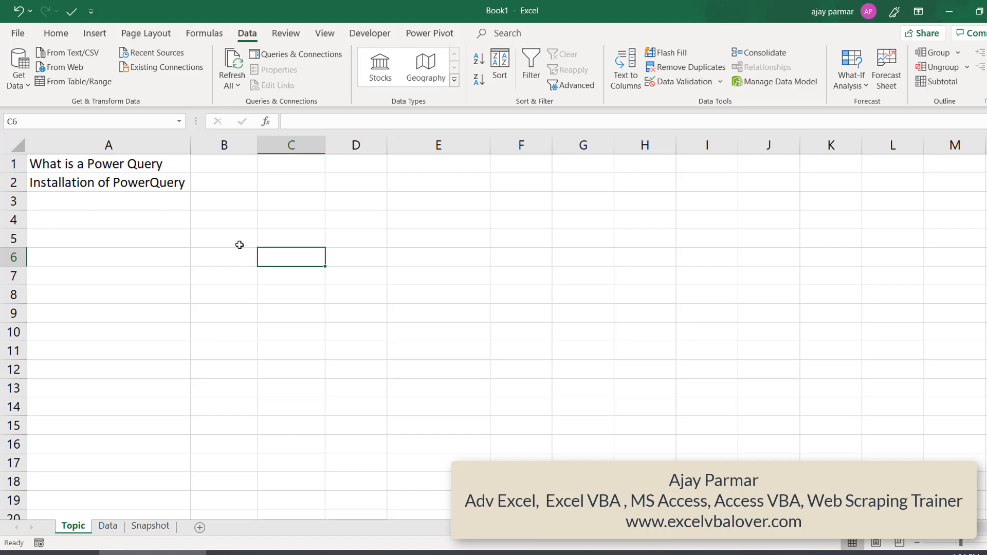
{"action": "left_click", "coordinate": [186, 229]}
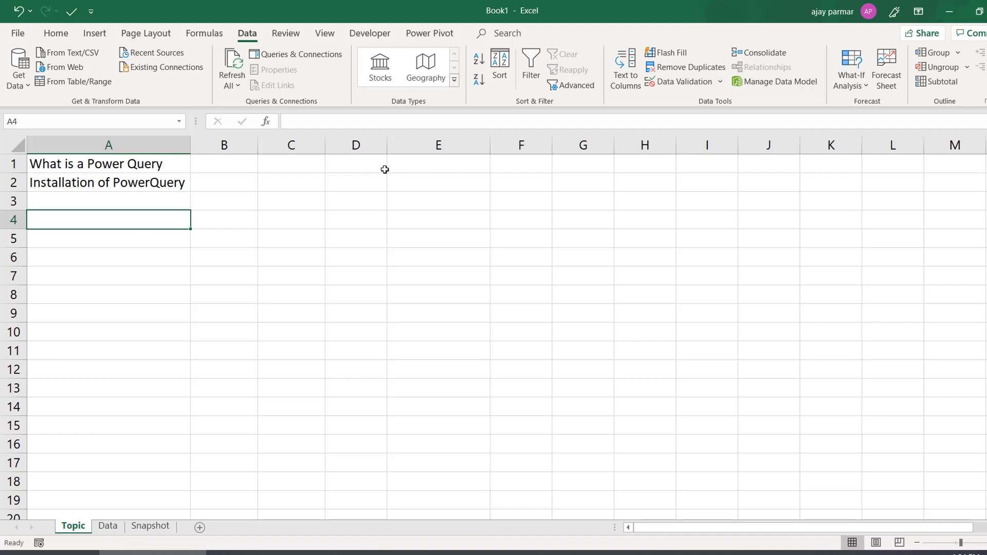
{"action": "left_click", "coordinate": [133, 169]}
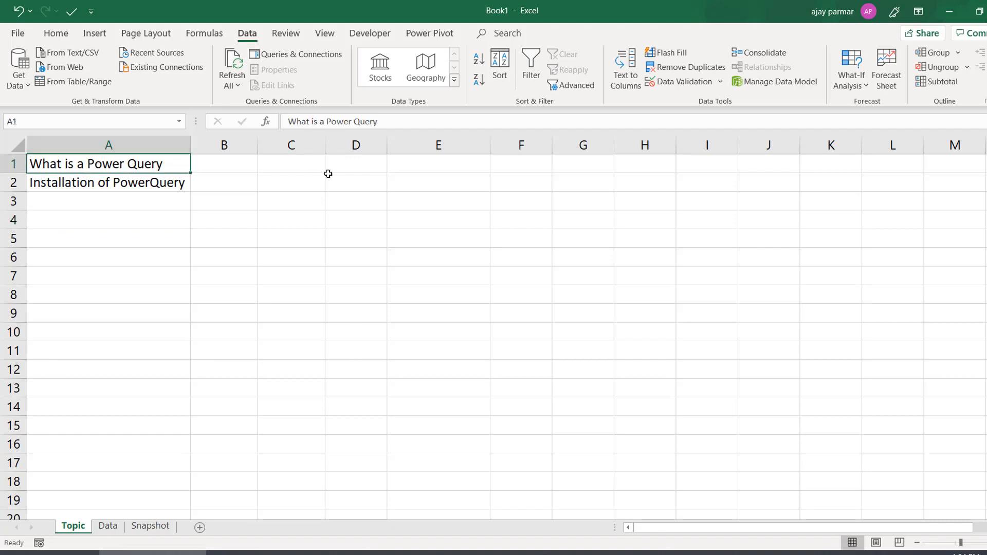
{"action": "left_click", "coordinate": [328, 174]}
{"action": "left_click", "coordinate": [413, 162]}
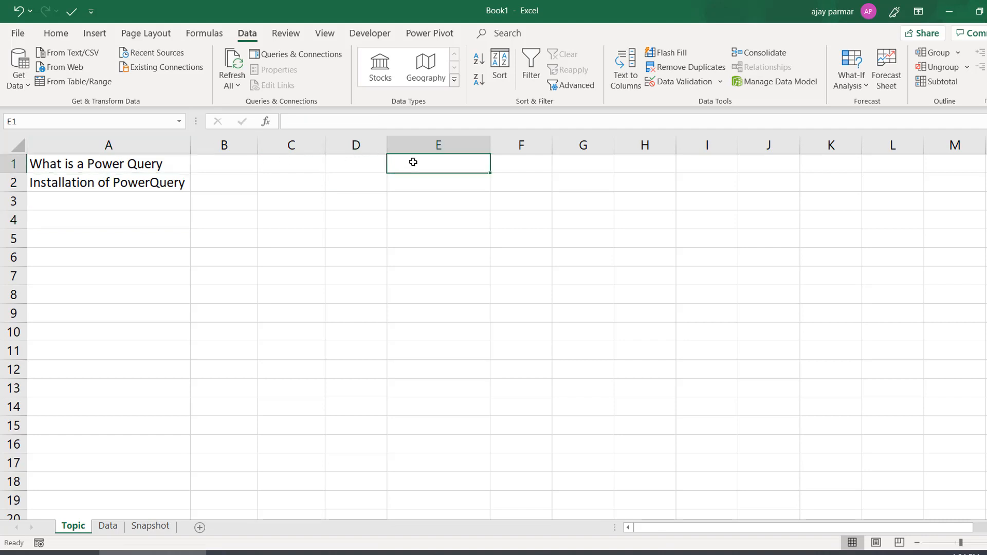
{"action": "left_click", "coordinate": [351, 164]}
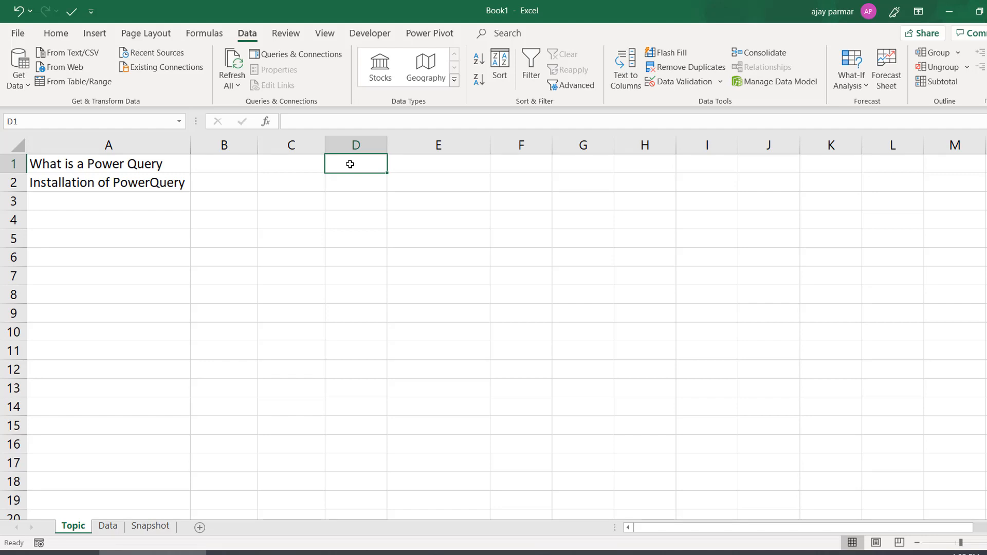
Enter the note "Why I need the pq" in cell E2 of the Topic sheet.
{"action": "left_click", "coordinate": [413, 184]}
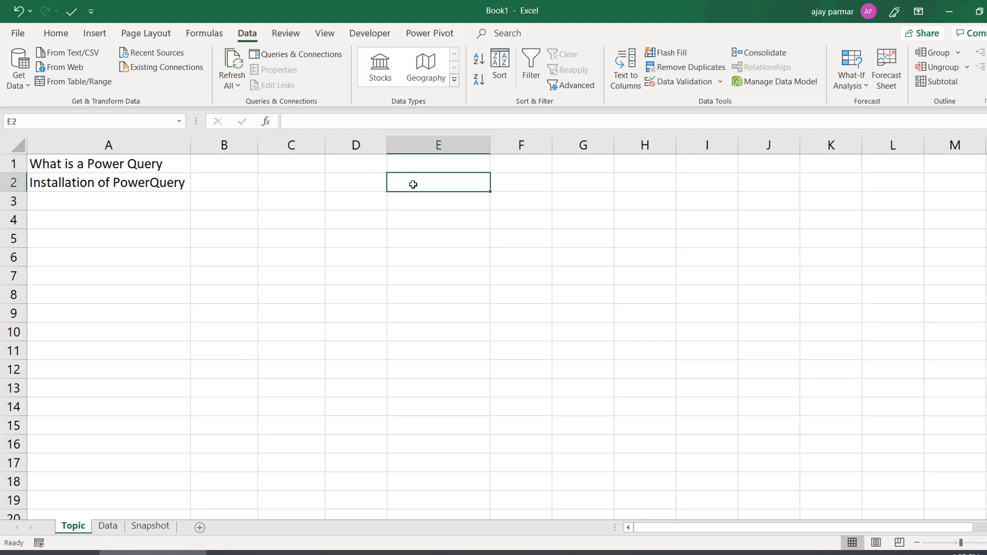
{"action": "type", "text": "WY"}
{"action": "key", "text": "BackSpace"}
{"action": "type", "text": "h"}
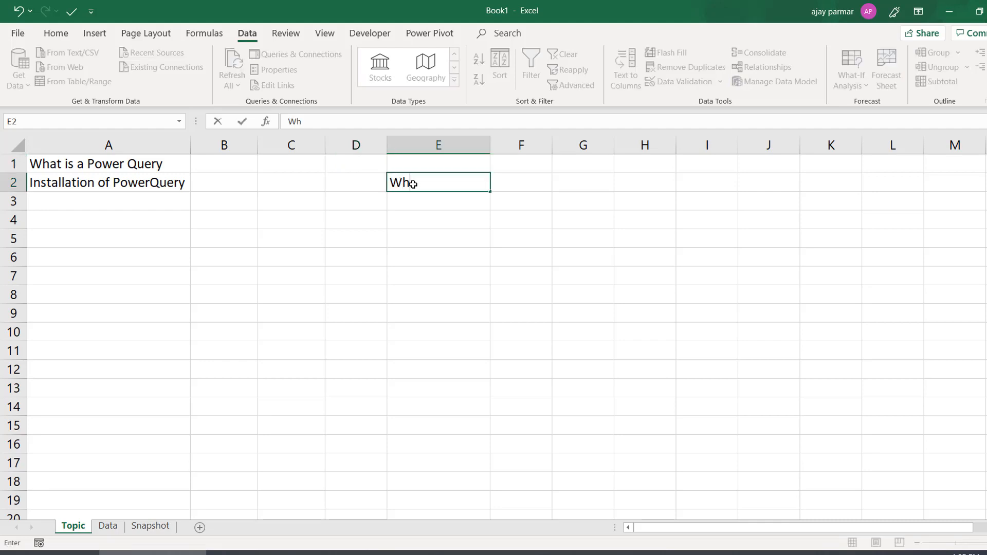
{"action": "type", "text": "y I need the peor"}
{"action": "key", "text": "BackSpace"}
{"action": "key", "text": "BackSpace"}
{"action": "key", "text": "BackSpace"}
{"action": "type", "text": "woe"}
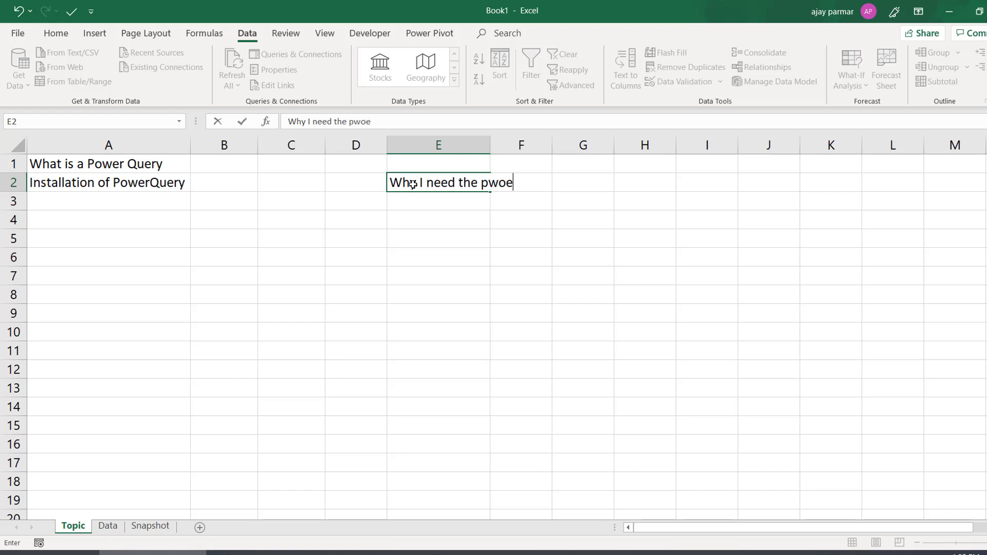
{"action": "key", "text": "BackSpace"}
{"action": "key", "text": "BackSpace"}
{"action": "key", "text": "BackSpace"}
{"action": "type", "text": "q"}
{"action": "key", "text": "Return"}
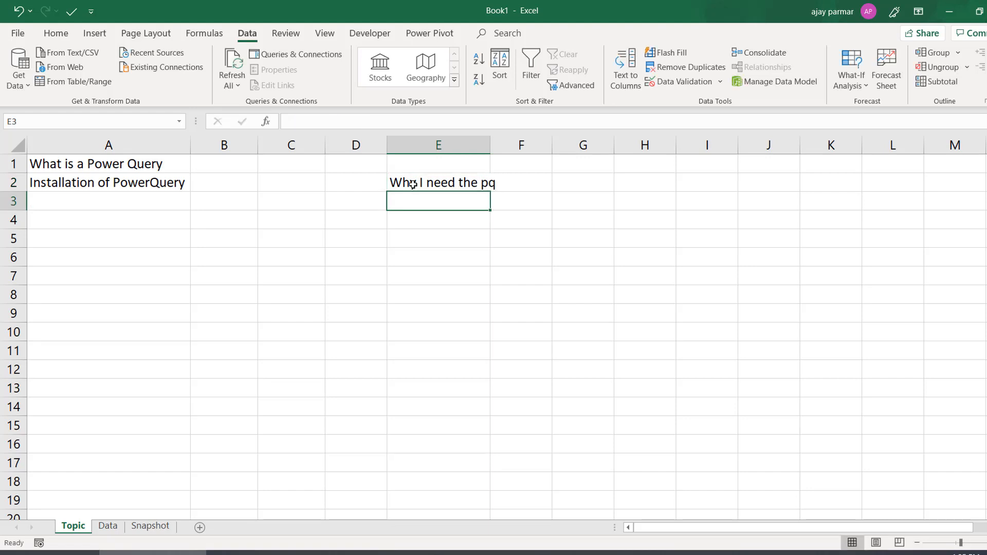
Add the note "what are benefits" in cell E3.
{"action": "type", "text": "what "}
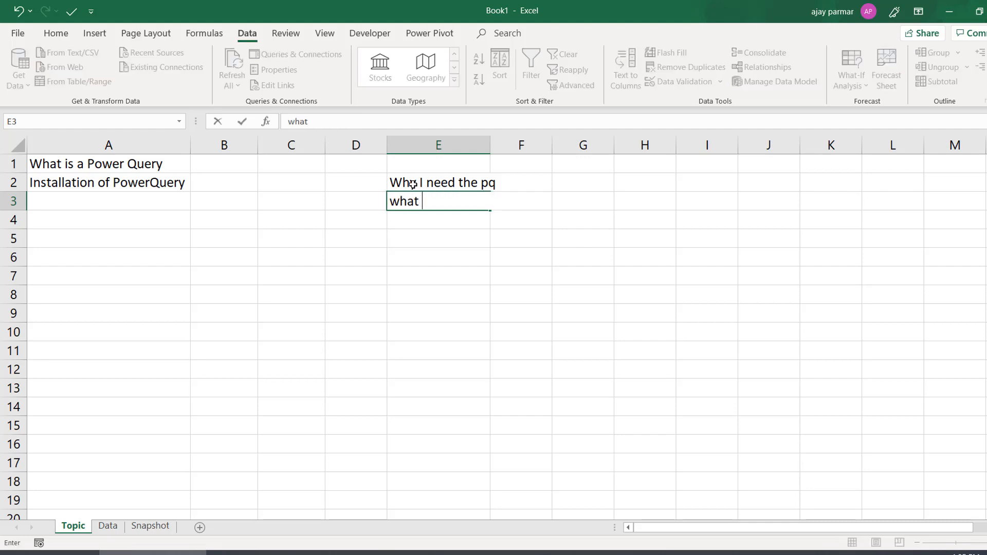
{"action": "type", "text": "are benef"}
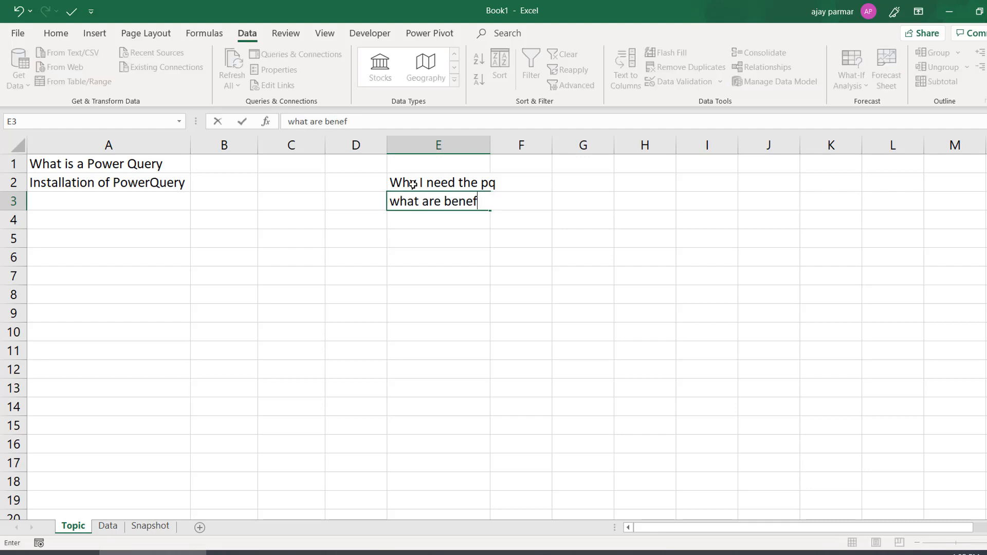
{"action": "type", "text": "its"}
{"action": "key", "text": "Return"}
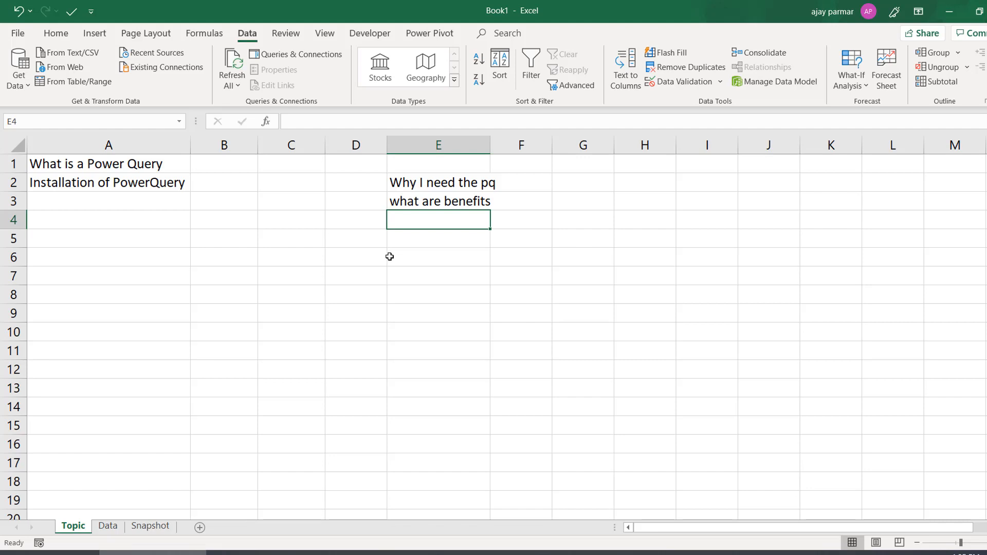
Enter the heading "two main challenges" in cell E6.
{"action": "left_click", "coordinate": [438, 250]}
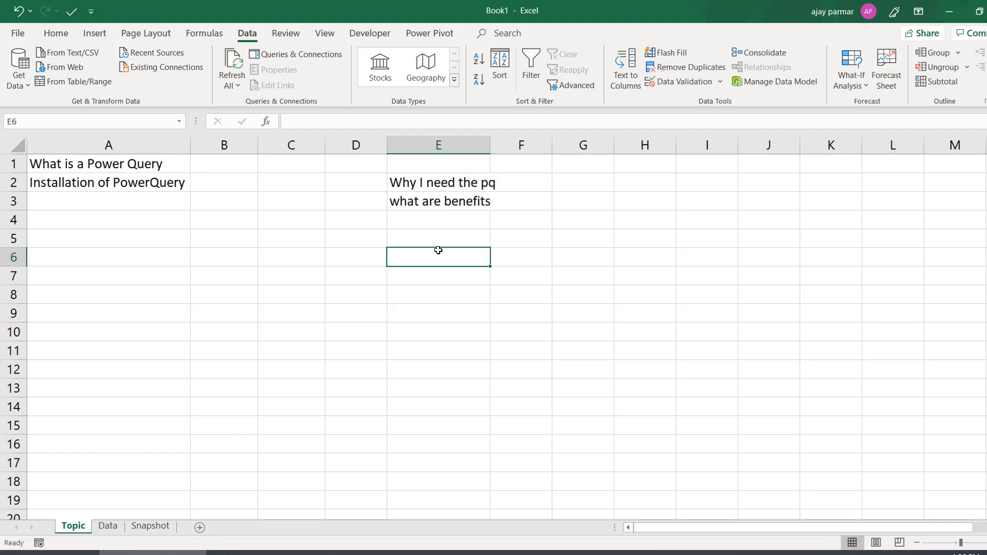
{"action": "type", "text": "two main "}
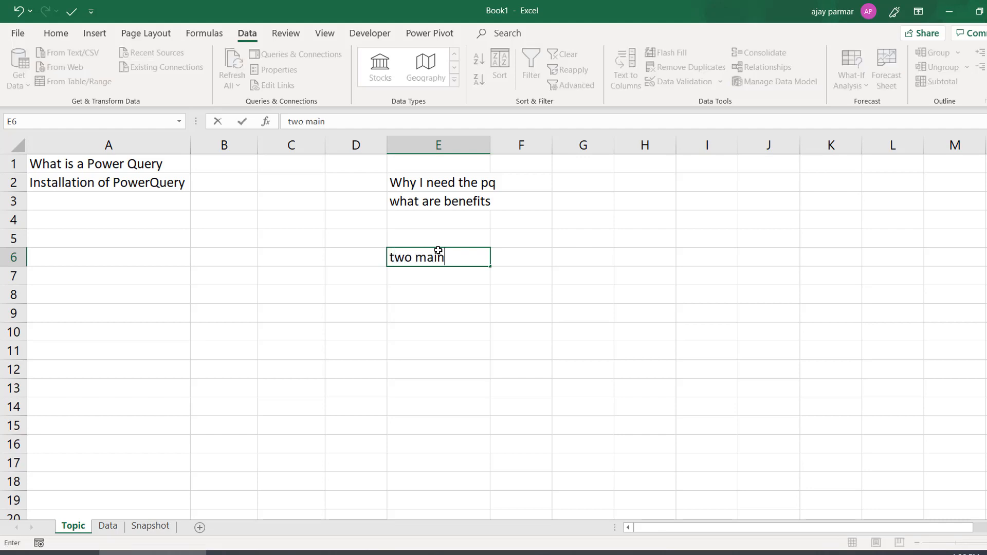
{"action": "type", "text": "challenges"}
{"action": "key", "text": "Return"}
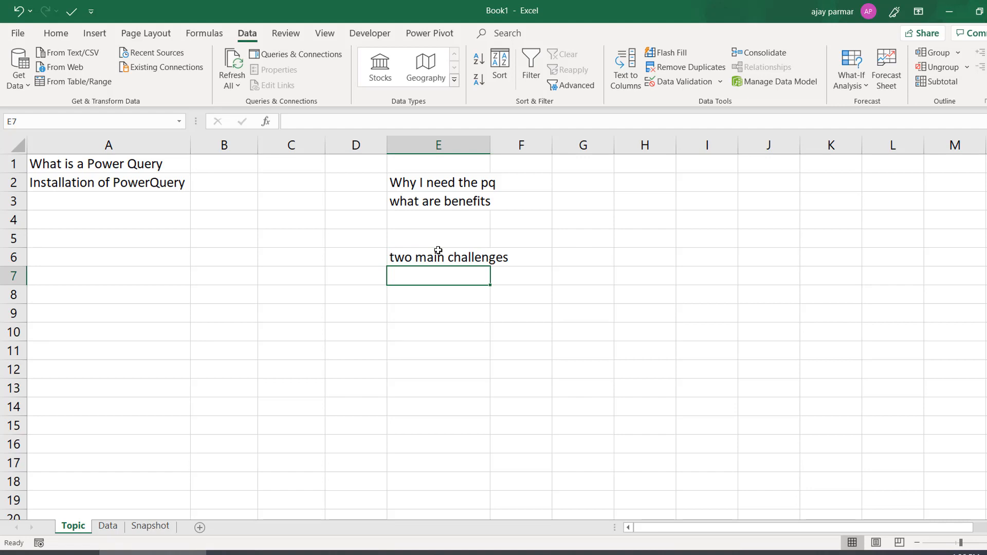
Enter "Data challenge is over" in cell E8, leaving row 7 blank beneath the heading.
{"action": "key", "text": "Return"}
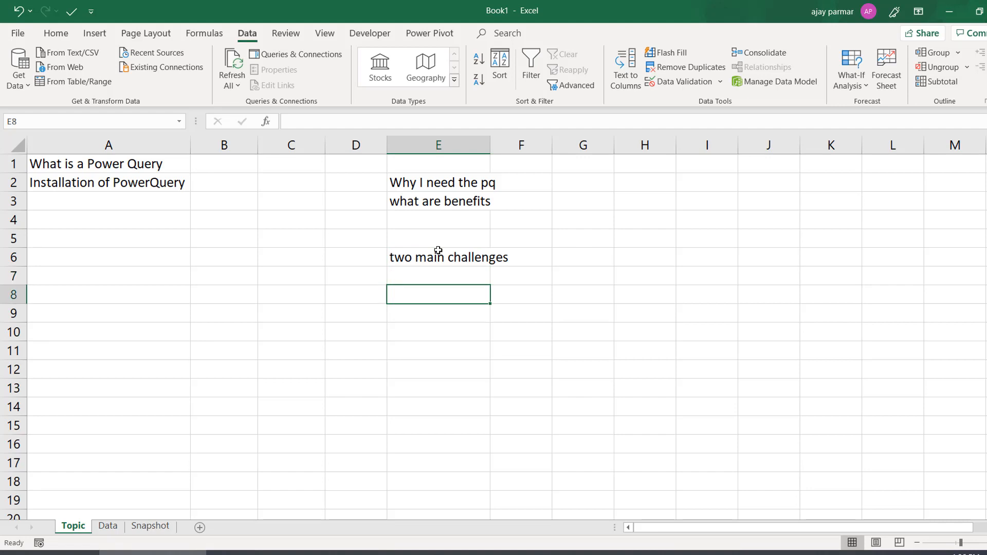
{"action": "type", "text": "Da"}
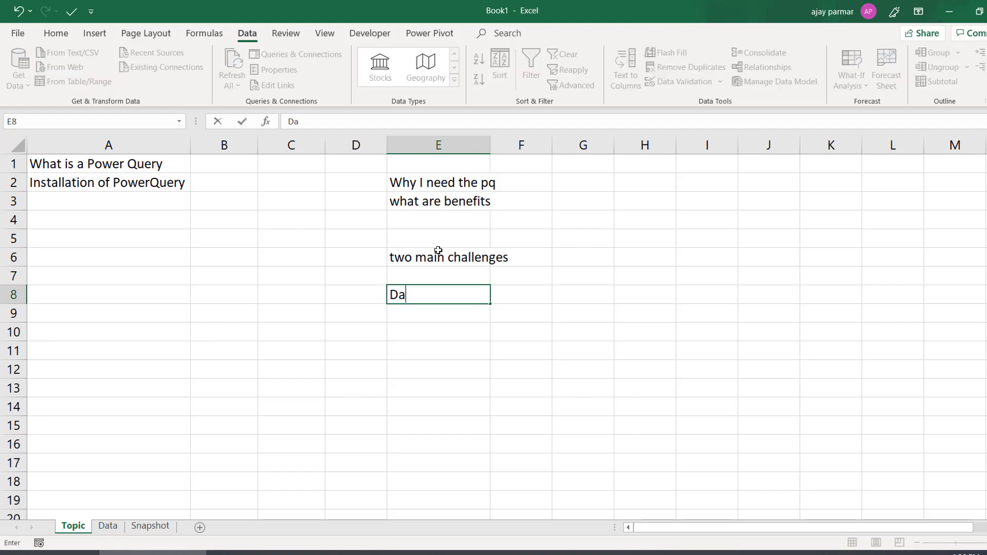
{"action": "type", "text": "ta challenge is over"}
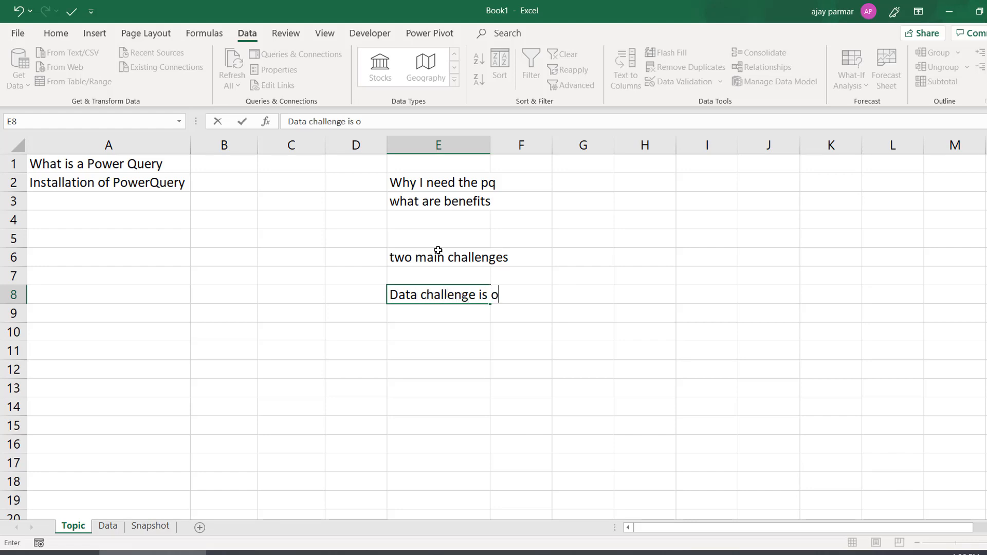
{"action": "key", "text": "Return"}
Enter the explanation "you can work with milliions of rows" in cell H8, beside the data challenge note.
{"action": "key", "text": "Up"}
{"action": "key", "text": "Right"}
{"action": "key", "text": "Right"}
{"action": "key", "text": "Right"}
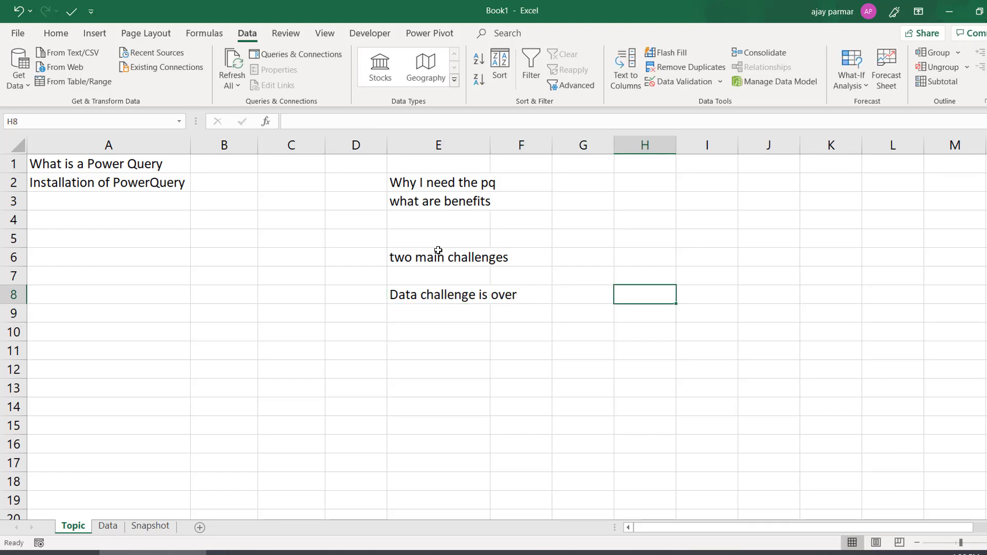
{"action": "type", "text": "you can work with m"}
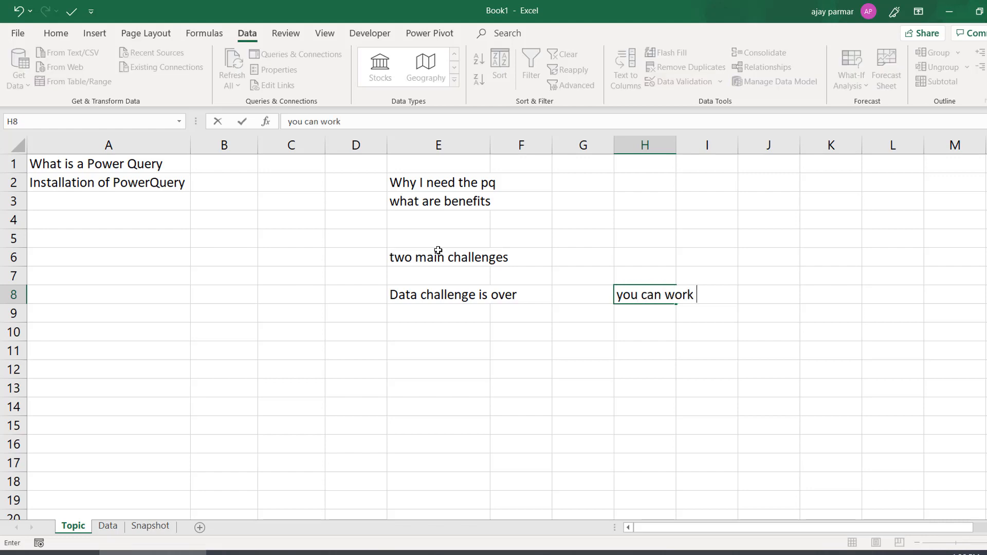
{"action": "type", "text": "ill"}
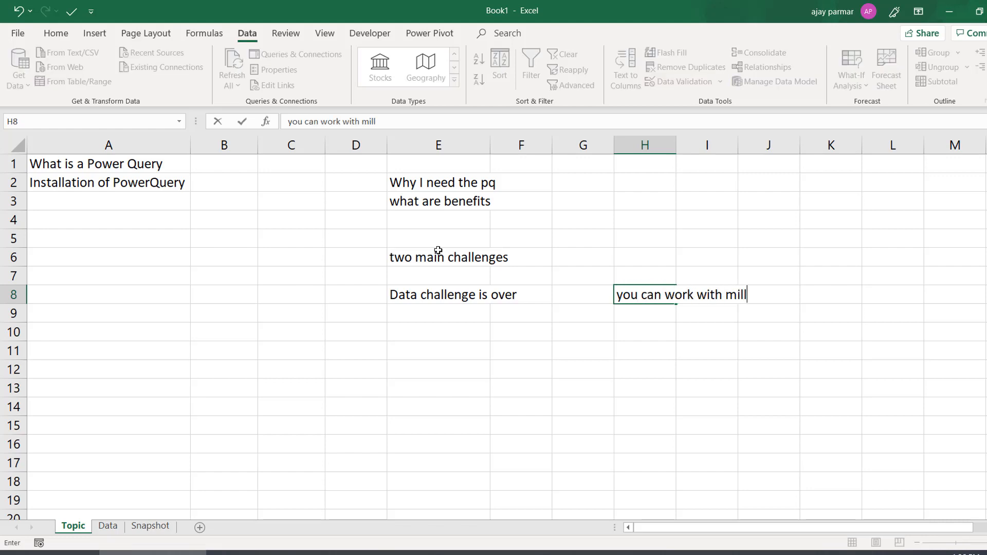
{"action": "type", "text": "iions of rows"}
{"action": "key", "text": "Return"}
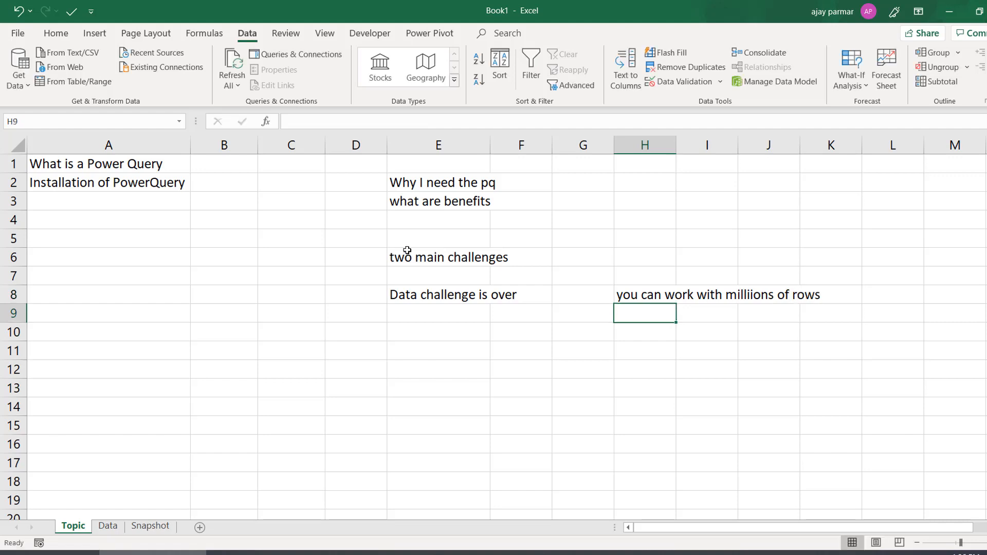
Examine the worksheet's row limit at the very end of column A and return to the notes.
{"action": "left_click", "coordinate": [47, 327]}
{"action": "key", "text": "ctrl+Down"}
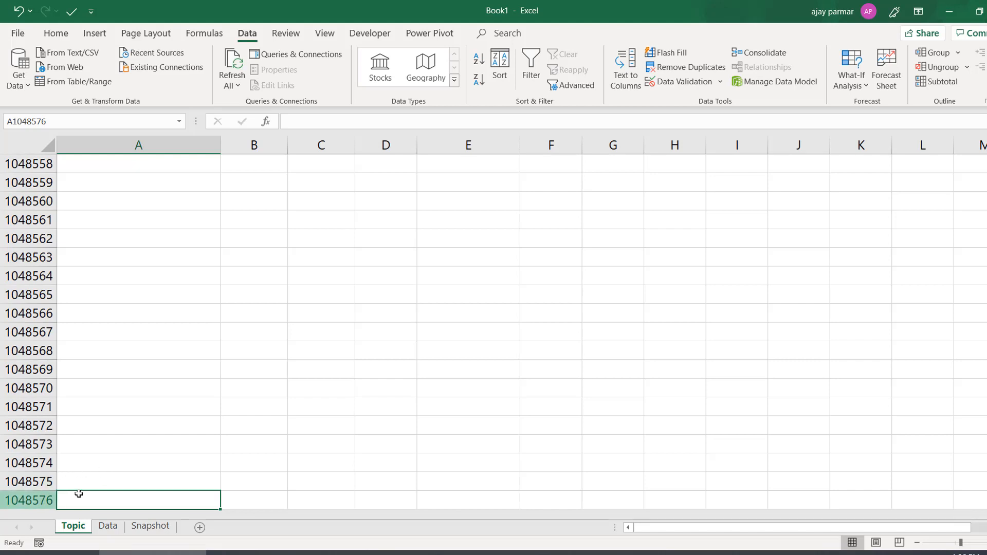
{"action": "left_click", "coordinate": [142, 460]}
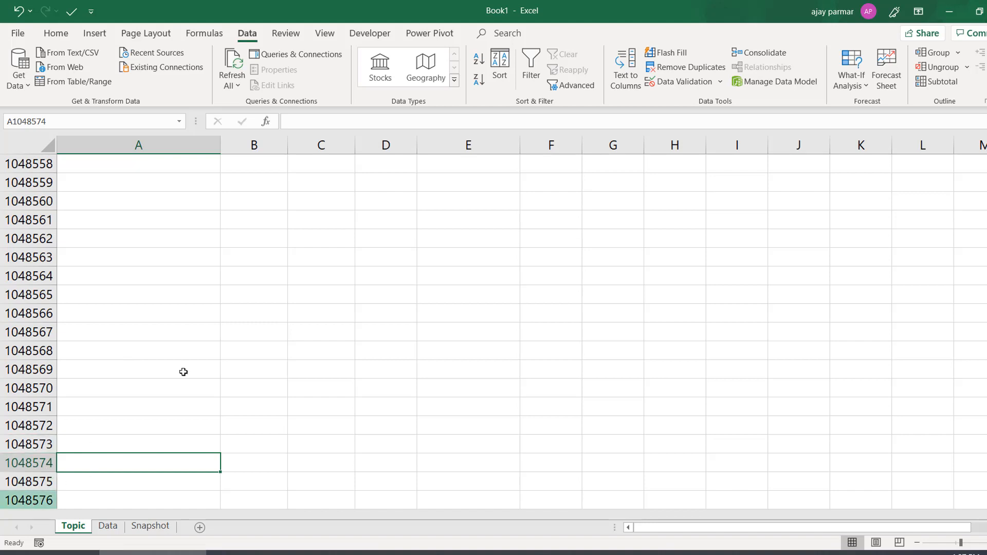
{"action": "left_click", "coordinate": [186, 231]}
{"action": "key", "text": "ctrl+Up"}
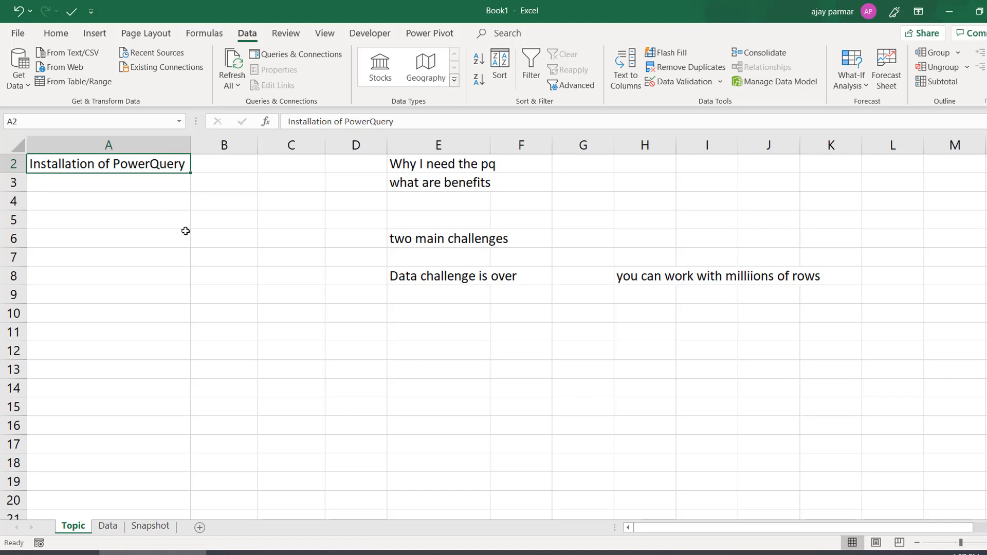
Number the data challenge line by entering "1.)" in cell D8.
{"action": "left_click", "coordinate": [445, 294]}
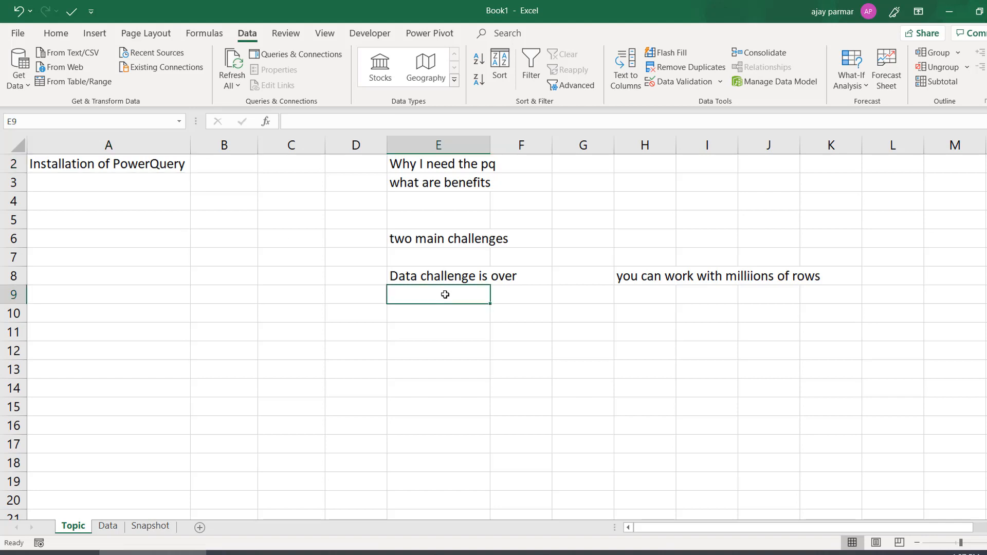
{"action": "left_click", "coordinate": [635, 279]}
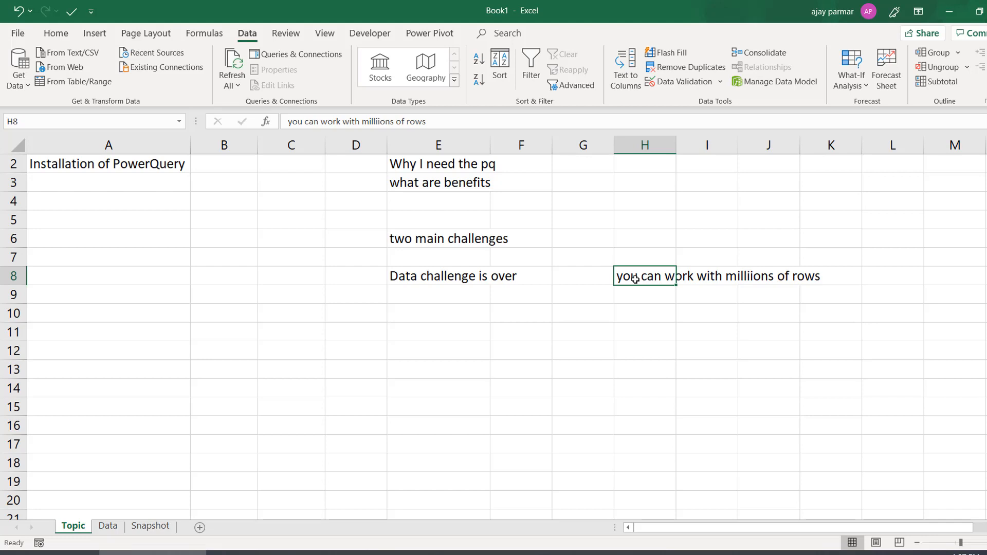
{"action": "left_click", "coordinate": [355, 276]}
{"action": "type", "text": "1.)"}
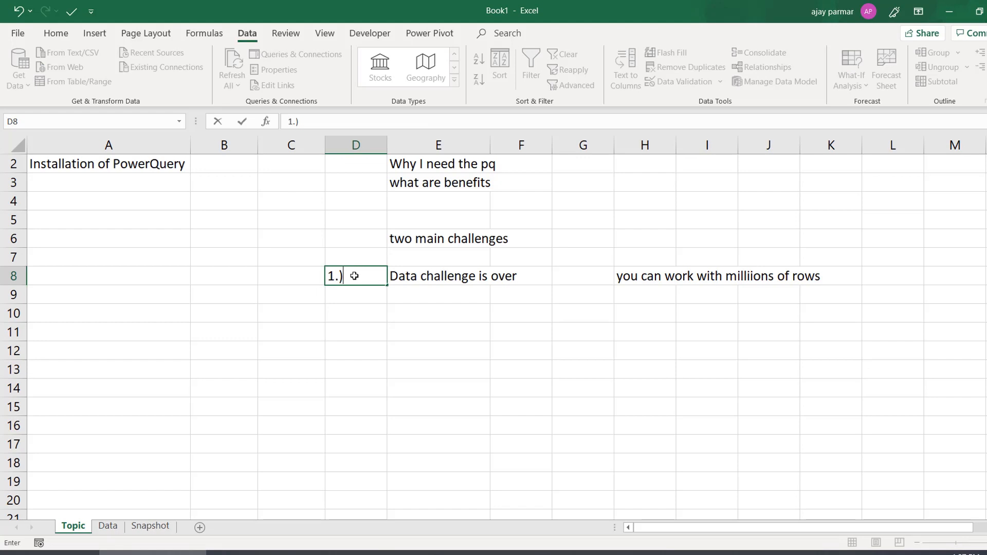
{"action": "key", "text": "Return"}
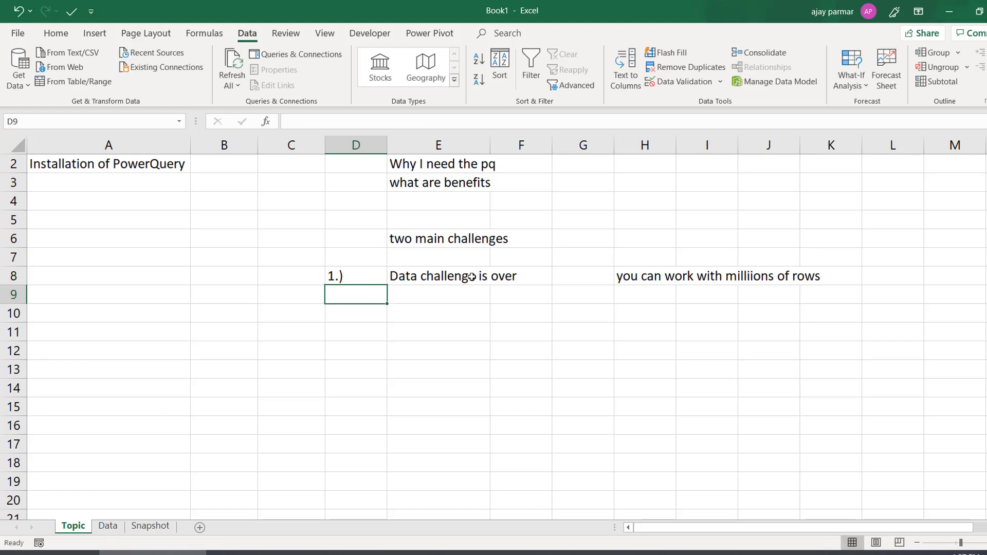
Enter the list number "2.)" in cell D9 for the second challenge.
{"action": "left_click", "coordinate": [472, 278]}
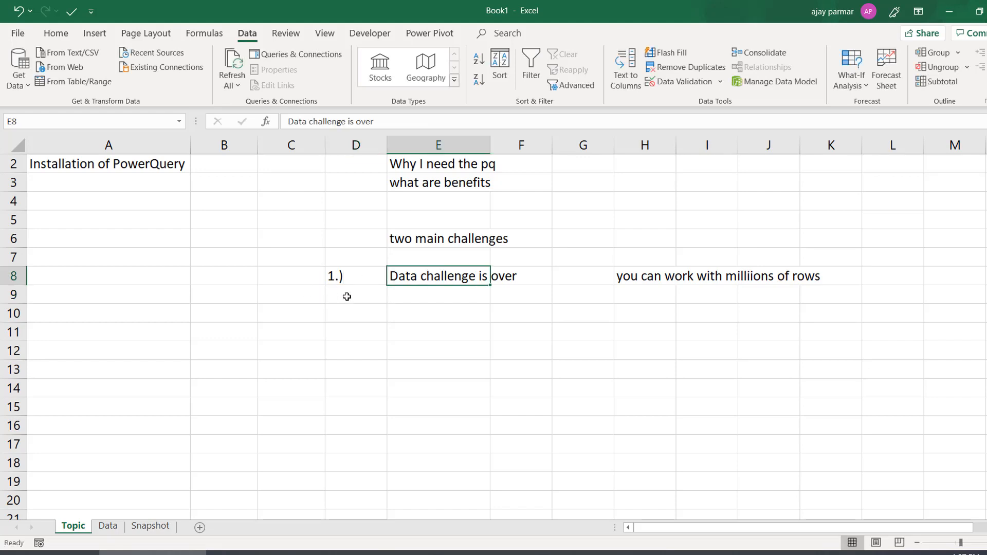
{"action": "left_click", "coordinate": [347, 297]}
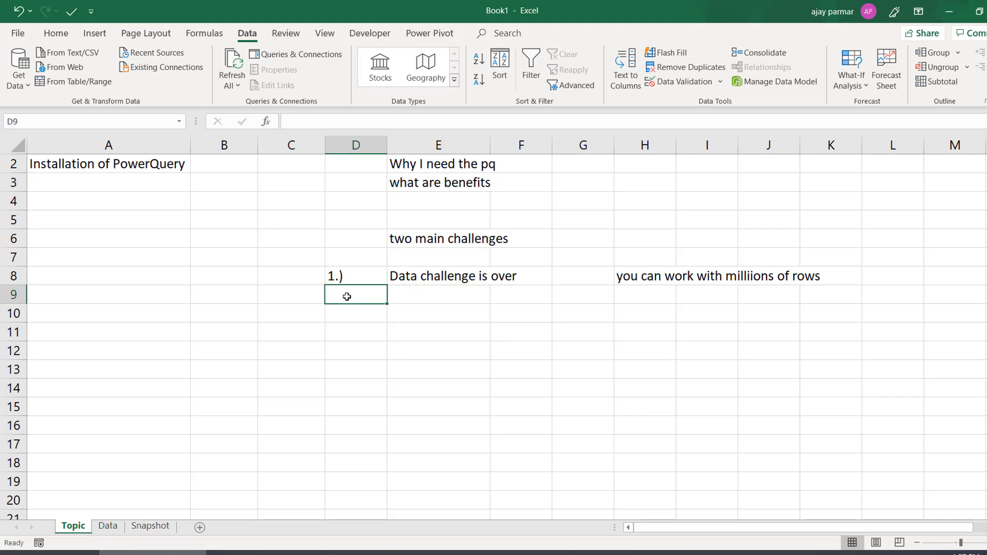
{"action": "type", "text": "2.)"}
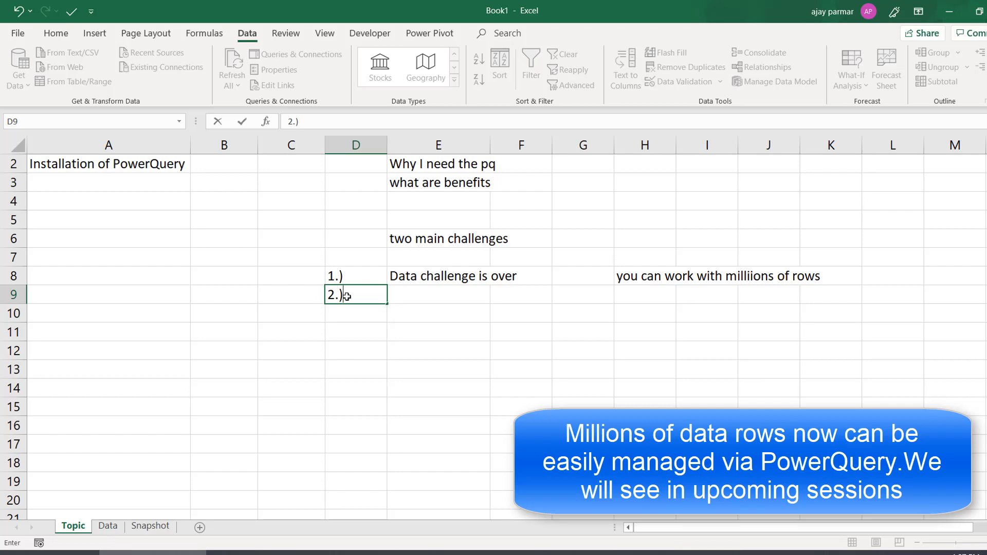
{"action": "key", "text": "Return"}
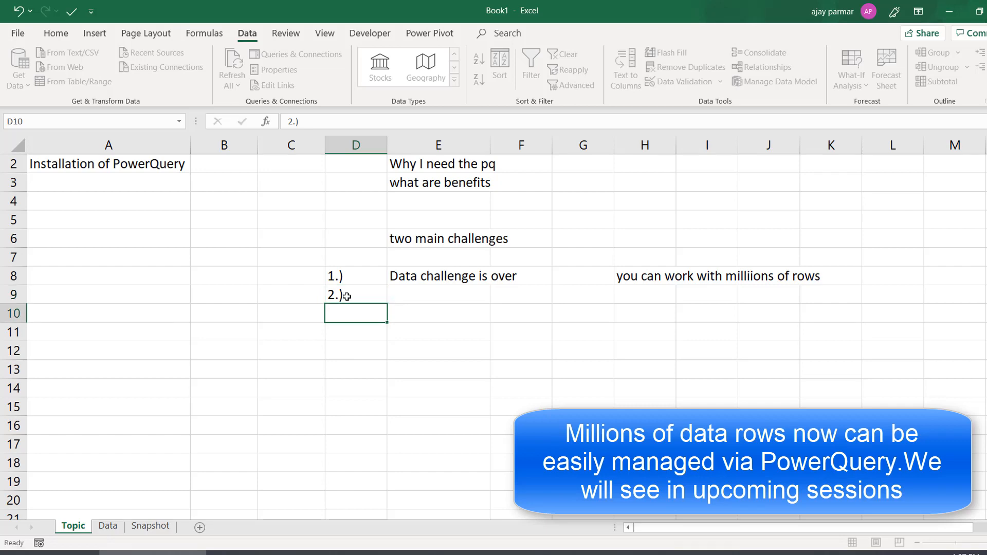
Enter "Data extraction / refining/neat and clean" in cell E9 as the second challenge.
{"action": "key", "text": "Up"}
{"action": "key", "text": "Right"}
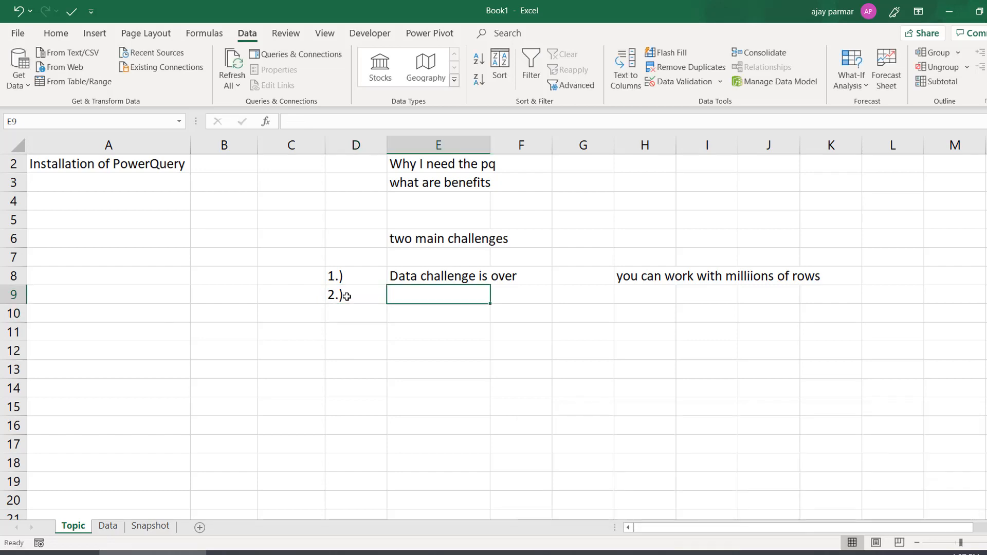
{"action": "type", "text": "D"}
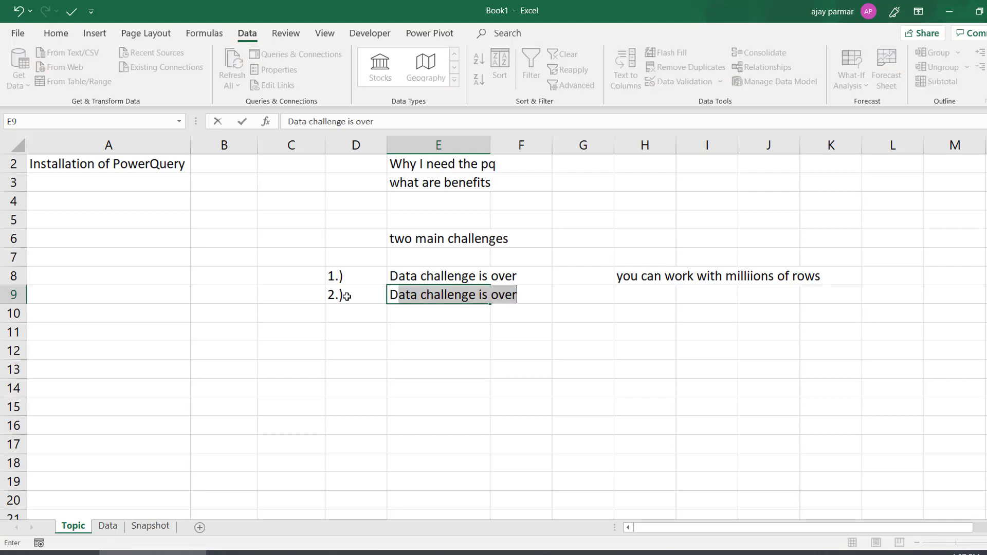
{"action": "type", "text": "ata extr"}
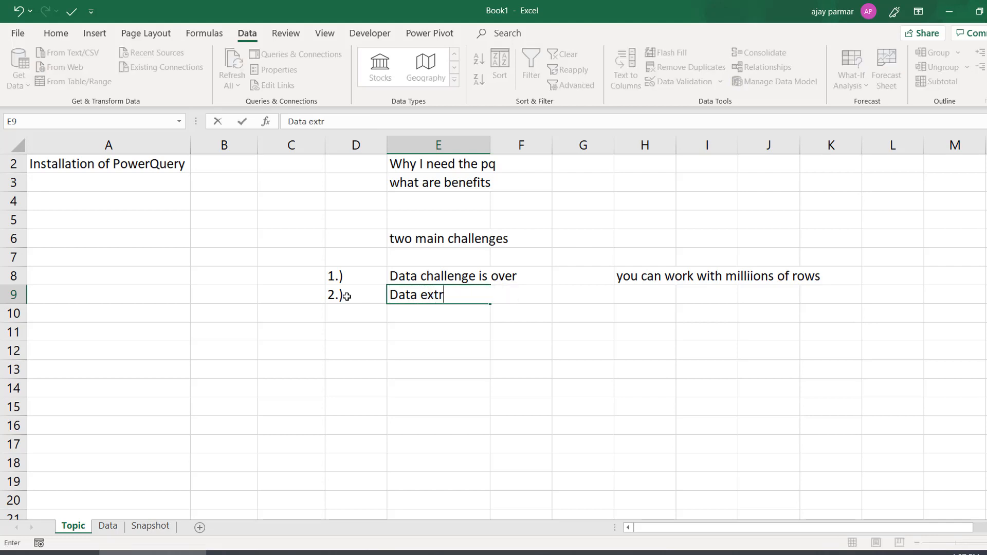
{"action": "type", "text": "action / refn"}
{"action": "key", "text": "BackSpace"}
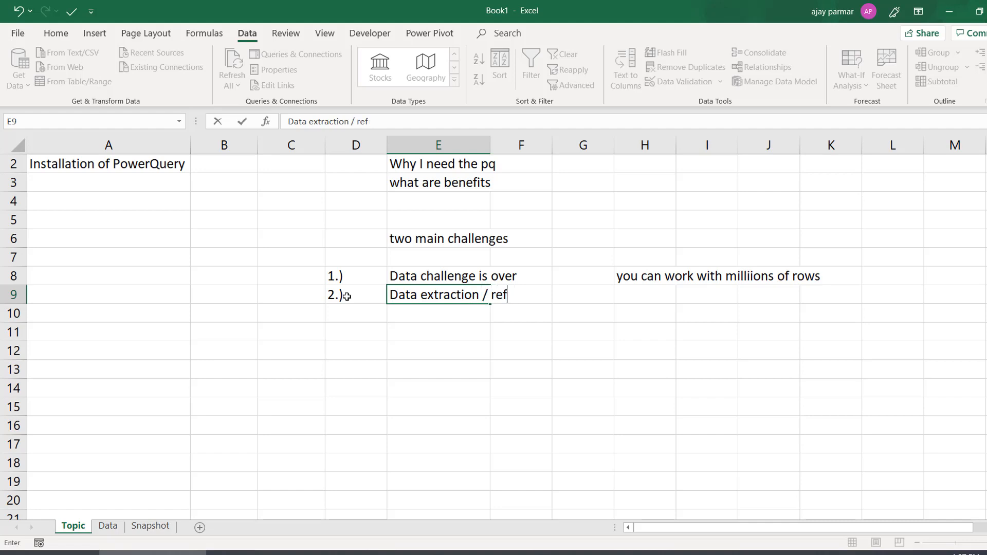
{"action": "type", "text": "ining/neat and clean"}
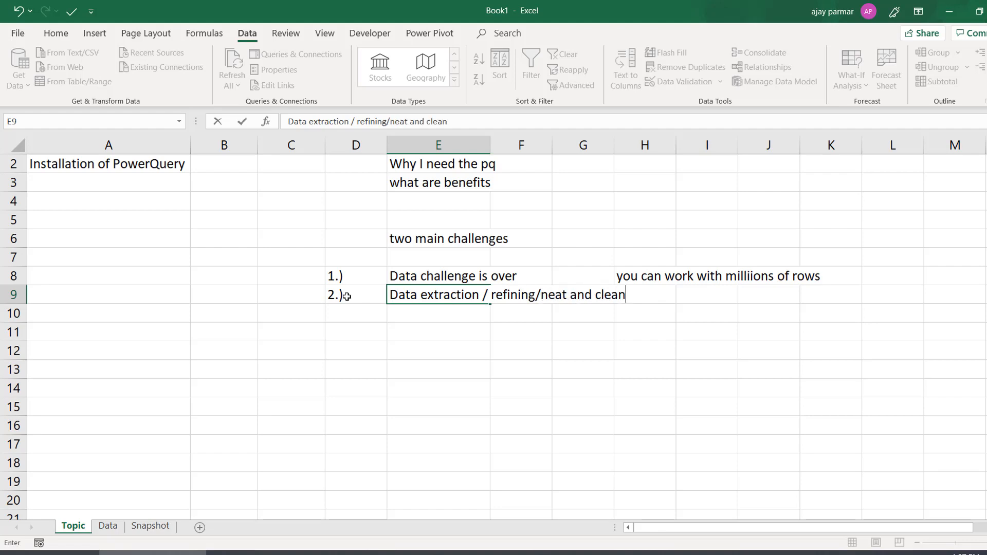
{"action": "key", "text": "Return"}
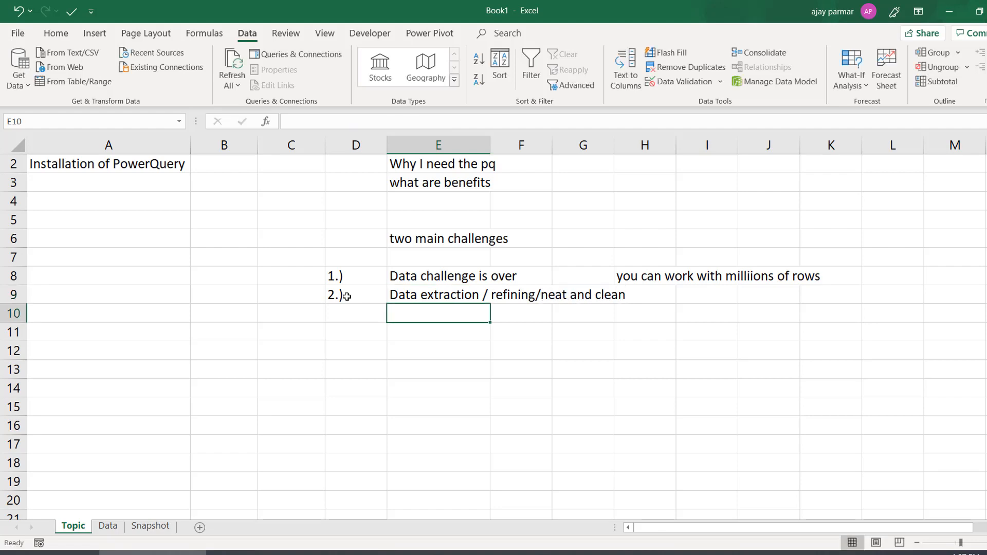
{"action": "left_click", "coordinate": [452, 294]}
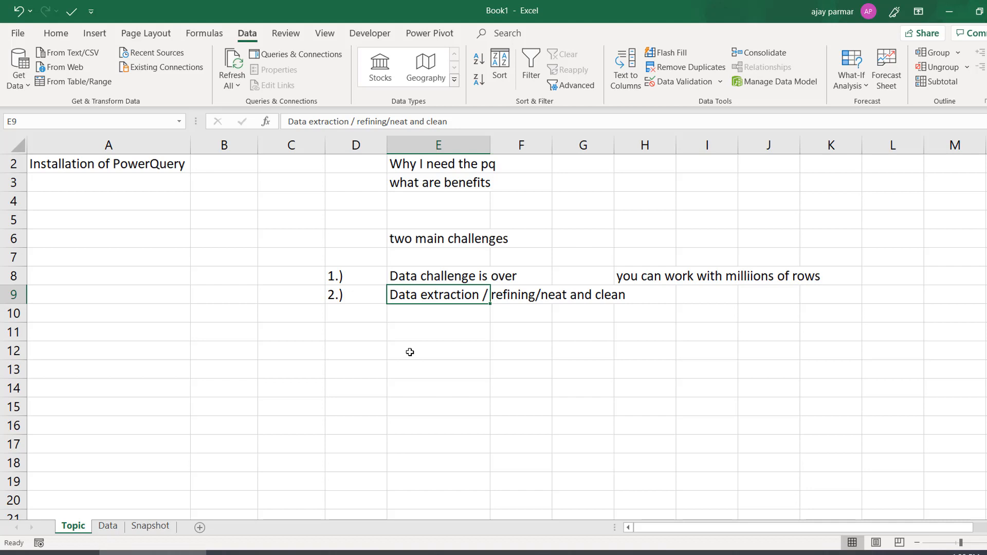
Enter the note "unstructure data--->structure data" in cell E11, below the two challenges.
{"action": "left_click", "coordinate": [437, 315]}
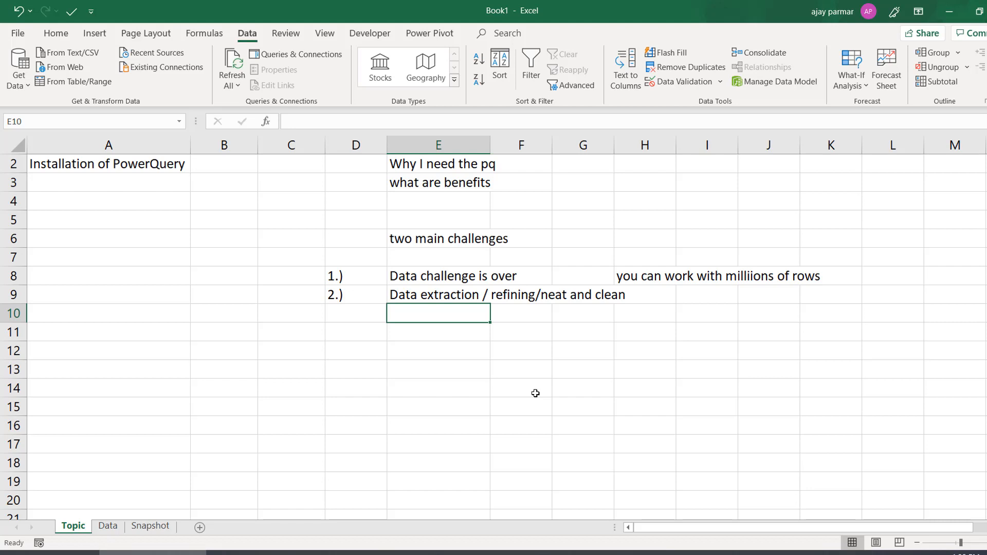
{"action": "key", "text": "Return"}
{"action": "type", "text": "u"}
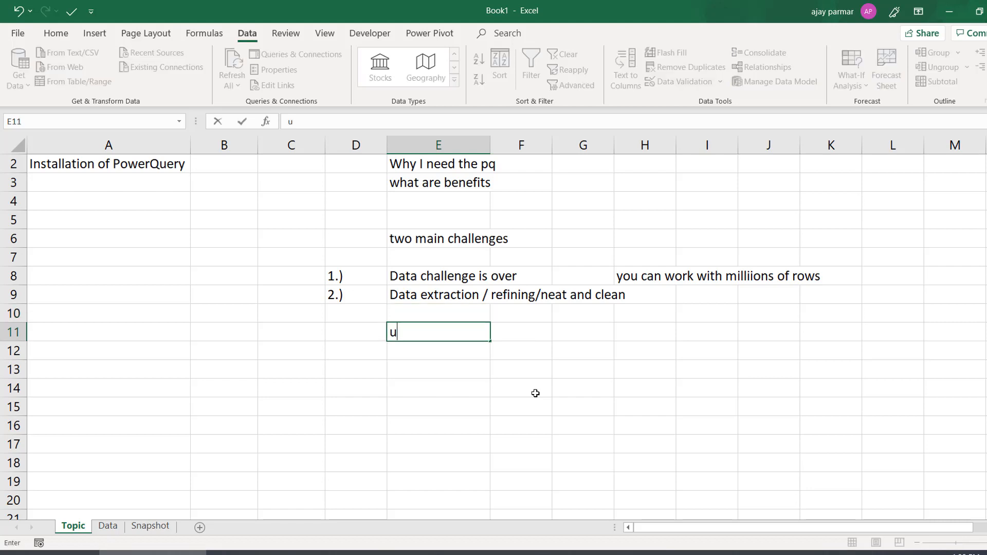
{"action": "type", "text": "nstructure da"}
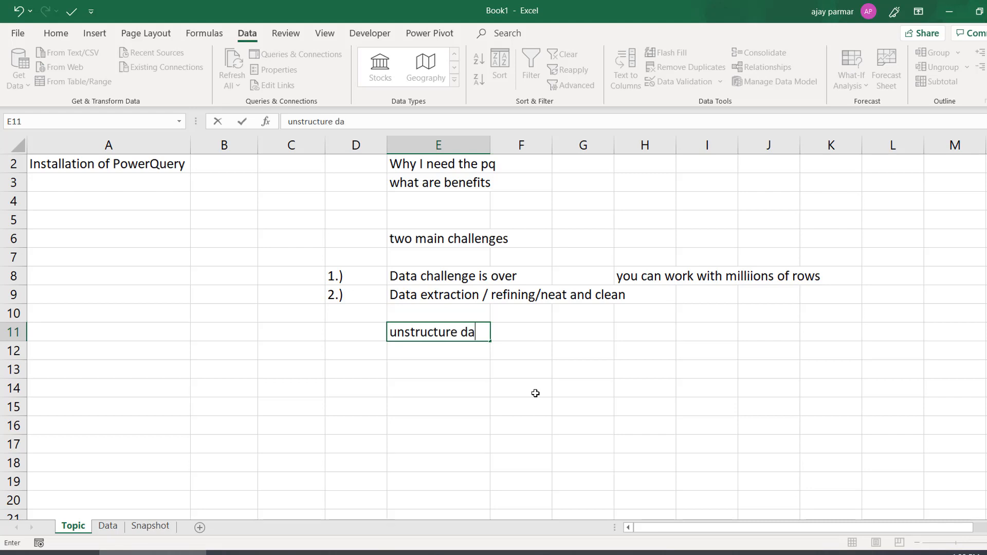
{"action": "type", "text": "ta--->str"}
{"action": "type", "text": "ucture "}
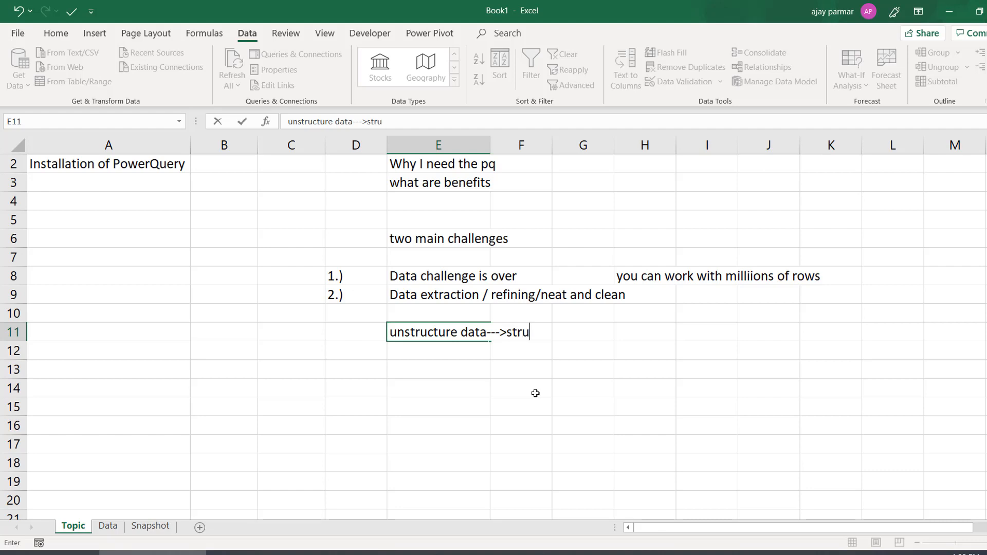
{"action": "type", "text": "da"}
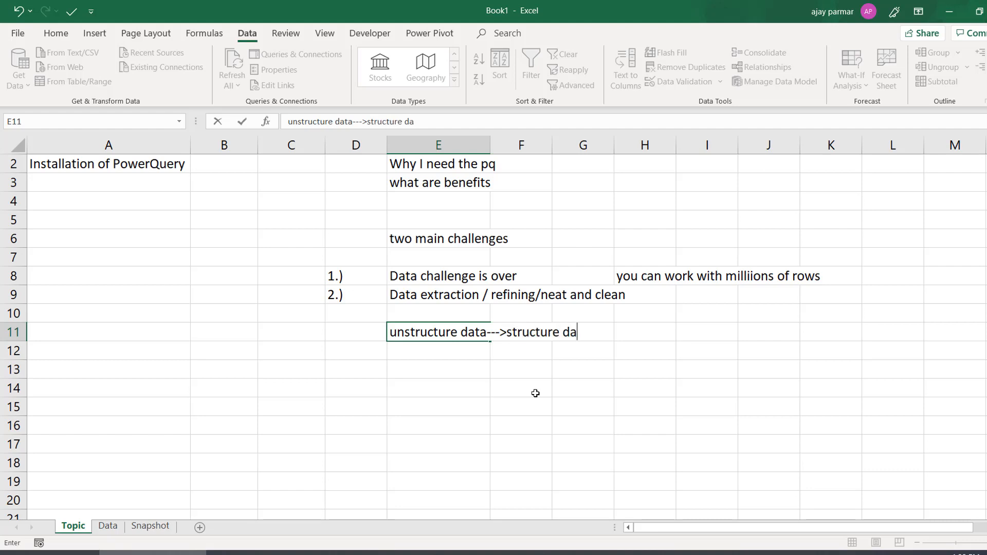
{"action": "type", "text": "ta"}
{"action": "key", "text": "Return"}
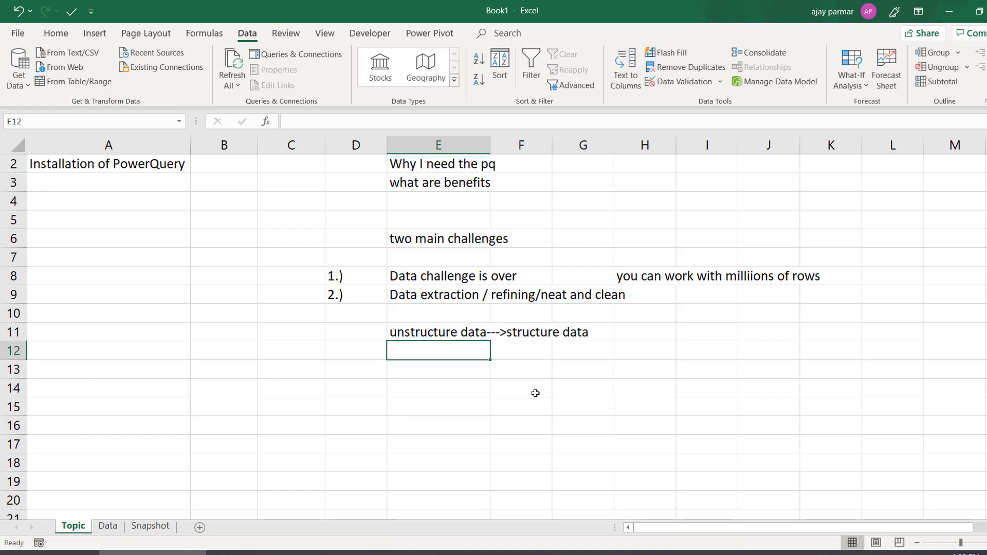
Enter the note "POWERQUERY EDITOR" in cell E12, under the unstructured data note.
{"action": "type", "text": "P"}
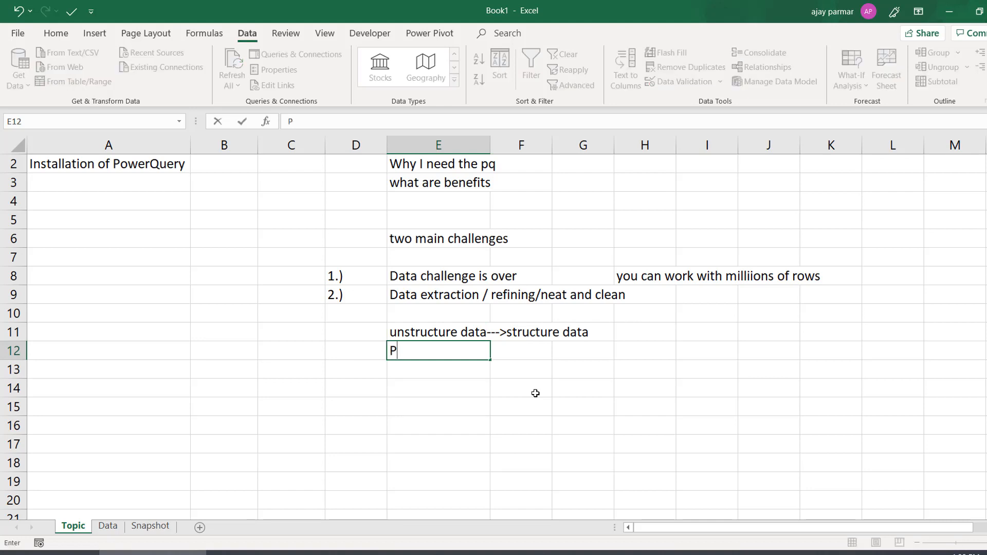
{"action": "type", "text": "OWERQUERY E"}
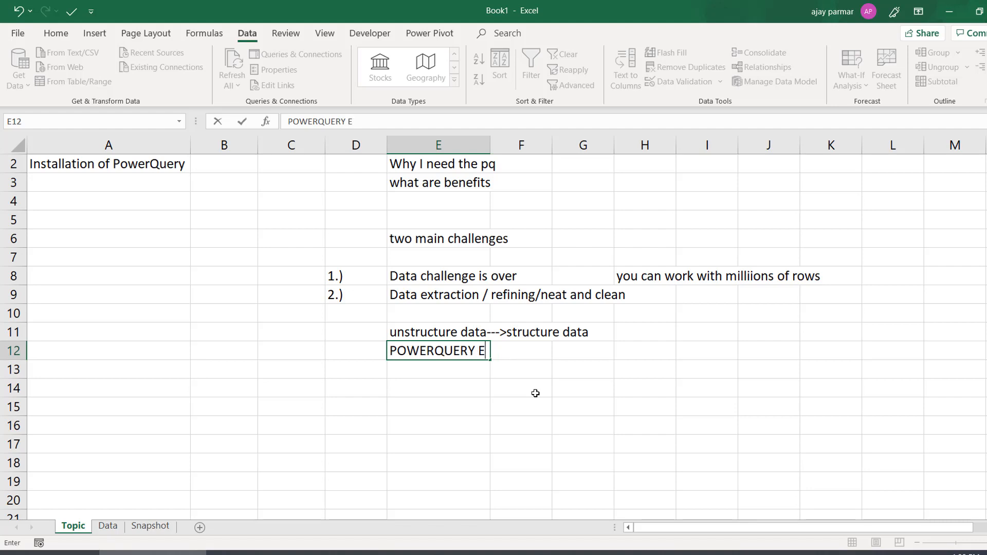
{"action": "type", "text": "DITOR"}
{"action": "key", "text": "Return"}
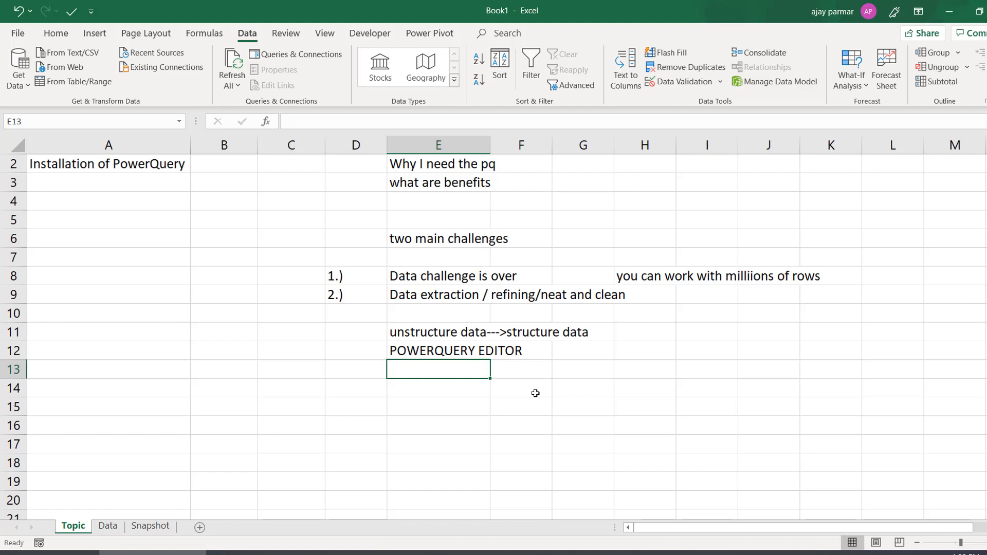
{"action": "left_click", "coordinate": [436, 279]}
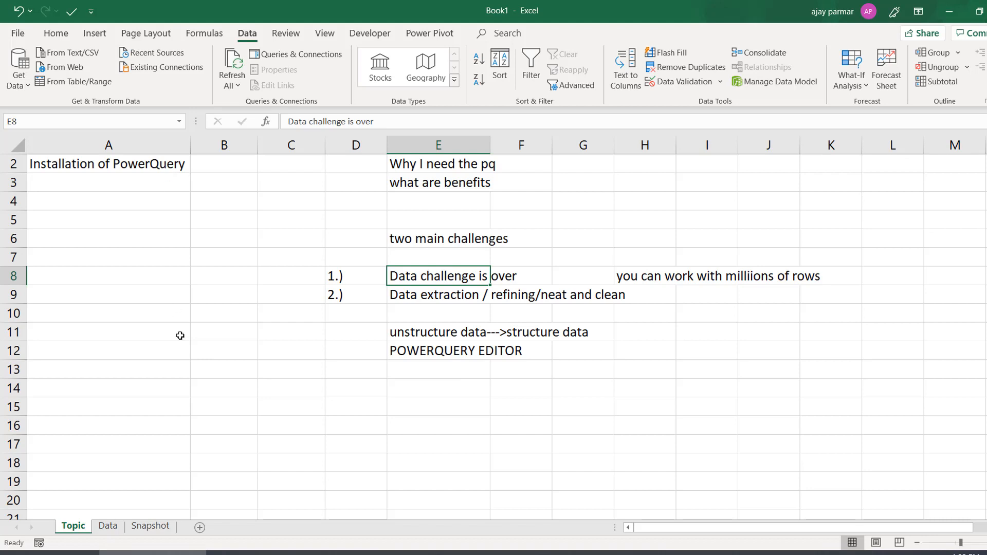
{"action": "left_click", "coordinate": [126, 172]}
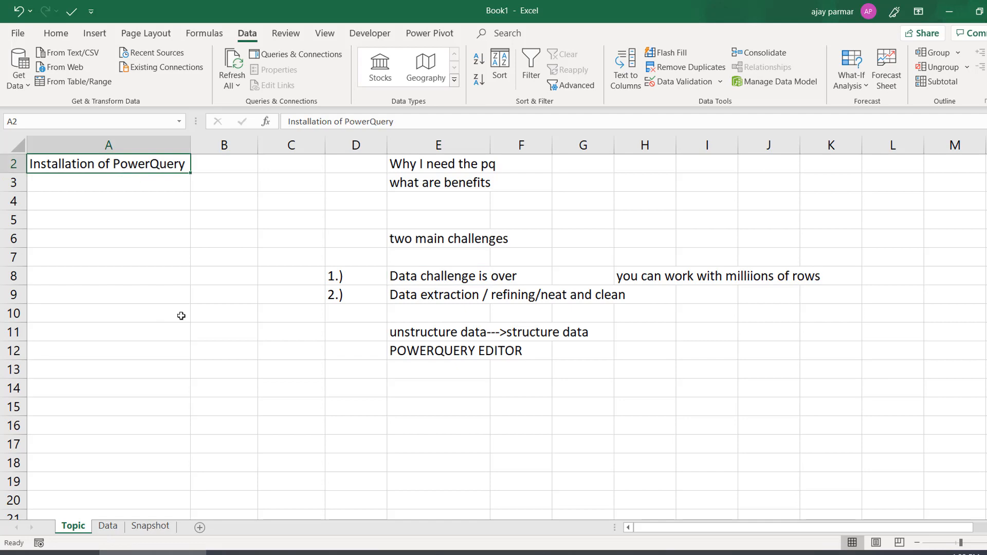
{"action": "left_click", "coordinate": [126, 394]}
{"action": "left_click", "coordinate": [232, 406]}
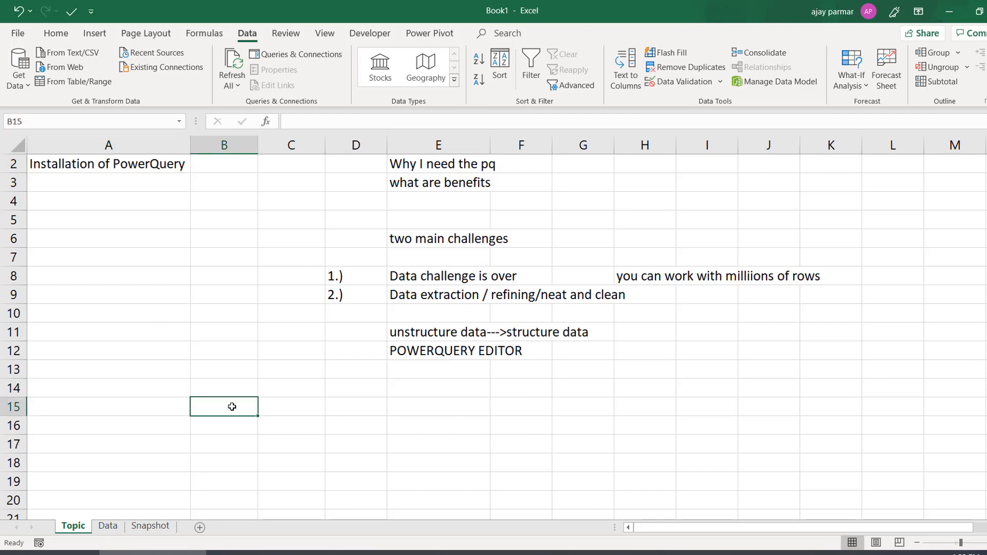
Load the sales agent table from the Data sheet into the Power Query Editor.
{"action": "left_click", "coordinate": [108, 527]}
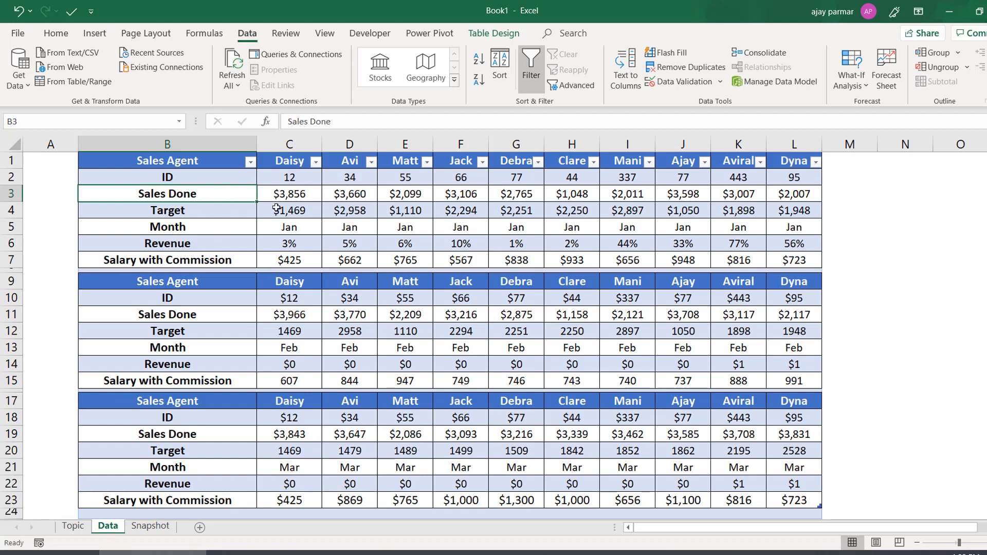
{"action": "left_click", "coordinate": [357, 182]}
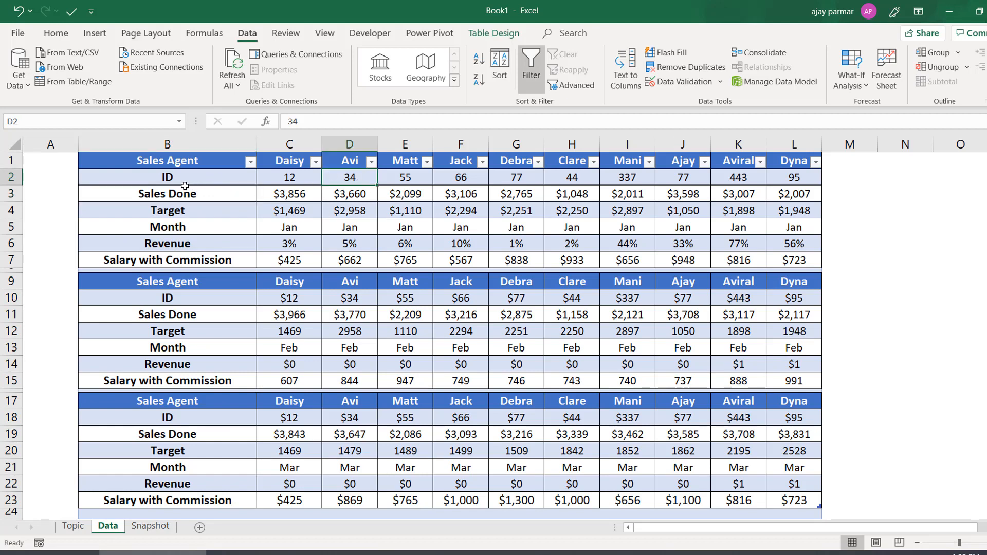
{"action": "left_click", "coordinate": [184, 189]}
{"action": "left_click", "coordinate": [74, 84]}
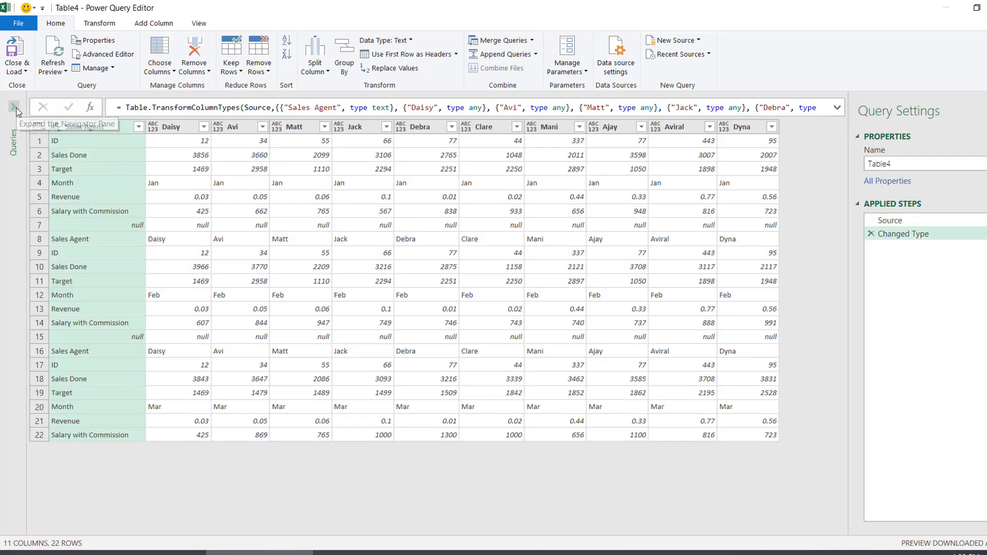
Examine the Power Query Editor's list of queries and its transform, add-column, view and home commands.
{"action": "left_click", "coordinate": [13, 107]}
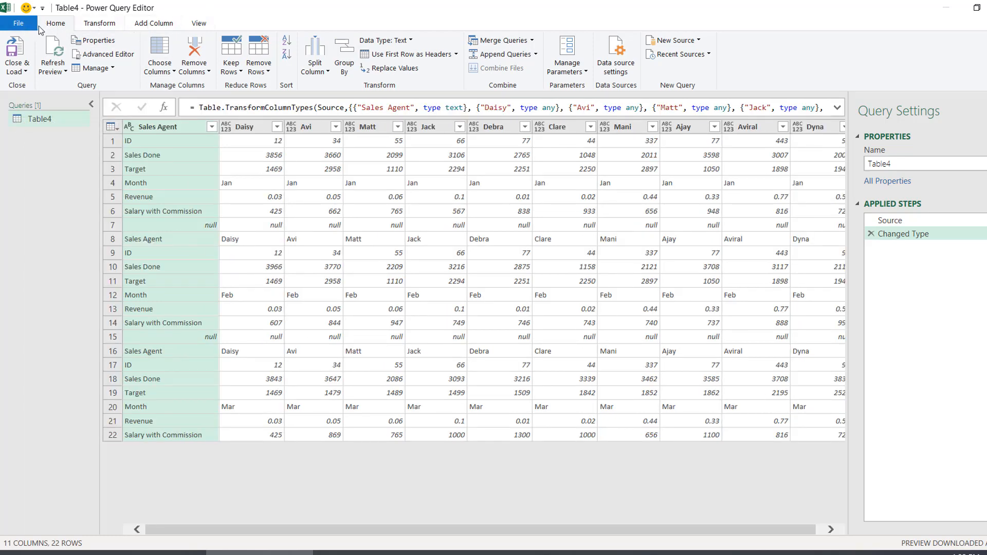
{"action": "left_click", "coordinate": [102, 25]}
{"action": "left_click", "coordinate": [149, 26]}
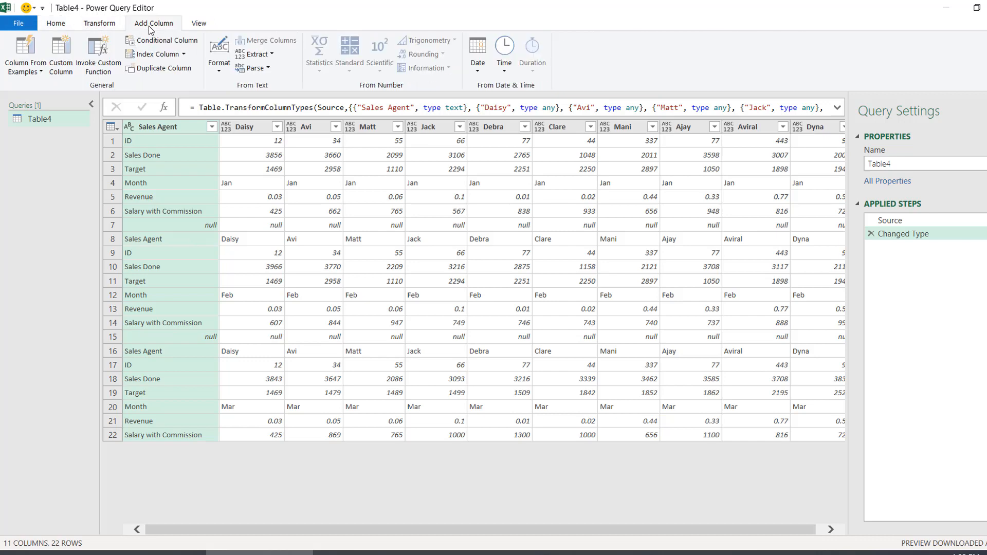
{"action": "left_click", "coordinate": [199, 26]}
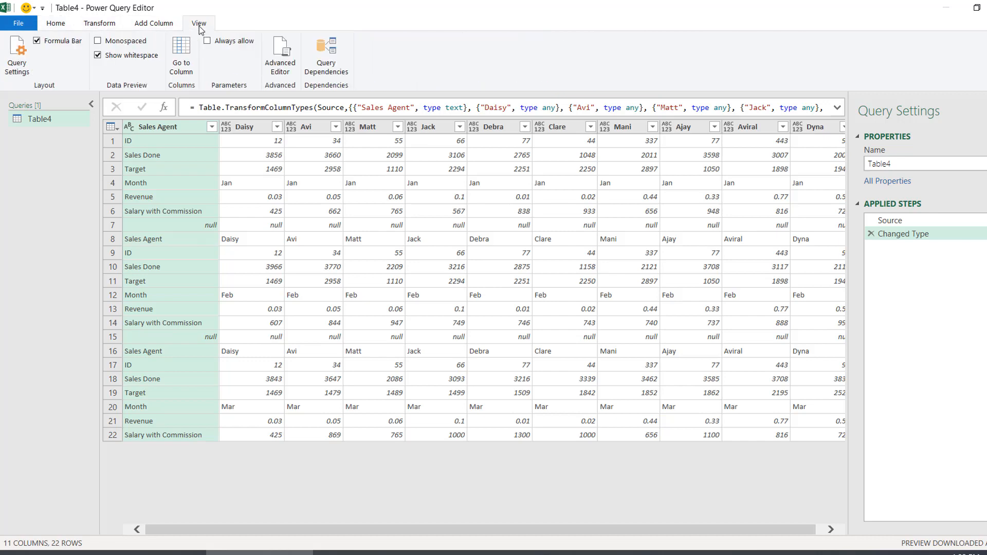
{"action": "left_click", "coordinate": [157, 23]}
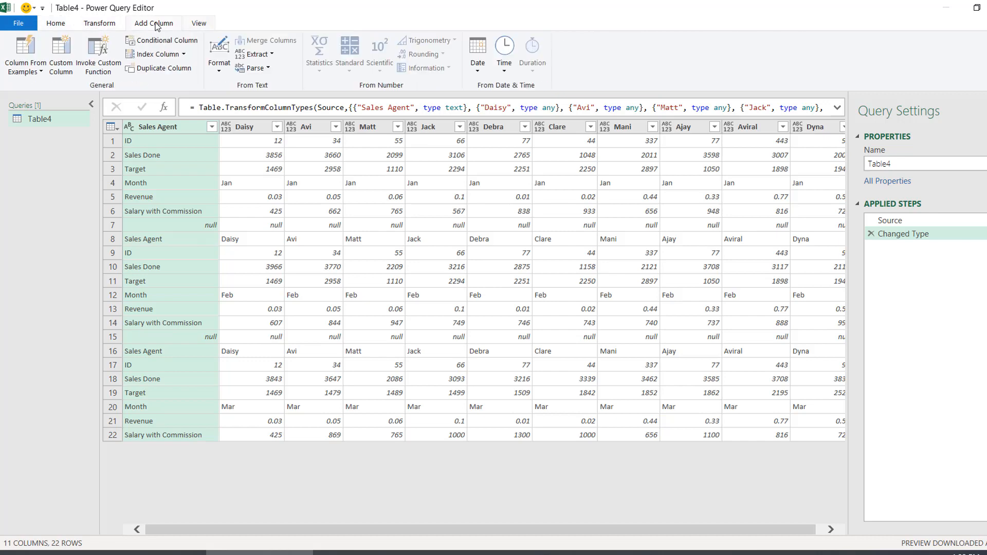
{"action": "left_click", "coordinate": [205, 24]}
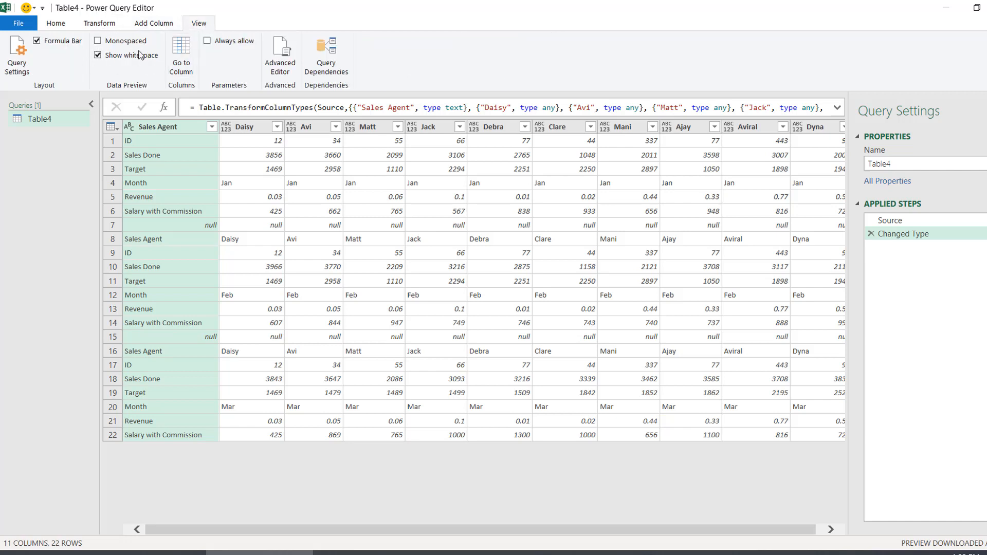
{"action": "left_click", "coordinate": [154, 24]}
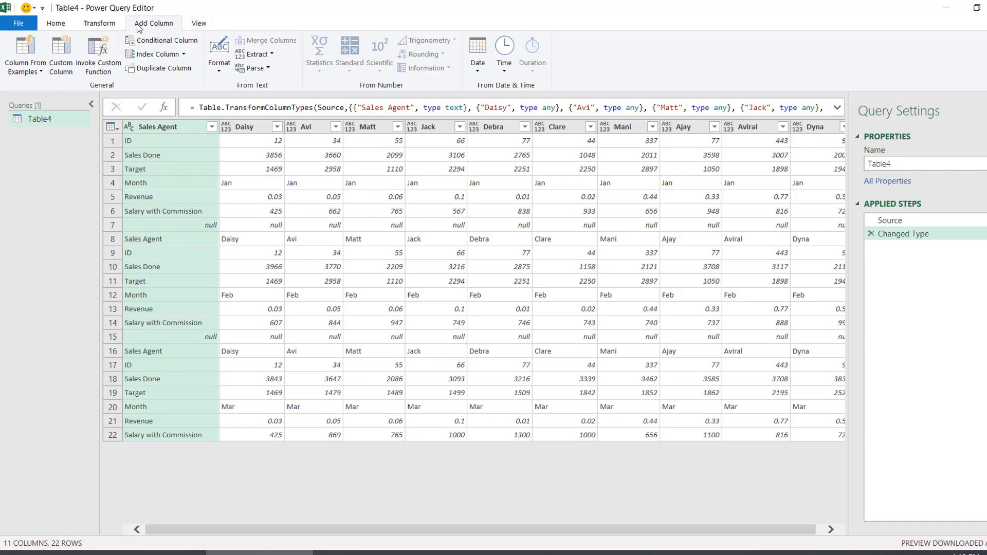
{"action": "left_click", "coordinate": [110, 26]}
{"action": "left_click", "coordinate": [62, 28]}
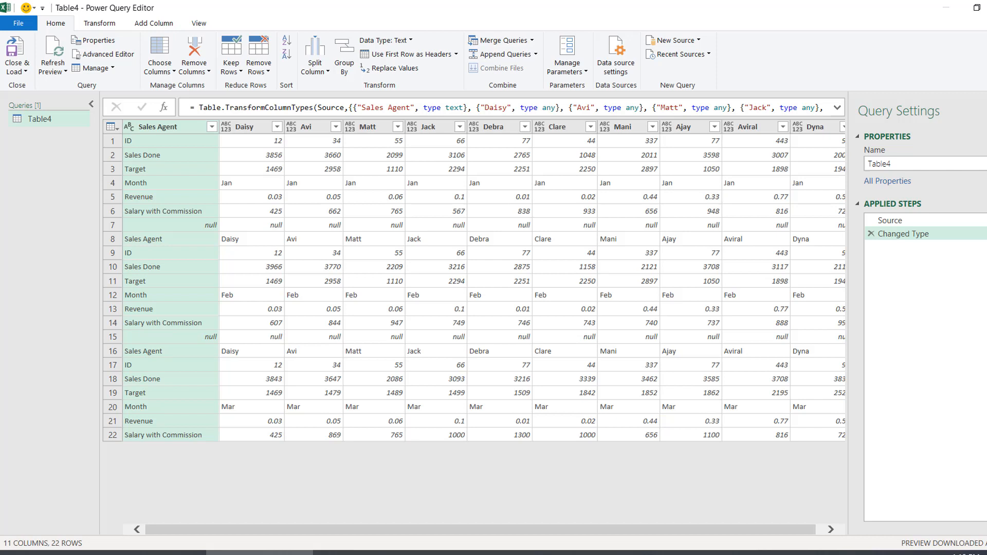
Close the Power Query Editor, discard the changes and return to the sales table on the Data sheet.
{"action": "left_click", "coordinate": [986, 7]}
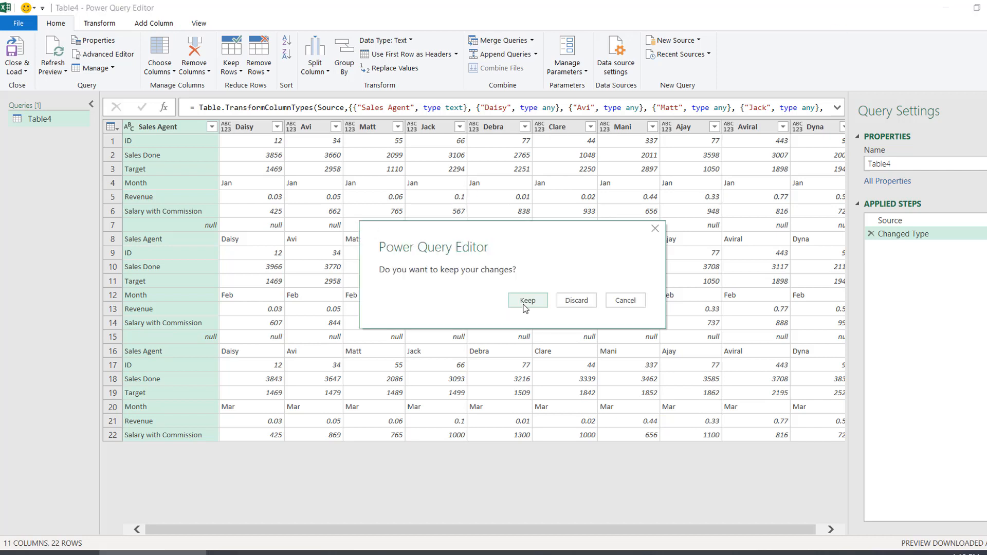
{"action": "left_click", "coordinate": [584, 304]}
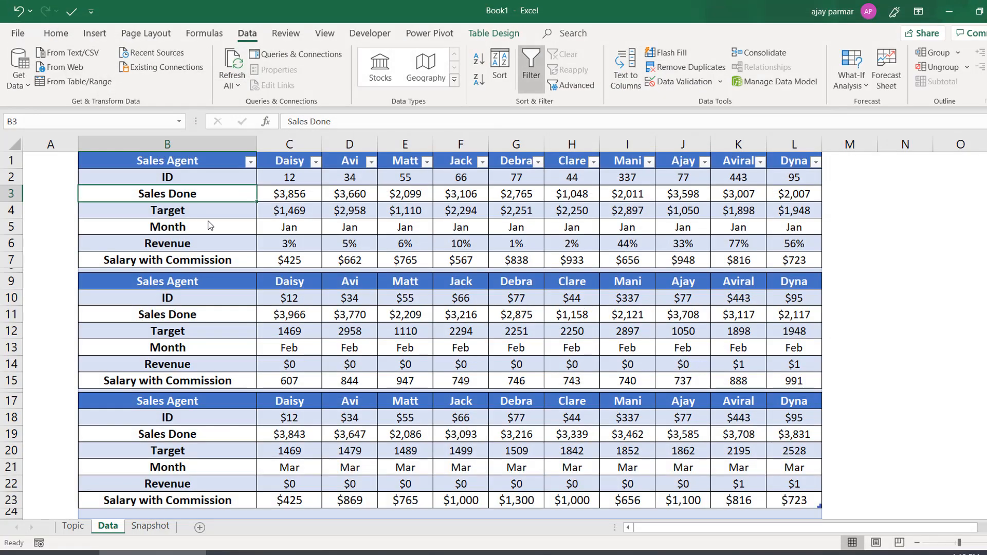
{"action": "left_click", "coordinate": [208, 221]}
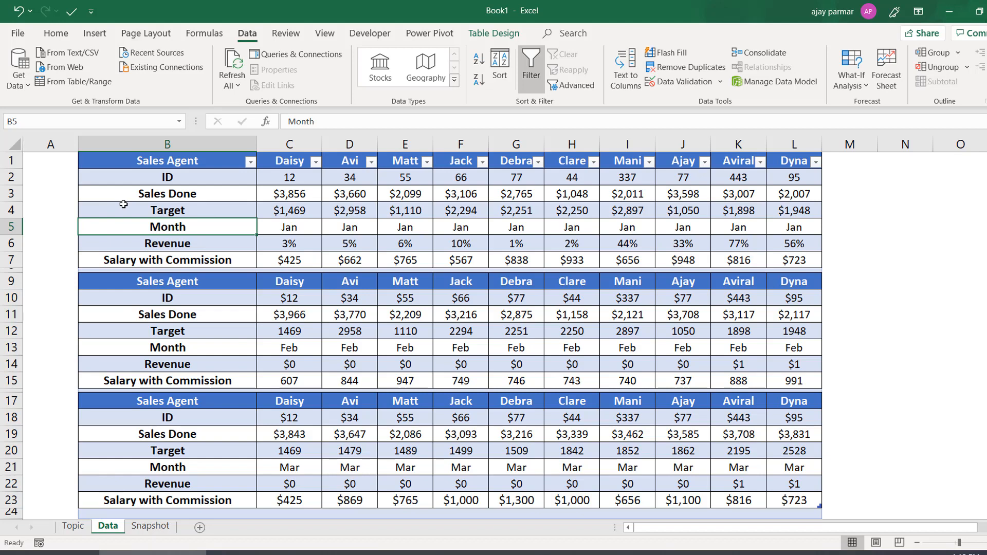
Review the challenge notes on the Topic sheet and go back to the Data sheet.
{"action": "left_click", "coordinate": [72, 527]}
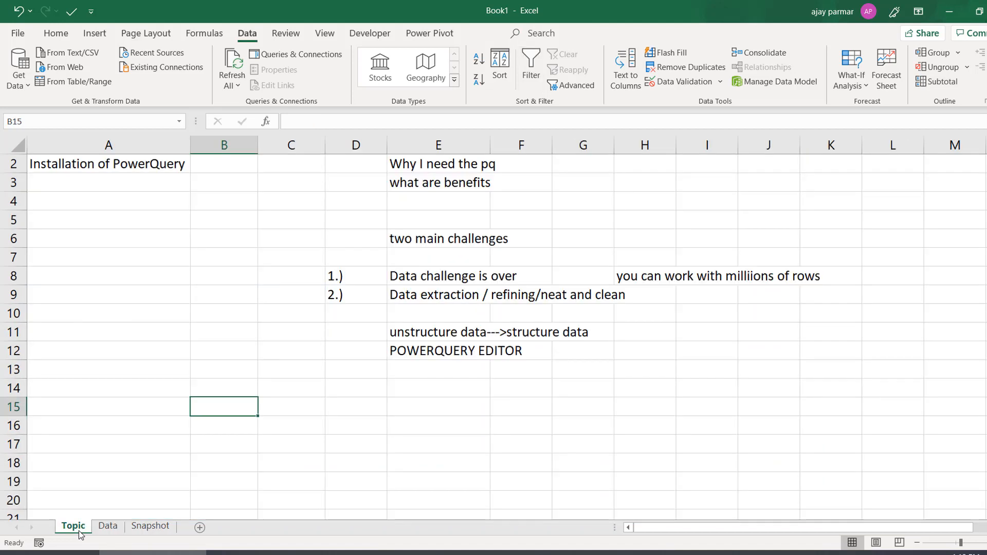
{"action": "left_click", "coordinate": [351, 361]}
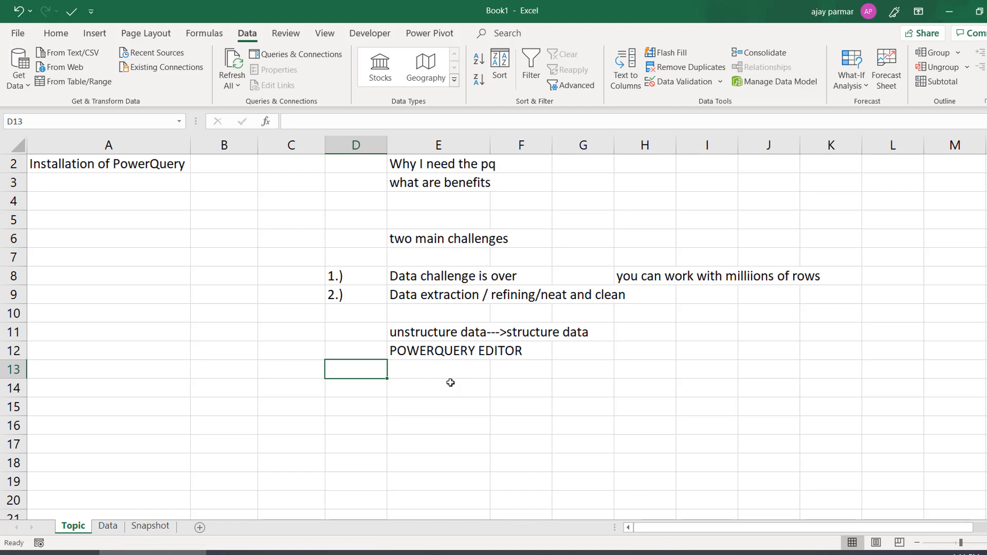
{"action": "left_click", "coordinate": [109, 526]}
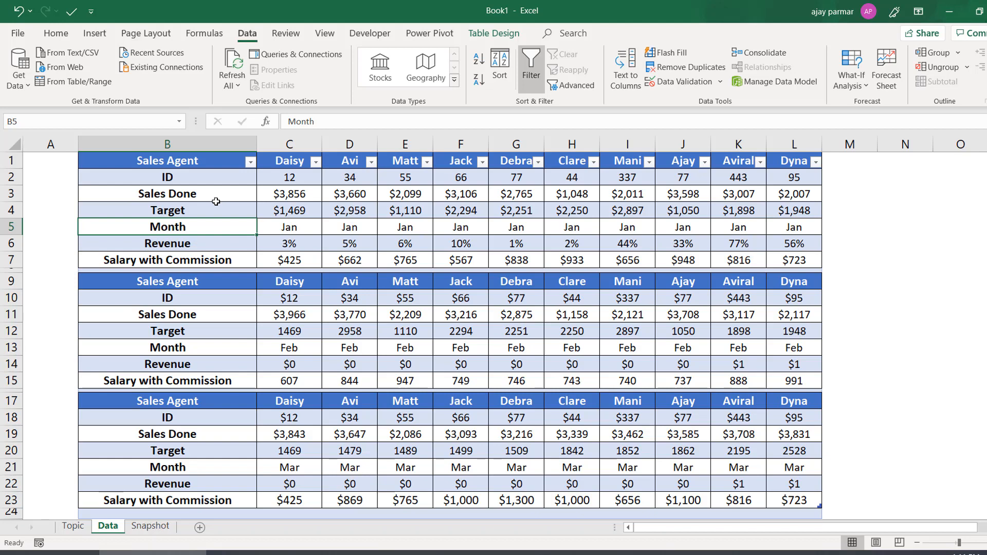
Enter the heading "ETL" in cell E15 of the Topic sheet.
{"action": "left_click", "coordinate": [73, 525]}
{"action": "left_click", "coordinate": [394, 419]}
{"action": "left_click", "coordinate": [448, 399]}
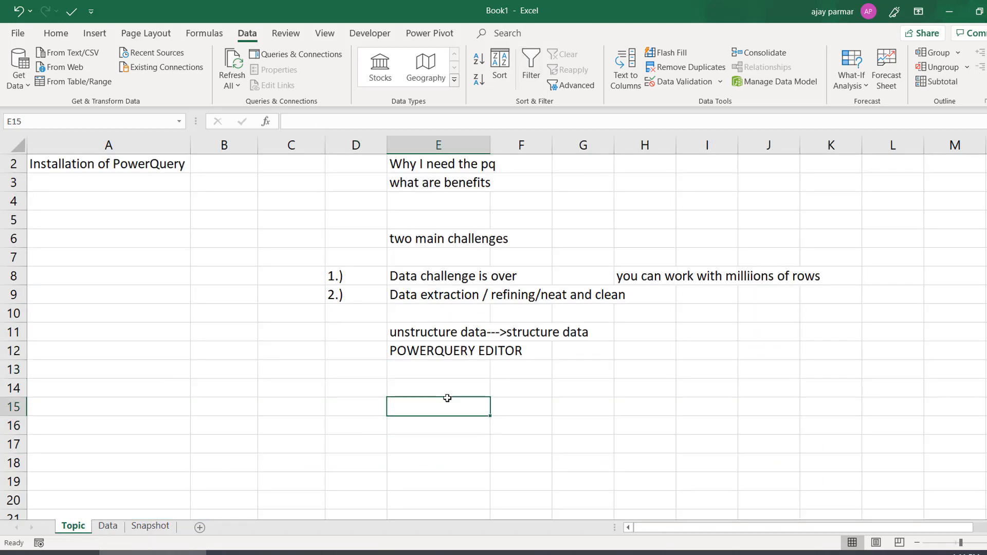
{"action": "type", "text": "et"}
{"action": "key", "text": "BackSpace"}
{"action": "key", "text": "BackSpace"}
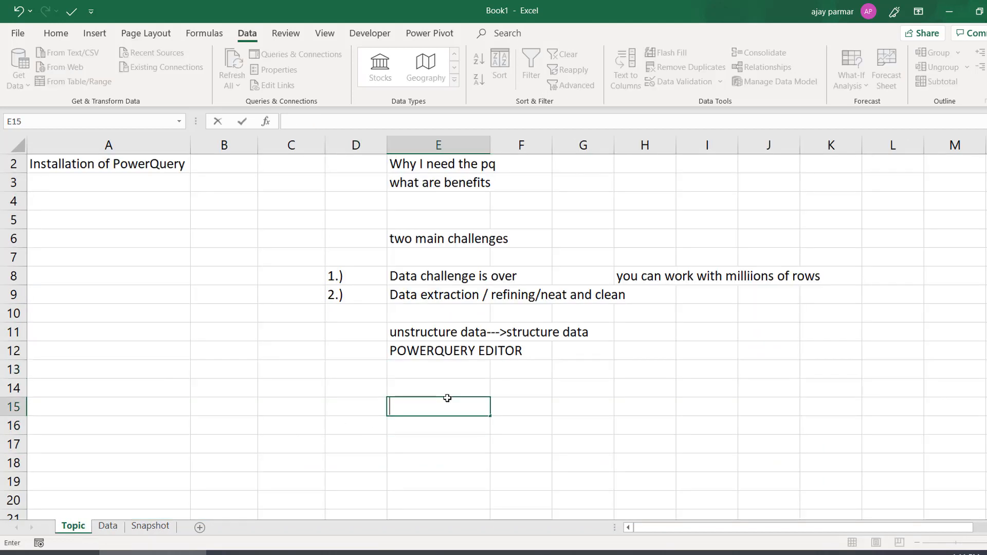
{"action": "type", "text": "ETL"}
{"action": "key", "text": "Return"}
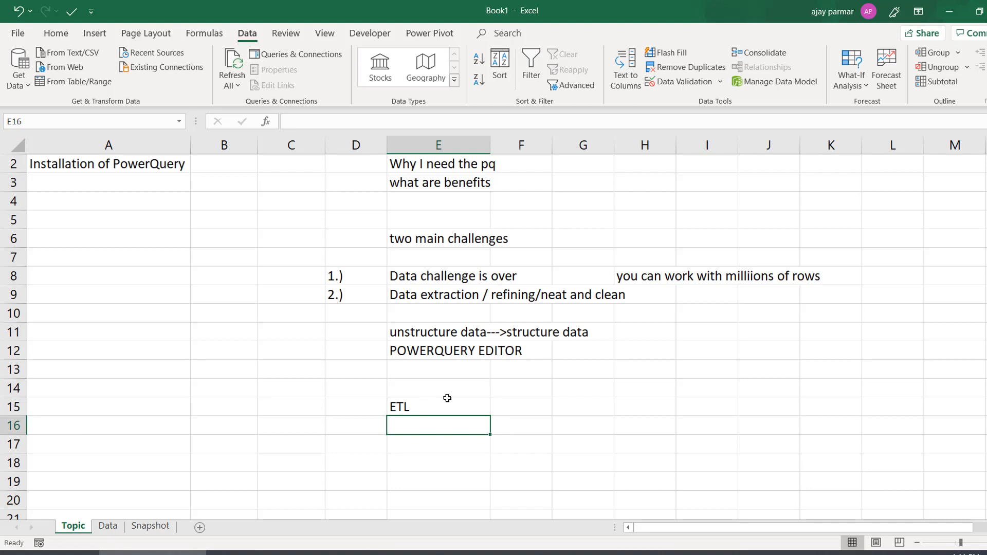
Add the note "it is an etl tool" in cell E16, directly below the ETL heading.
{"action": "type", "text": "it is an e"}
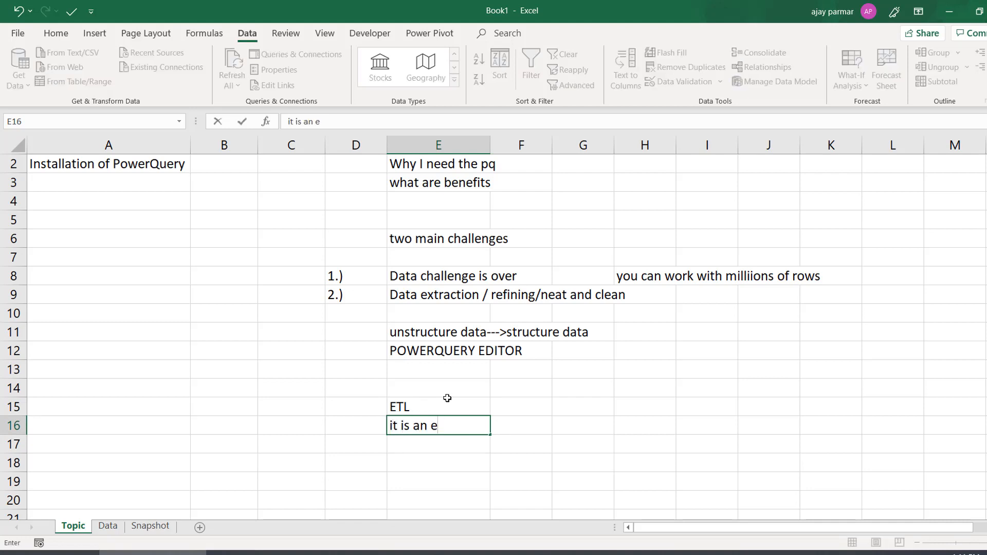
{"action": "type", "text": "tl tool"}
{"action": "key", "text": "ctrl+Return"}
{"action": "key", "text": "Return"}
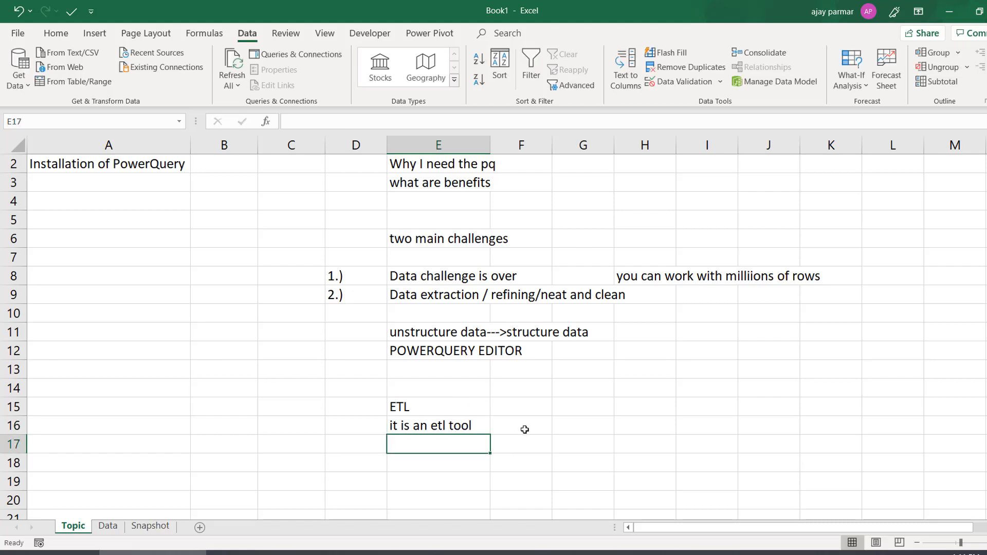
List the ETL stages "extraction", "transform" and "load" in cells G17 to G19.
{"action": "left_click", "coordinate": [917, 543]}
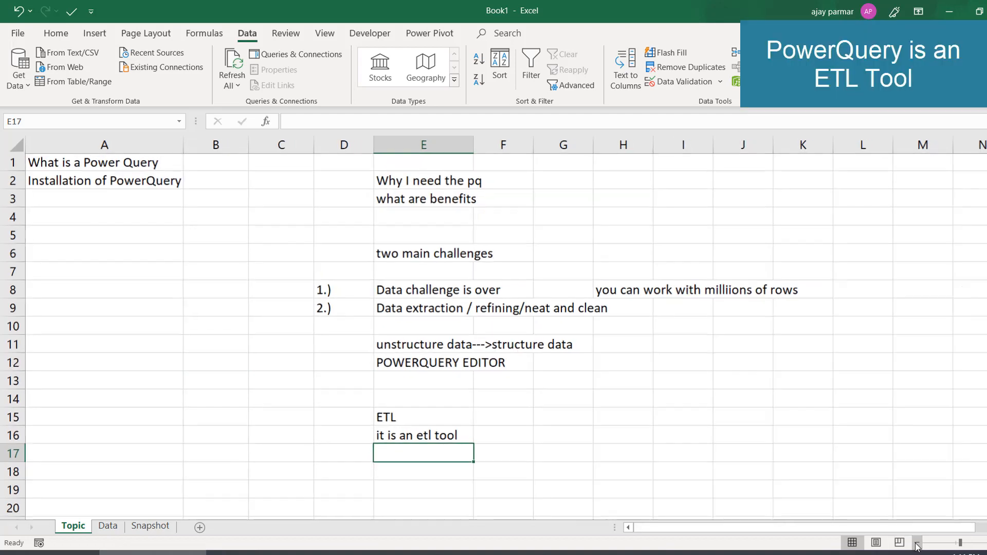
{"action": "left_click", "coordinate": [561, 446]}
{"action": "type", "text": "extra"}
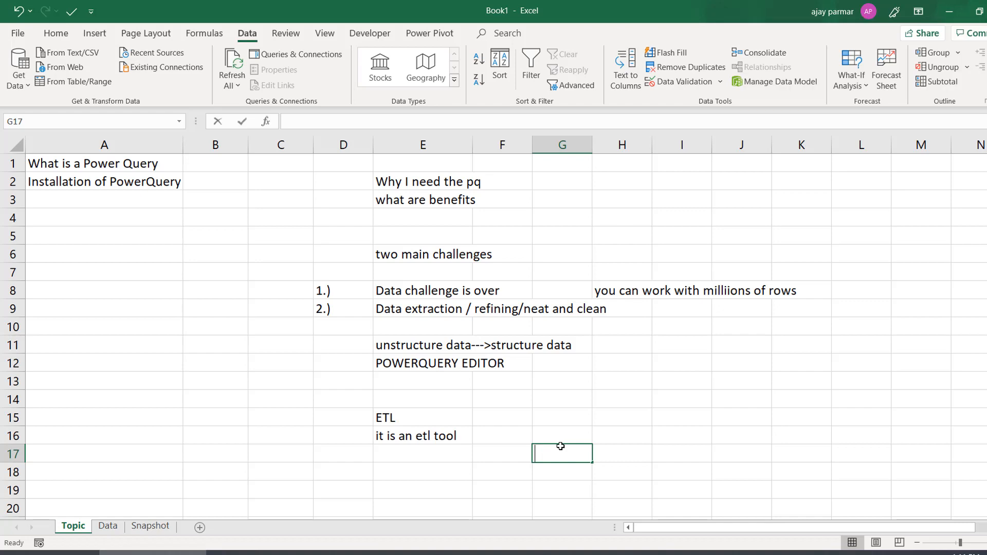
{"action": "type", "text": "ction"}
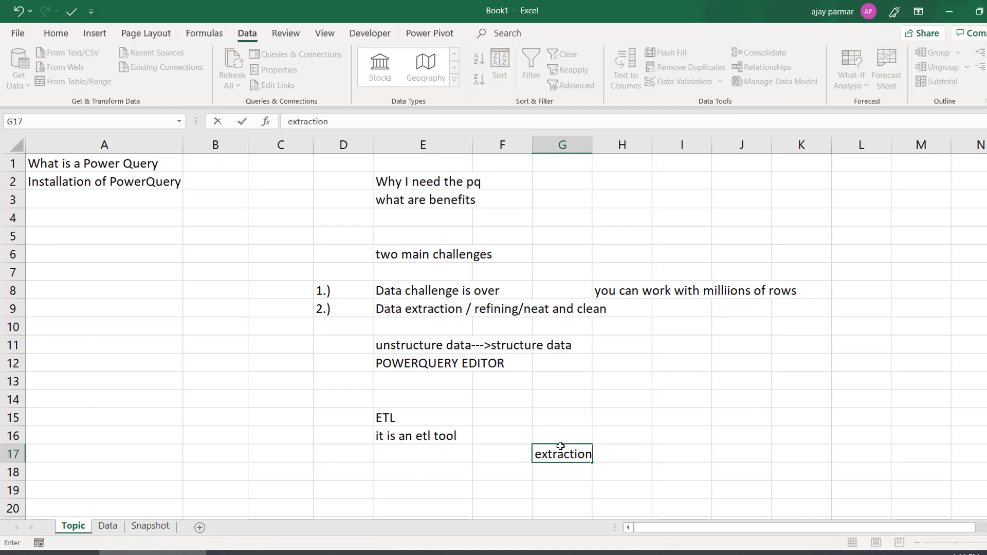
{"action": "key", "text": "Return"}
{"action": "type", "text": "transform"}
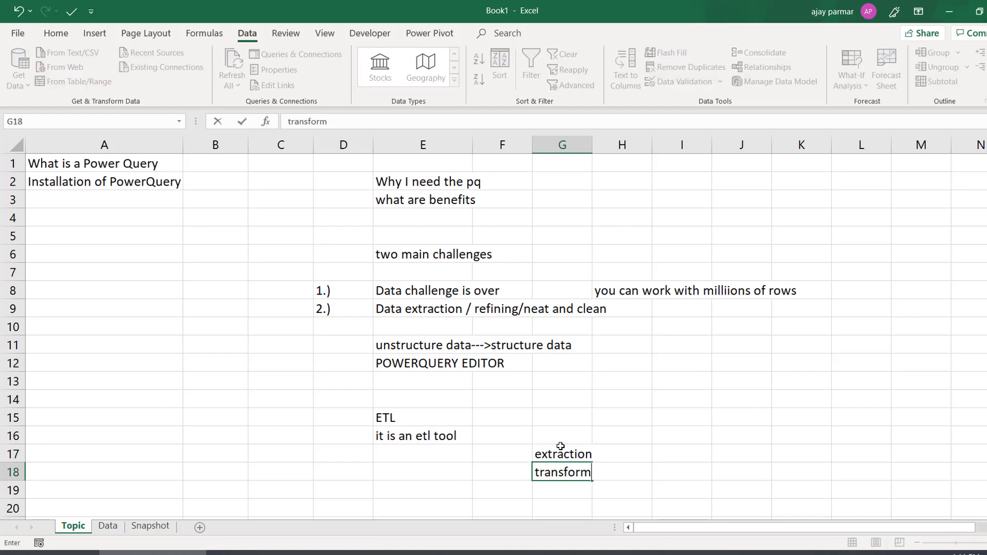
{"action": "key", "text": "Return"}
{"action": "type", "text": "load"}
{"action": "key", "text": "Return"}
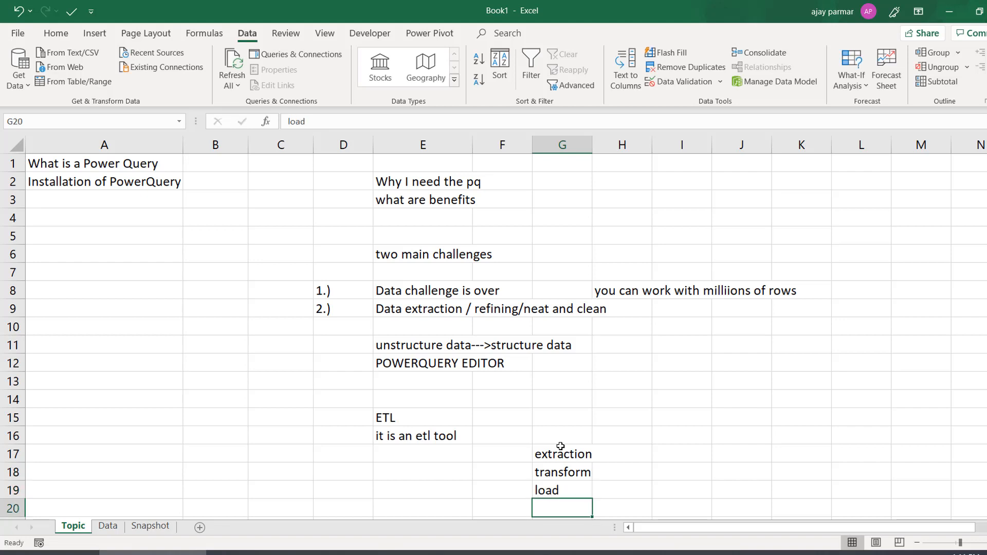
Widen column G slightly so the listed ETL stages fit with room to spare.
{"action": "key", "text": "Up"}
{"action": "key", "text": "Up"}
{"action": "key", "text": "Up"}
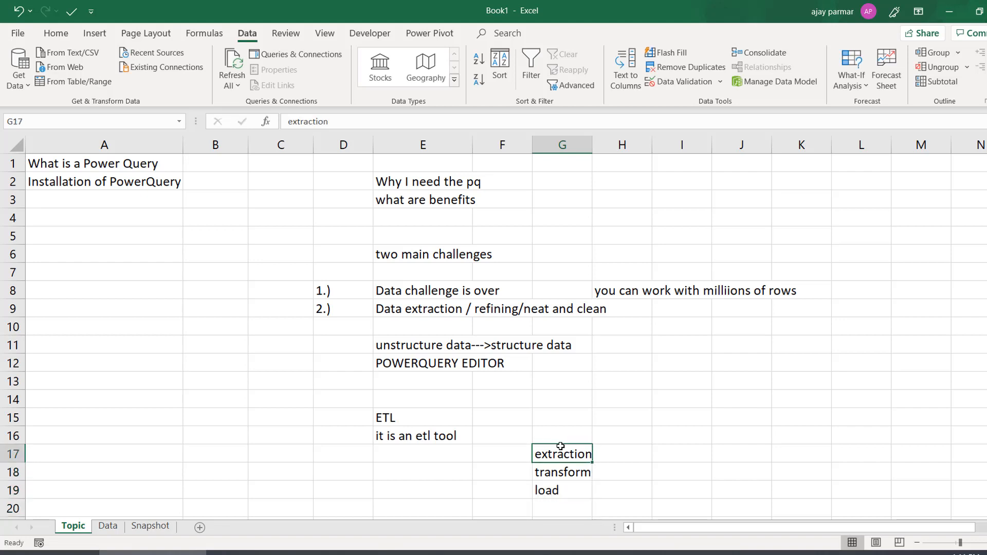
{"action": "key", "text": "Down"}
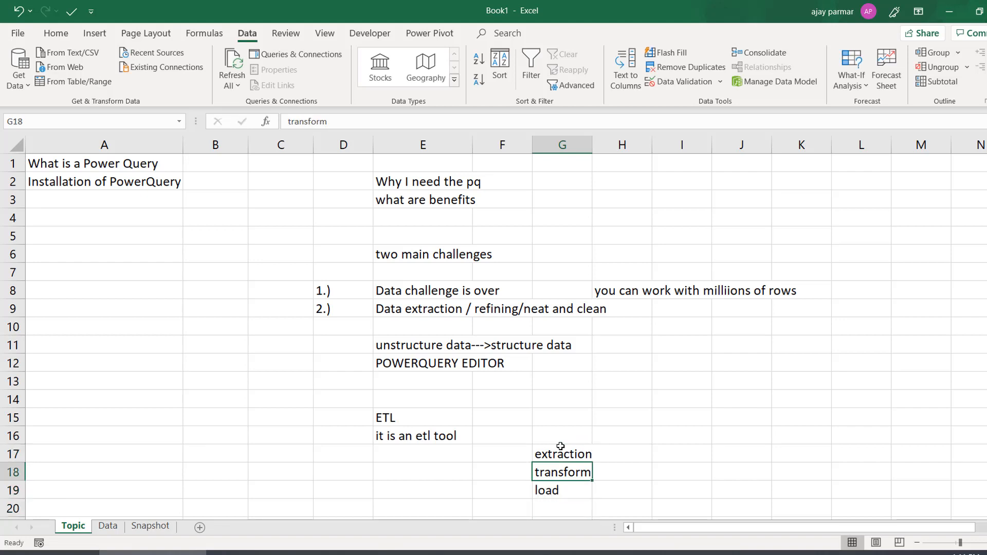
{"action": "key", "text": "Up"}
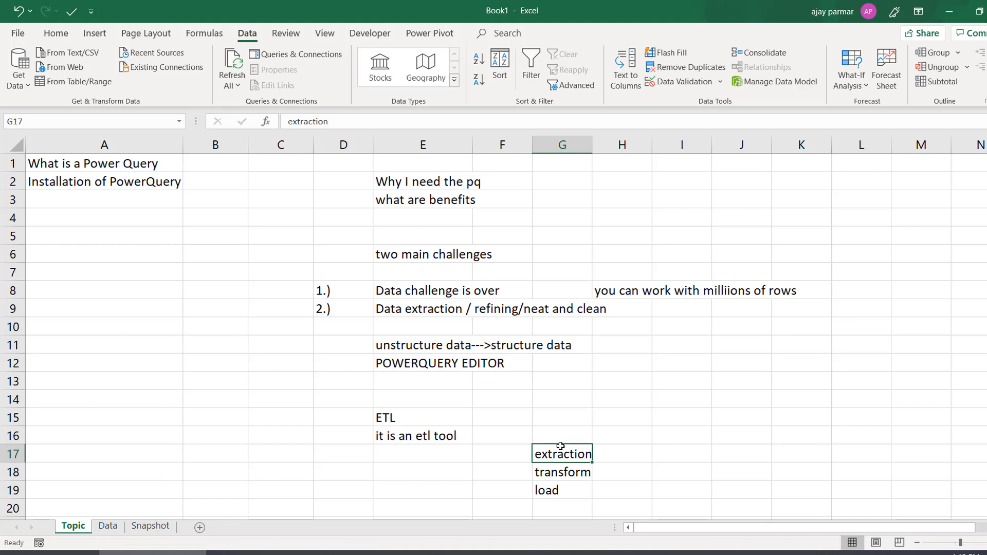
{"action": "key", "text": "Right"}
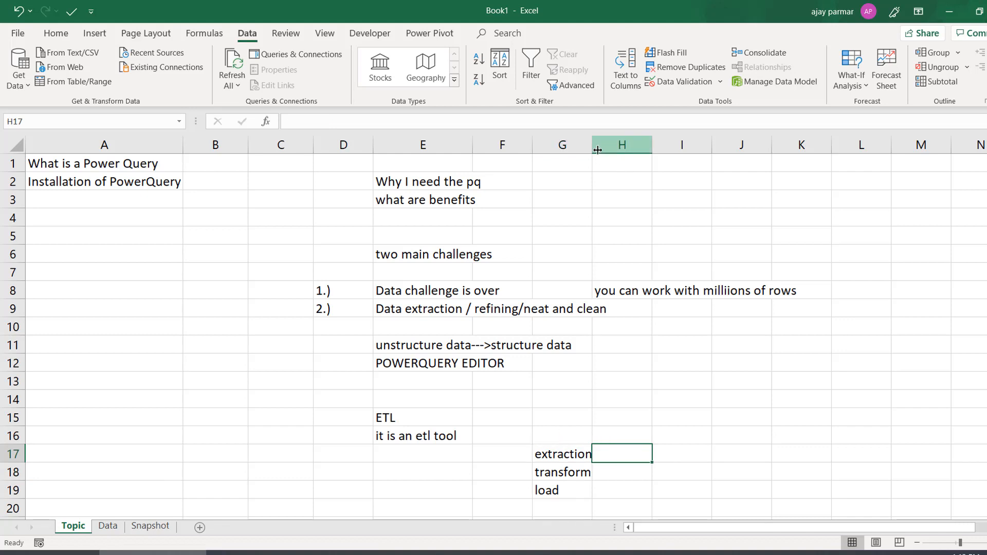
{"action": "left_click_drag", "start_coordinate": [592, 146], "coordinate": [609, 147]}
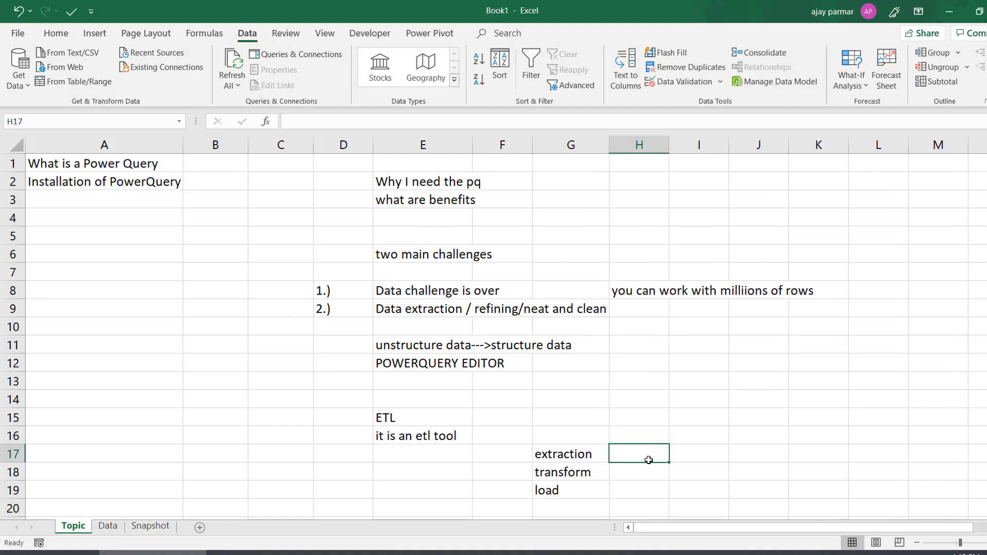
{"action": "left_click", "coordinate": [570, 460]}
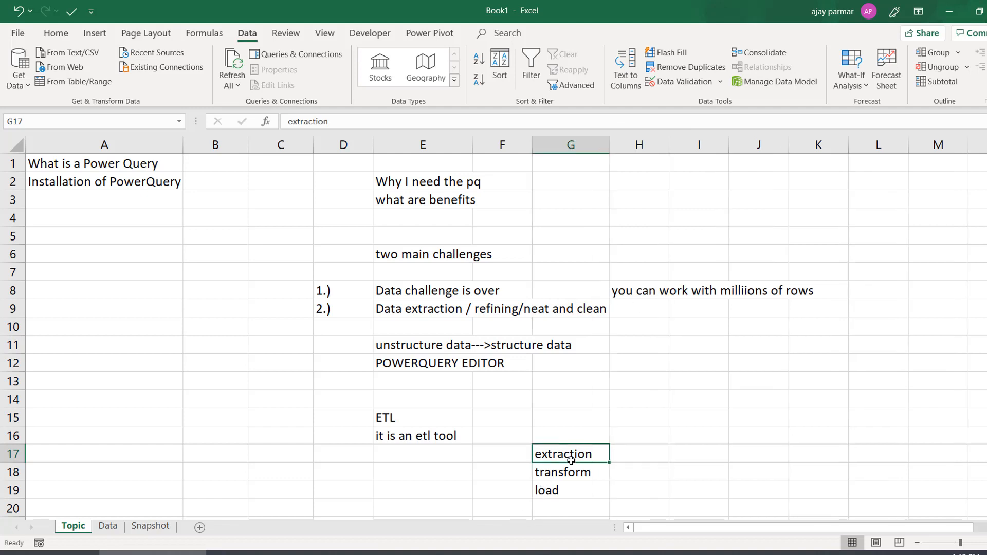
{"action": "key", "text": "Down"}
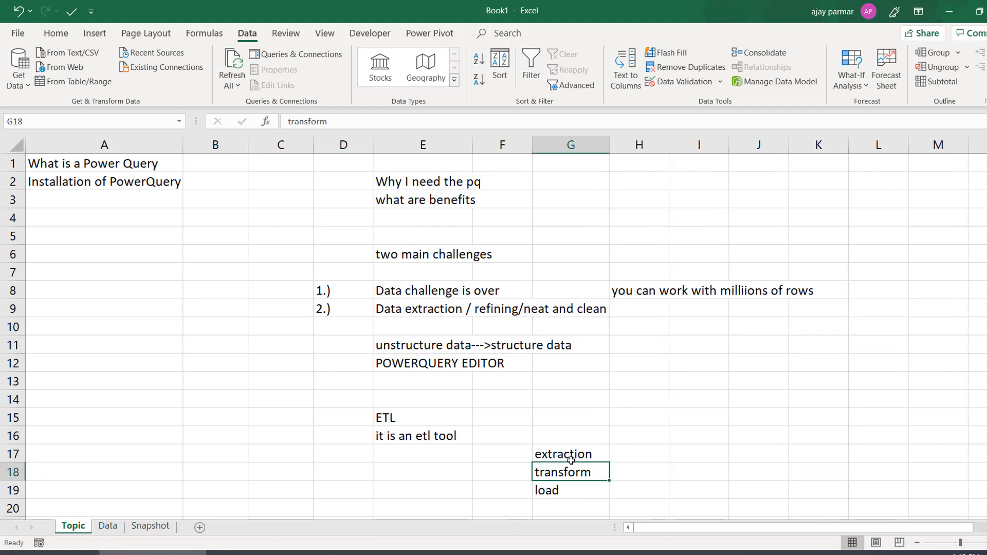
{"action": "key", "text": "Up"}
{"action": "key", "text": "Right"}
{"action": "key", "text": "Right"}
{"action": "key", "text": "Left"}
{"action": "key", "text": "Left"}
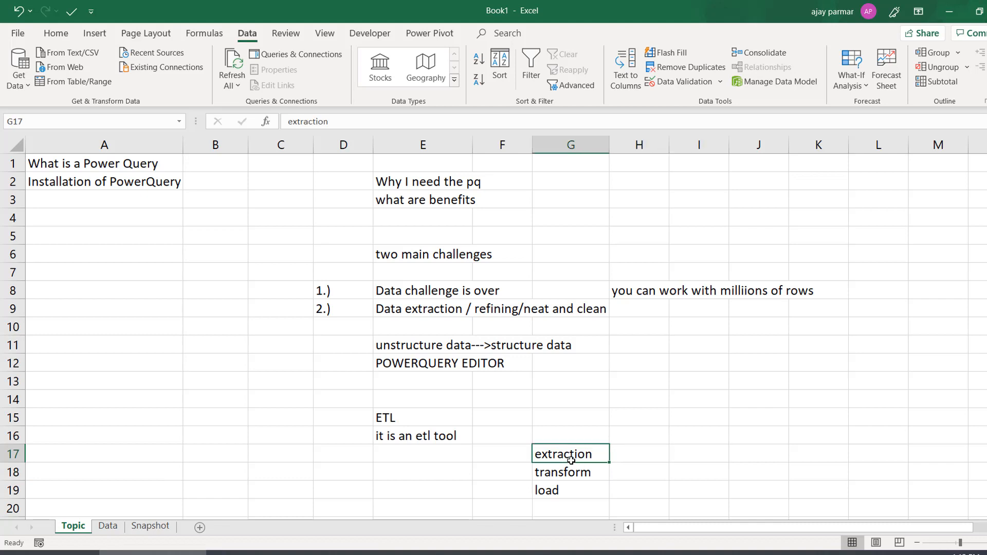
Describe the extraction stage in cell H17 as "bring the data into PQ EDITOR- importing".
{"action": "key", "text": "Right"}
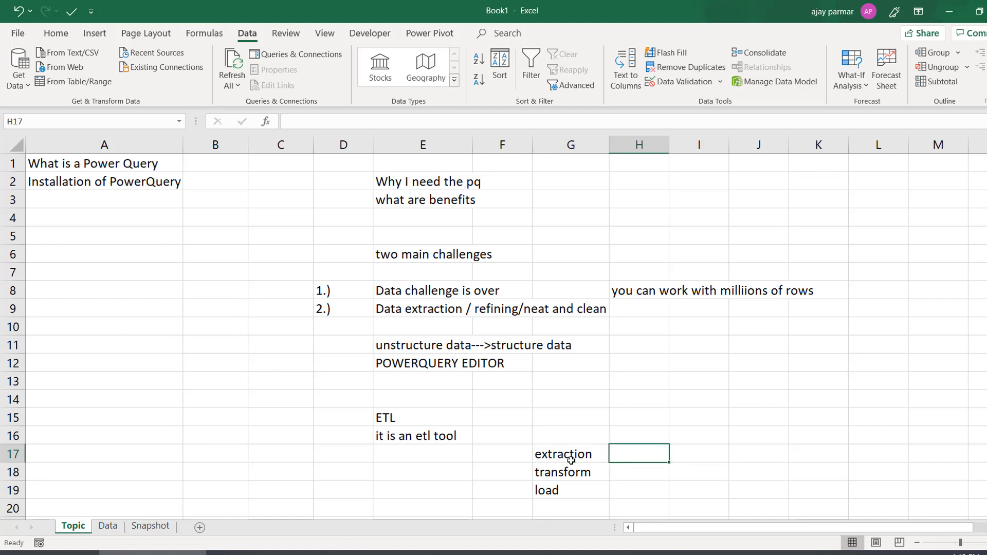
{"action": "type", "text": "bring the da"}
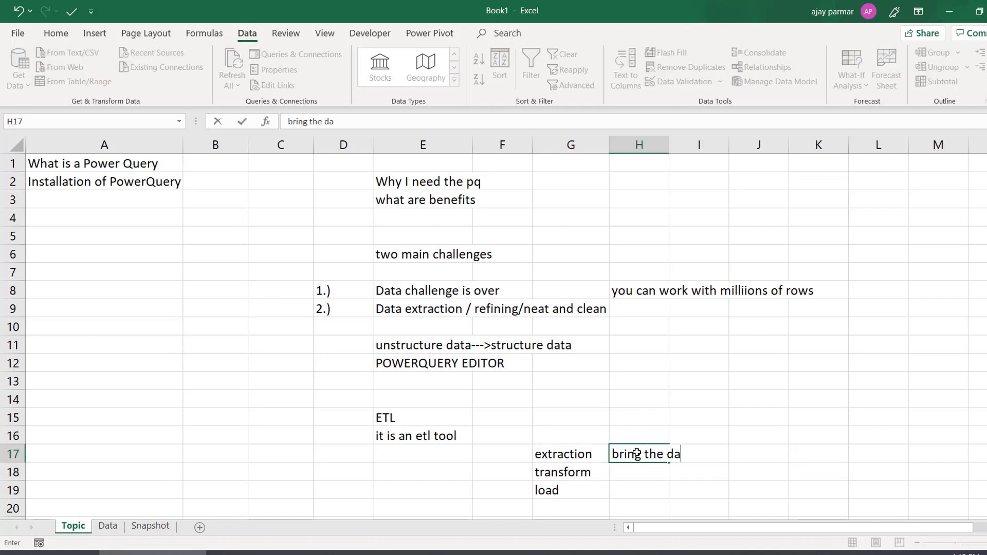
{"action": "type", "text": "ta into PW"}
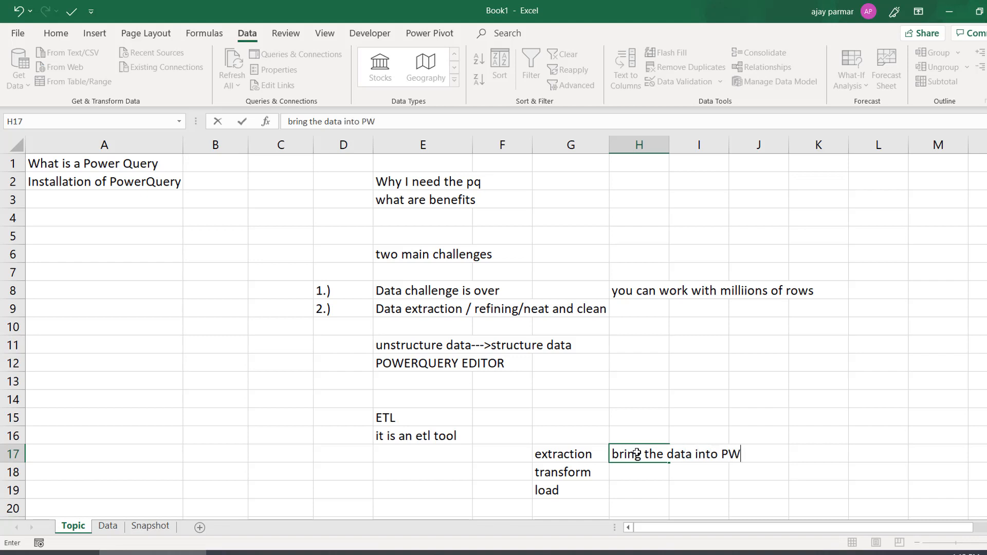
{"action": "key", "text": "BackSpace"}
{"action": "type", "text": "Q EDITOR"}
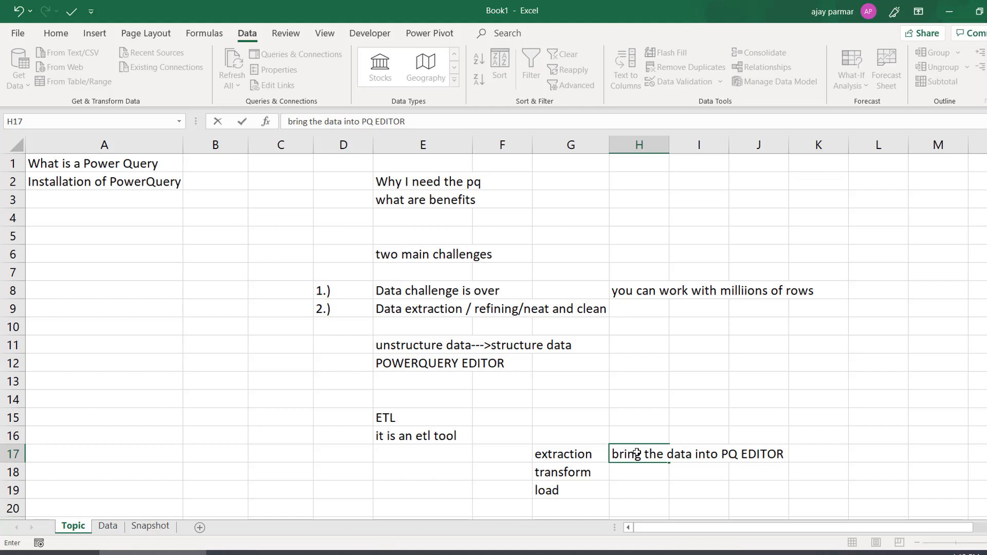
{"action": "type", "text": "- importing"}
{"action": "key", "text": "Return"}
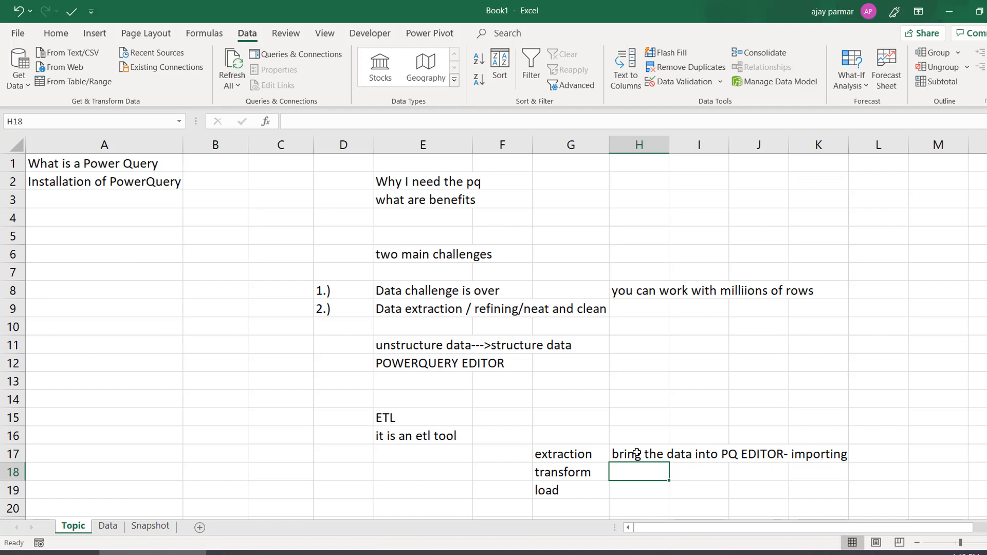
Examine the sales table on the Data sheet, the workbook files in File Explorer, and Excel's import sources, including online services and databases.
{"action": "left_click", "coordinate": [109, 526]}
{"action": "left_click", "coordinate": [197, 176]}
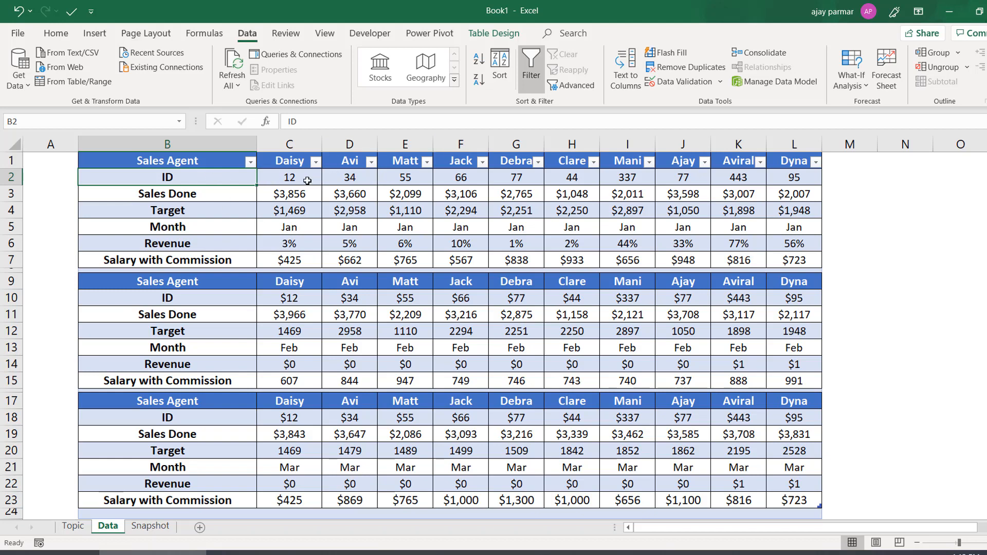
{"action": "left_click", "coordinate": [329, 182]}
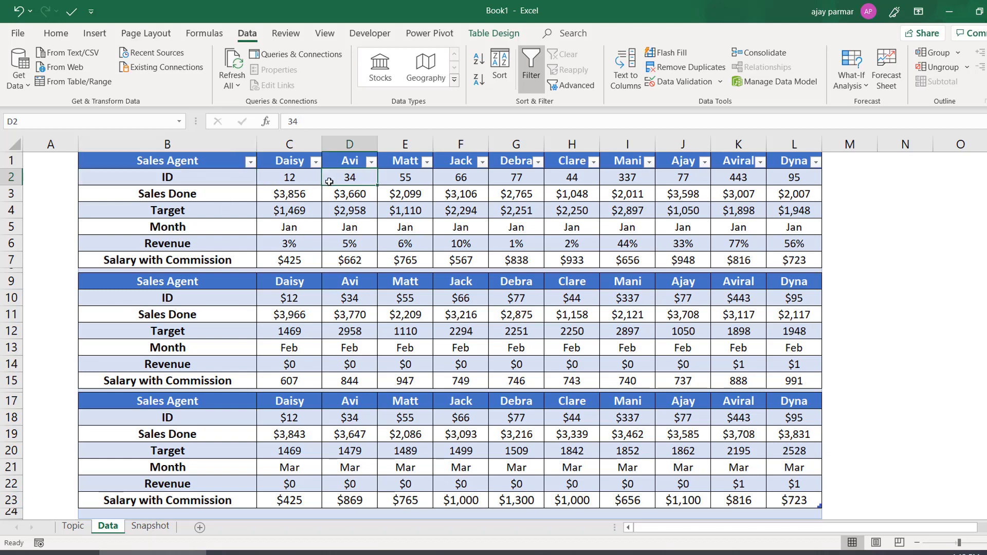
{"action": "left_click", "coordinate": [223, 178]}
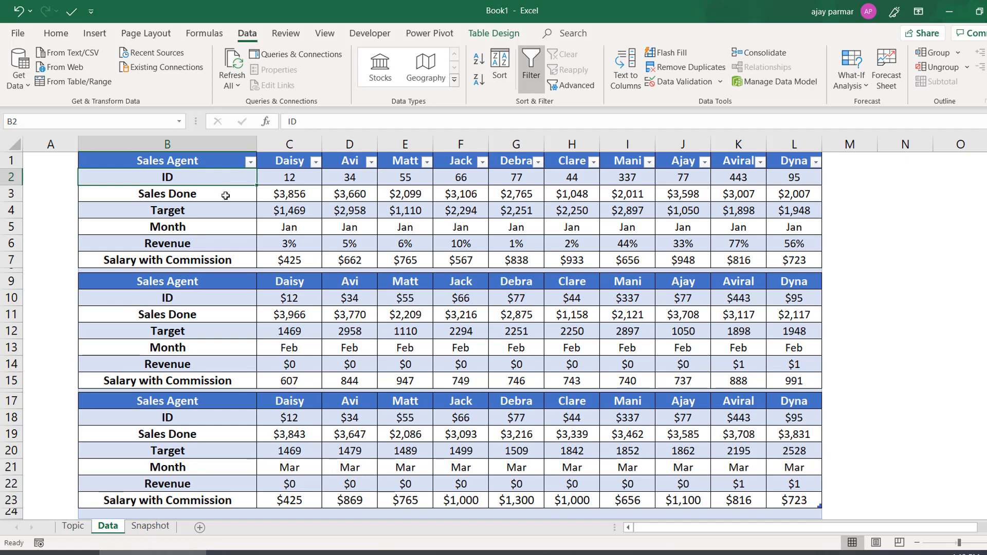
{"action": "left_click", "coordinate": [366, 553]}
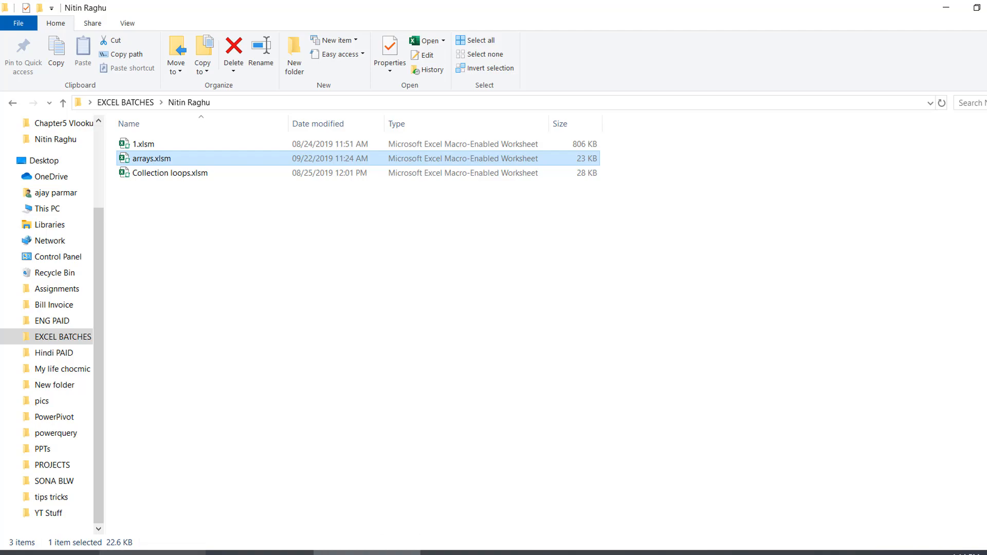
{"action": "left_click", "coordinate": [153, 552]}
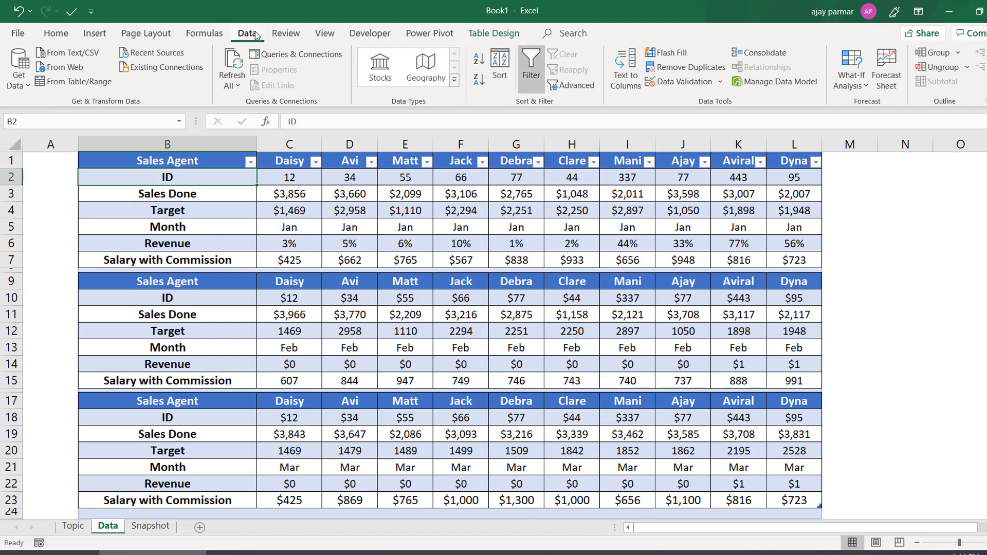
{"action": "left_click", "coordinate": [30, 85]}
{"action": "mouse_move", "coordinate": [91, 118]}
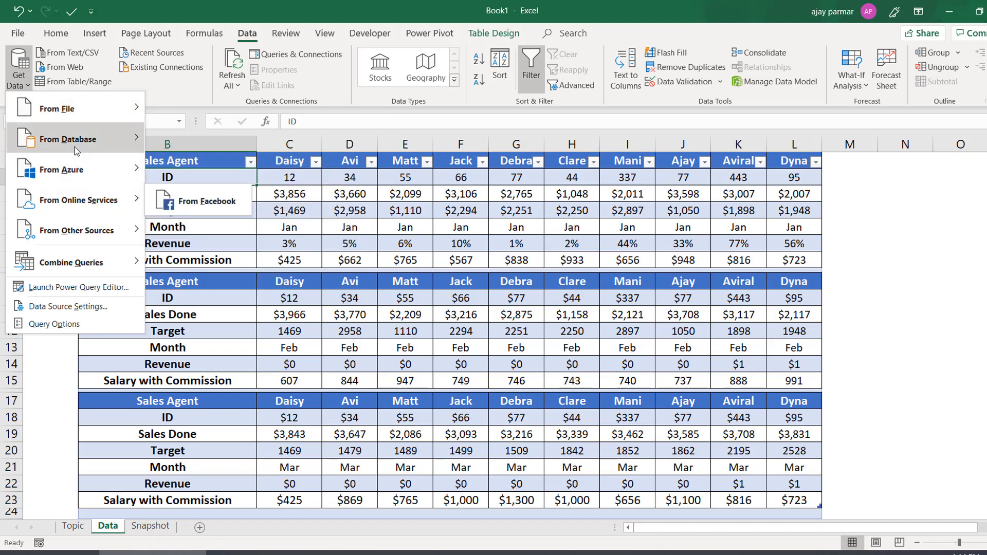
{"action": "mouse_move", "coordinate": [77, 139]}
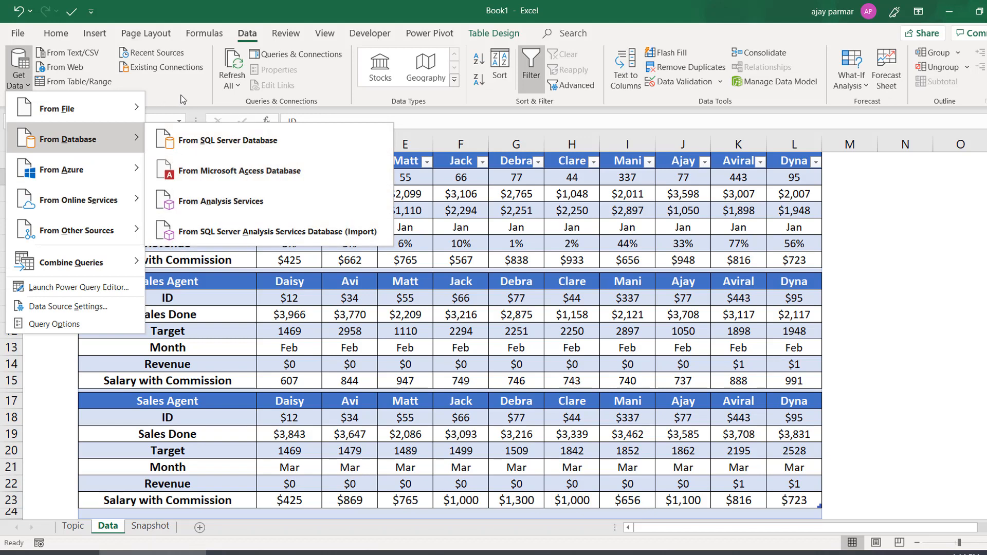
{"action": "left_click", "coordinate": [475, 249]}
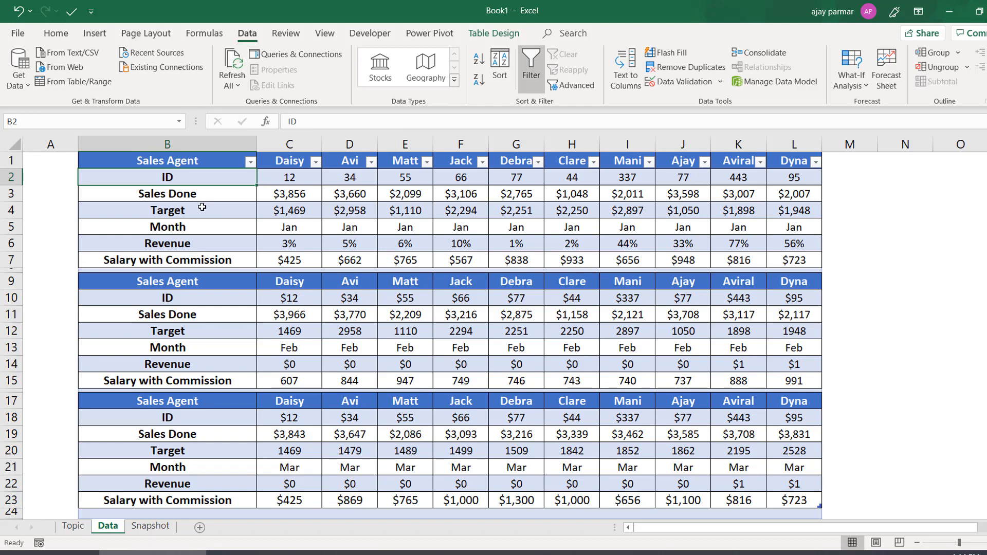
Describe the transform stage in cell H18 of the Topic sheet as "unclean--clean".
{"action": "left_click", "coordinate": [76, 526]}
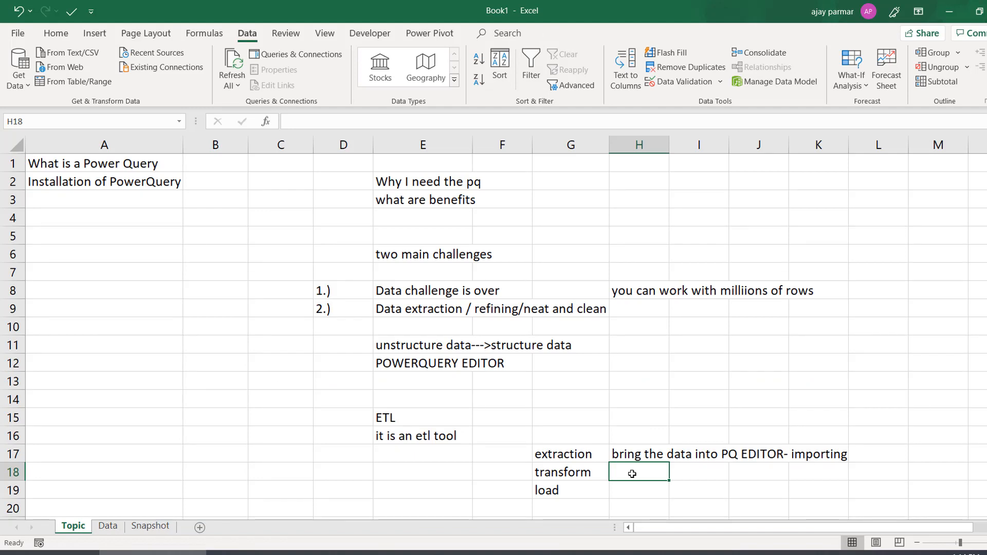
{"action": "type", "text": "unclean"}
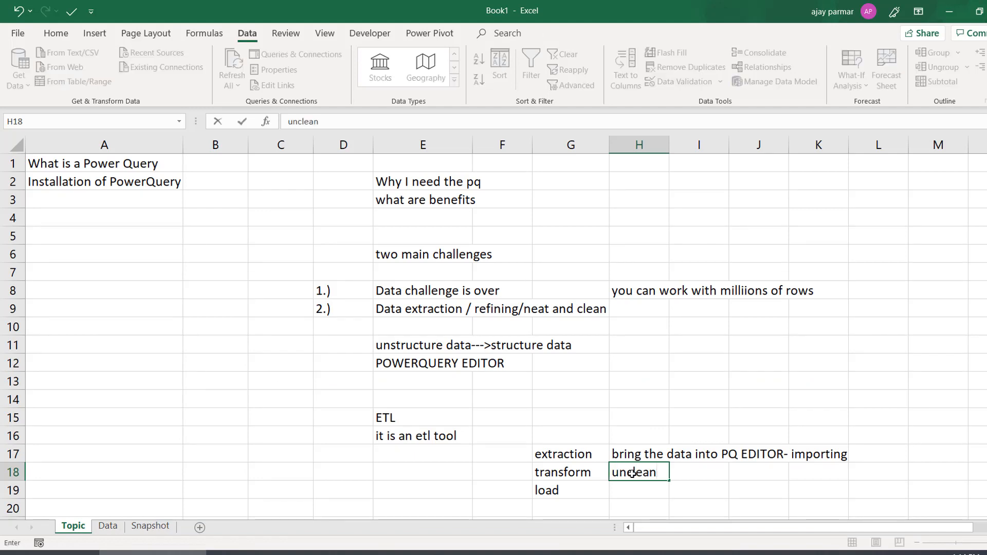
{"action": "type", "text": "--clean"}
{"action": "key", "text": "Return"}
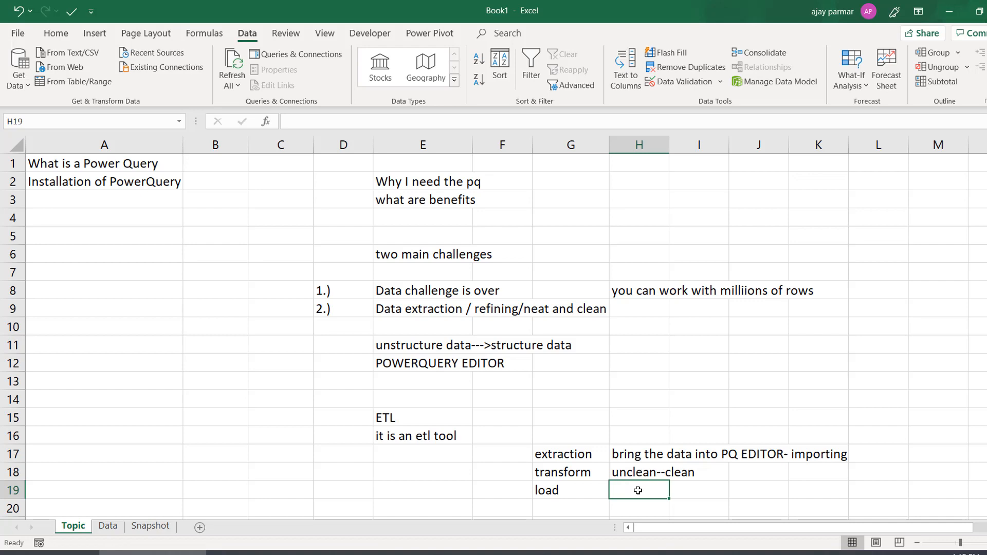
Describe the load stage in cell H19 as "excel sheet-pivots".
{"action": "type", "text": "excel sh"}
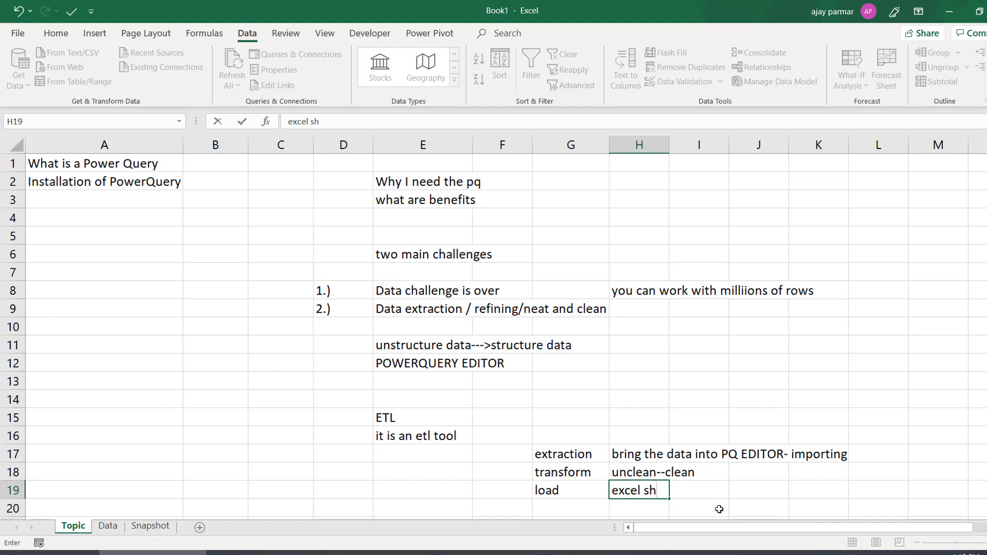
{"action": "type", "text": "eet-piv"}
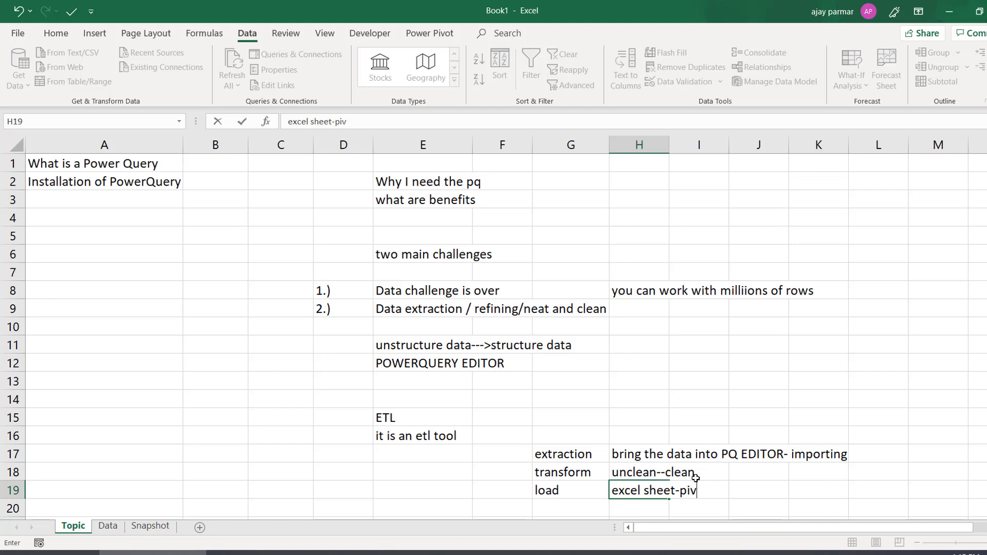
{"action": "type", "text": "ots"}
{"action": "key", "text": "Return"}
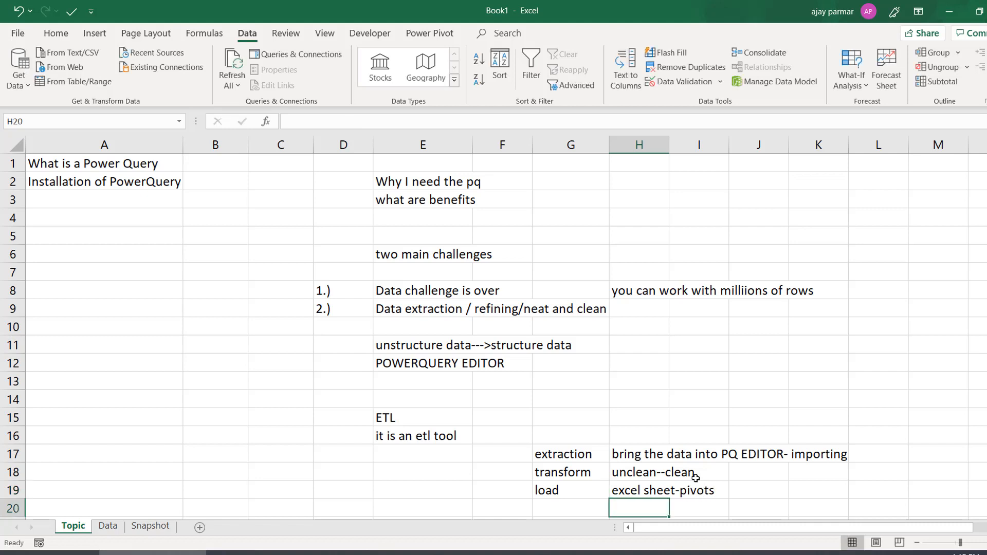
Review the ETL descriptions, then examine the headings, IDs and row labels of the sales table on the Data sheet.
{"action": "key", "text": "Up"}
{"action": "key", "text": "Up"}
{"action": "key", "text": "Up"}
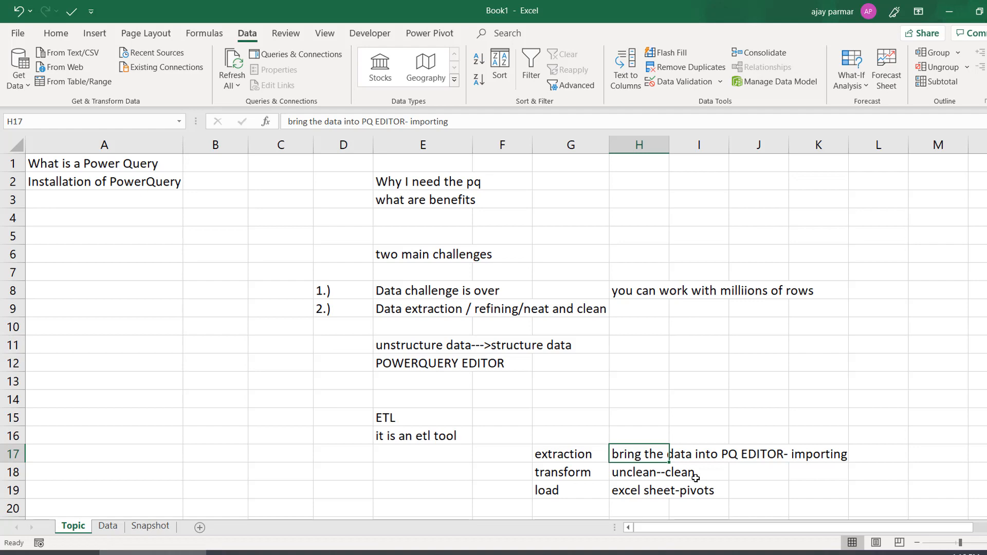
{"action": "left_click", "coordinate": [104, 530]}
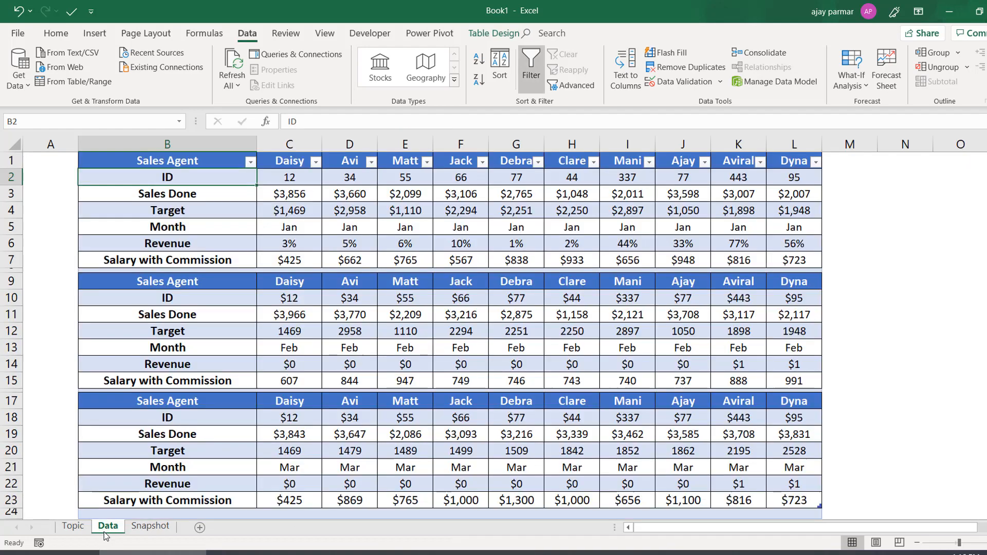
{"action": "left_click", "coordinate": [205, 208]}
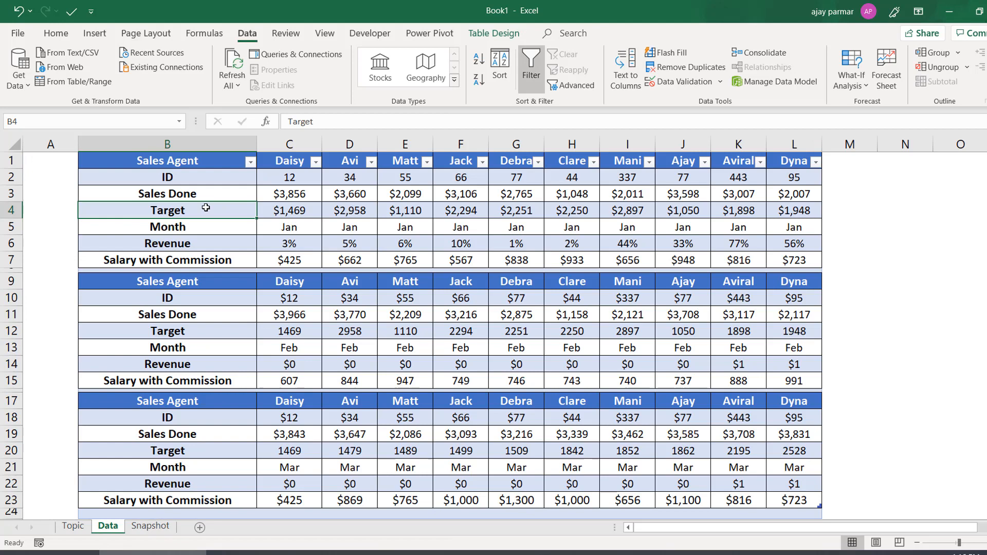
{"action": "left_click", "coordinate": [222, 178]}
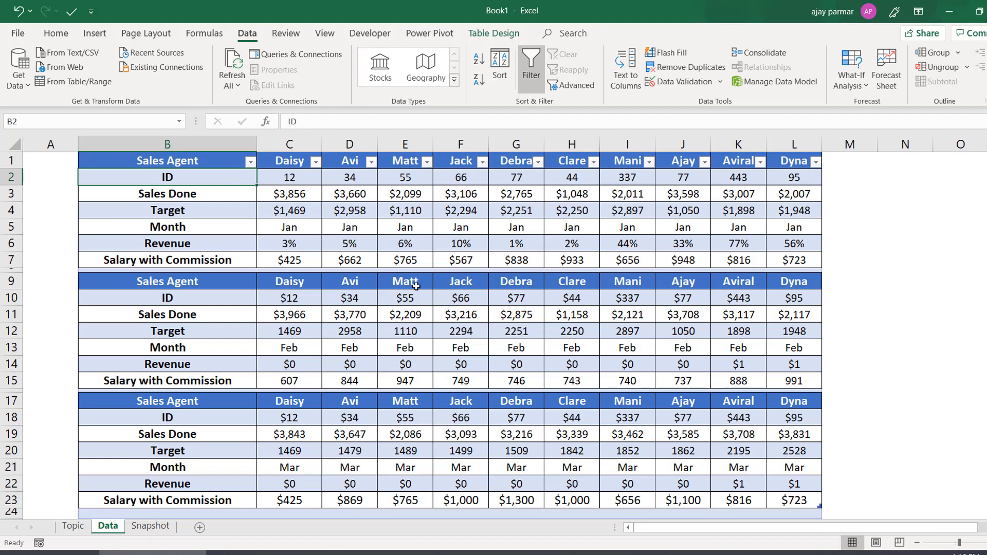
{"action": "left_click", "coordinate": [286, 178]}
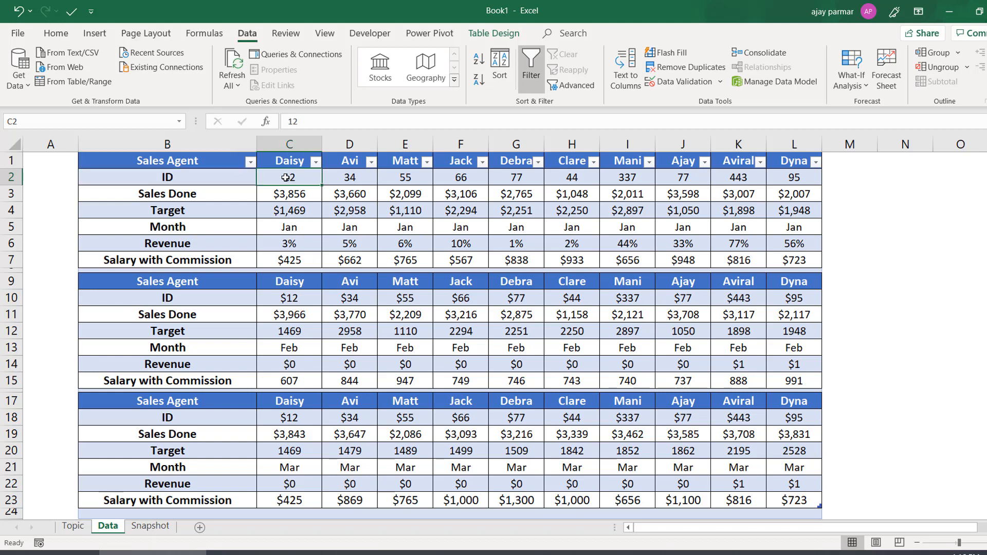
{"action": "left_click", "coordinate": [194, 171]}
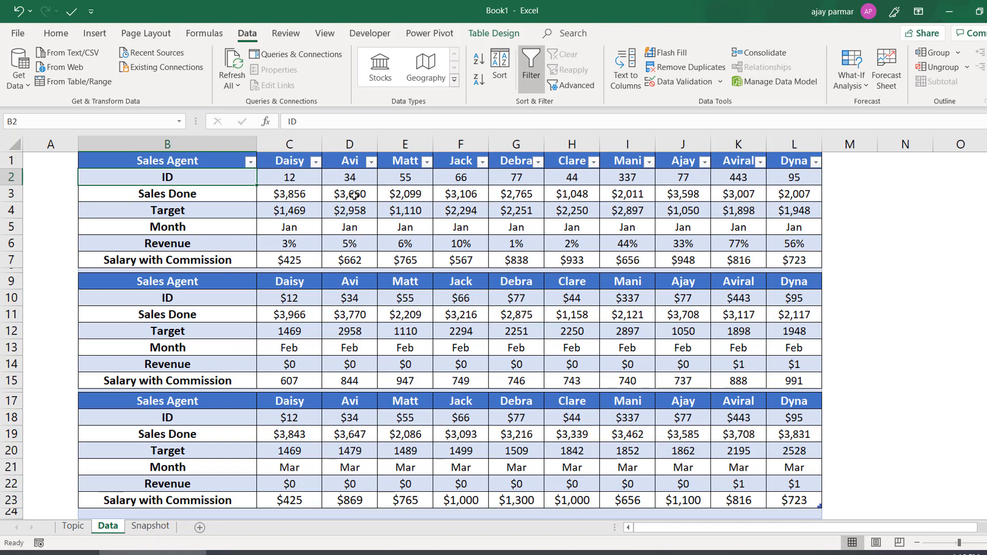
{"action": "left_click", "coordinate": [241, 199]}
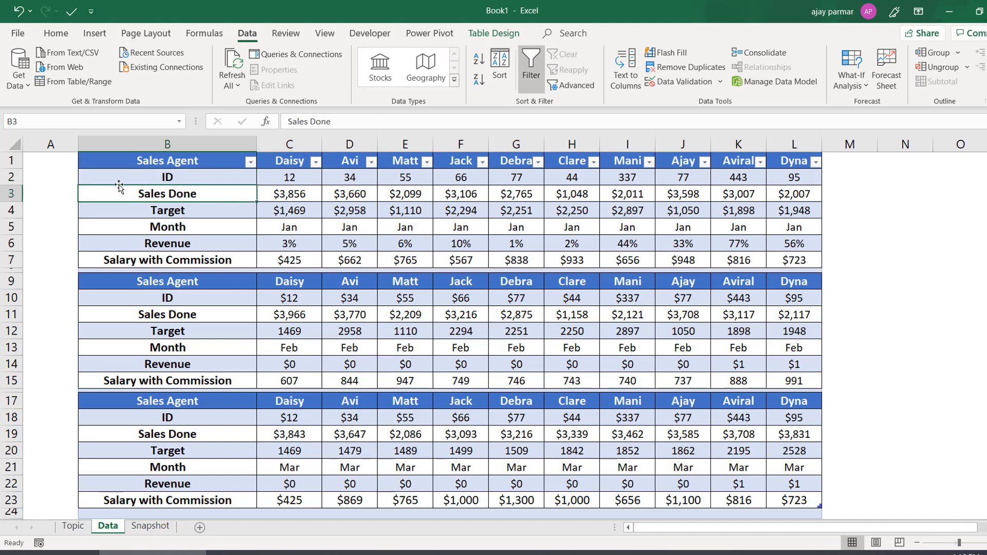
{"action": "scroll", "coordinate": [584, 164], "scroll_direction": "down", "scroll_amount": 1}
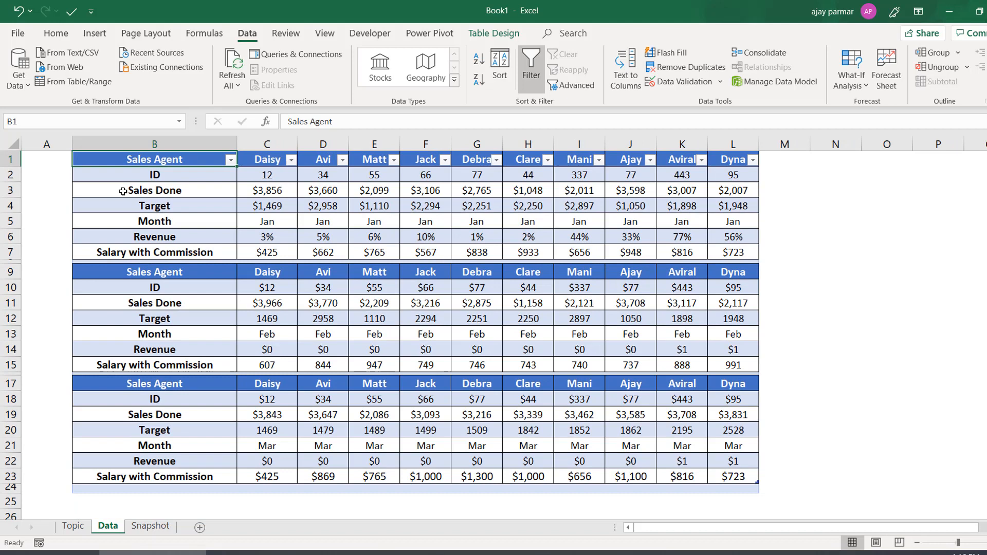
Widen columns G and K of the sales table slightly so their header names clear the filter arrows.
{"action": "left_click", "coordinate": [198, 175]}
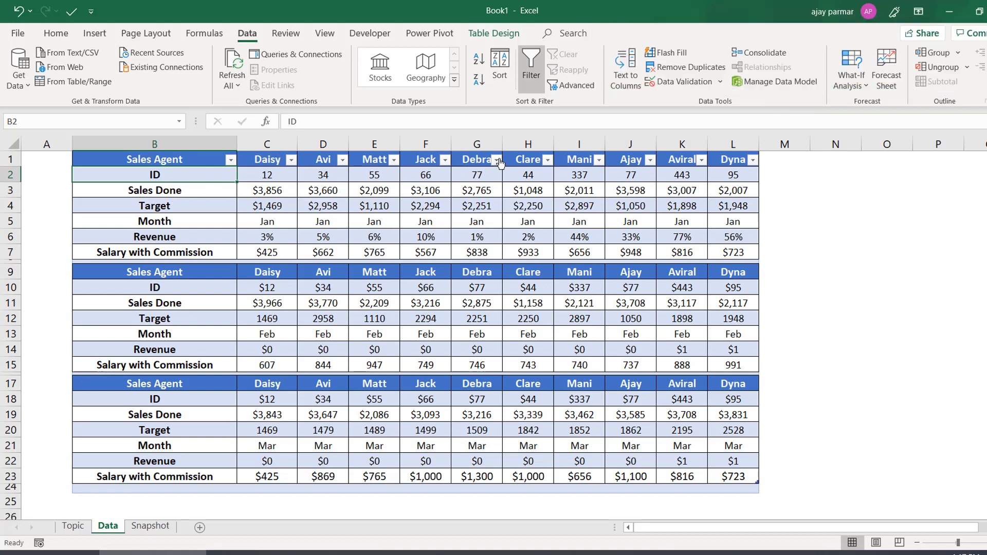
{"action": "left_click_drag", "start_coordinate": [504, 145], "coordinate": [514, 145]}
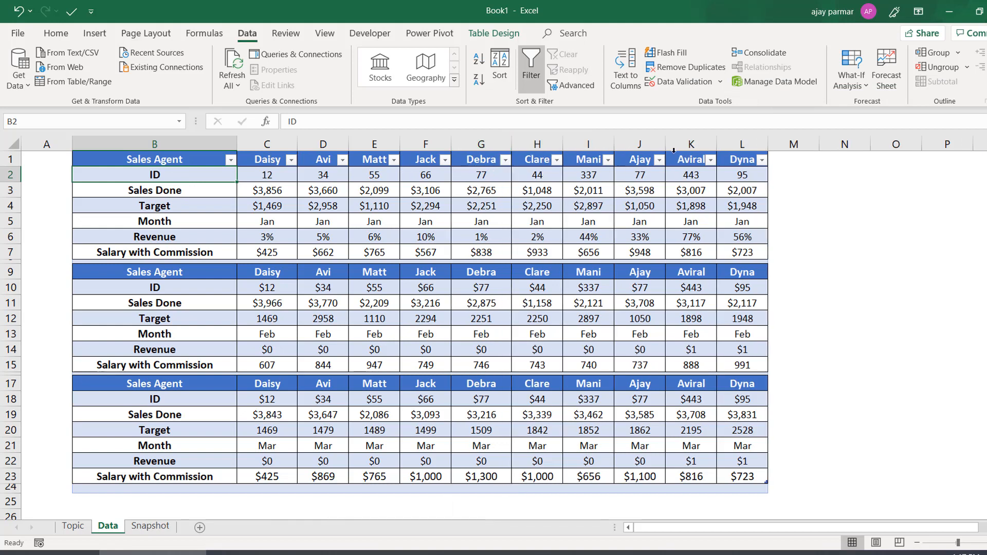
{"action": "left_click_drag", "start_coordinate": [721, 145], "coordinate": [728, 145]}
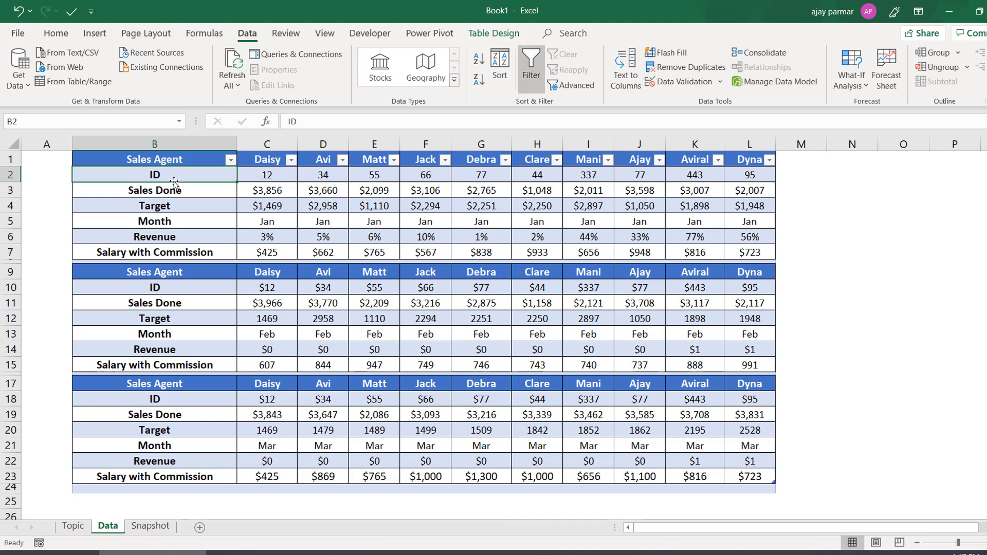
Examine the January, February and March blocks of the sales table, tracing the Month row in each block.
{"action": "key", "text": "Down"}
{"action": "key", "text": "Down"}
{"action": "key", "text": "Right"}
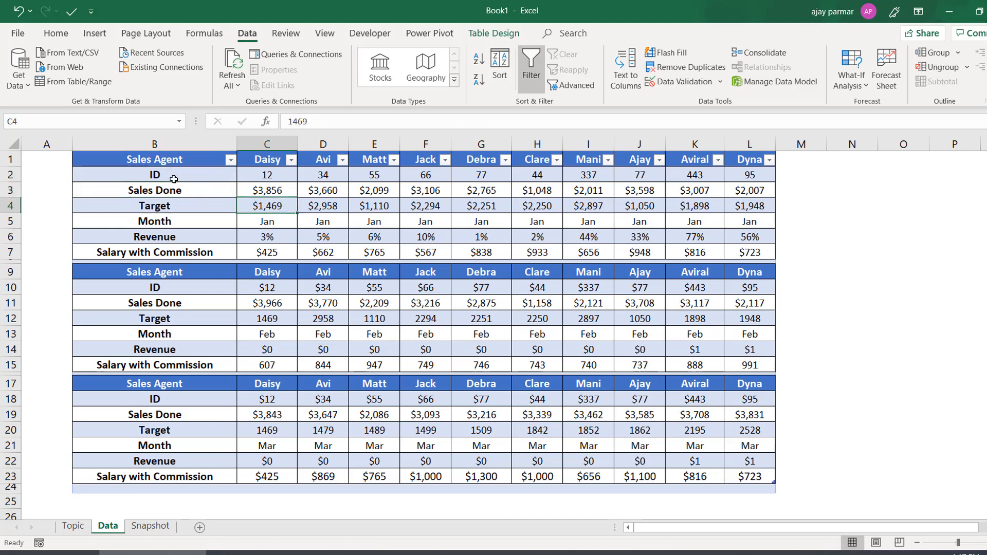
{"action": "key", "text": "Up"}
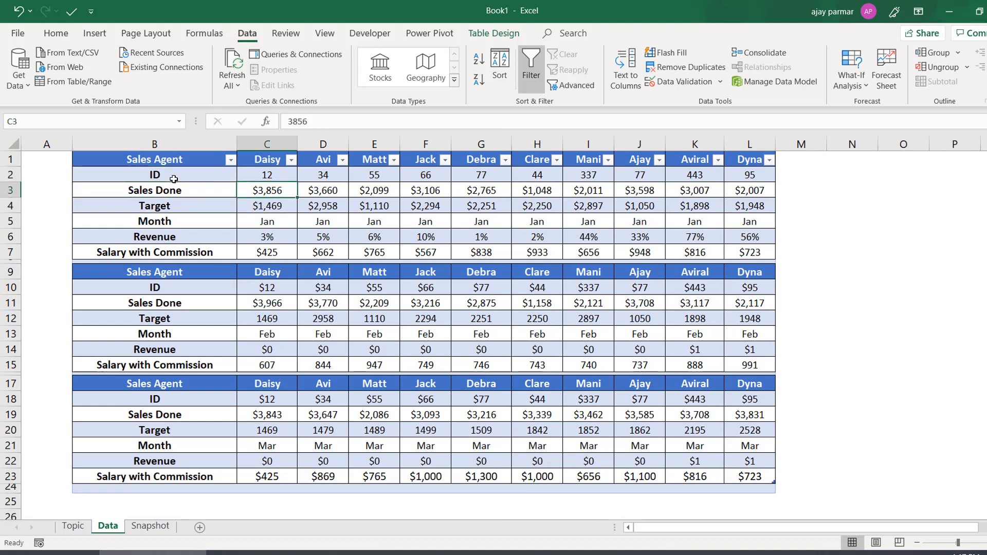
{"action": "key", "text": "Right"}
{"action": "key", "text": "Right"}
{"action": "key", "text": "Right"}
{"action": "key", "text": "Left"}
{"action": "key", "text": "Down"}
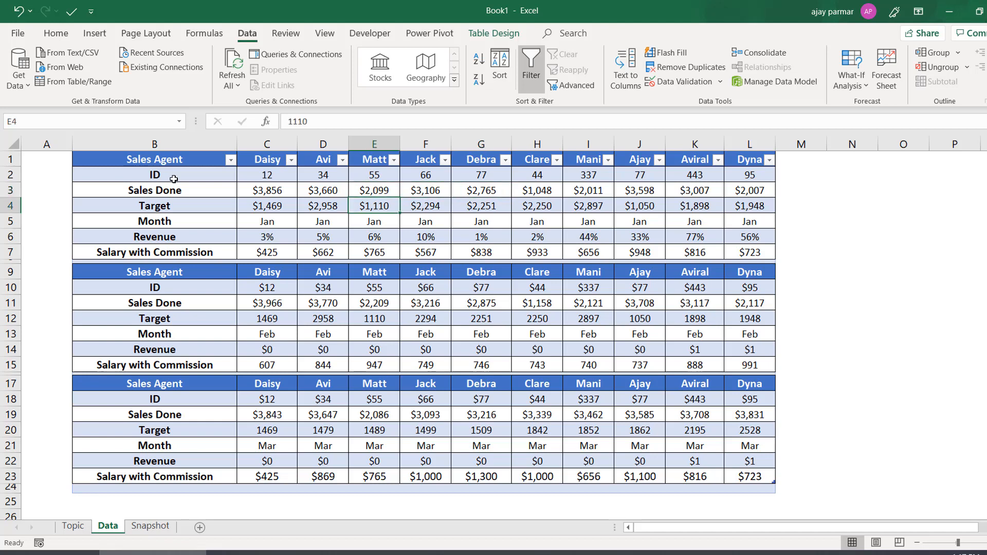
{"action": "key", "text": "Down"}
{"action": "key", "text": "Left"}
{"action": "key", "text": "Left"}
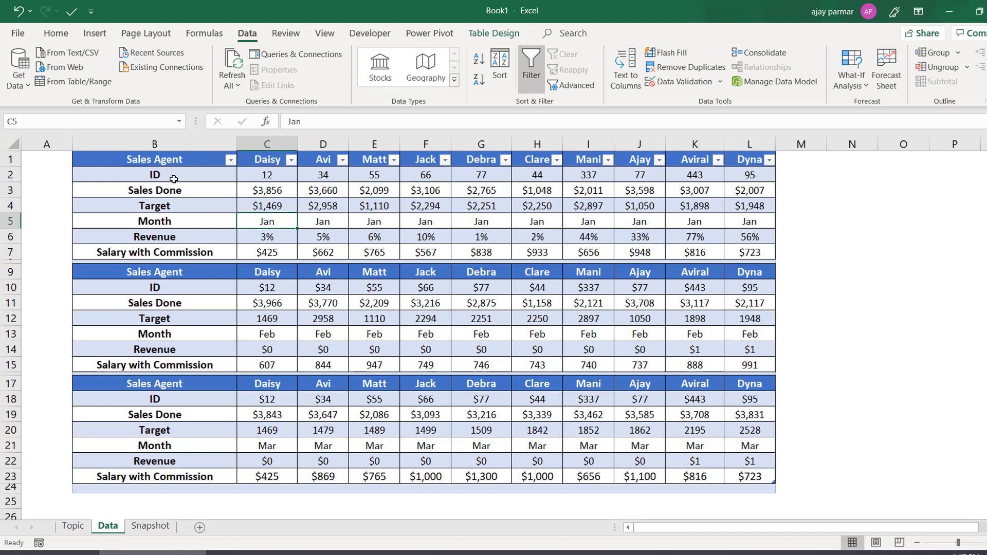
{"action": "key", "text": "Down"}
{"action": "key", "text": "Down"}
{"action": "key", "text": "Down"}
{"action": "key", "text": "Left"}
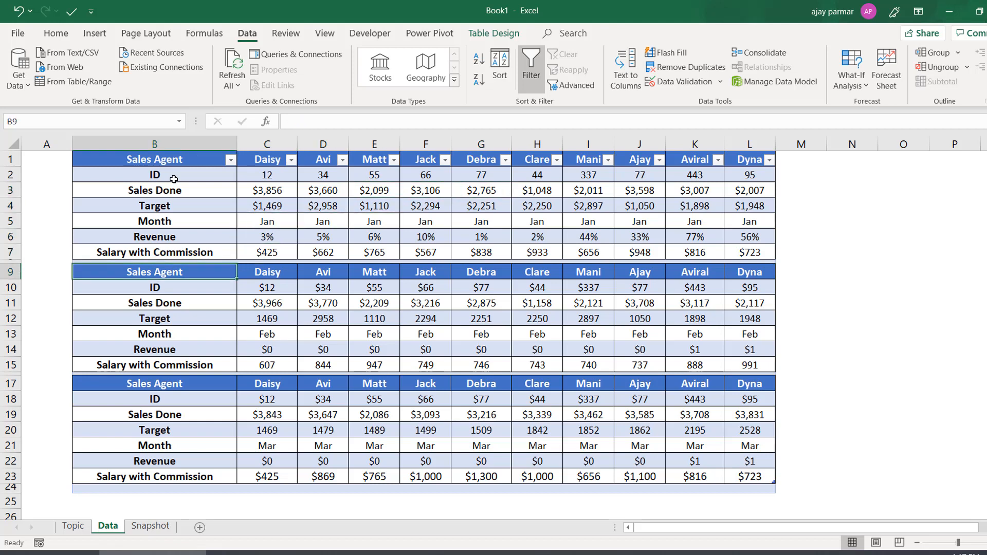
{"action": "key", "text": "Down"}
{"action": "key", "text": "Down"}
{"action": "key", "text": "Down"}
{"action": "key", "text": "Down"}
{"action": "key", "text": "Right"}
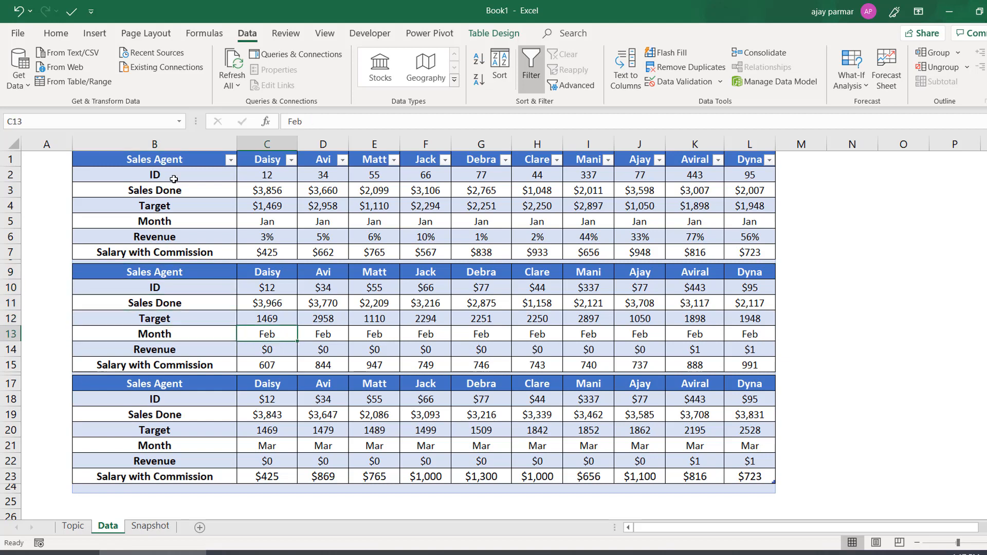
{"action": "key", "text": "Right"}
{"action": "key", "text": "Right"}
{"action": "key", "text": "Down"}
{"action": "key", "text": "Down"}
{"action": "key", "text": "Down"}
{"action": "key", "text": "Down"}
{"action": "key", "text": "Down"}
{"action": "key", "text": "Down"}
{"action": "key", "text": "Down"}
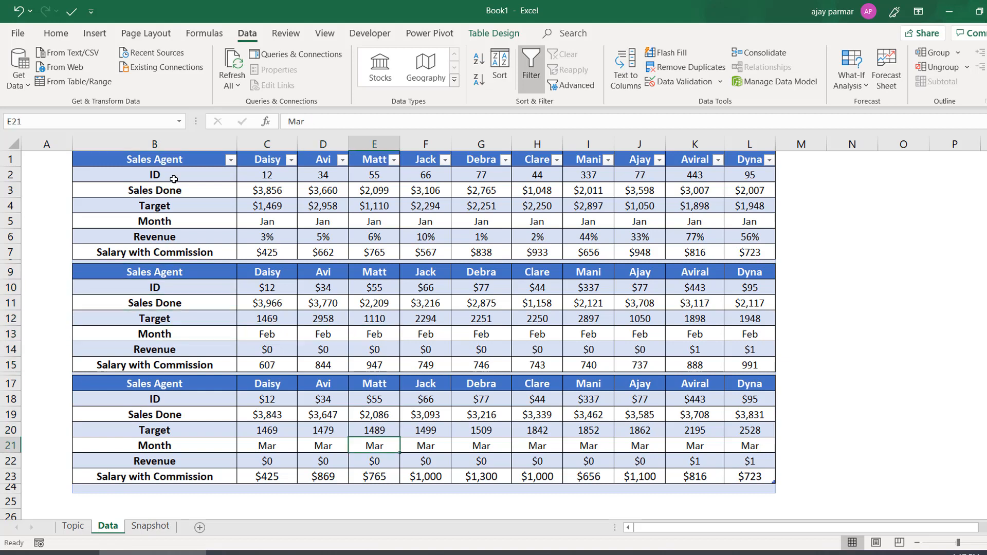
{"action": "key", "text": "Left"}
{"action": "key", "text": "Left"}
{"action": "key", "text": "Left"}
{"action": "key", "text": "Right"}
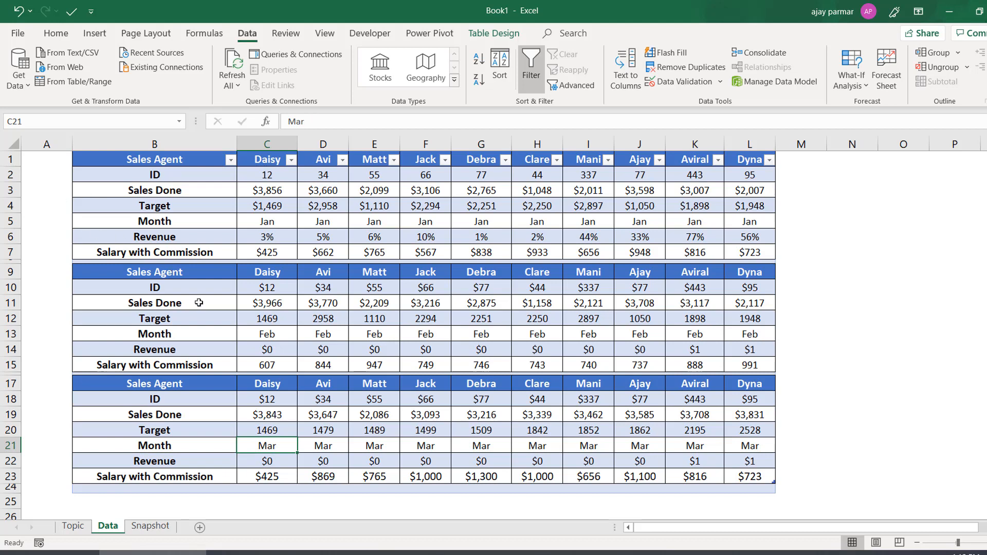
Examine how the row labels in column B repeat for each monthly block, from the first header down past the table's end.
{"action": "left_click", "coordinate": [178, 190]}
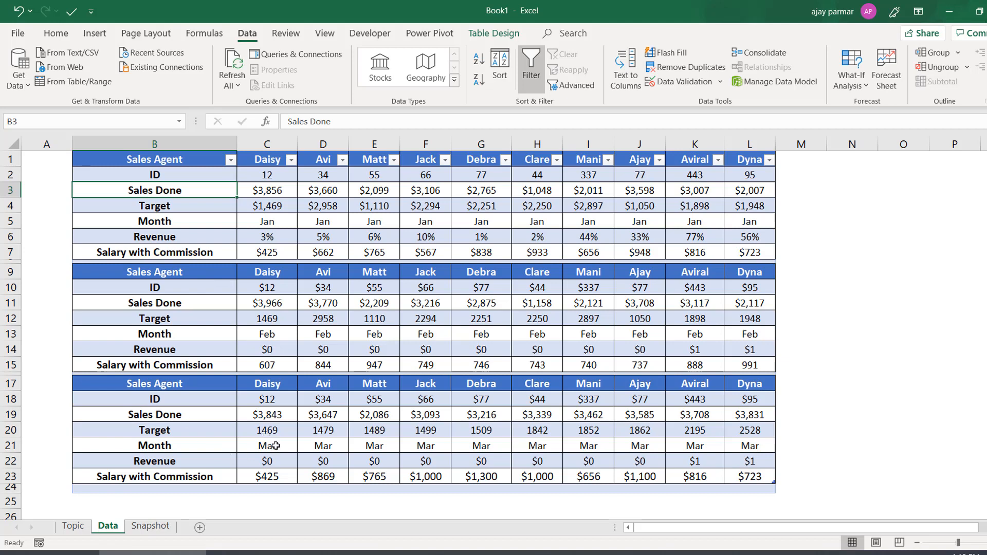
{"action": "key", "text": "Down"}
{"action": "key", "text": "Down"}
{"action": "key", "text": "Down"}
{"action": "key", "text": "Down"}
{"action": "key", "text": "Down"}
{"action": "key", "text": "Down"}
{"action": "key", "text": "Down"}
{"action": "key", "text": "Down"}
{"action": "key", "text": "Down"}
{"action": "key", "text": "Down"}
{"action": "key", "text": "Down"}
{"action": "key", "text": "Down"}
{"action": "key", "text": "Down"}
{"action": "key", "text": "Down"}
{"action": "key", "text": "Down"}
{"action": "key", "text": "Down"}
{"action": "key", "text": "Down"}
{"action": "key", "text": "Down"}
{"action": "key", "text": "Down"}
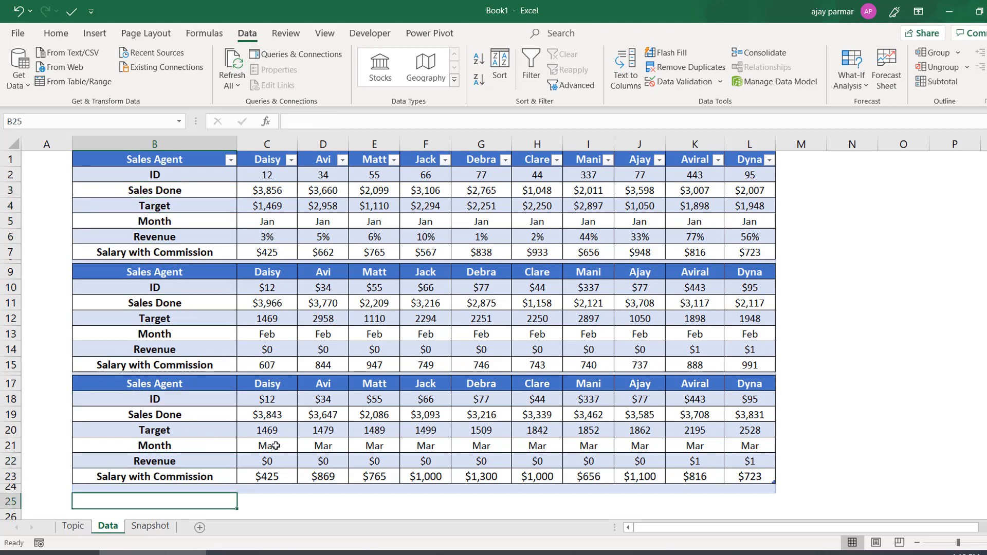
{"action": "key", "text": "Down"}
{"action": "key", "text": "Down"}
{"action": "key", "text": "Down"}
{"action": "key", "text": "Down"}
{"action": "key", "text": "Down"}
{"action": "key", "text": "Down"}
{"action": "key", "text": "Down"}
{"action": "key", "text": "Down"}
{"action": "key", "text": "Down"}
{"action": "key", "text": "Down"}
{"action": "key", "text": "Down"}
{"action": "key", "text": "Down"}
{"action": "key", "text": "Down"}
{"action": "key", "text": "Down"}
{"action": "key", "text": "Down"}
{"action": "key", "text": "Up"}
{"action": "key", "text": "Up"}
{"action": "key", "text": "Up"}
{"action": "key", "text": "Up"}
{"action": "key", "text": "Up"}
{"action": "key", "text": "Up"}
{"action": "key", "text": "Up"}
{"action": "key", "text": "Up"}
{"action": "key", "text": "Up"}
{"action": "key", "text": "Up"}
{"action": "key", "text": "Up"}
{"action": "key", "text": "Up"}
{"action": "key", "text": "Up"}
{"action": "key", "text": "Up"}
{"action": "key", "text": "Up"}
{"action": "key", "text": "Up"}
{"action": "key", "text": "Up"}
{"action": "key", "text": "Up"}
{"action": "key", "text": "Up"}
{"action": "key", "text": "Up"}
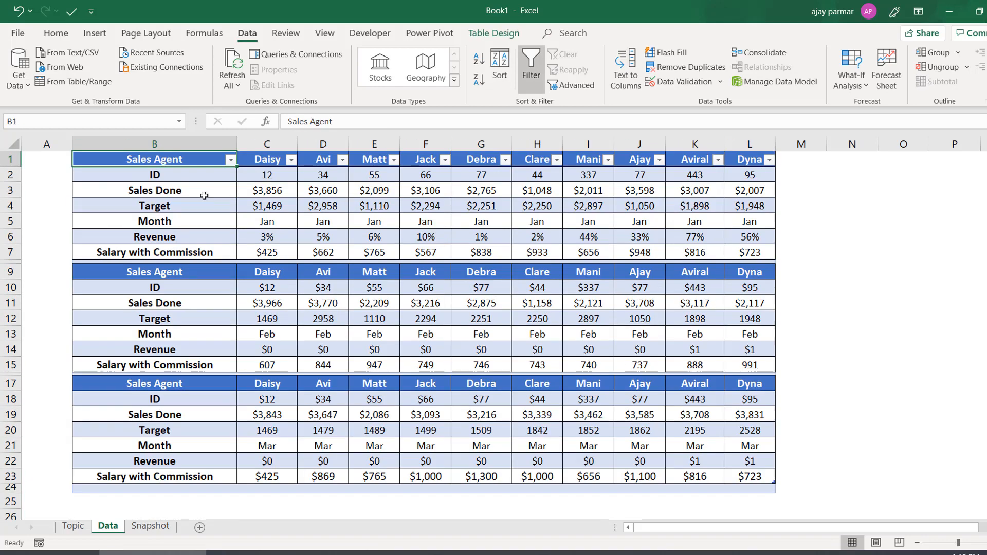
{"action": "left_click", "coordinate": [186, 196]}
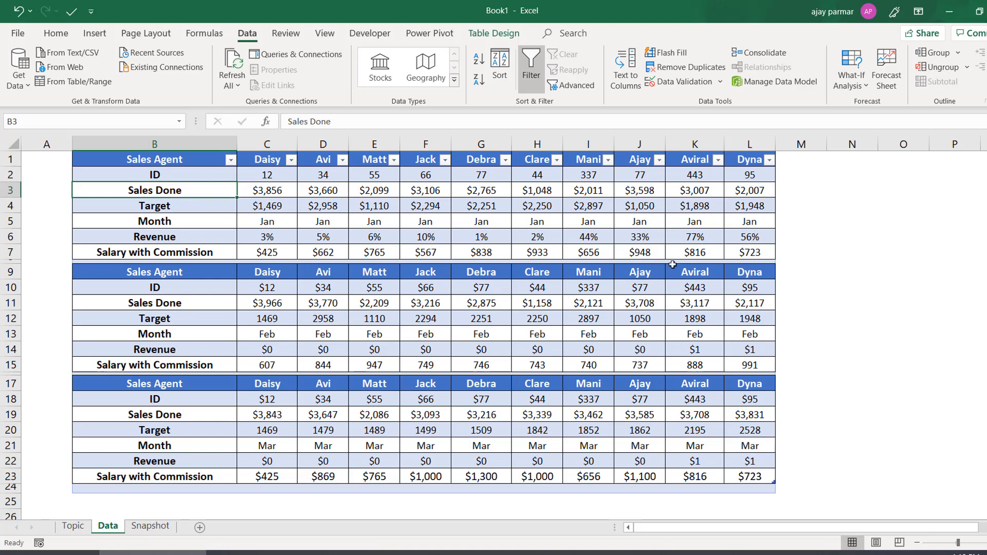
{"action": "left_click", "coordinate": [864, 303]}
{"action": "left_click", "coordinate": [864, 250]}
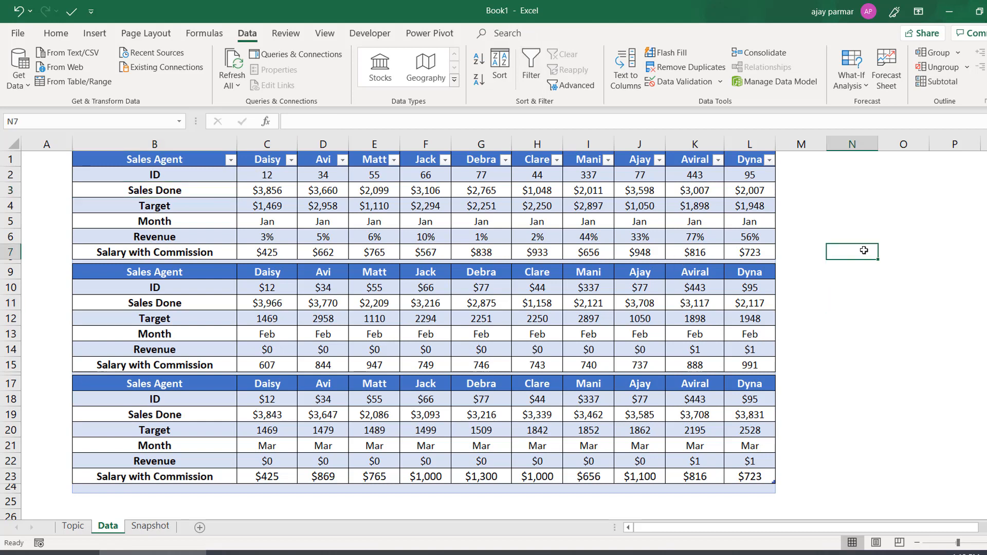
{"action": "left_click", "coordinate": [849, 367]}
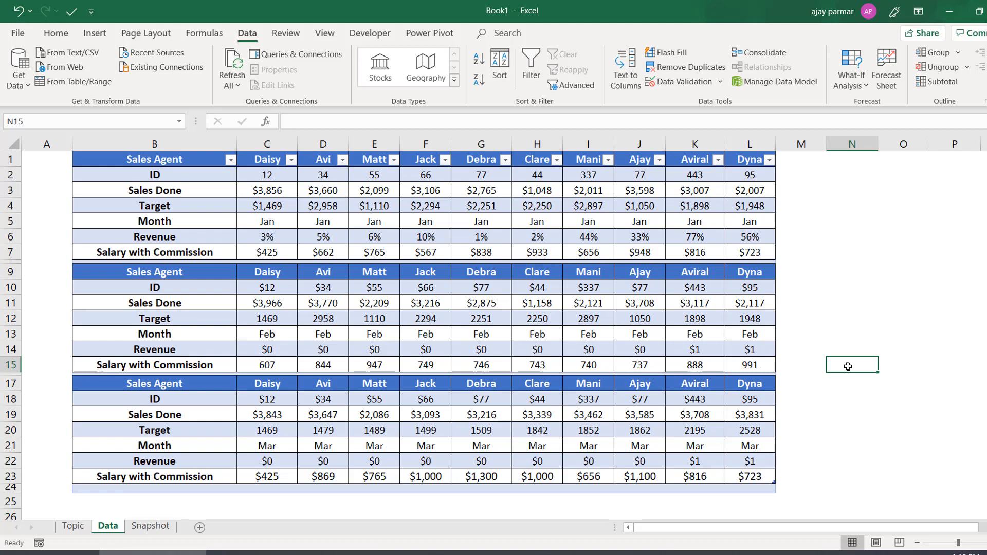
Copy the January block B1:L7 from the Data sheet to cell A1 of a new worksheet and widen its column A.
{"action": "left_click", "coordinate": [164, 159]}
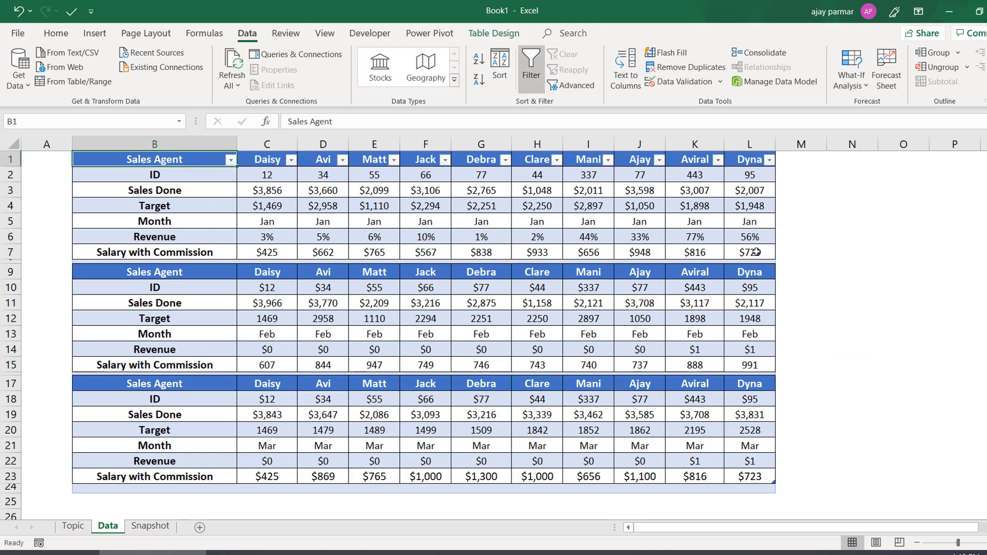
{"action": "left_click", "coordinate": [757, 252], "text": "shift"}
{"action": "key", "text": "ctrl+c"}
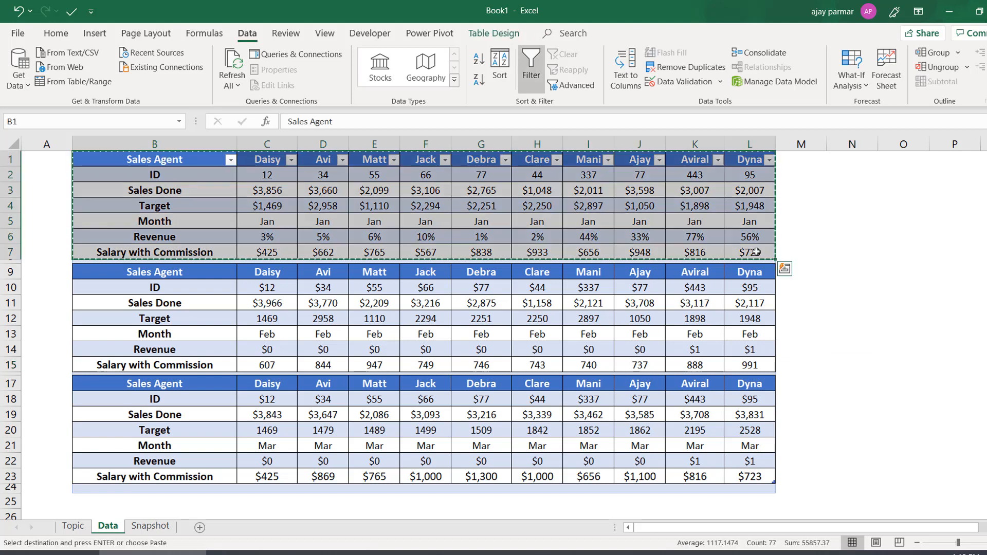
{"action": "left_click", "coordinate": [200, 527]}
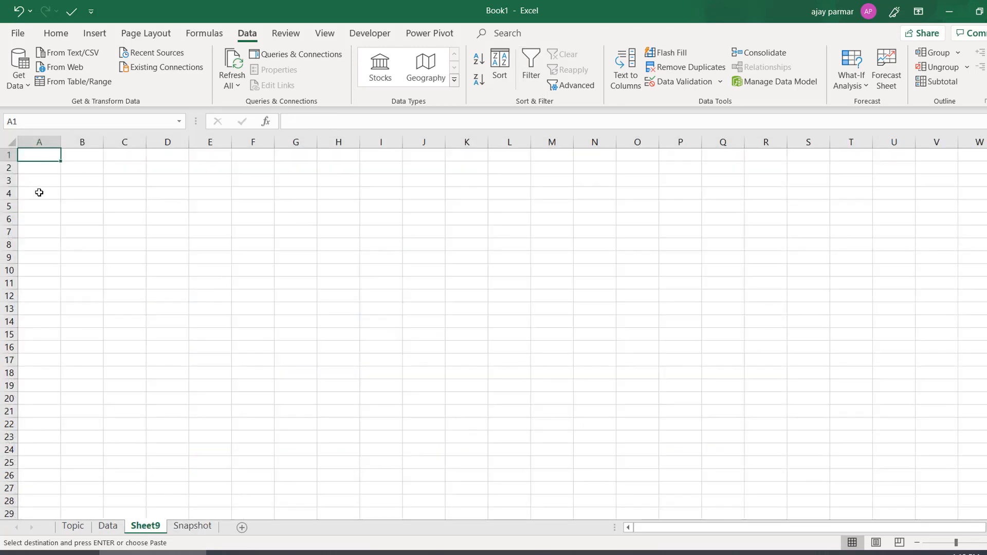
{"action": "key", "text": "ctrl+v"}
{"action": "left_click_drag", "start_coordinate": [61, 145], "coordinate": [102, 150]}
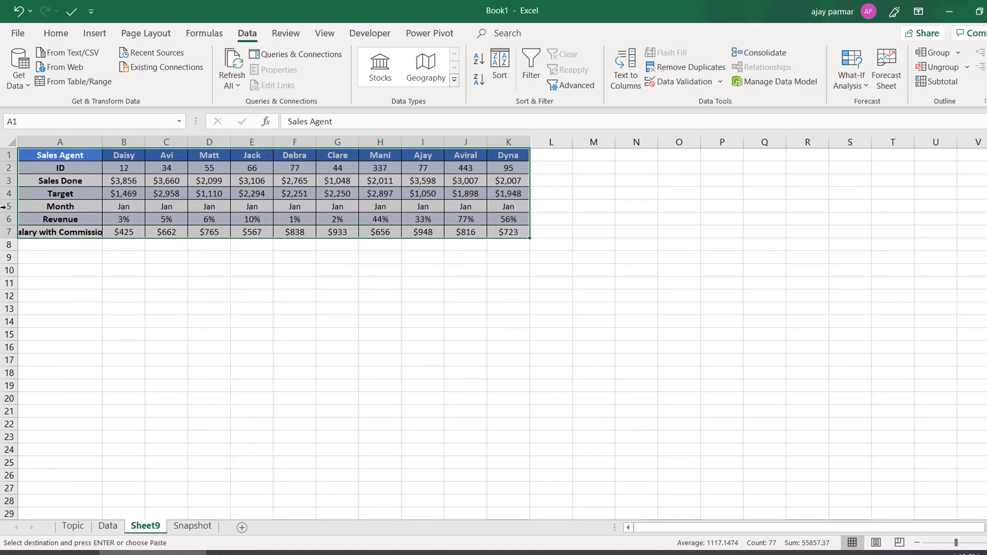
Insert a PivotTable based on Sheet9 A1:K7, placed in the existing worksheet at cell F12.
{"action": "left_click", "coordinate": [59, 183]}
{"action": "key", "text": "Right"}
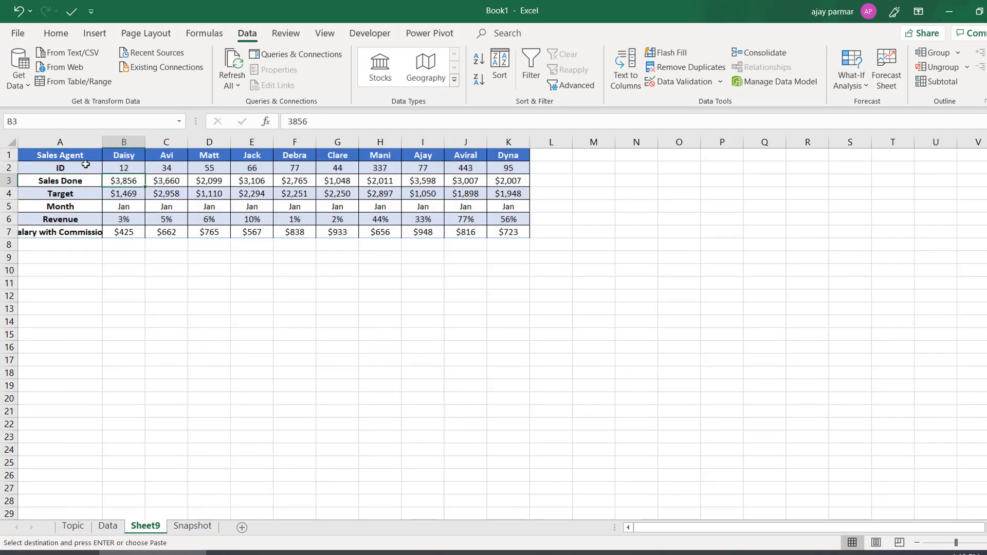
{"action": "left_click", "coordinate": [75, 155]}
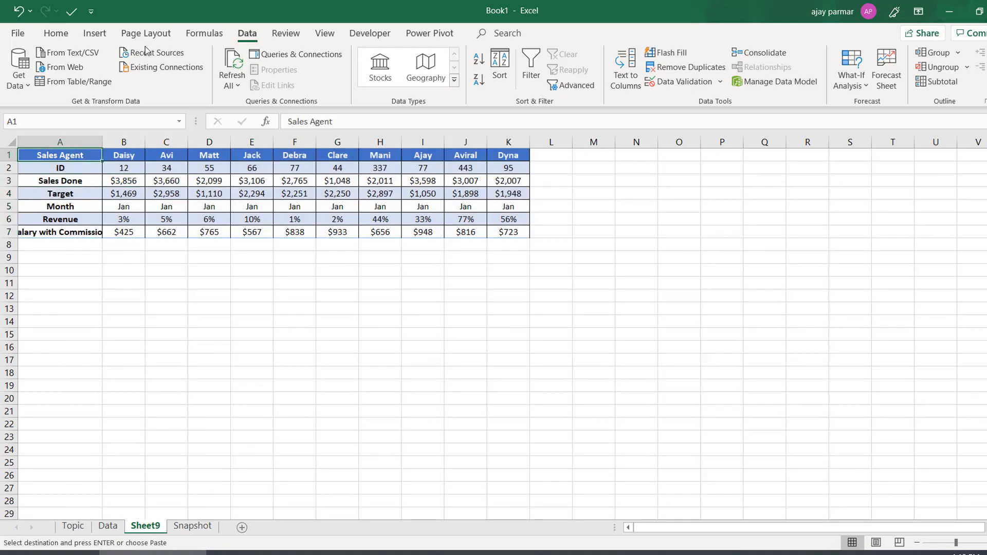
{"action": "left_click", "coordinate": [95, 33]}
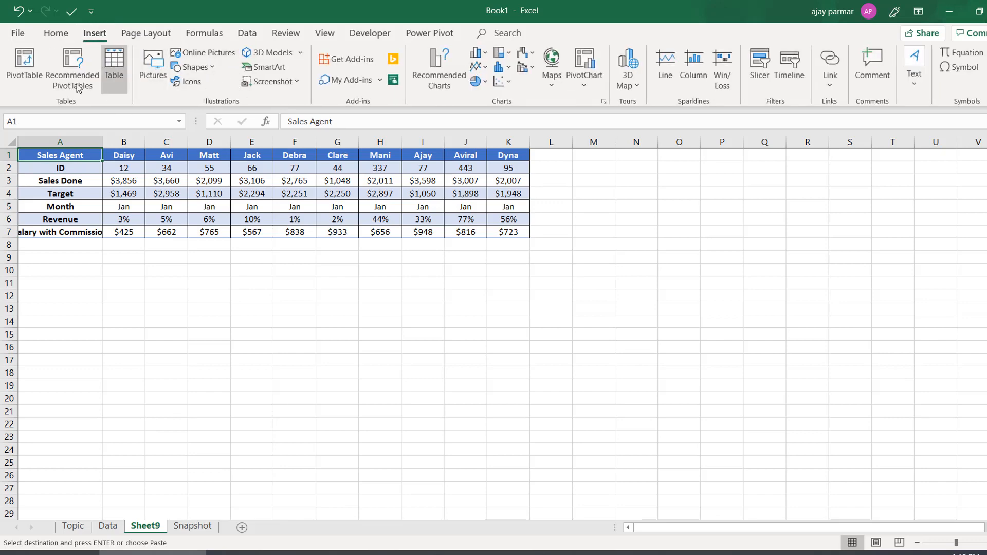
{"action": "left_click", "coordinate": [25, 67]}
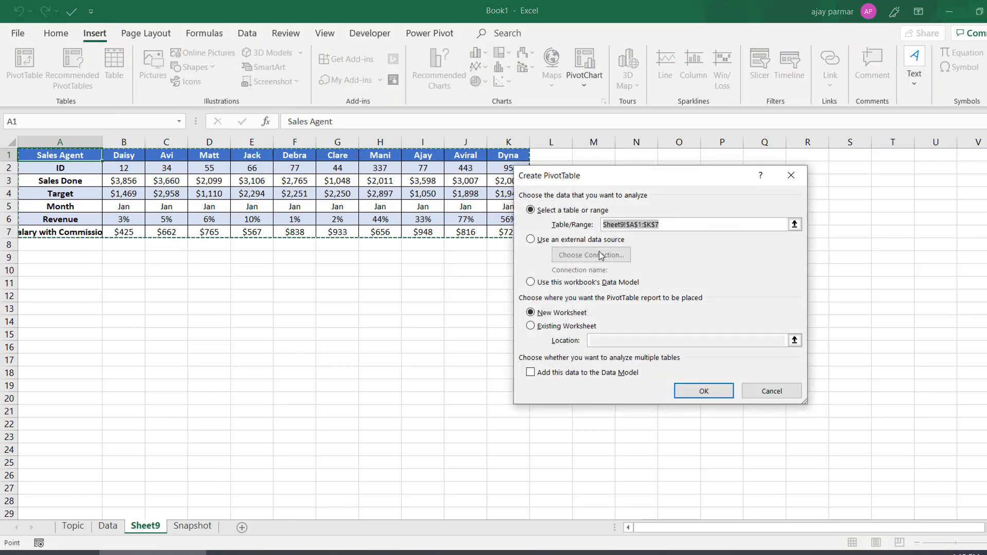
{"action": "left_click", "coordinate": [536, 329]}
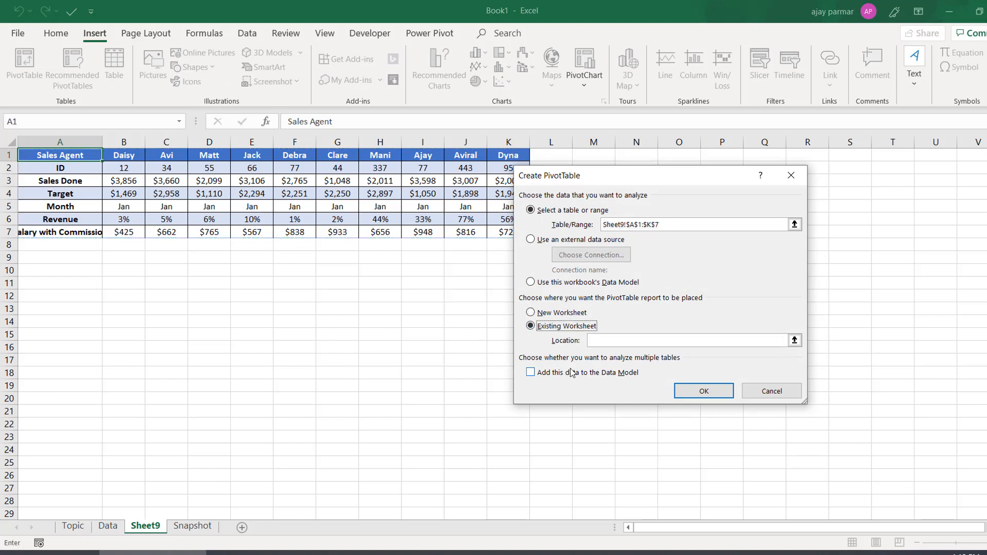
{"action": "left_click", "coordinate": [614, 342]}
{"action": "left_click", "coordinate": [310, 295]}
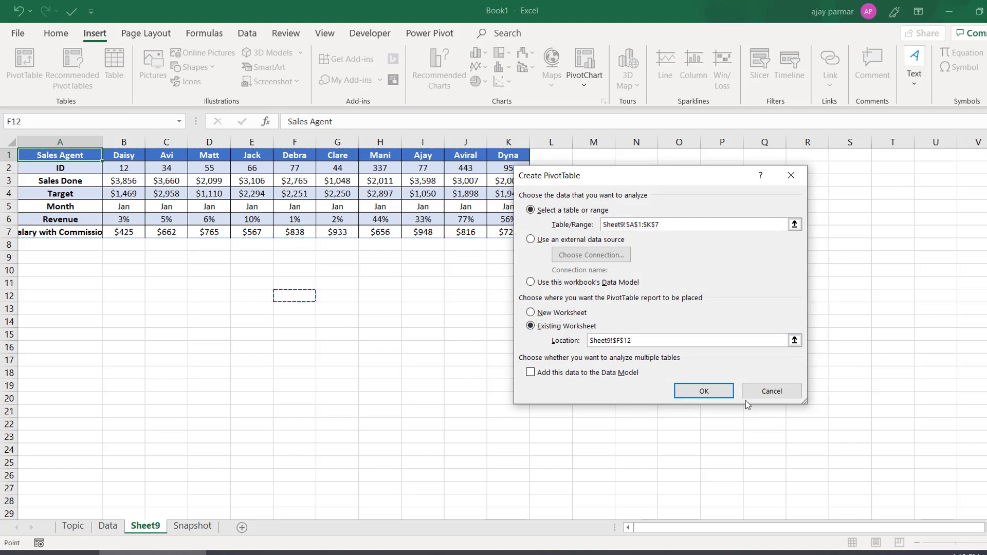
{"action": "left_click", "coordinate": [704, 391]}
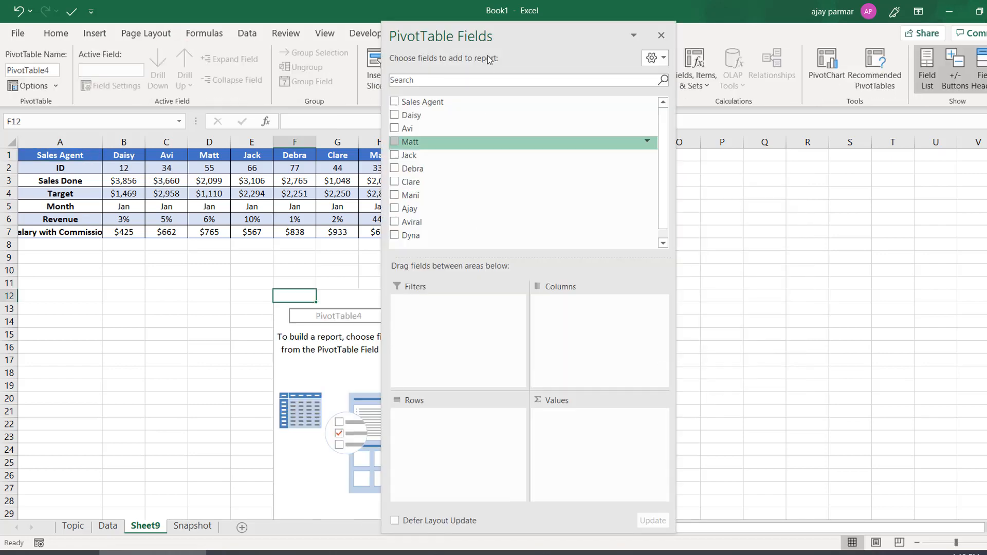
Add the first three agent name fields to the PivotTable's rows, keeping the source table in view, and close the field list.
{"action": "left_click_drag", "start_coordinate": [538, 33], "coordinate": [704, 17]}
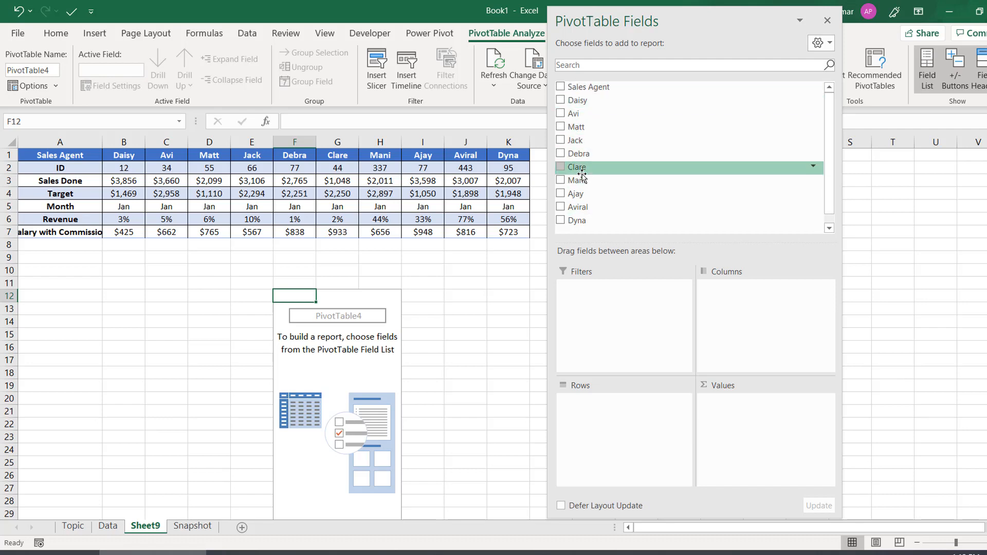
{"action": "left_click", "coordinate": [561, 101]}
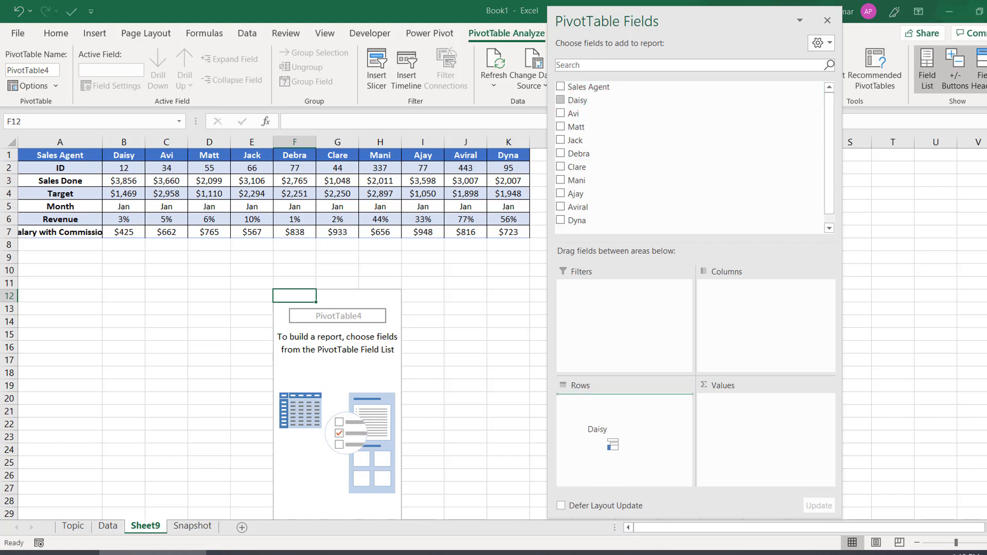
{"action": "left_click", "coordinate": [561, 114]}
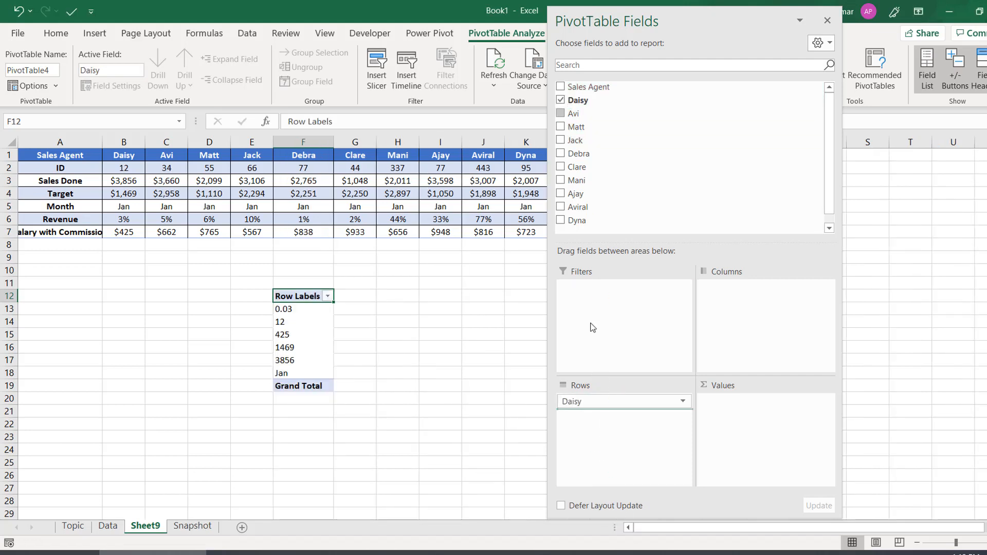
{"action": "left_click", "coordinate": [561, 127]}
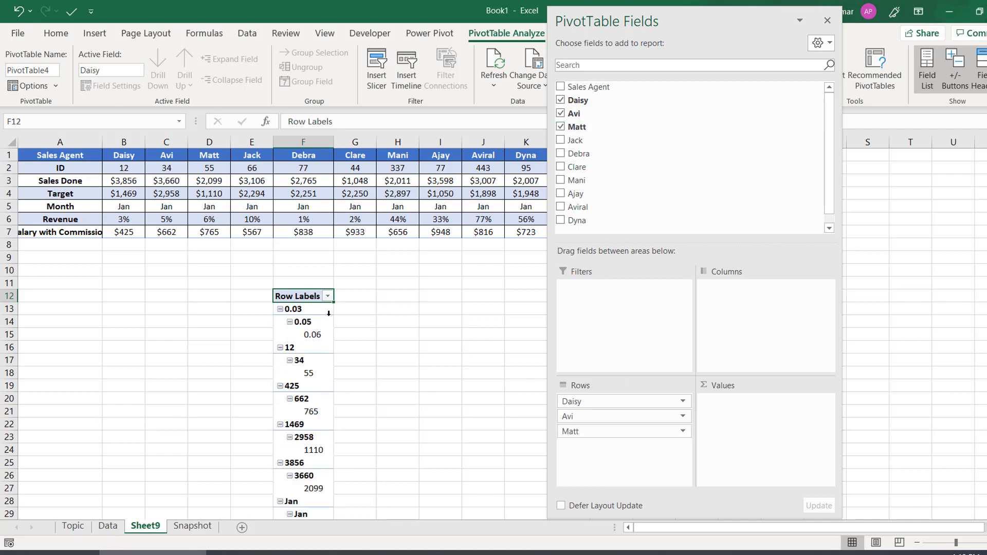
{"action": "left_click", "coordinate": [828, 20]}
Clear the entire contents of Sheet9, including the PivotTable, and delete the worksheet.
{"action": "left_click", "coordinate": [60, 184]}
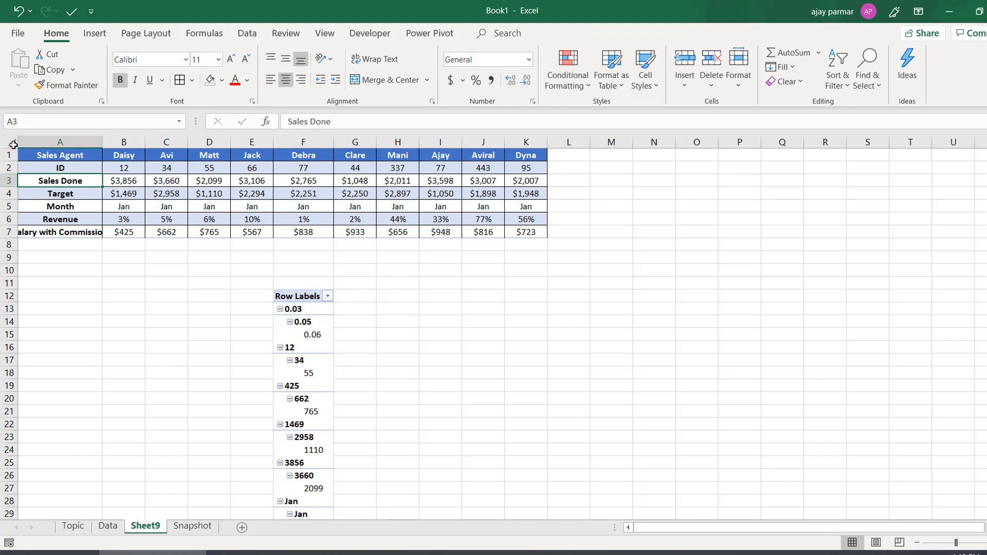
{"action": "left_click", "coordinate": [12, 144]}
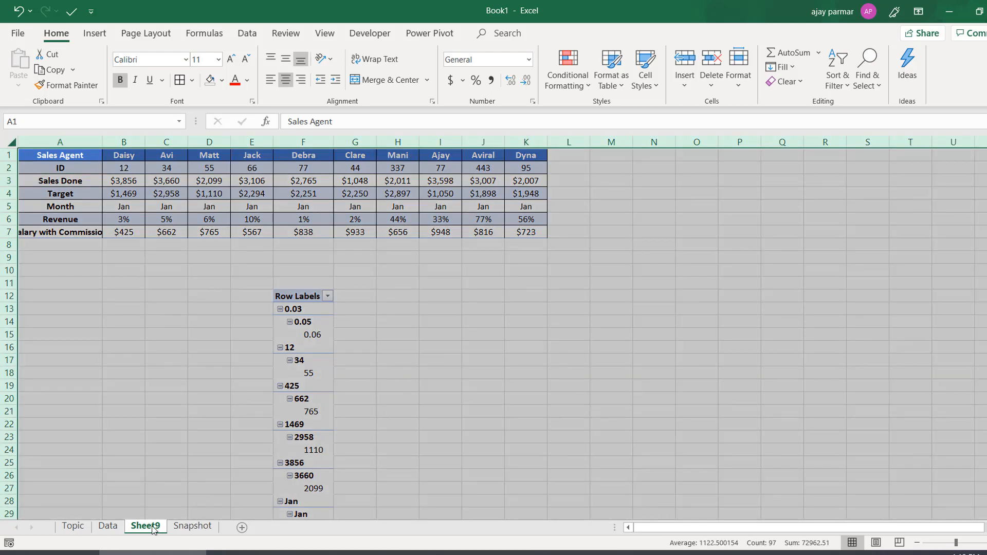
{"action": "key", "text": "Delete"}
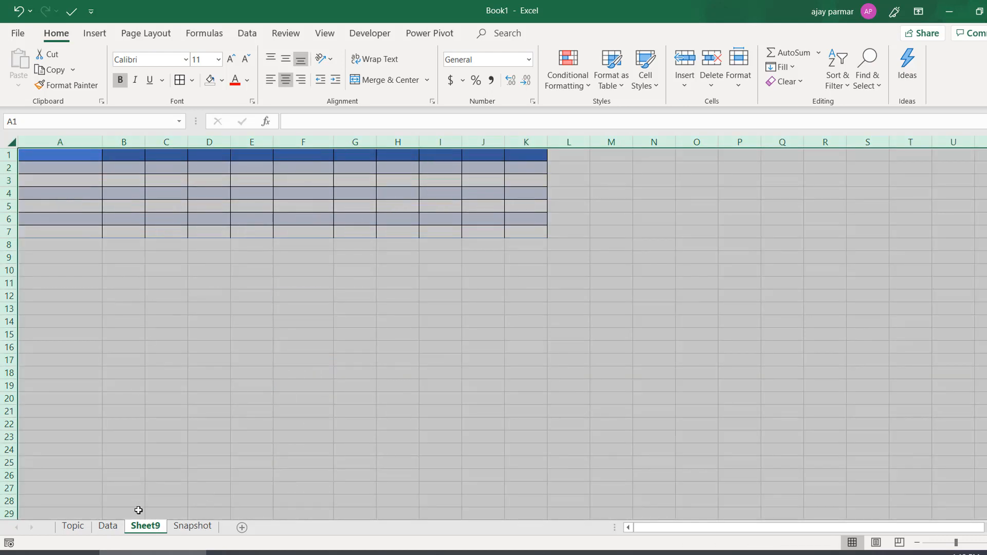
{"action": "right_click", "coordinate": [155, 528]}
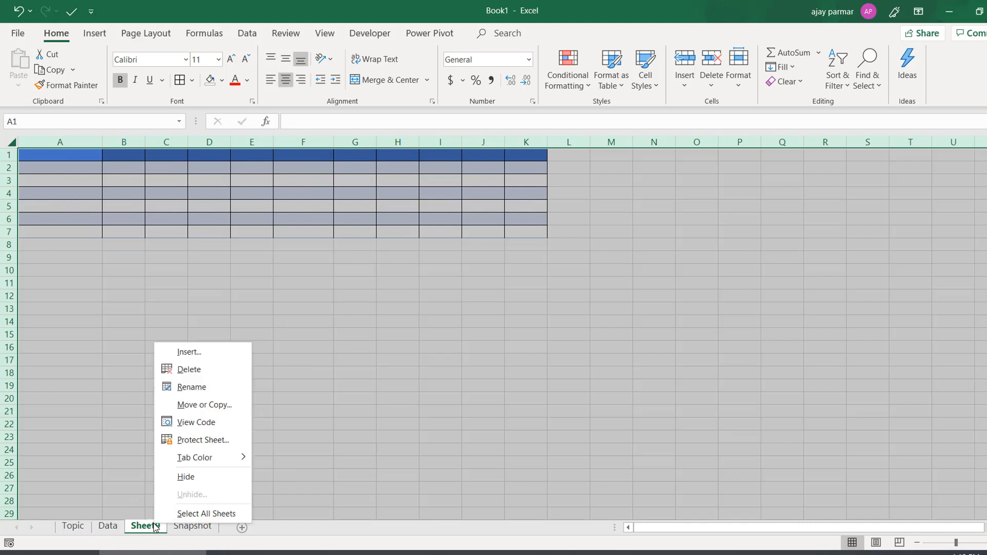
{"action": "left_click", "coordinate": [192, 369]}
{"action": "left_click", "coordinate": [491, 318]}
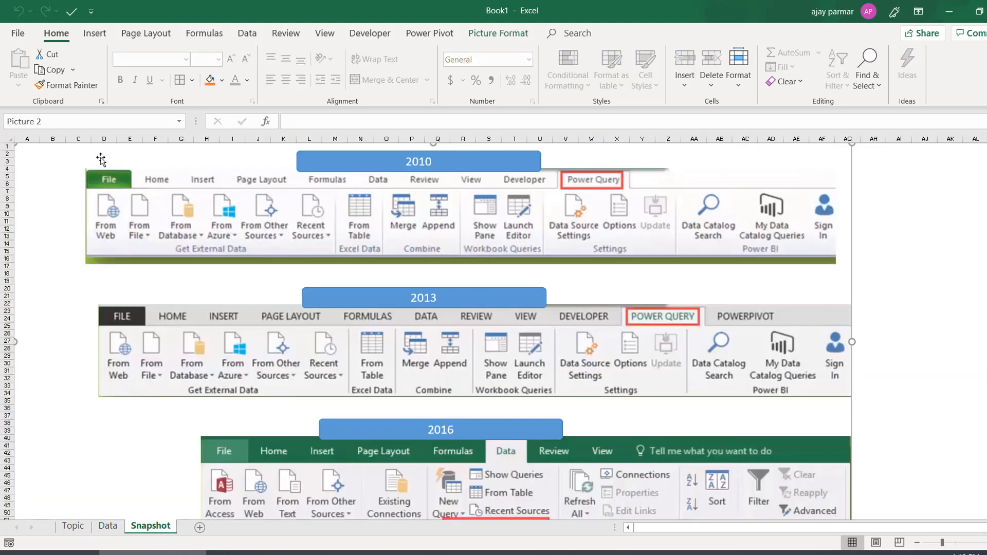
Copy the agent names in C1:L1 from the header row of the Data sheet.
{"action": "left_click", "coordinate": [108, 526]}
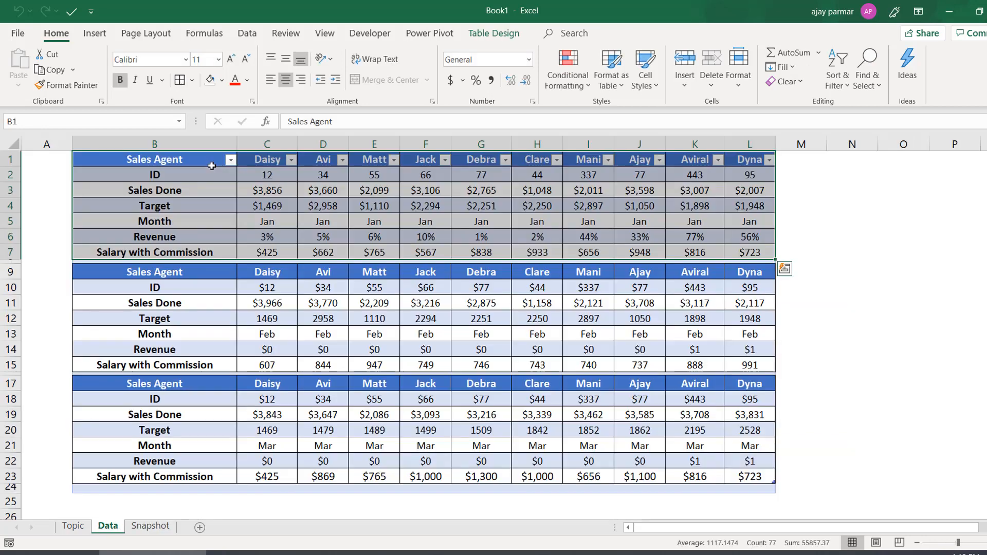
{"action": "left_click", "coordinate": [153, 172]}
{"action": "key", "text": "Up"}
{"action": "key", "text": "Right"}
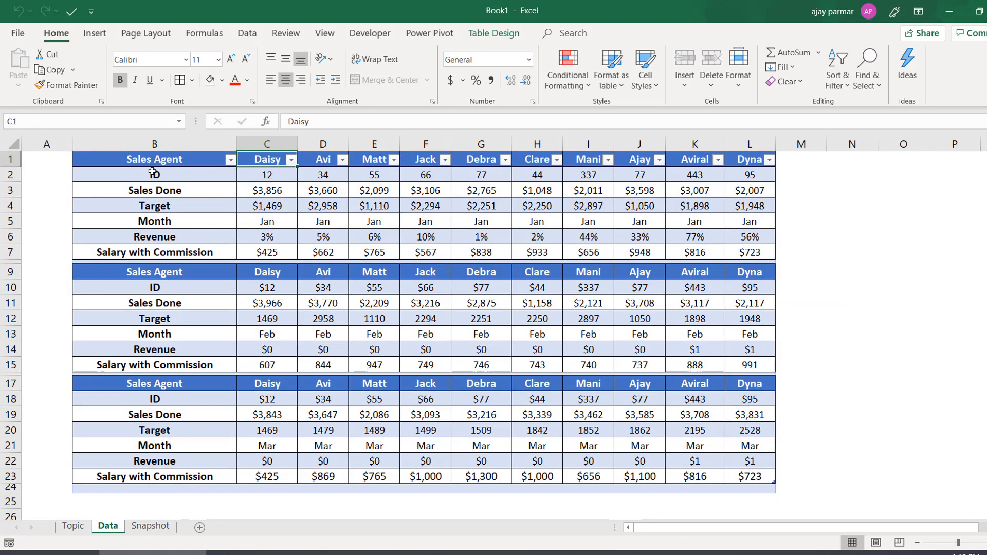
{"action": "key", "text": "Left"}
{"action": "key", "text": "Right"}
{"action": "key", "text": "ctrl+shift+Right"}
{"action": "key", "text": "ctrl+c"}
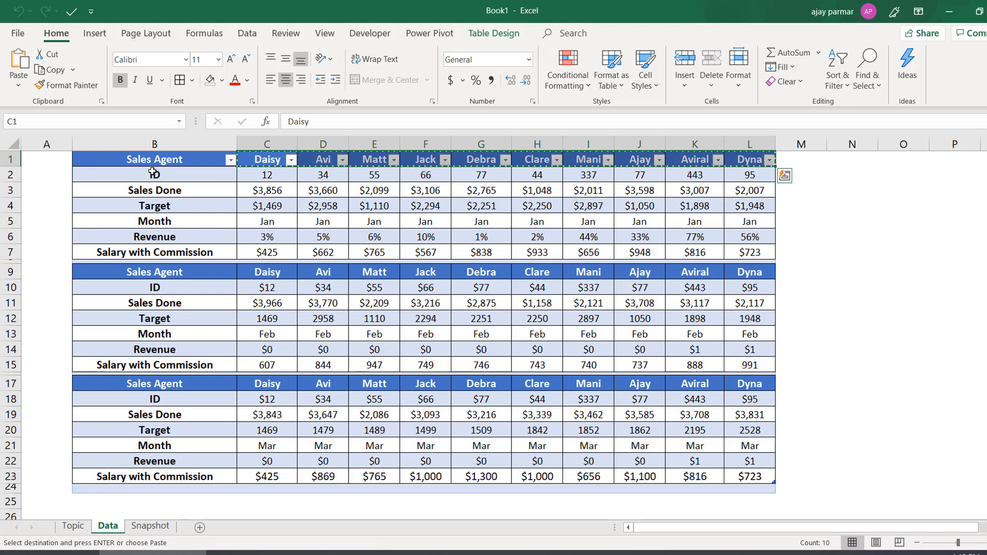
Paste the copied names transposed, as values only, starting at cell C3 of a new worksheet.
{"action": "left_click", "coordinate": [200, 529]}
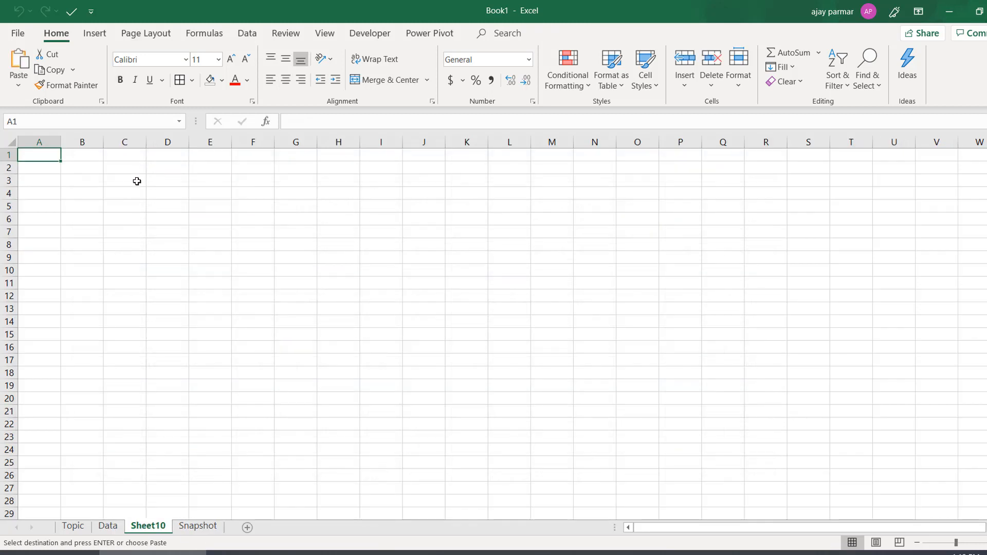
{"action": "left_click", "coordinate": [137, 181]}
{"action": "key", "text": "alt+e"}
{"action": "key", "text": "s"}
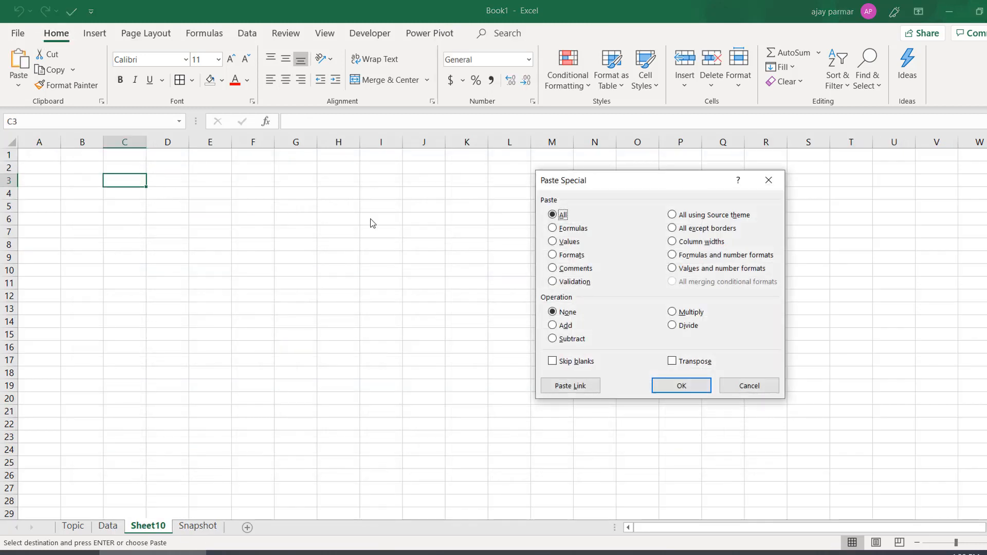
{"action": "left_click", "coordinate": [554, 242]}
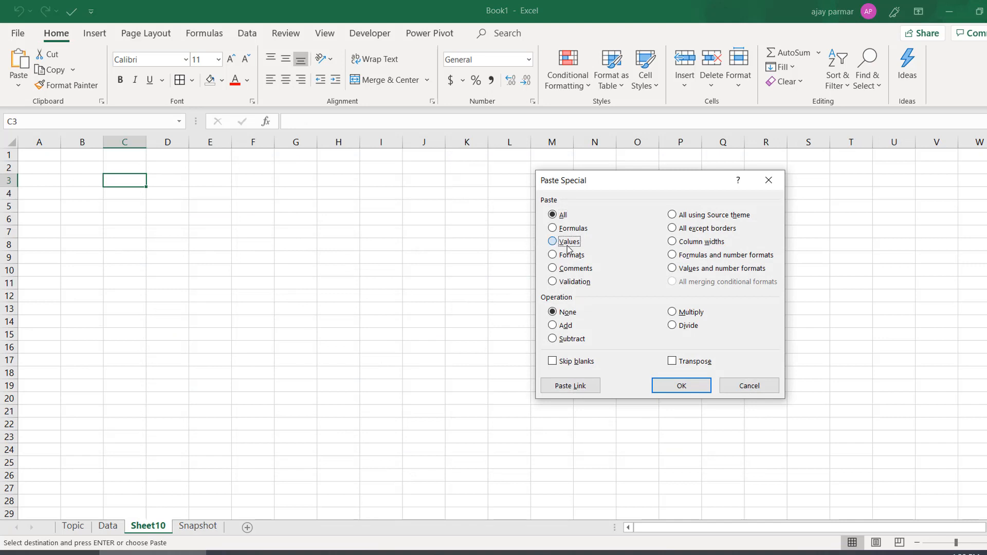
{"action": "left_click", "coordinate": [672, 361]}
{"action": "left_click", "coordinate": [709, 392]}
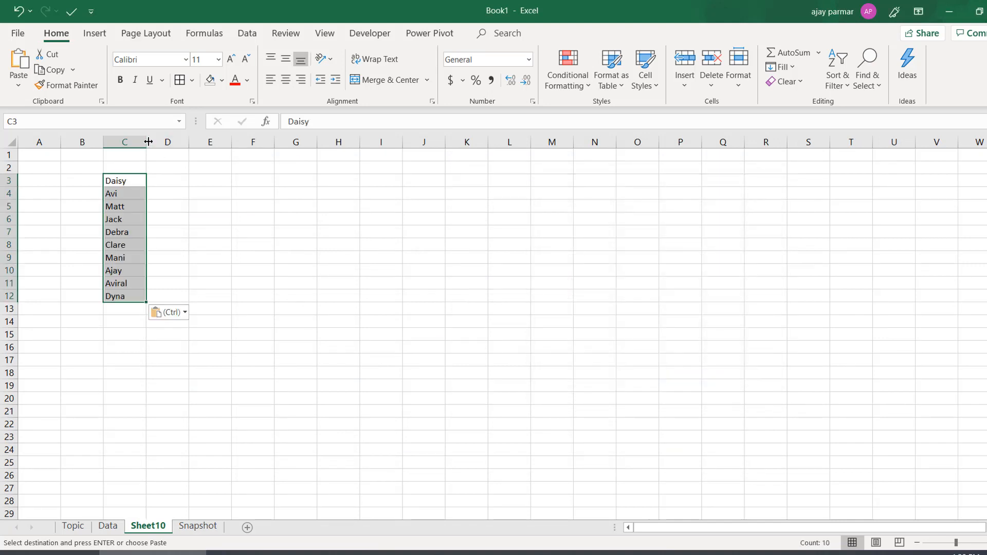
Widen column C and enter the heading "Sales Agent" in cell C2 above the names.
{"action": "left_click_drag", "start_coordinate": [146, 141], "coordinate": [187, 150]}
{"action": "scroll", "coordinate": [211, 128], "scroll_direction": "up", "scroll_amount": 3}
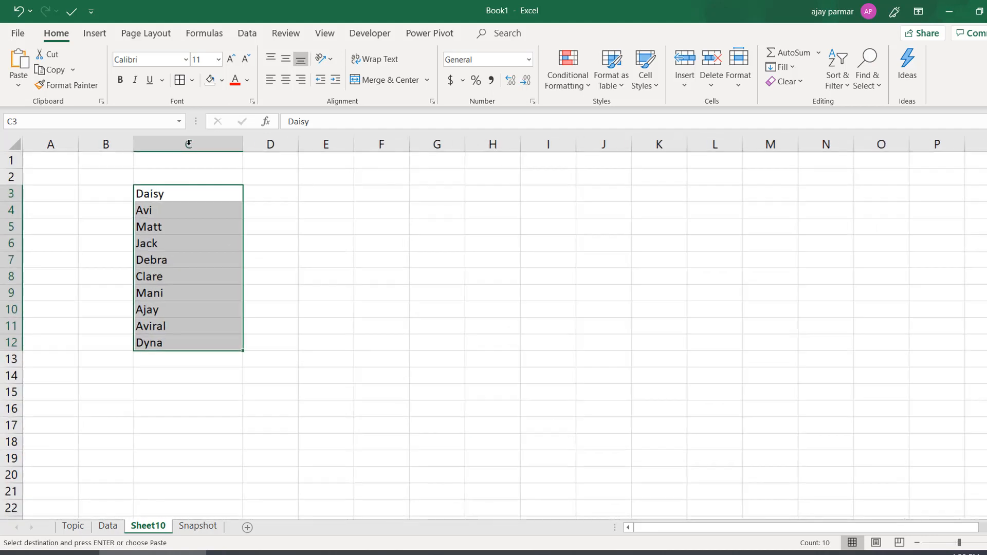
{"action": "left_click", "coordinate": [181, 175]}
{"action": "type", "text": "S"}
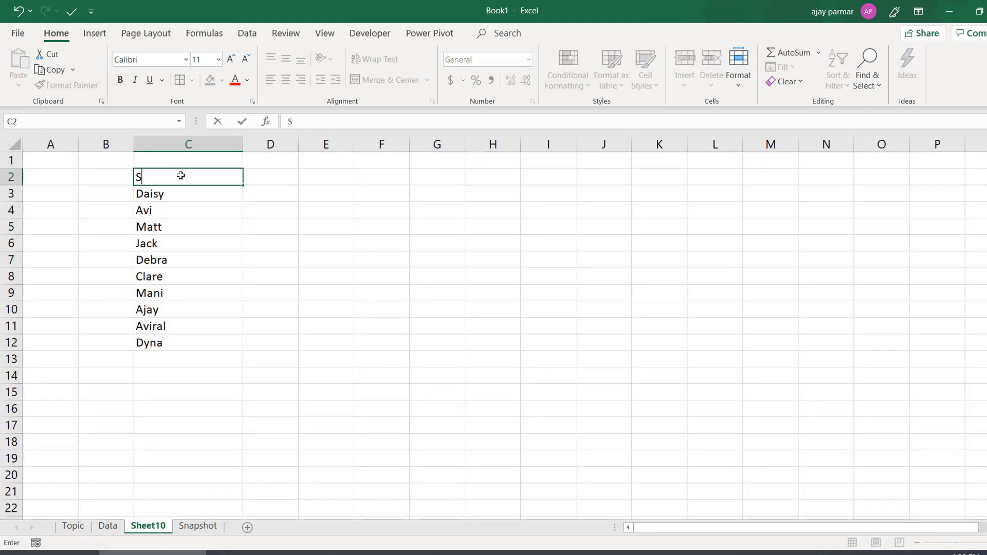
{"action": "type", "text": "ales Agent"}
{"action": "key", "text": "Return"}
{"action": "key", "text": "Up"}
{"action": "key", "text": "Up"}
{"action": "key", "text": "Down"}
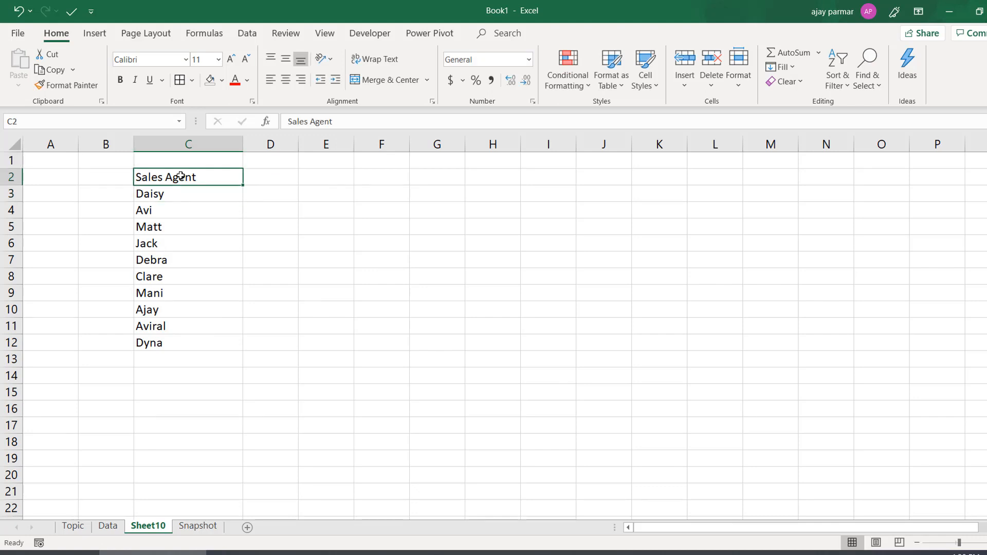
Enter the heading "month" in cell D2 and "jan" in D3 for the first agent.
{"action": "left_click", "coordinate": [267, 169]}
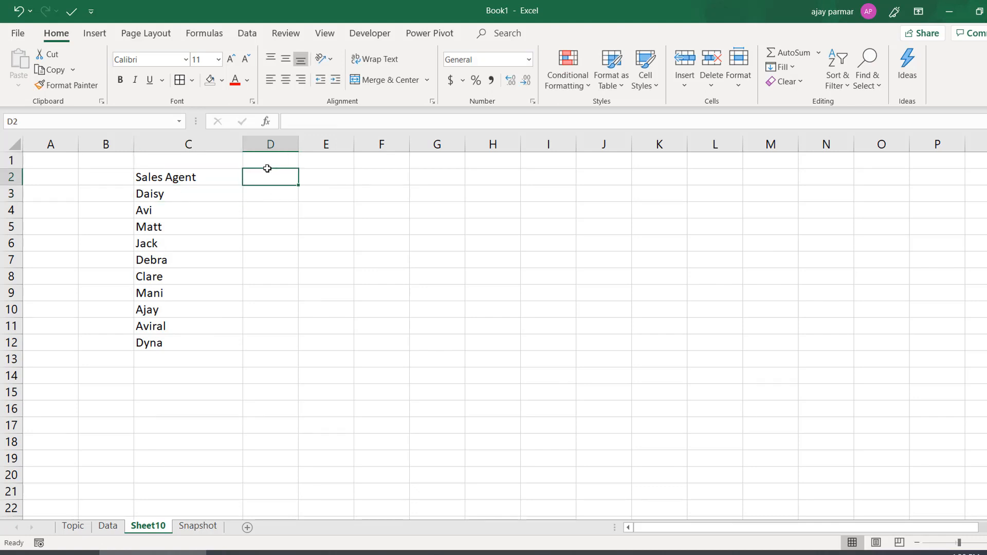
{"action": "type", "text": "m"}
{"action": "type", "text": "ont"}
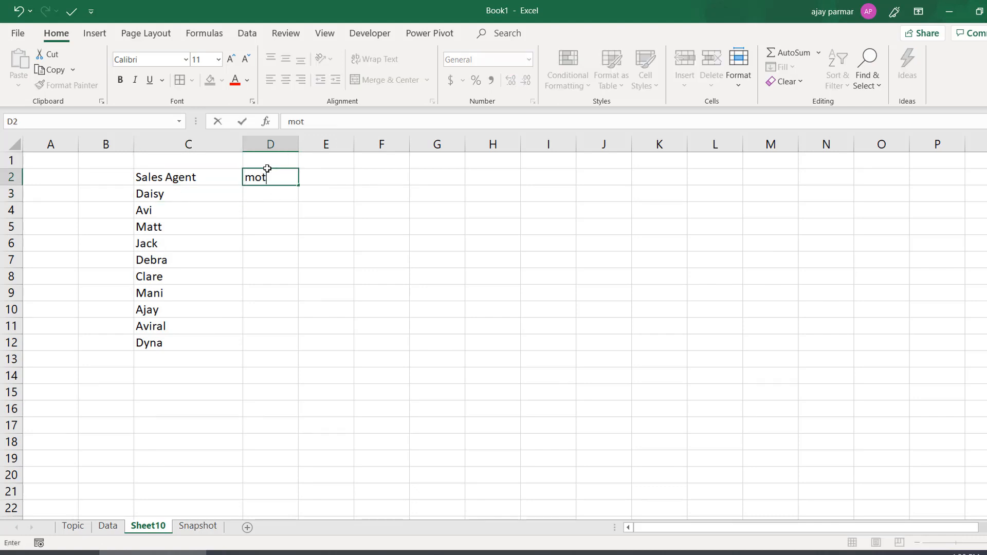
{"action": "key", "text": "BackSpace"}
{"action": "type", "text": "nth"}
{"action": "key", "text": "Return"}
{"action": "type", "text": "jan"}
{"action": "key", "text": "Return"}
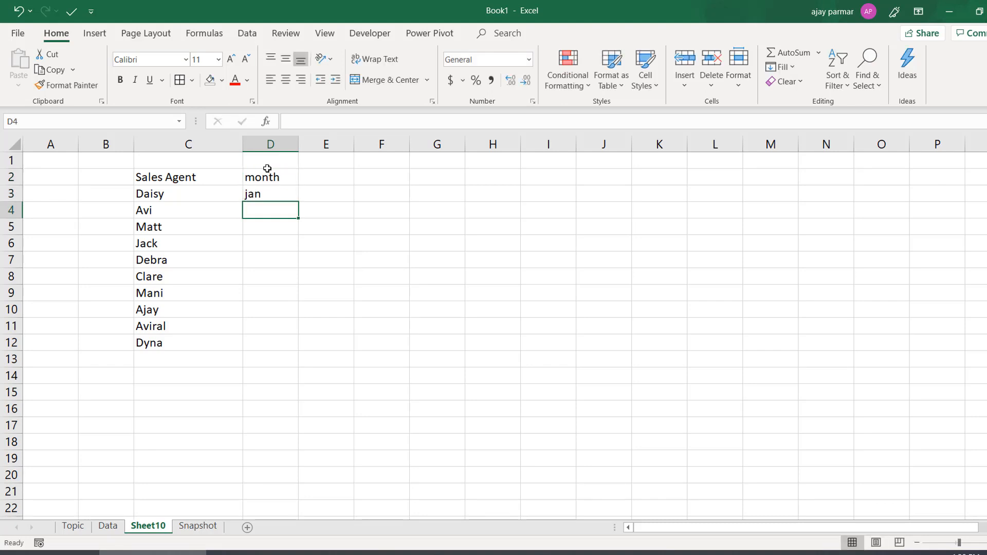
Copy "jan" from D3 into D4:D12 so every remaining agent has a month.
{"action": "key", "text": "Up"}
{"action": "key", "text": "ctrl+c"}
{"action": "key", "text": "Down"}
{"action": "key", "text": "shift+Down"}
{"action": "key", "text": "shift+Down"}
{"action": "key", "text": "shift+Down"}
{"action": "key", "text": "shift+Down"}
{"action": "key", "text": "shift+Down"}
{"action": "key", "text": "shift+Down"}
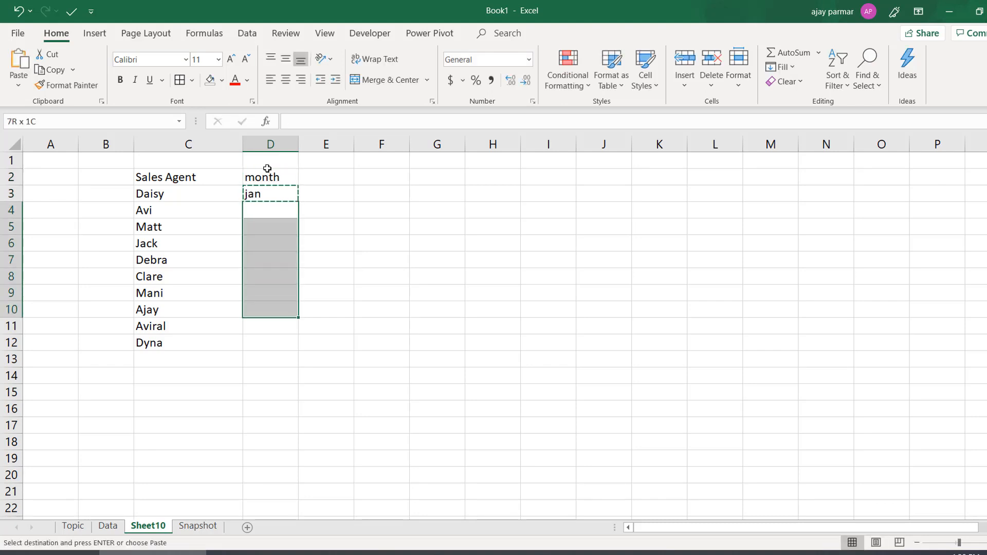
{"action": "key", "text": "shift+Down"}
{"action": "key", "text": "shift+Down"}
{"action": "key", "text": "ctrl+v"}
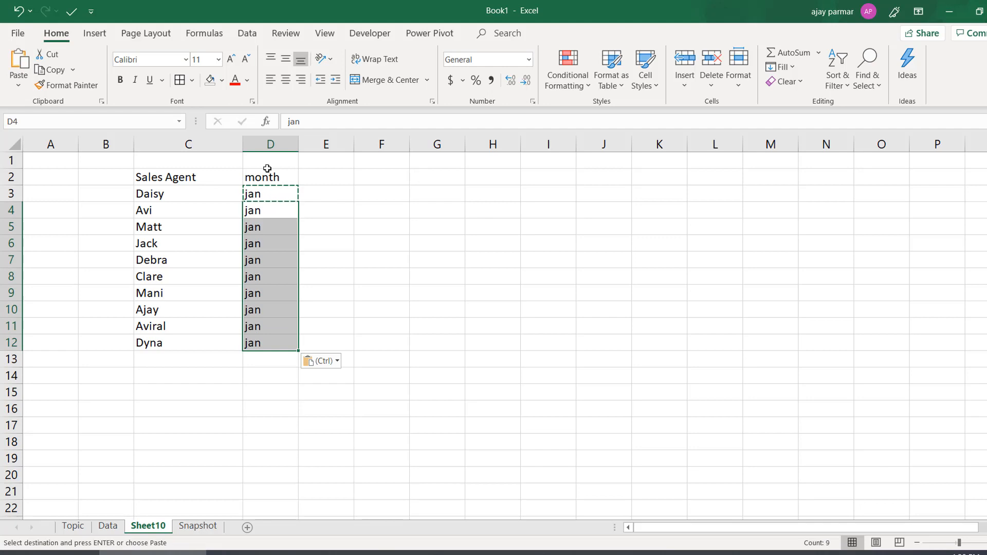
Enter the heading "performance" in cell E2, beside the month heading.
{"action": "left_click", "coordinate": [337, 177]}
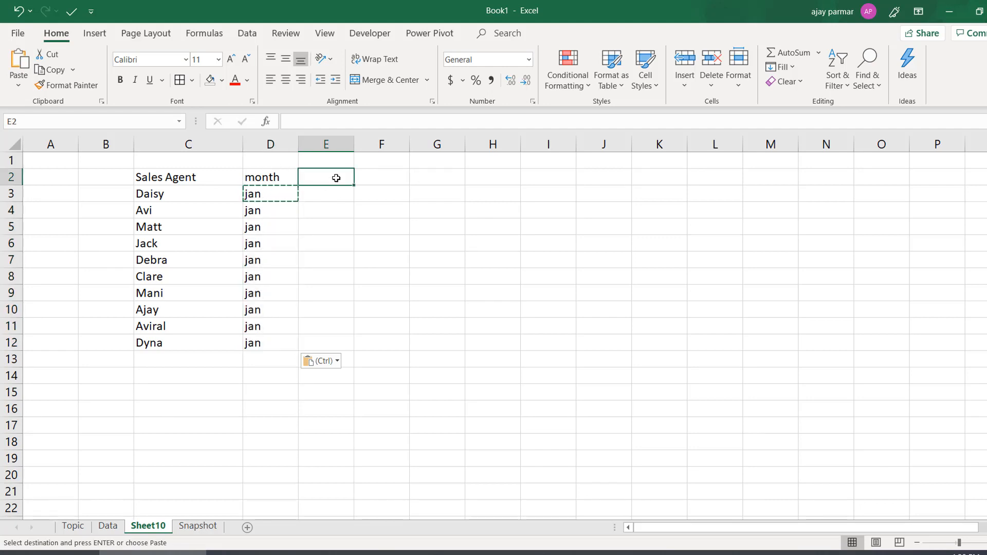
{"action": "type", "text": "performanc"}
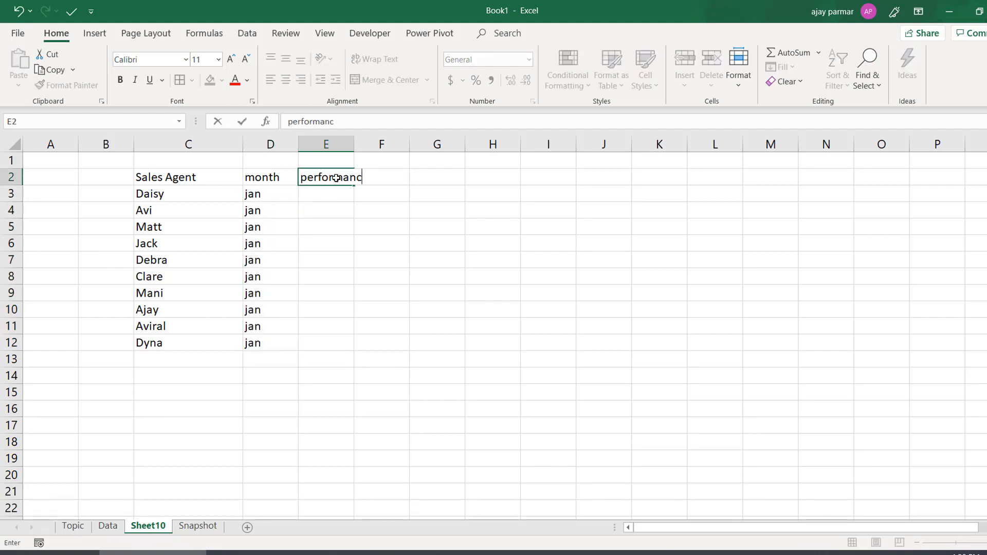
{"action": "type", "text": "e"}
{"action": "key", "text": "Return"}
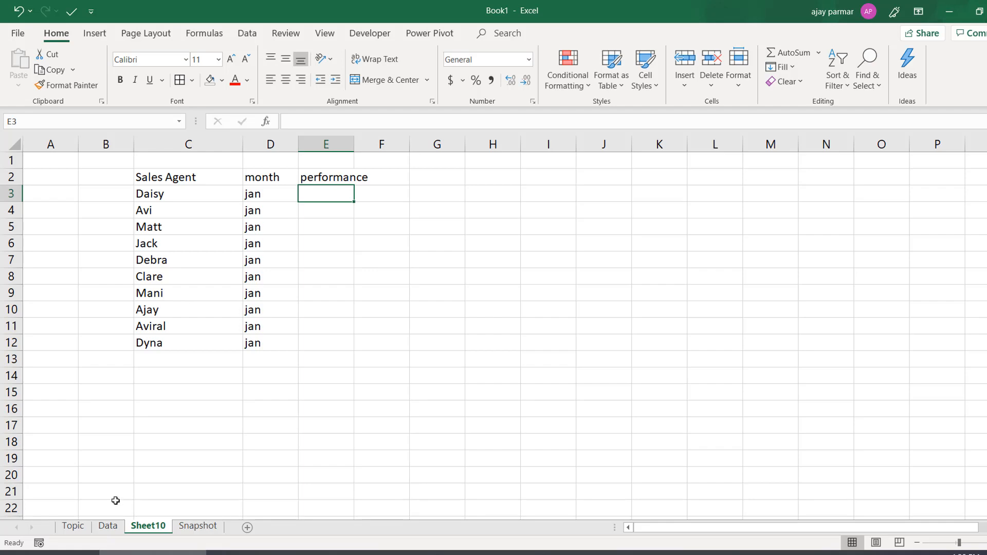
Copy the January Sales Done figures in C3:L3 on the Data sheet.
{"action": "left_click", "coordinate": [108, 526]}
{"action": "left_click", "coordinate": [310, 177]}
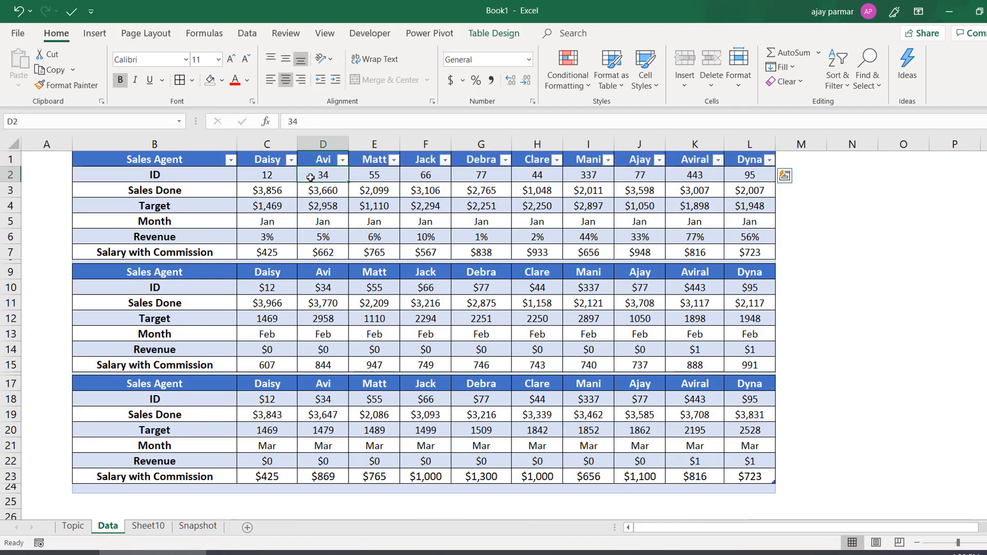
{"action": "key", "text": "Left"}
{"action": "key", "text": "Left"}
{"action": "key", "text": "Down"}
{"action": "key", "text": "Right"}
{"action": "key", "text": "ctrl+shift+Right"}
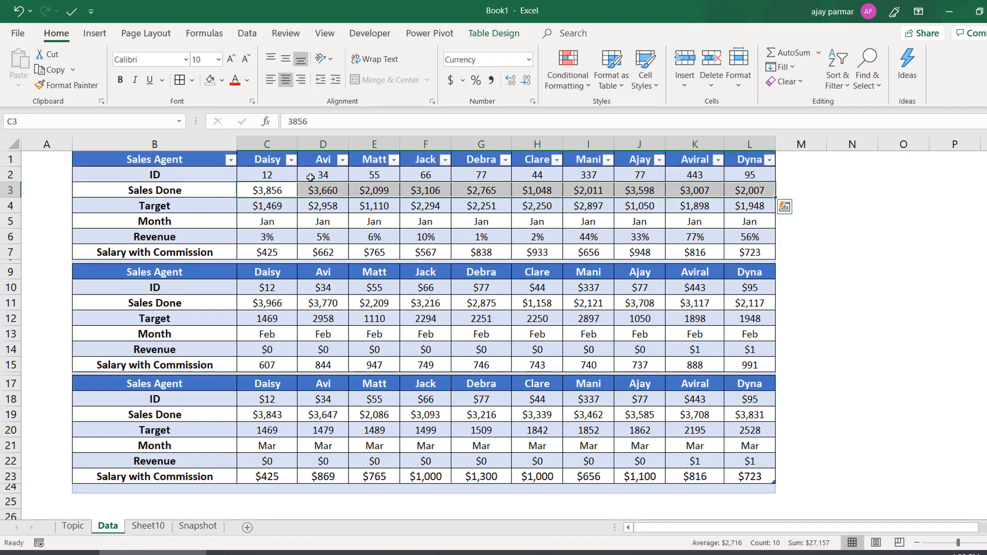
{"action": "key", "text": "ctrl+c"}
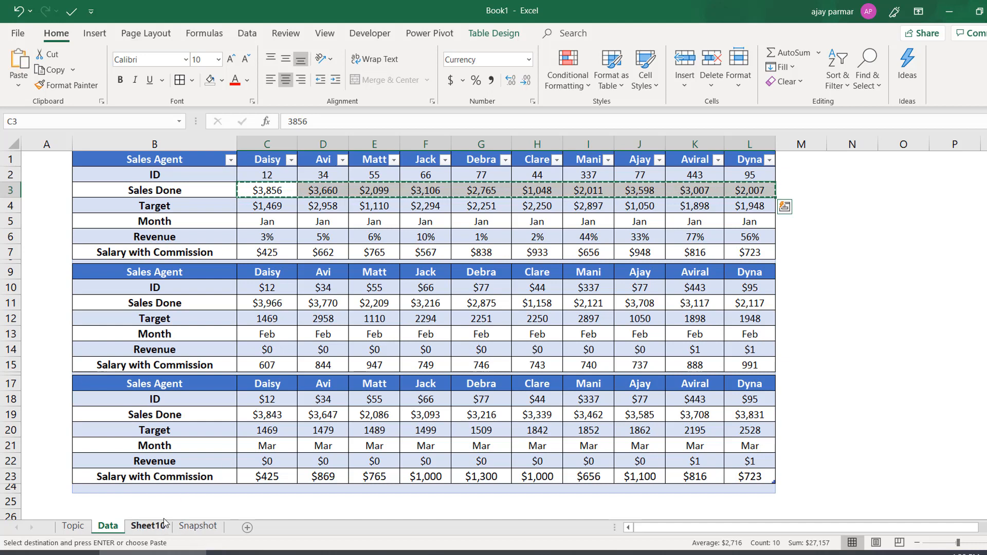
Paste the copied figures into Sheet10 from E3 downward as transposed values under the performance heading.
{"action": "left_click", "coordinate": [148, 526]}
{"action": "key", "text": "alt+e"}
{"action": "key", "text": "s"}
{"action": "key", "text": "v"}
{"action": "key", "text": "e"}
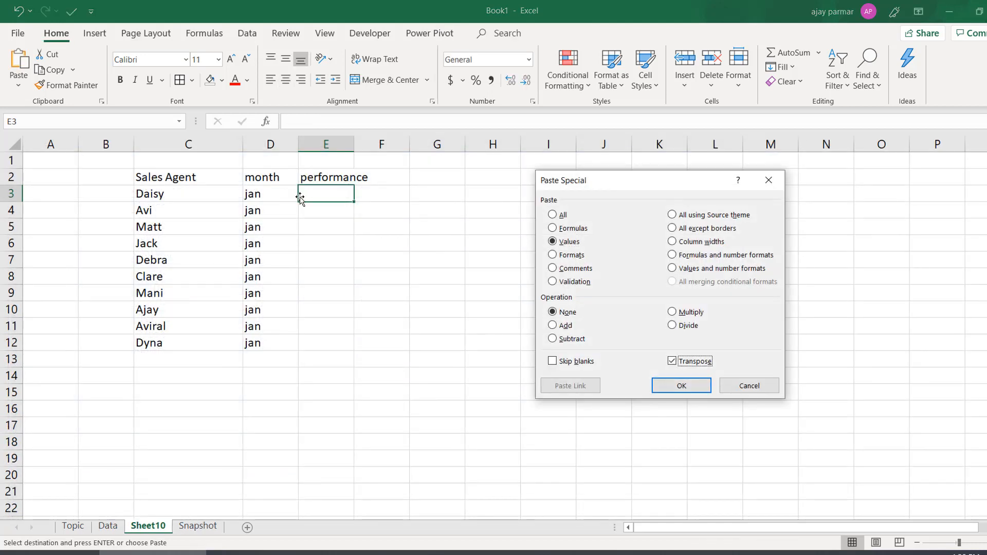
{"action": "key", "text": "Return"}
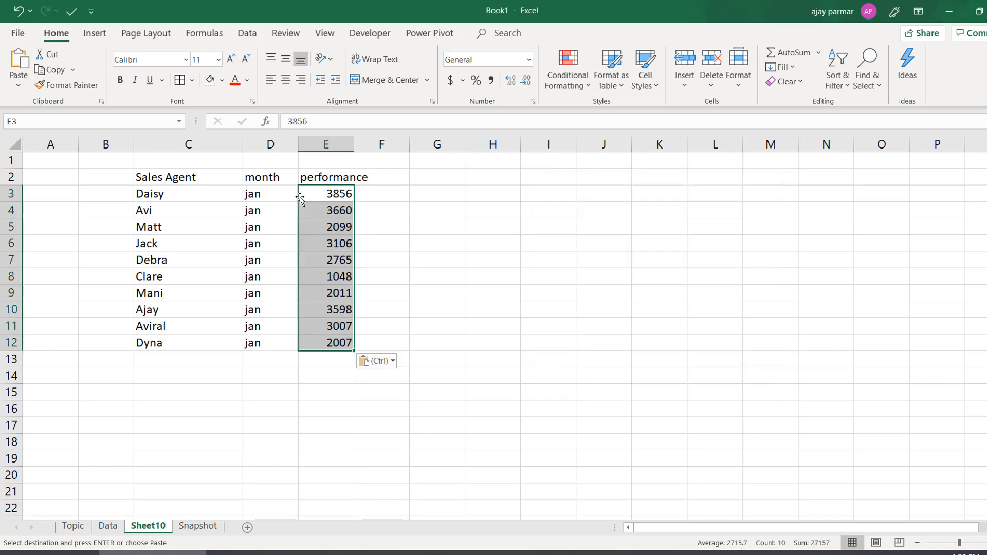
Duplicate the agent names and months in C3:D12 directly below, starting at C13.
{"action": "left_click", "coordinate": [177, 193]}
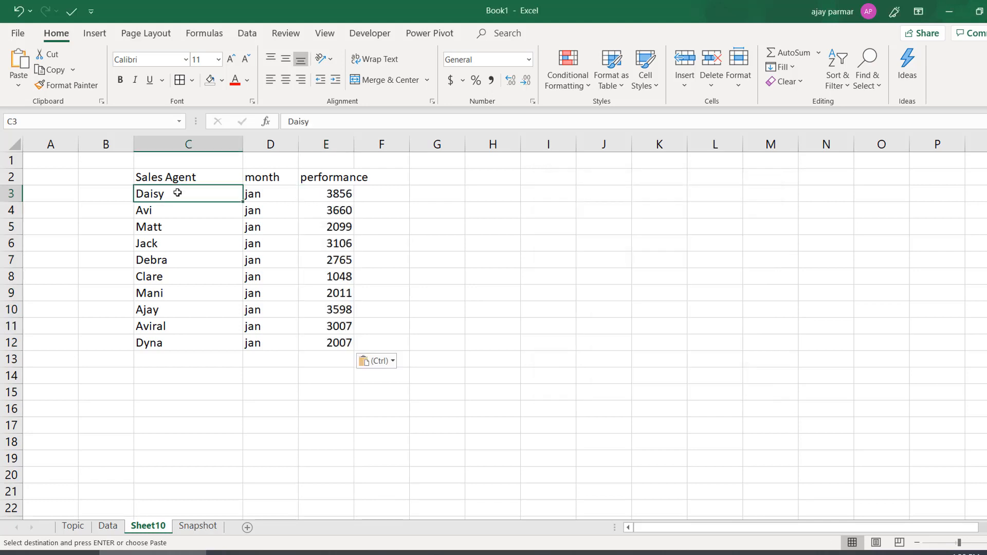
{"action": "key", "text": "shift+Right"}
{"action": "key", "text": "ctrl+shift+Down"}
{"action": "key", "text": "ctrl+c"}
{"action": "key", "text": "ctrl+Down"}
{"action": "key", "text": "Down"}
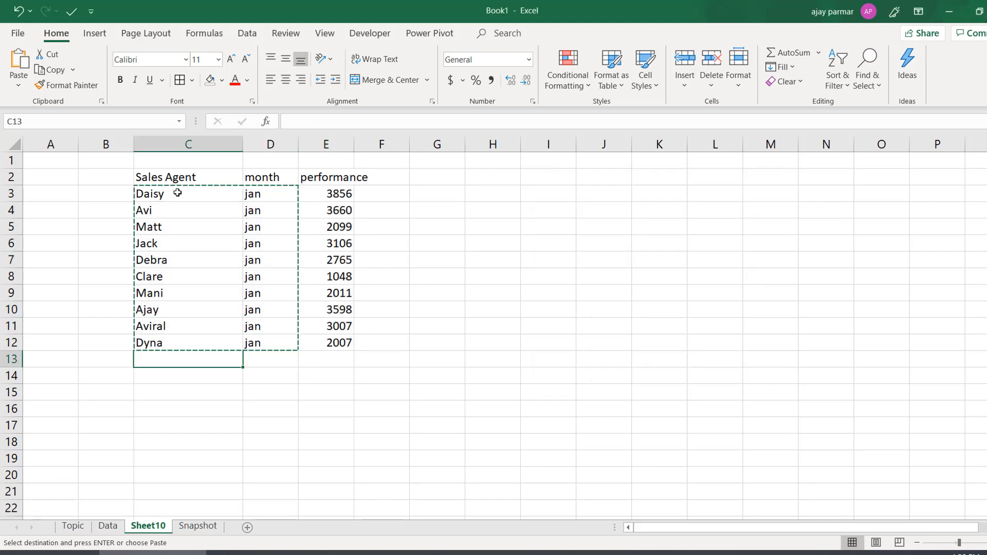
{"action": "key", "text": "ctrl+v"}
Change the month of the second agent block, D13:D22, to "feb".
{"action": "key", "text": "Right"}
{"action": "type", "text": "feb"}
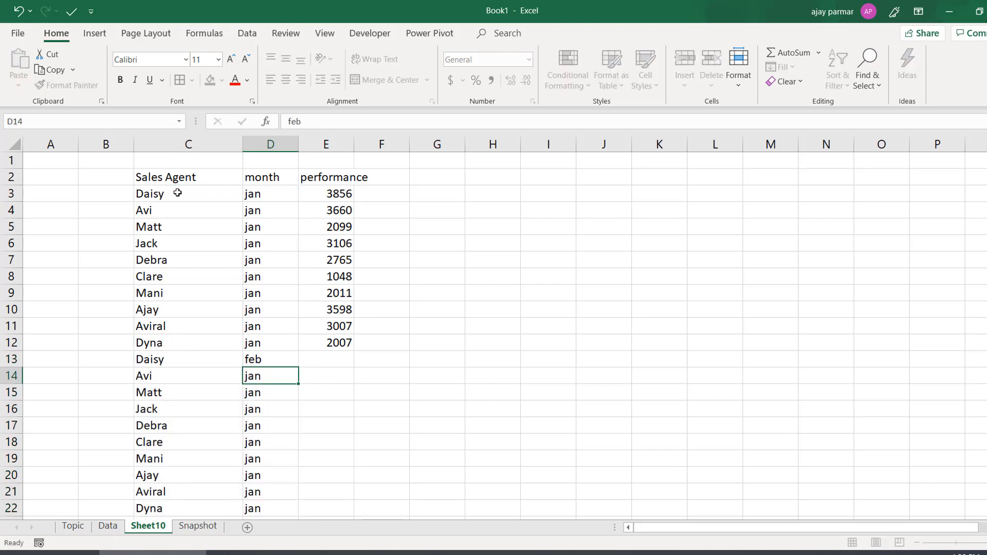
{"action": "key", "text": "ctrl+Return"}
{"action": "key", "text": "ctrl+c"}
{"action": "key", "text": "Down"}
{"action": "key", "text": "ctrl+shift+Down"}
{"action": "key", "text": "ctrl+v"}
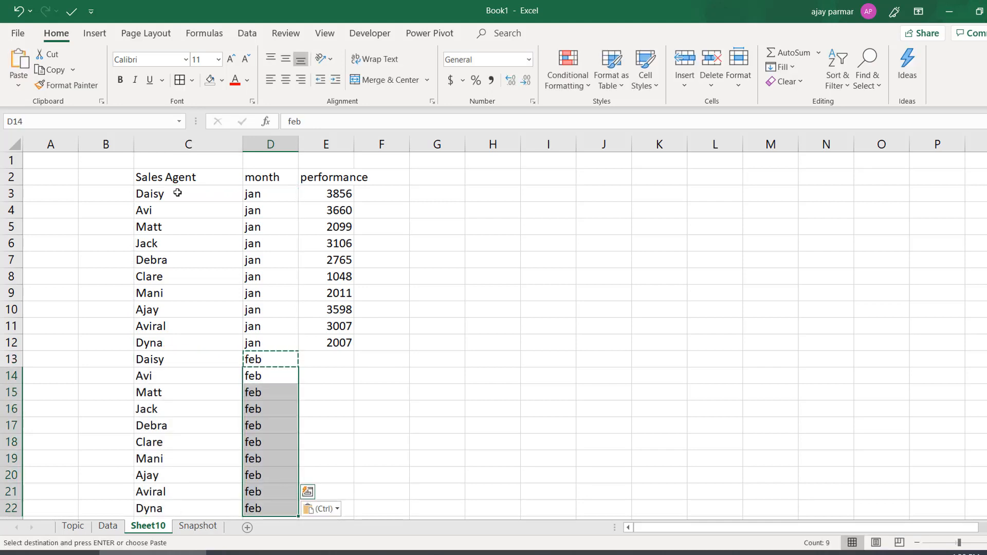
{"action": "key", "text": "Right"}
{"action": "key", "text": "Up"}
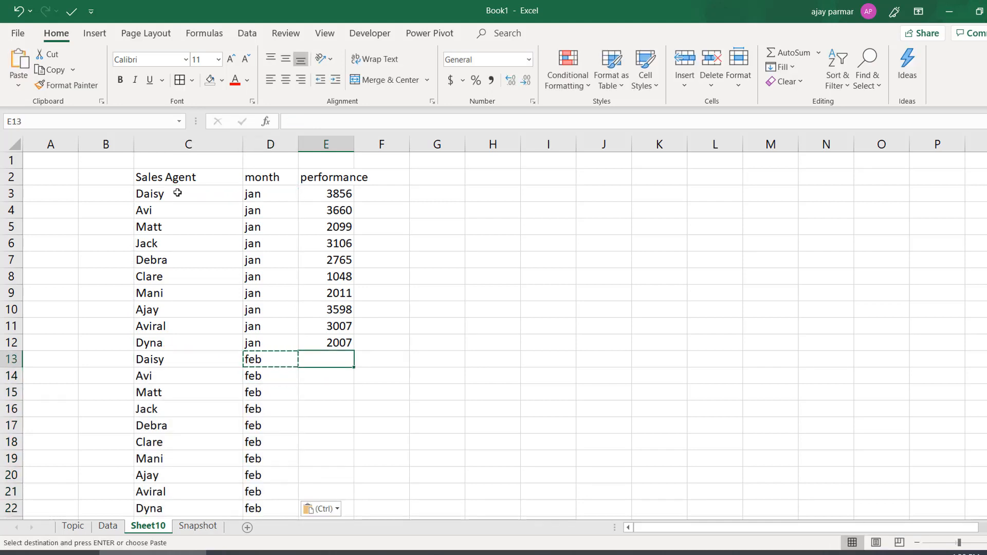
Clear the whole sample table in C2:E22 and narrow column C to about the width of its neighbours.
{"action": "left_click", "coordinate": [181, 176]}
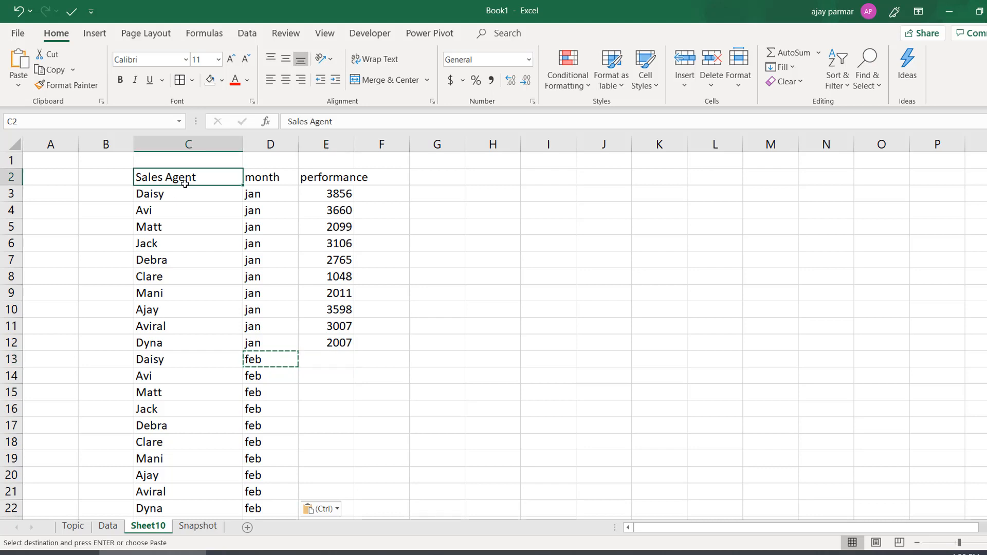
{"action": "key", "text": "shift+Right"}
{"action": "key", "text": "shift+Down"}
{"action": "key", "text": "shift+Right"}
{"action": "key", "text": "ctrl+shift+Down"}
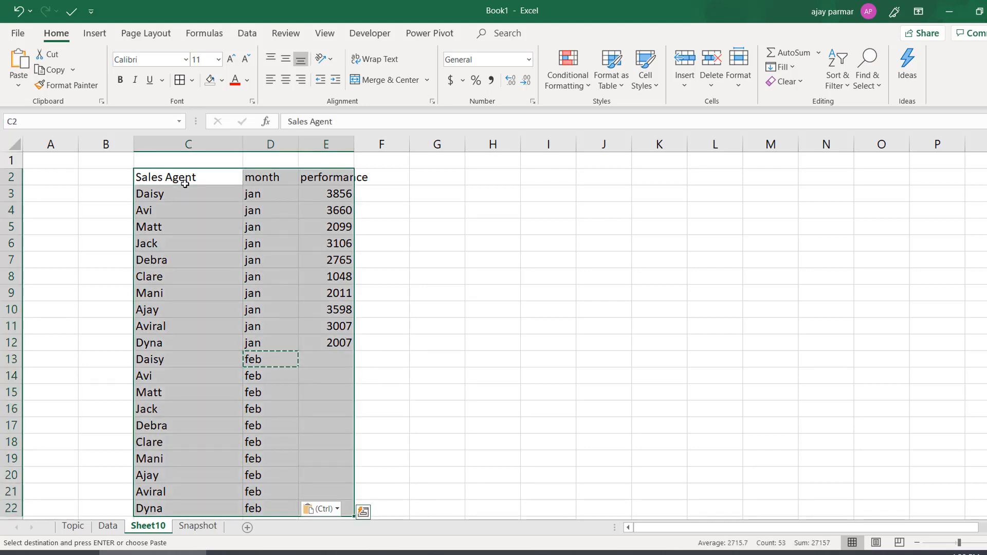
{"action": "left_click", "coordinate": [185, 181]}
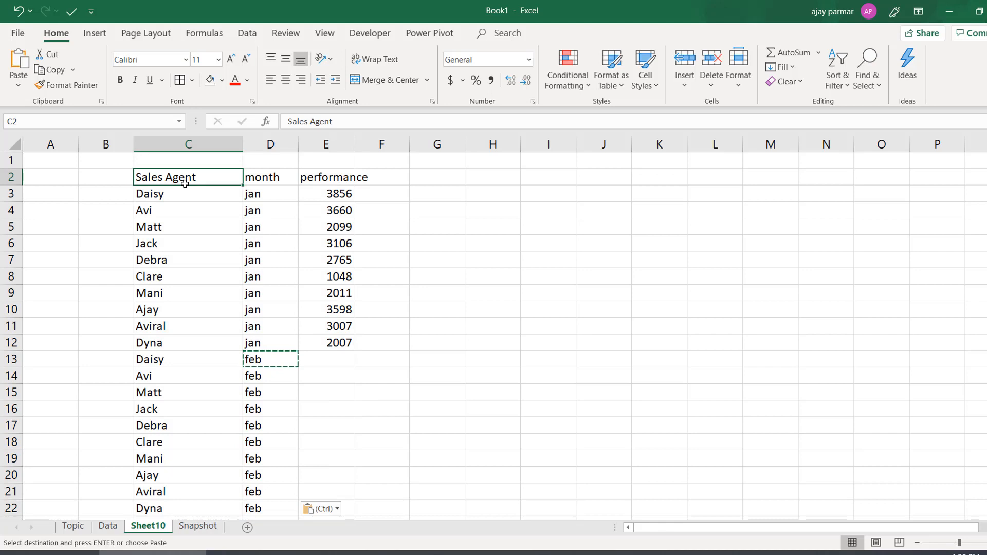
{"action": "key", "text": "shift+Right"}
{"action": "key", "text": "shift+Right"}
{"action": "key", "text": "ctrl+shift+Down"}
{"action": "key", "text": "Escape"}
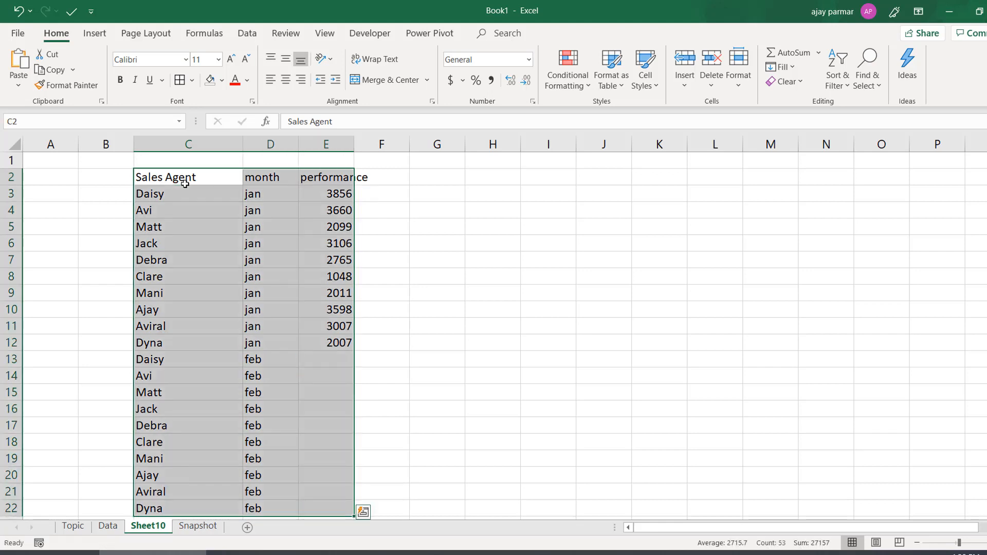
{"action": "key", "text": "Delete"}
{"action": "left_click", "coordinate": [185, 182]}
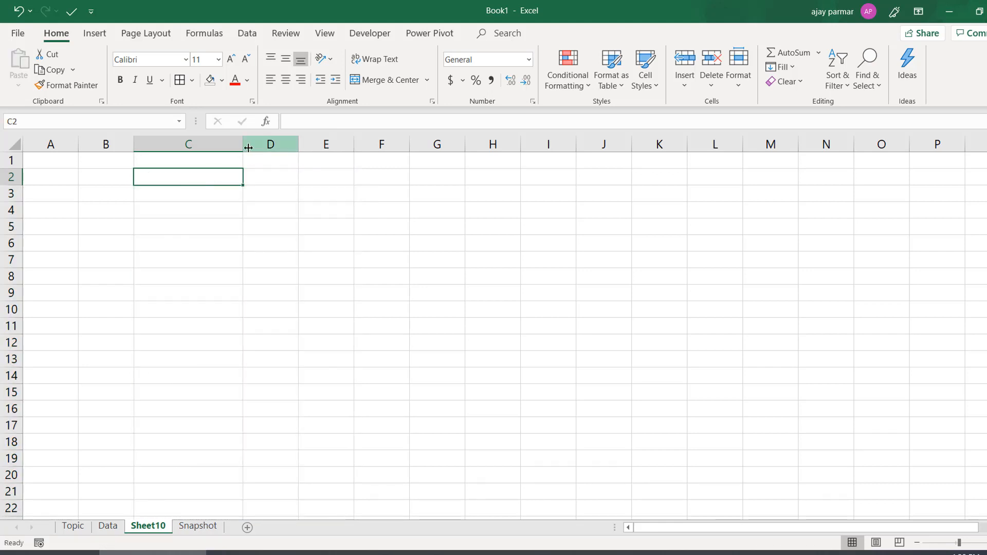
{"action": "left_click_drag", "start_coordinate": [249, 149], "coordinate": [192, 141]}
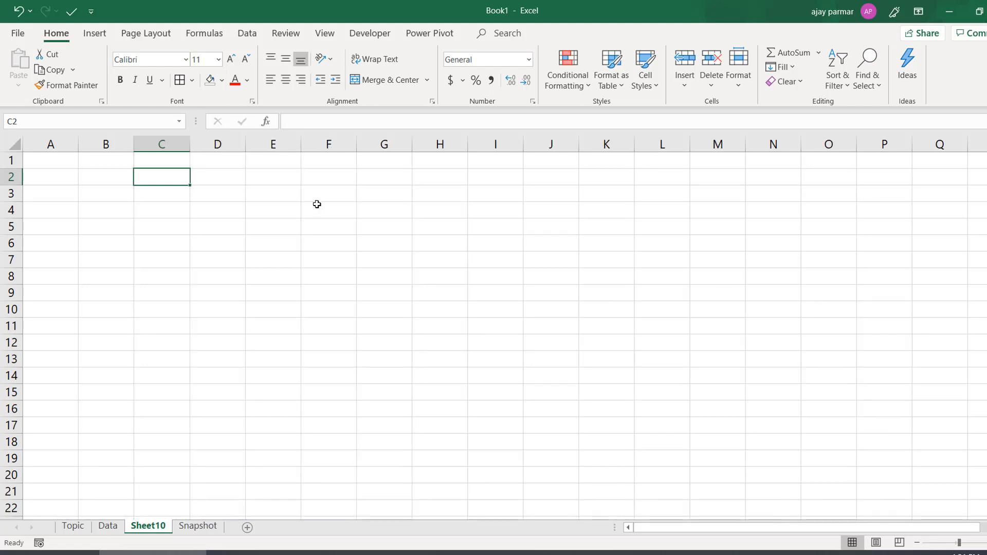
Delete Sheet10 from the workbook.
{"action": "right_click", "coordinate": [148, 534]}
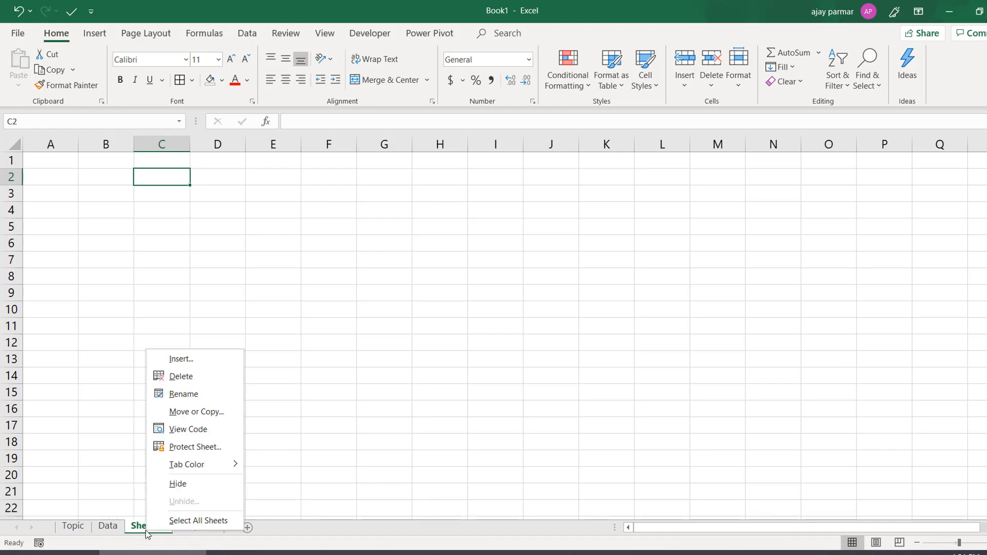
{"action": "left_click", "coordinate": [209, 379]}
{"action": "left_click", "coordinate": [492, 319]}
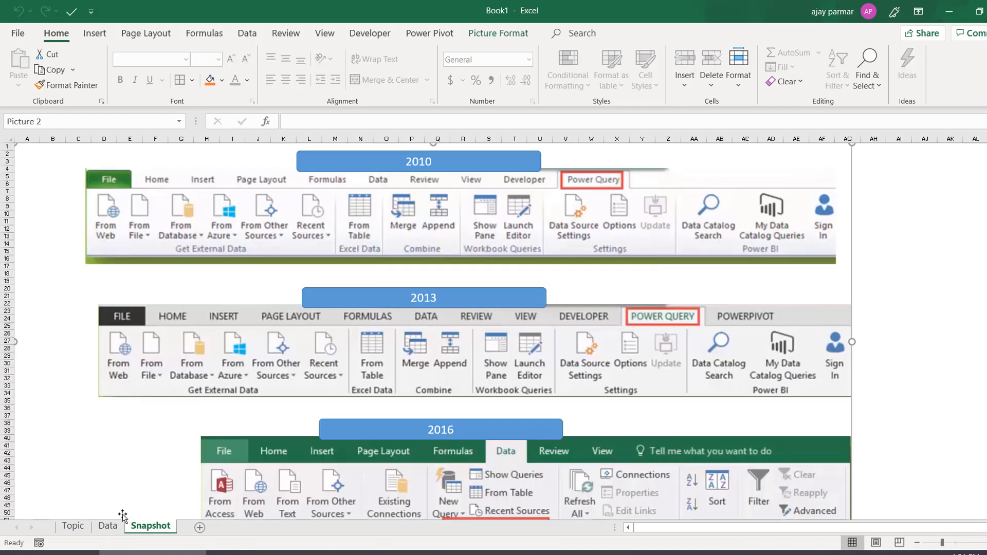
Load the sales table on the Data sheet into the Power Query Editor as a From Table/Range query.
{"action": "left_click", "coordinate": [108, 525]}
{"action": "left_click", "coordinate": [189, 204]}
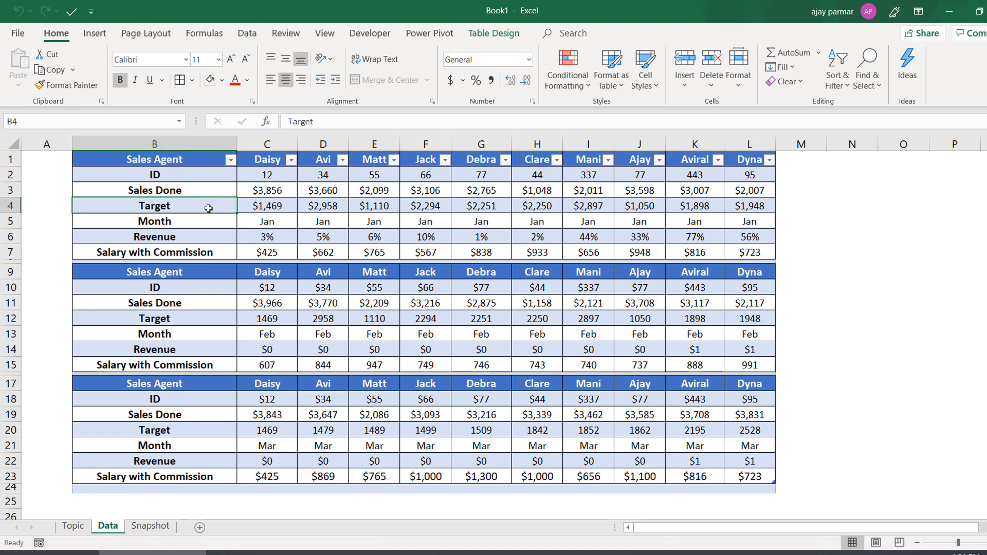
{"action": "left_click", "coordinate": [166, 151]}
{"action": "left_click", "coordinate": [190, 159]}
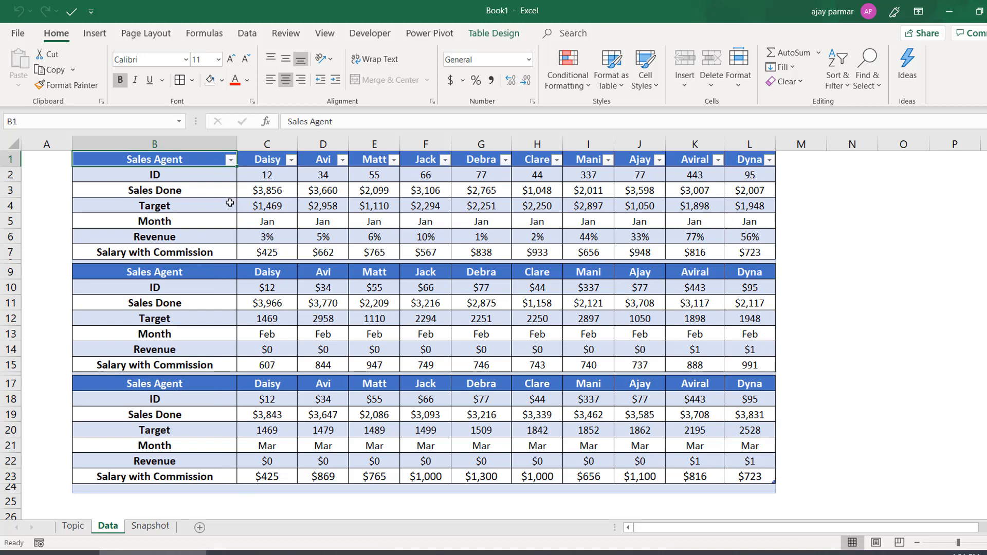
{"action": "left_click", "coordinate": [492, 35]}
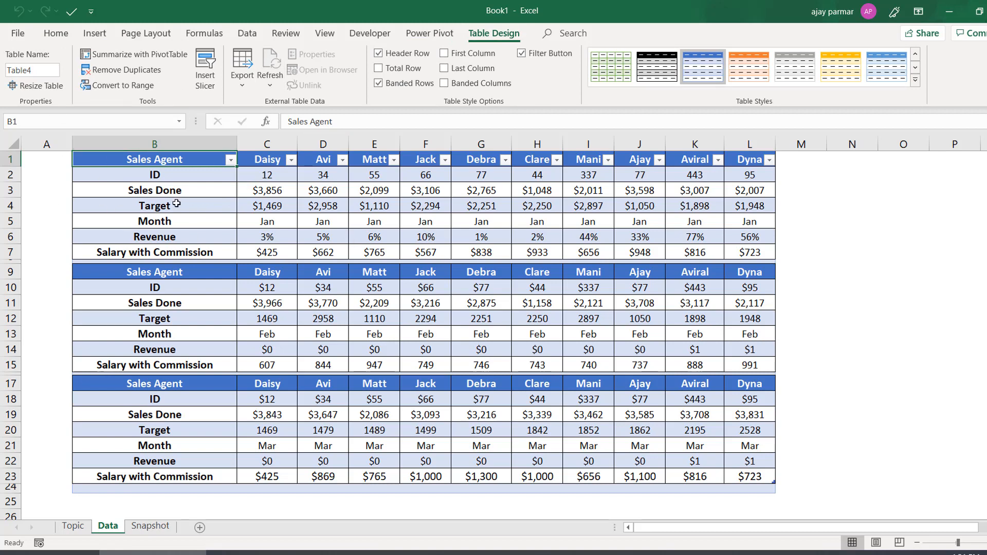
{"action": "left_click", "coordinate": [243, 34]}
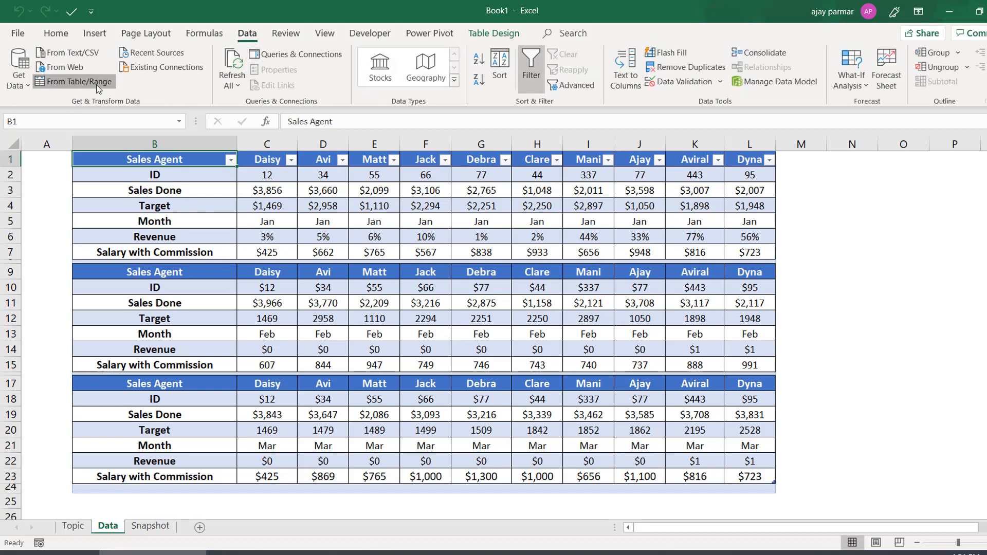
{"action": "left_click", "coordinate": [97, 85]}
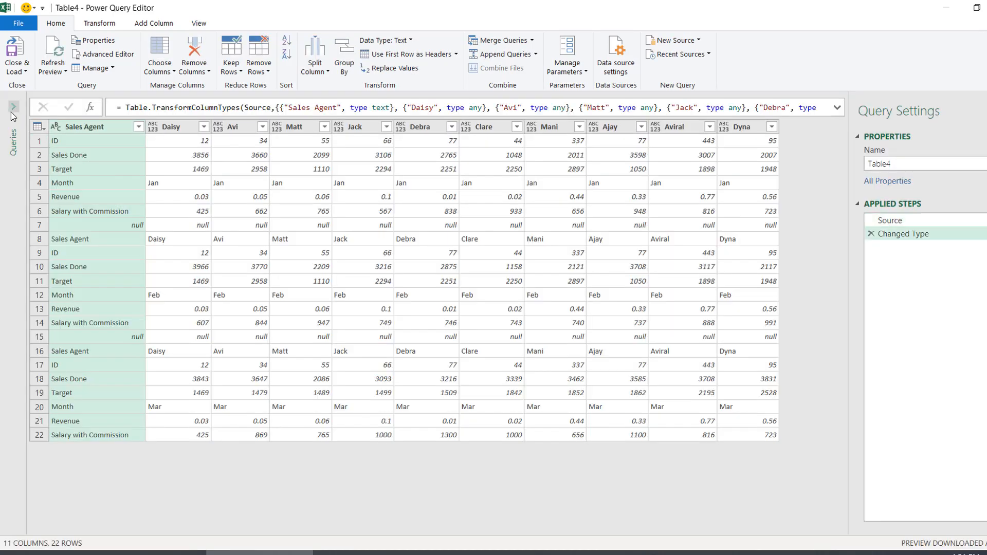
Expand the Queries list and filter the null rows out of the Sales Agent column.
{"action": "left_click", "coordinate": [14, 109]}
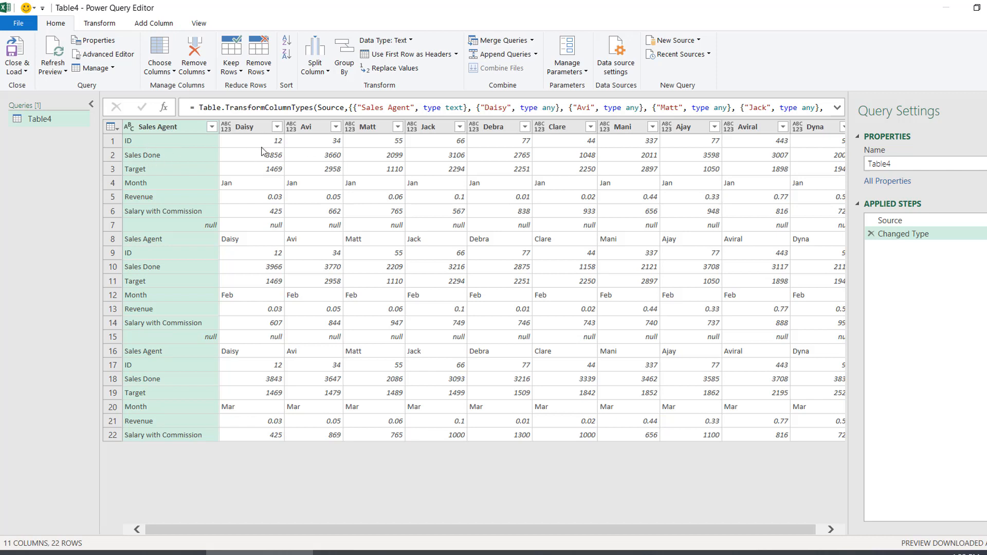
{"action": "left_click", "coordinate": [214, 227]}
{"action": "left_click", "coordinate": [112, 227]}
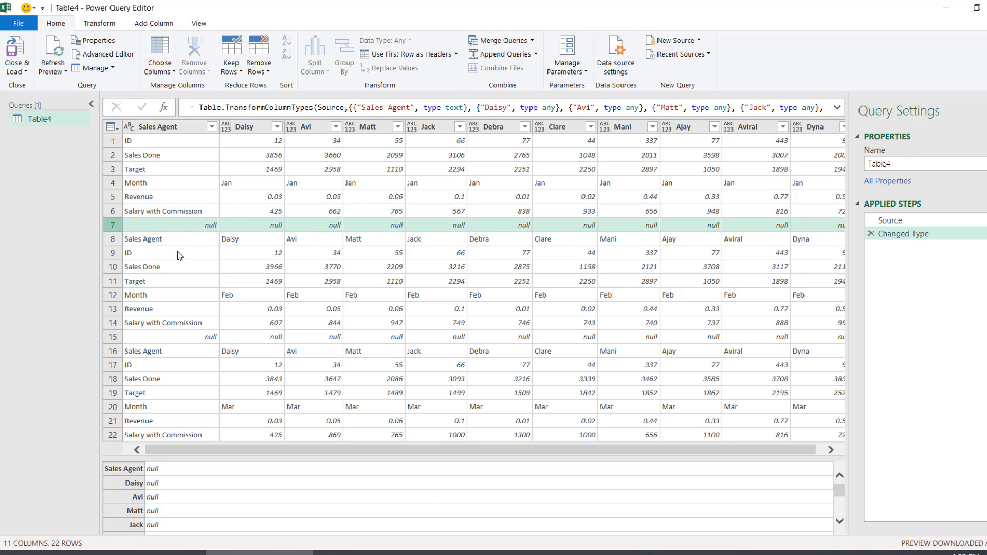
{"action": "left_click", "coordinate": [114, 340]}
{"action": "left_click", "coordinate": [215, 130]}
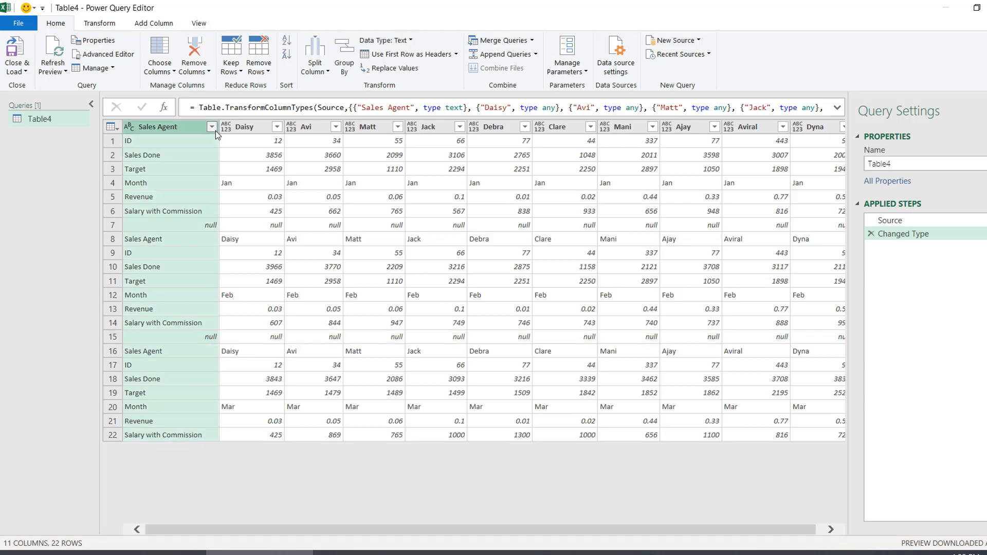
{"action": "left_click", "coordinate": [215, 130]}
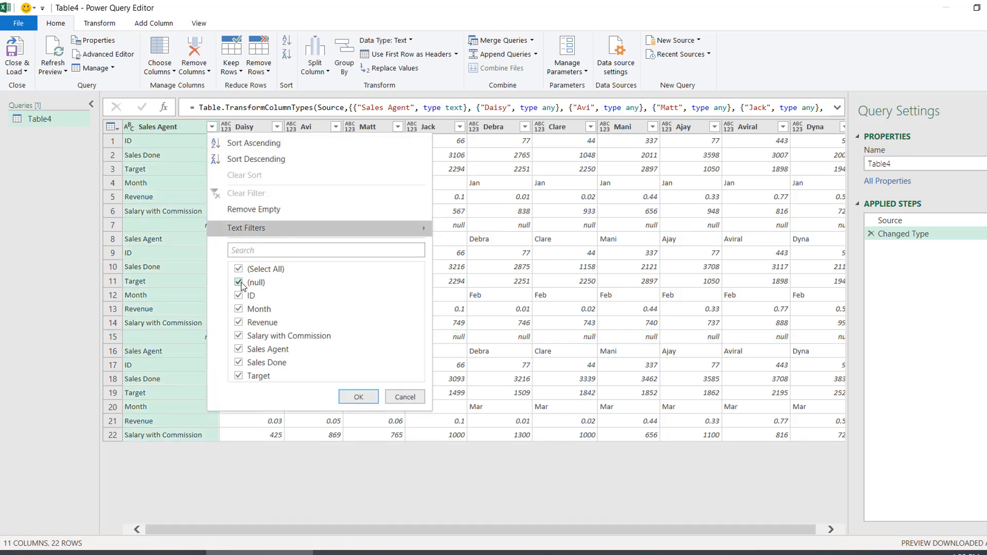
{"action": "left_click", "coordinate": [243, 287]}
{"action": "left_click", "coordinate": [363, 401]}
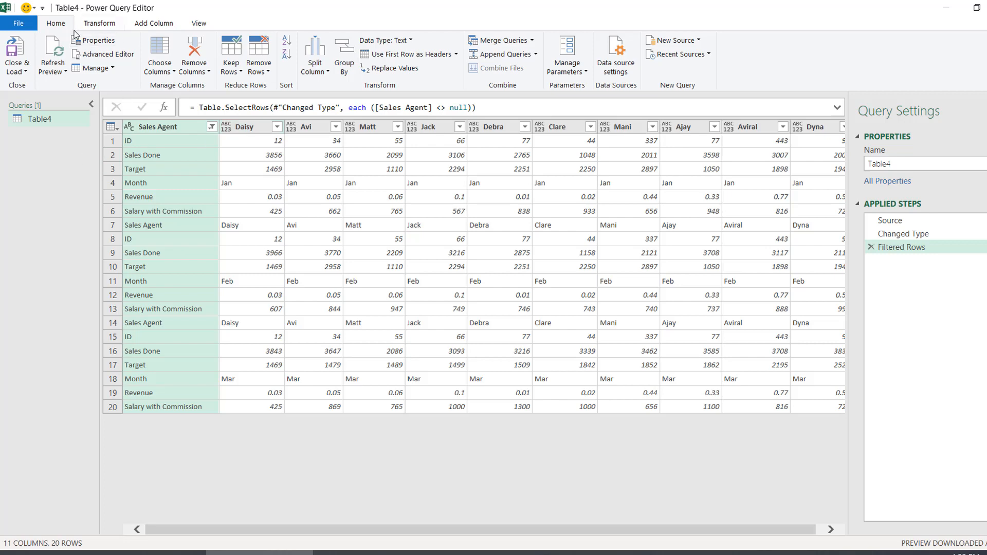
Transpose the filtered table and promote its first row to headers, hiding the Query Settings pane.
{"action": "left_click", "coordinate": [100, 23]}
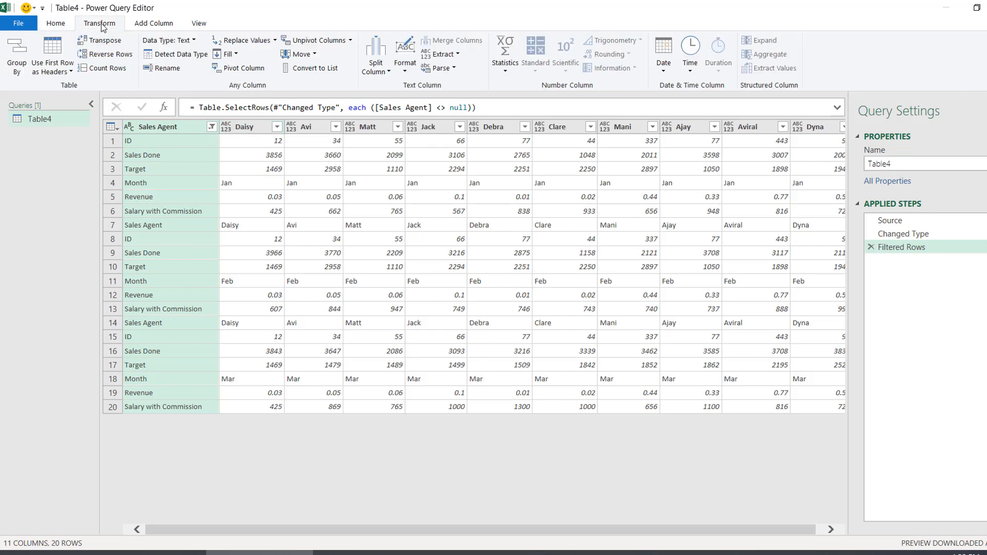
{"action": "left_click", "coordinate": [106, 41]}
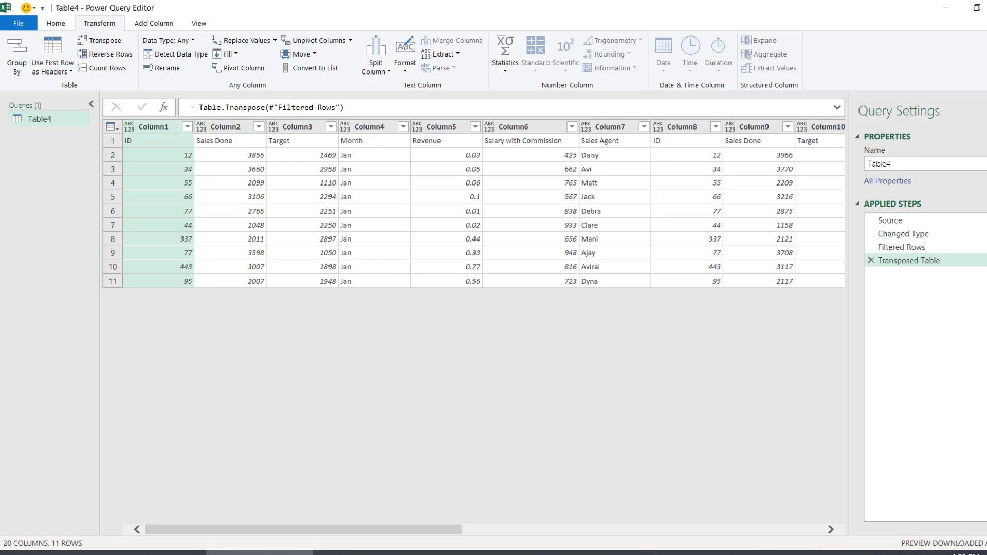
{"action": "left_click", "coordinate": [986, 111]}
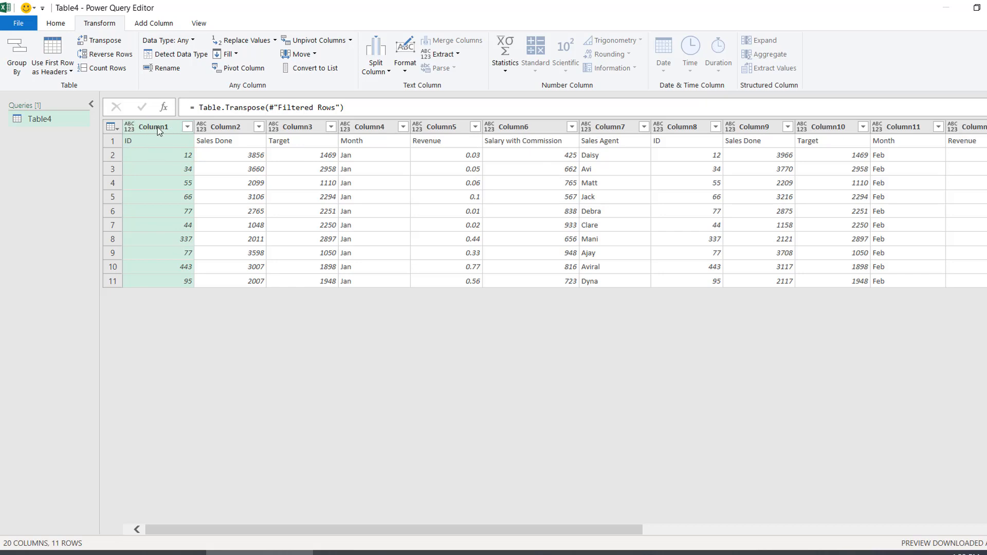
{"action": "left_click", "coordinate": [116, 131]}
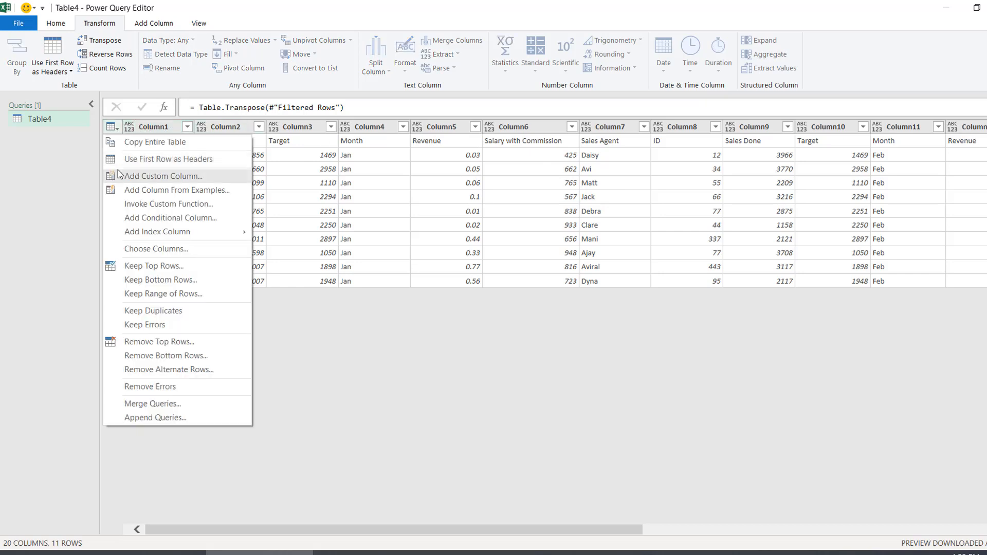
{"action": "left_click", "coordinate": [170, 165]}
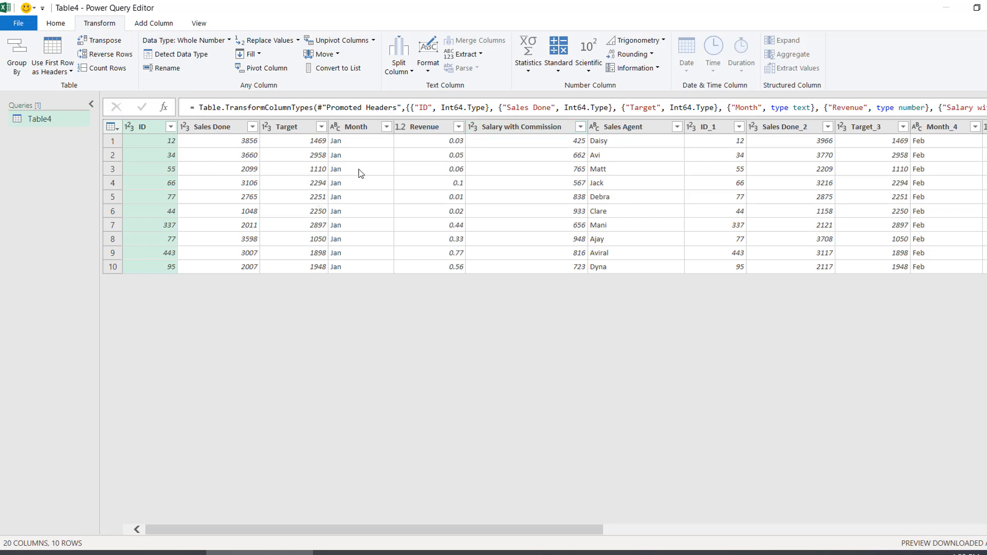
Remove the first Revenue column, the one in the January block.
{"action": "left_click", "coordinate": [430, 127]}
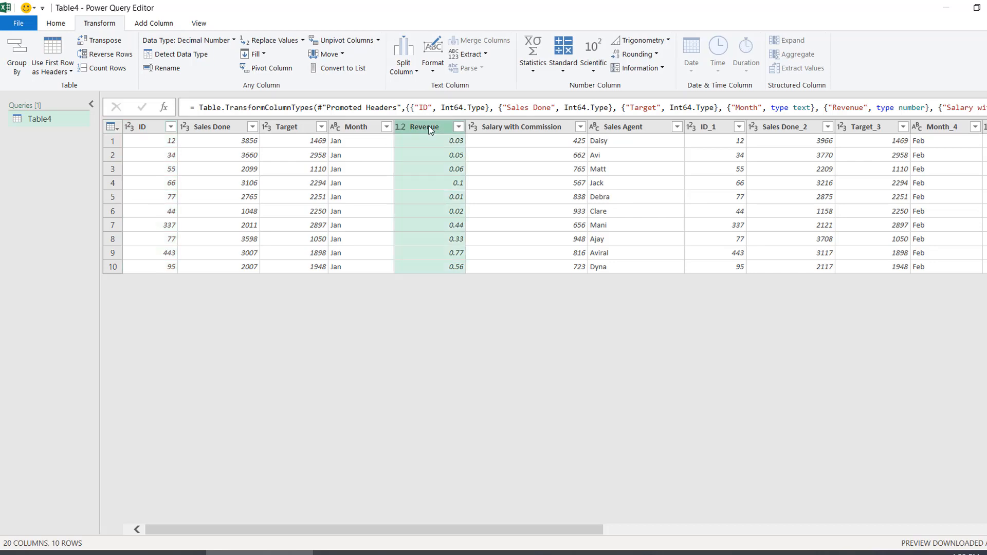
{"action": "left_click", "coordinate": [506, 130]}
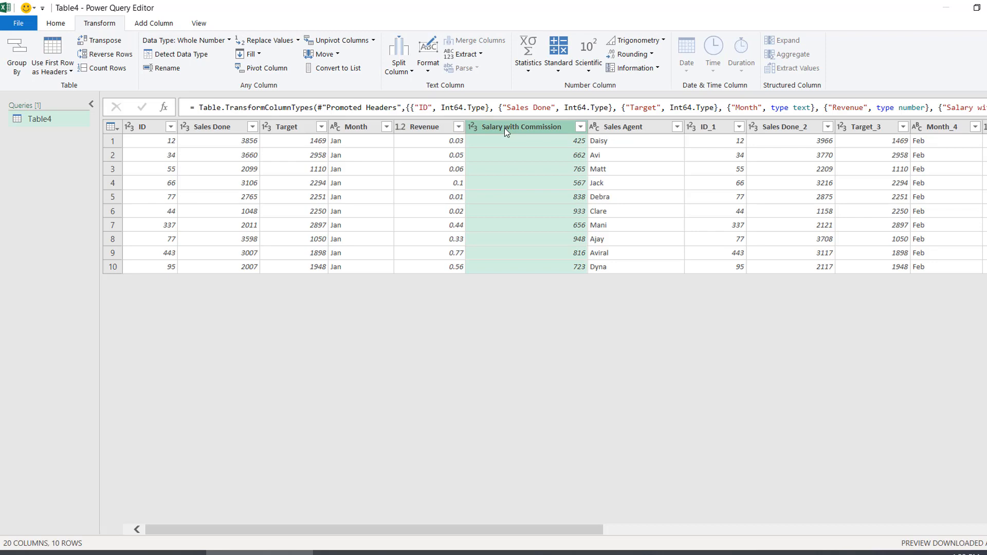
{"action": "left_click", "coordinate": [430, 128]}
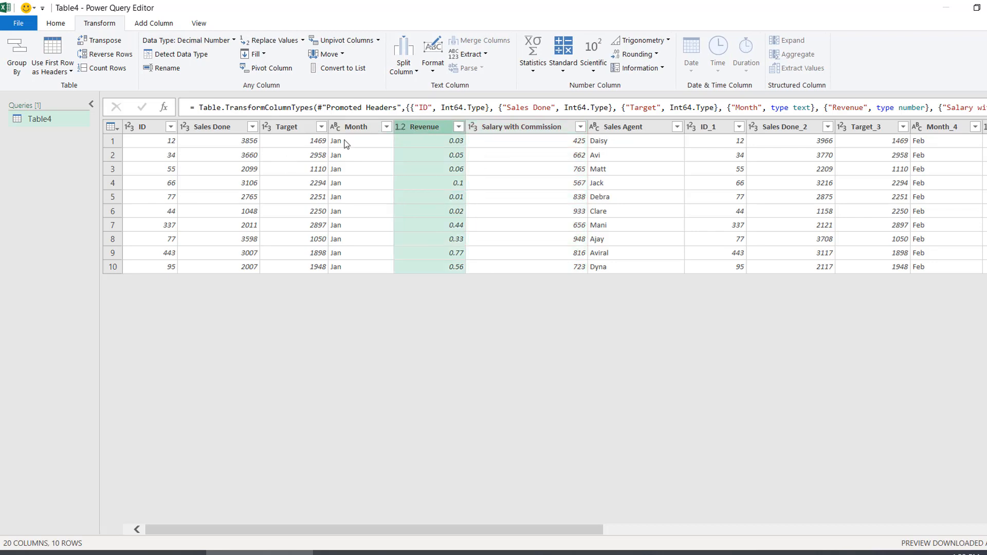
{"action": "right_click", "coordinate": [423, 126]}
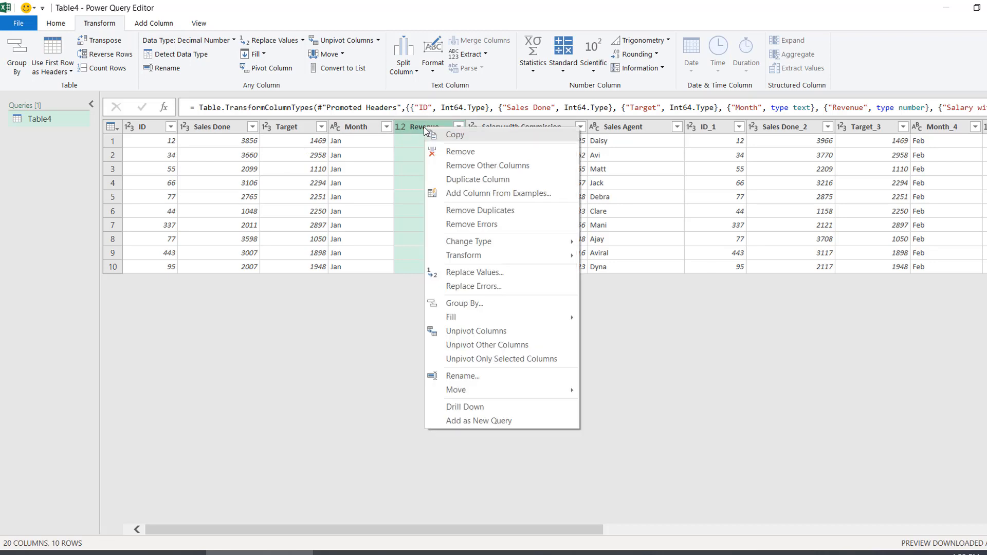
{"action": "left_click", "coordinate": [468, 152]}
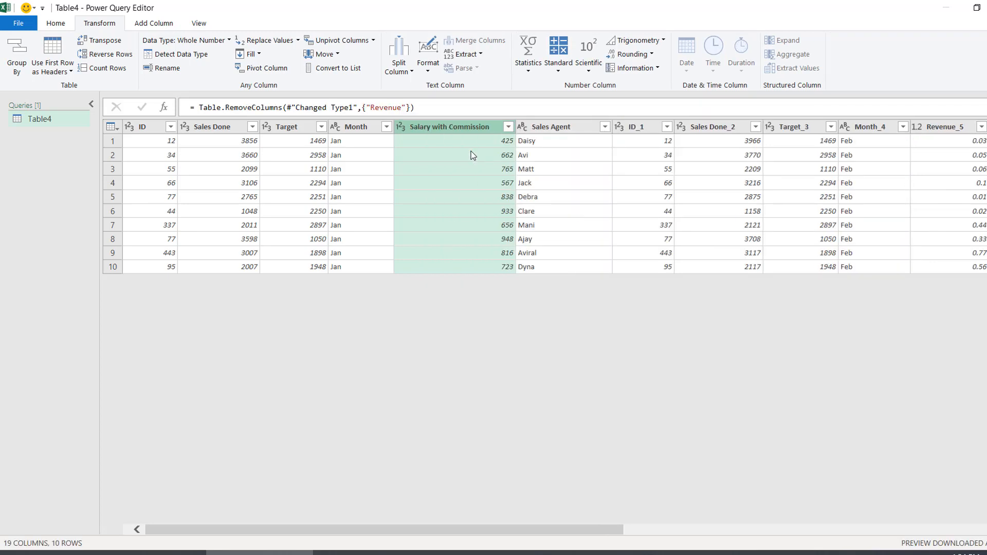
Remove the Salary with Commission column and the Target column from the January data.
{"action": "right_click", "coordinate": [453, 127]}
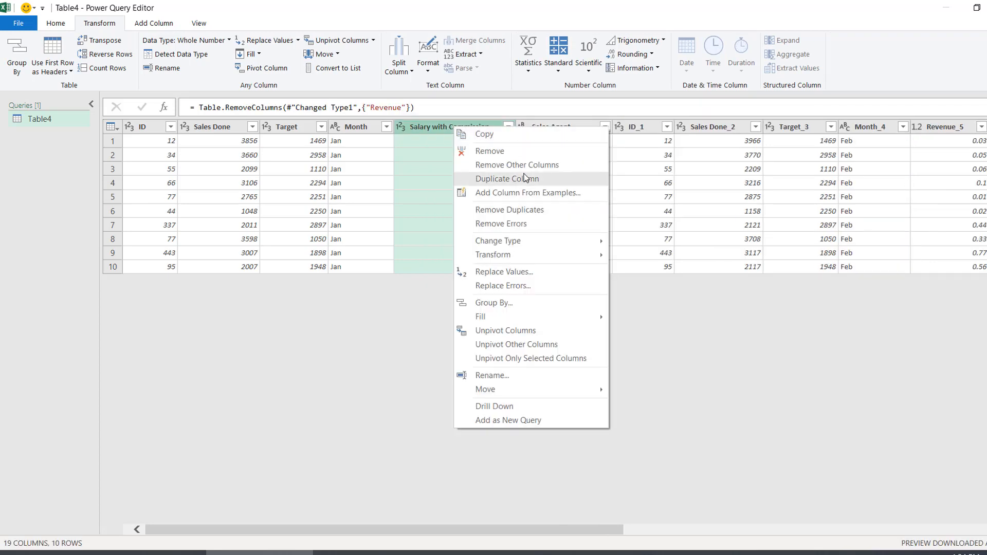
{"action": "left_click", "coordinate": [514, 151]}
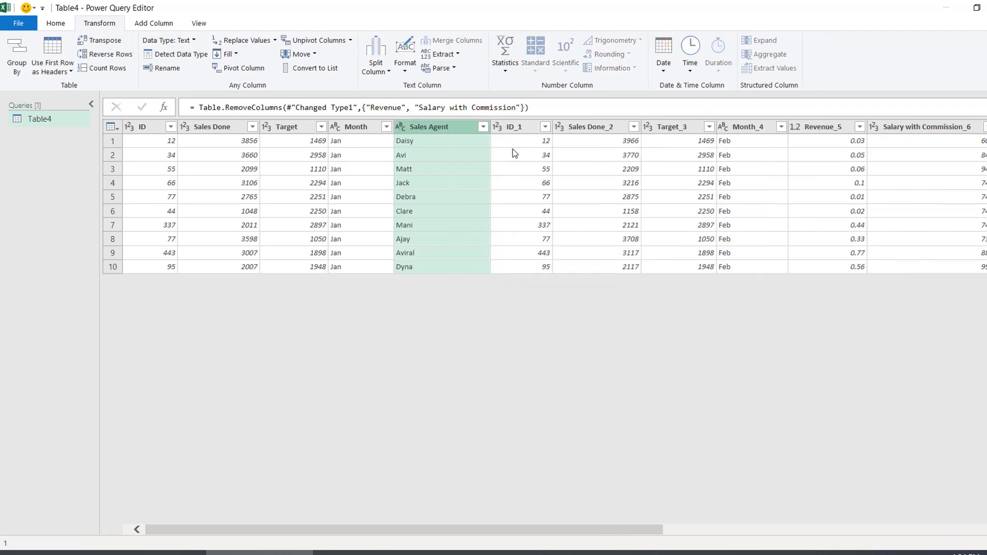
{"action": "left_click", "coordinate": [295, 130]}
{"action": "right_click", "coordinate": [295, 133]}
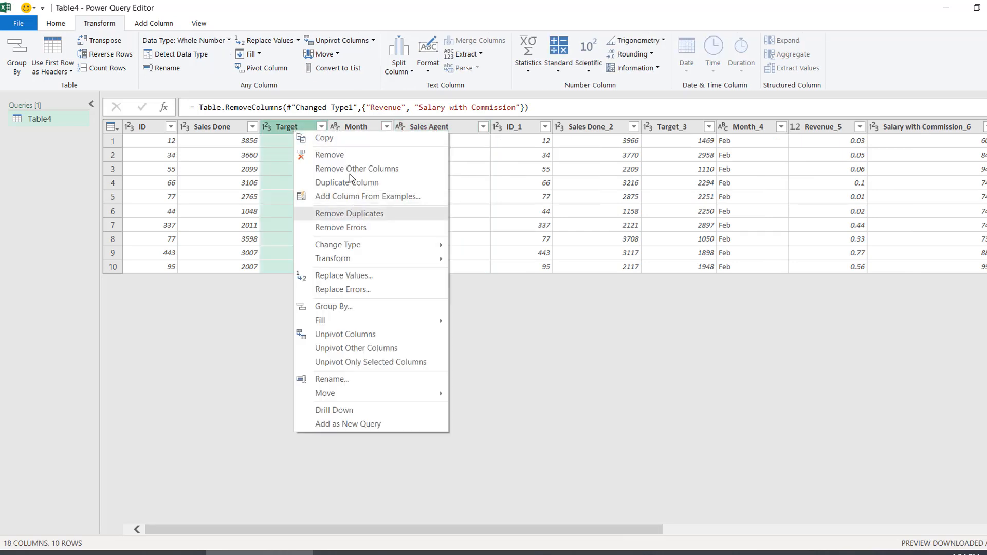
{"action": "left_click", "coordinate": [345, 161]}
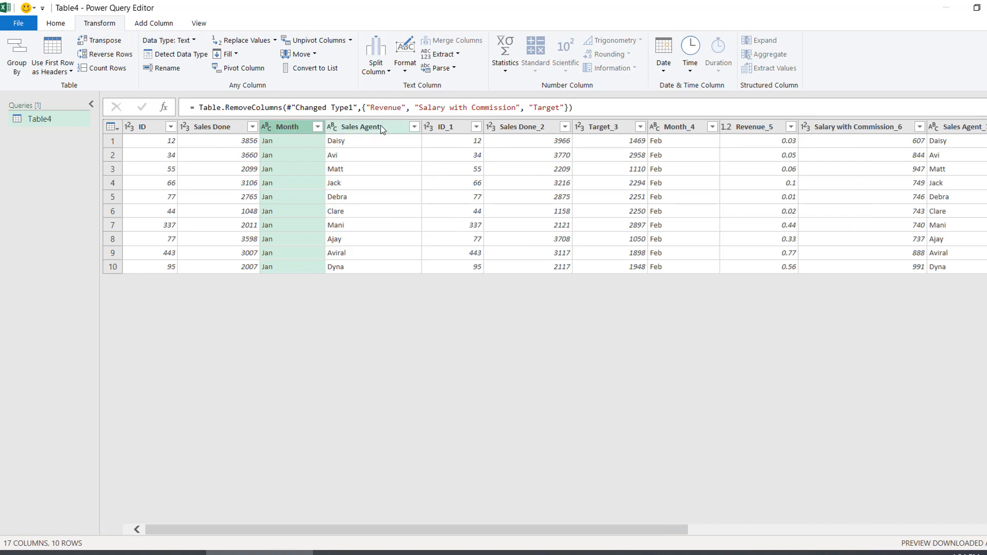
{"action": "left_click", "coordinate": [451, 132]}
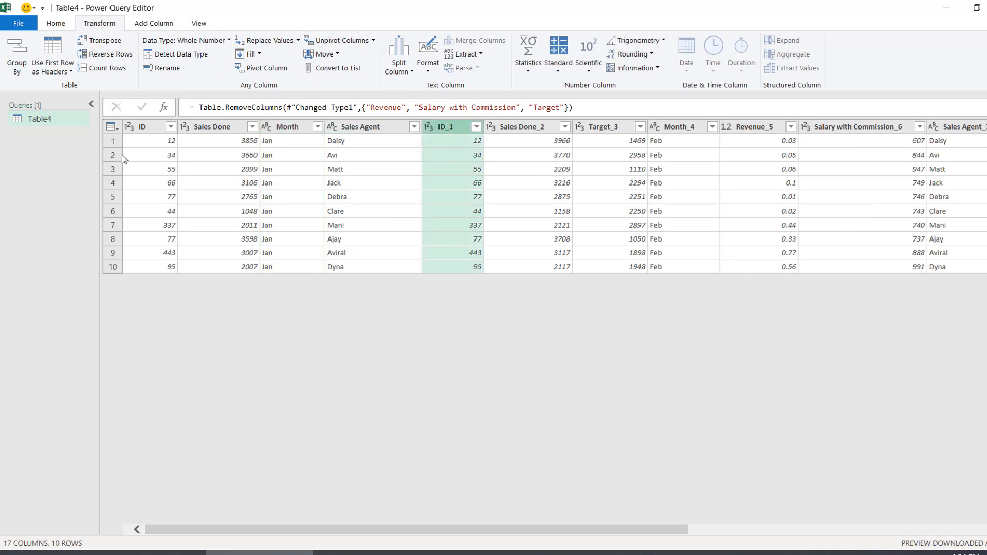
{"action": "left_click", "coordinate": [137, 126]}
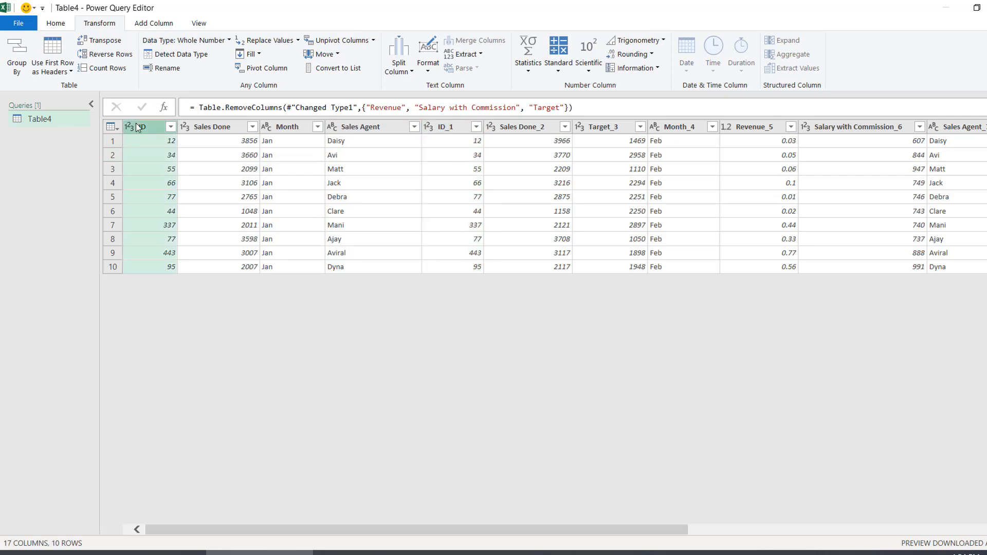
{"action": "left_click", "coordinate": [448, 126]}
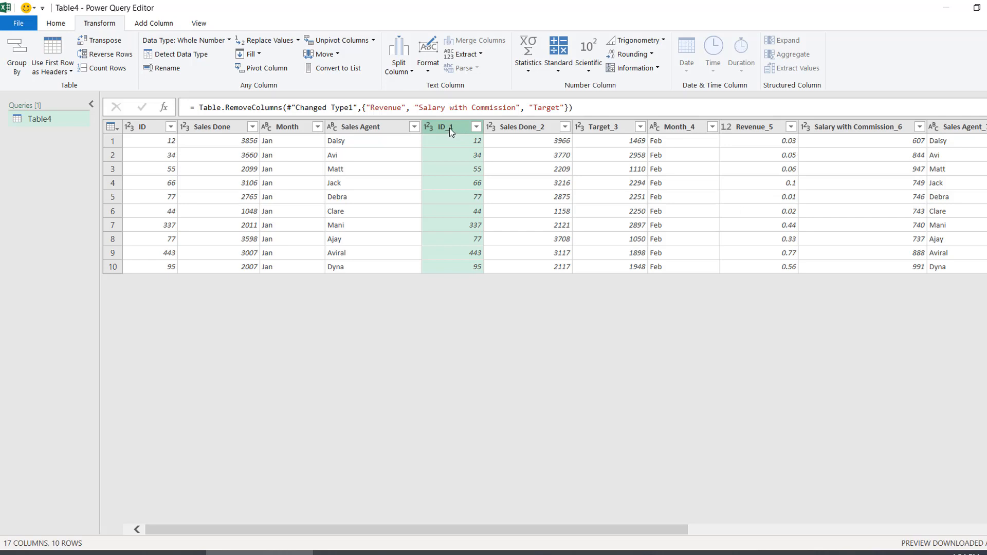
{"action": "left_click", "coordinate": [522, 132]}
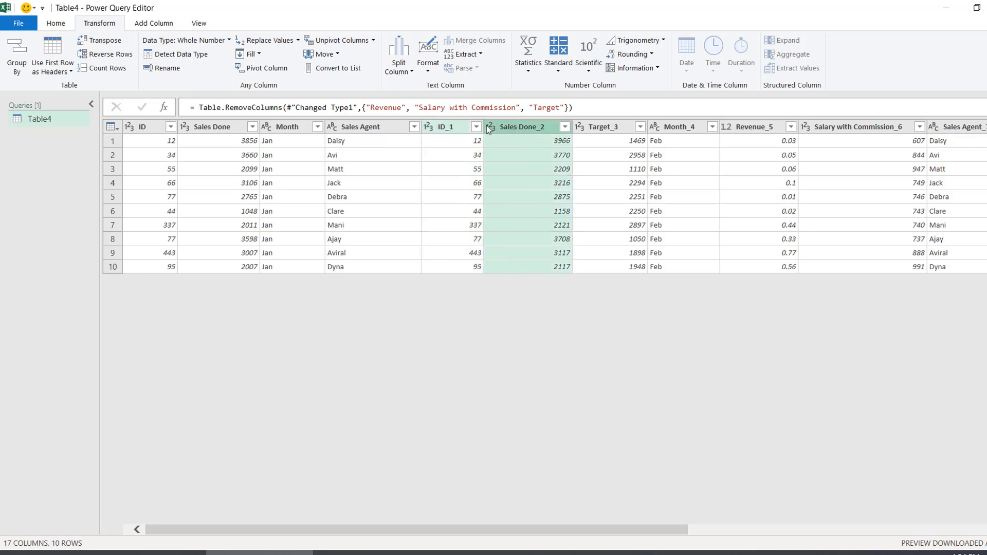
Remove the Target_3 and Revenue_5 columns from the February data.
{"action": "left_click", "coordinate": [612, 129]}
{"action": "right_click", "coordinate": [612, 125]}
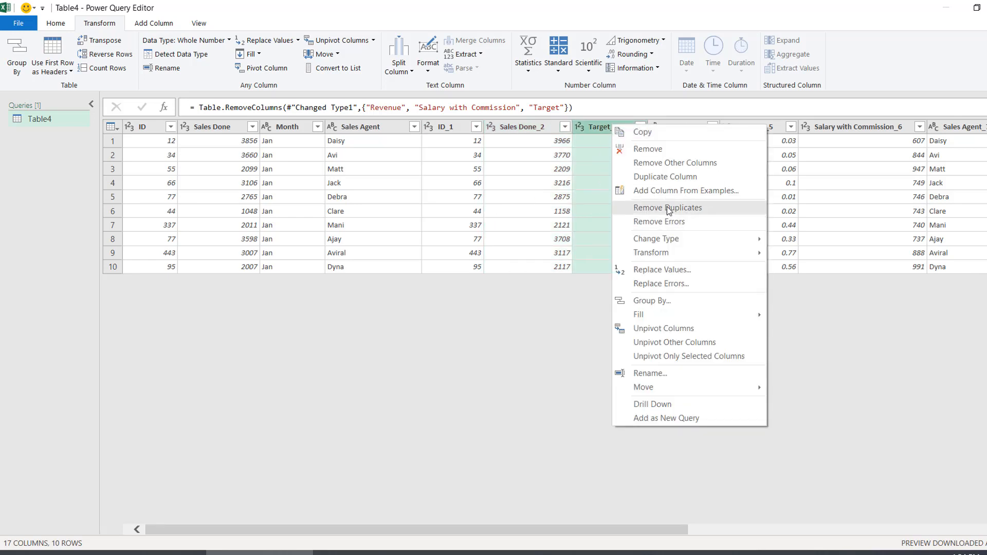
{"action": "left_click", "coordinate": [653, 148]}
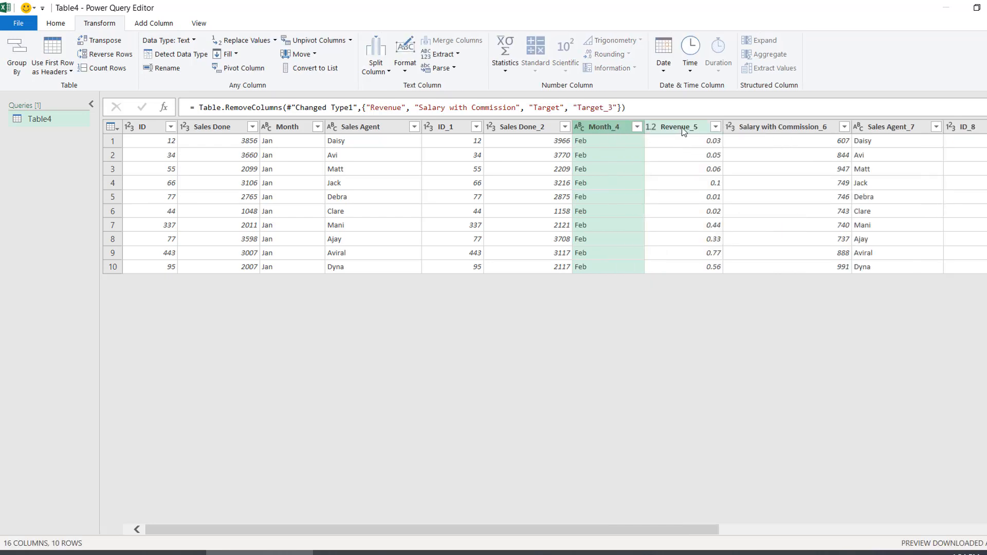
{"action": "left_click", "coordinate": [684, 131]}
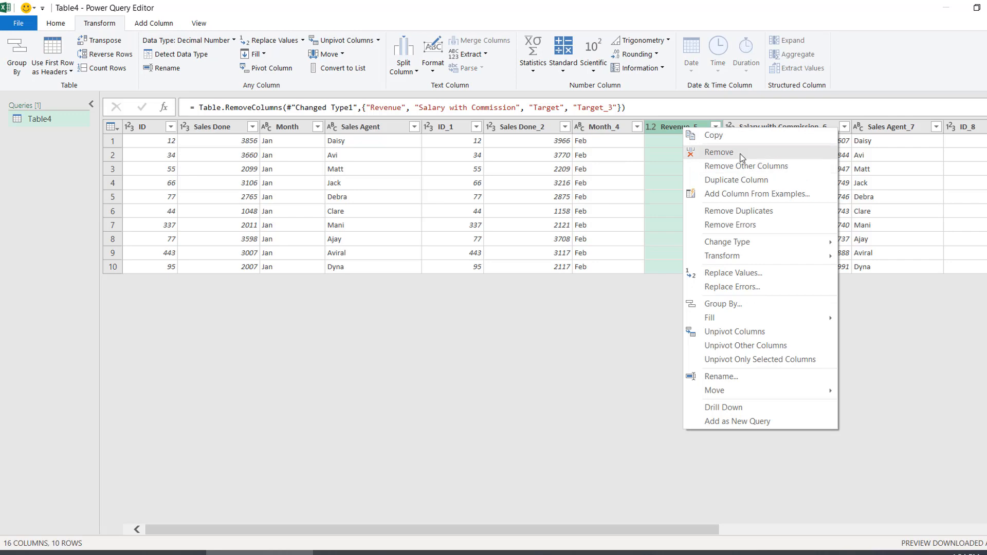
{"action": "left_click", "coordinate": [742, 157]}
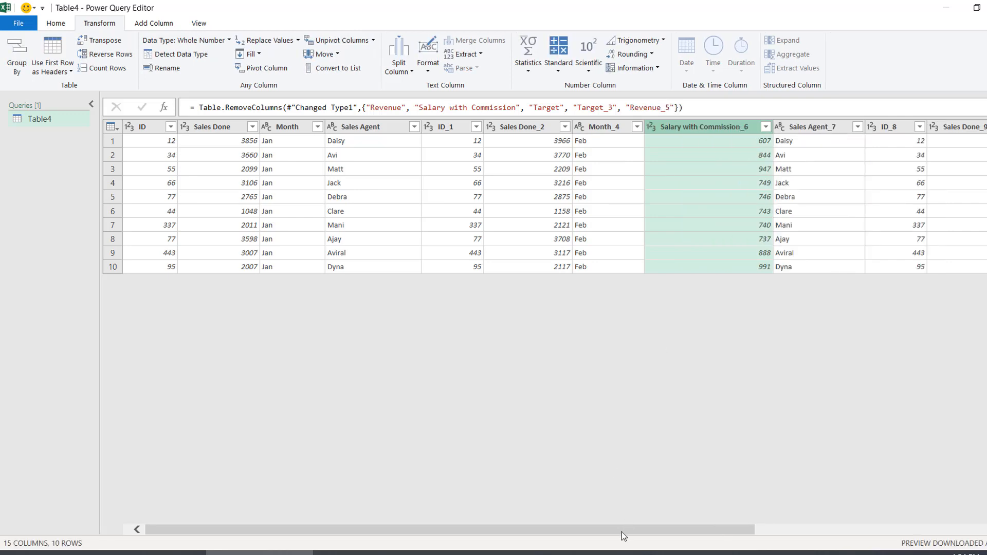
Remove Salary with Commission_6, Target_10, Revenue_12 and the salary with commission column directly after Revenue_12 together.
{"action": "left_click_drag", "start_coordinate": [622, 531], "coordinate": [788, 530]}
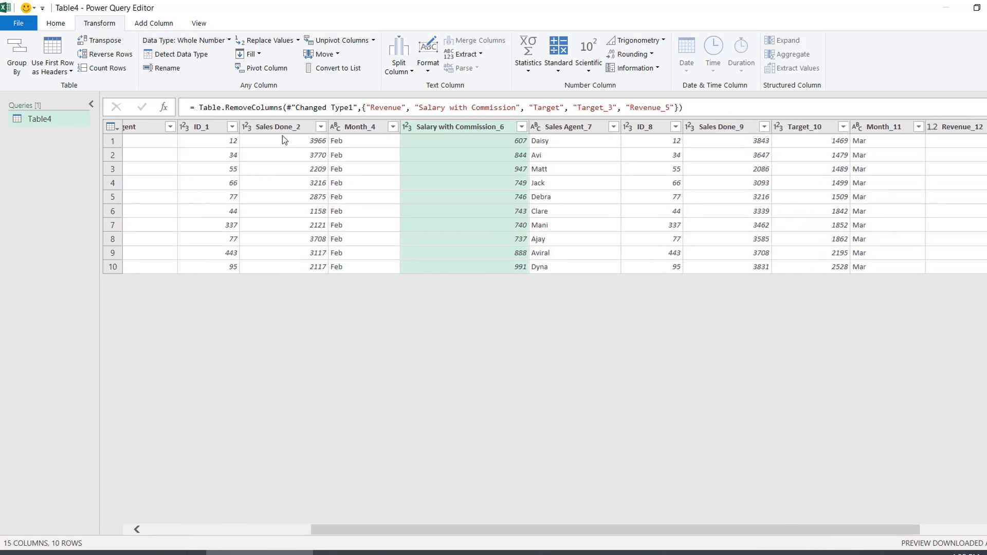
{"action": "left_click", "coordinate": [459, 128]}
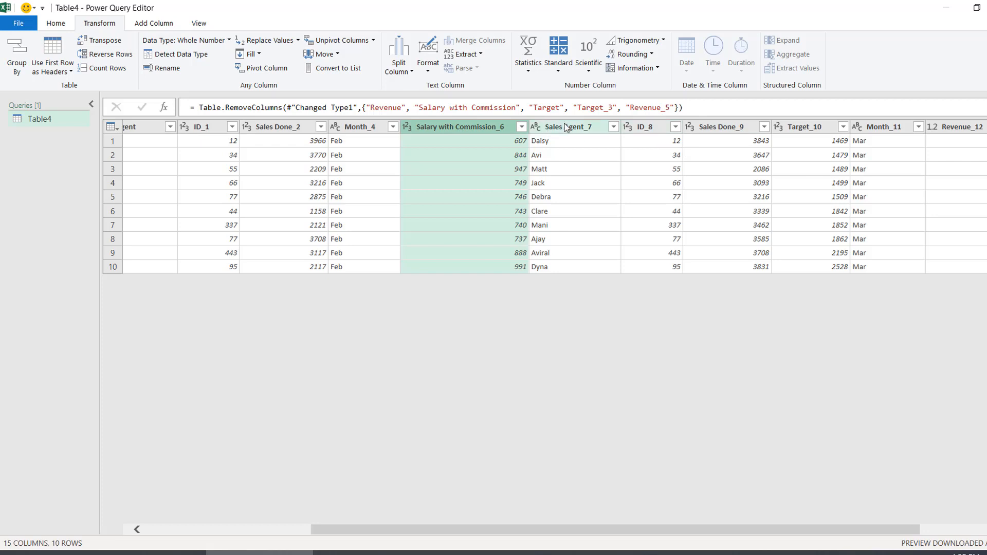
{"action": "left_click", "coordinate": [815, 128], "text": "ctrl"}
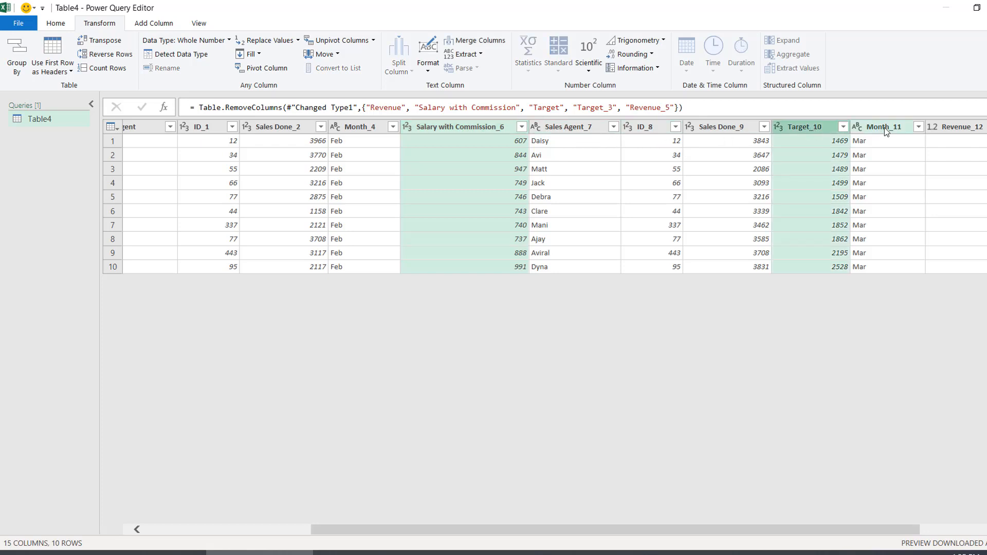
{"action": "left_click", "coordinate": [966, 128], "text": "ctrl"}
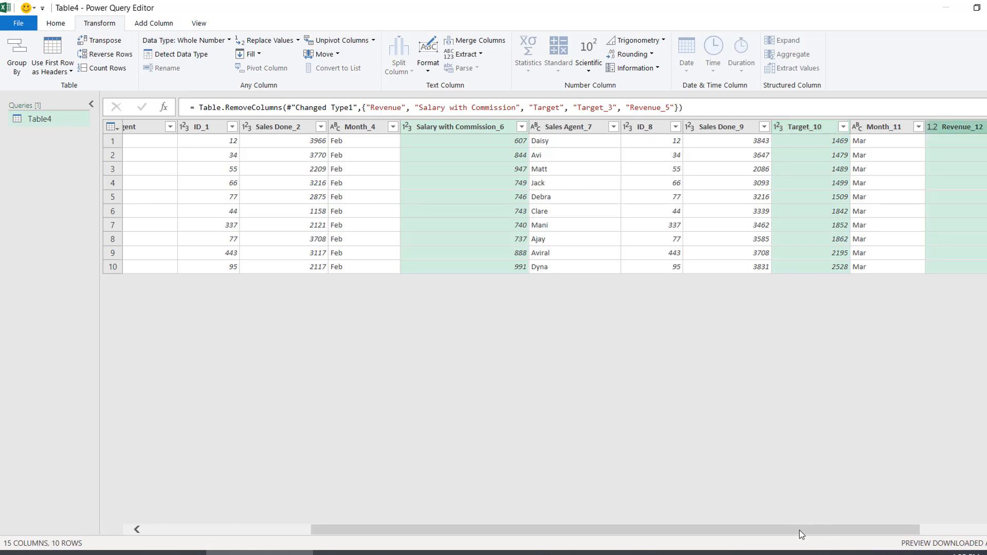
{"action": "left_click_drag", "start_coordinate": [800, 529], "coordinate": [886, 528]}
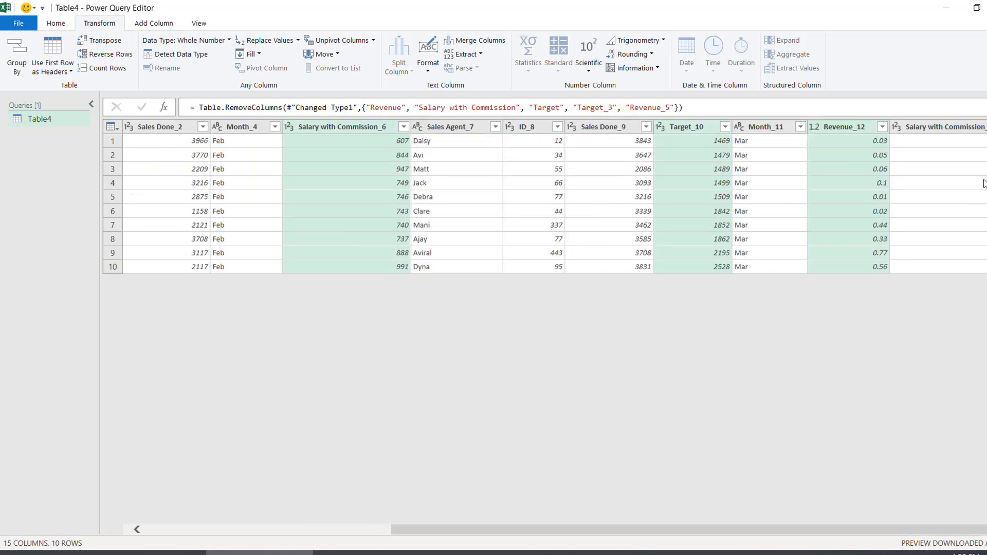
{"action": "left_click", "coordinate": [944, 129], "text": "ctrl"}
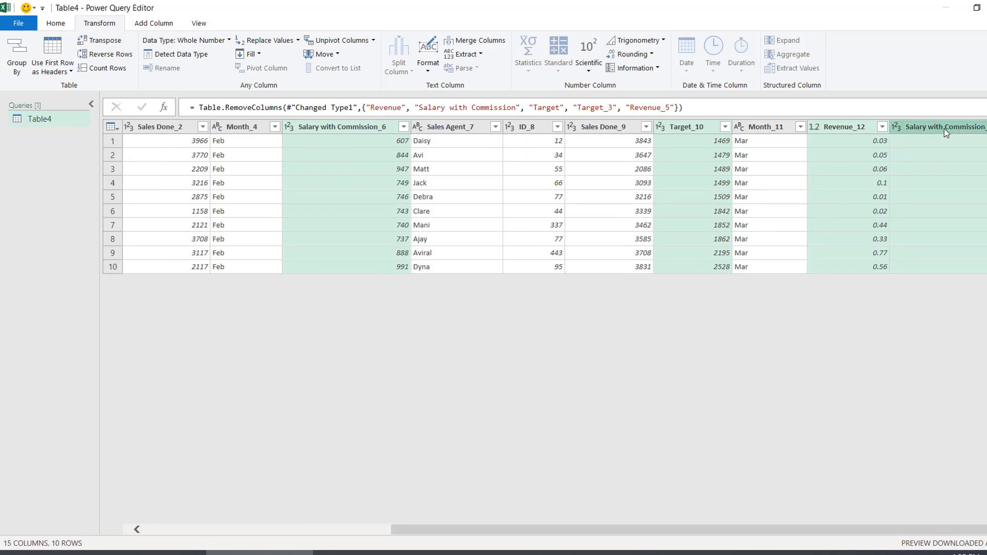
{"action": "right_click", "coordinate": [943, 129]}
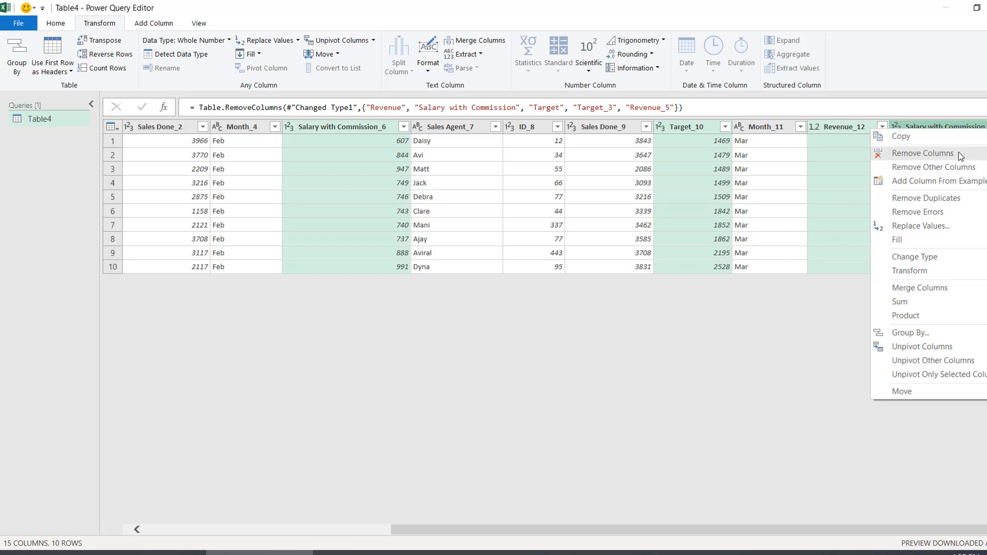
{"action": "left_click", "coordinate": [944, 150]}
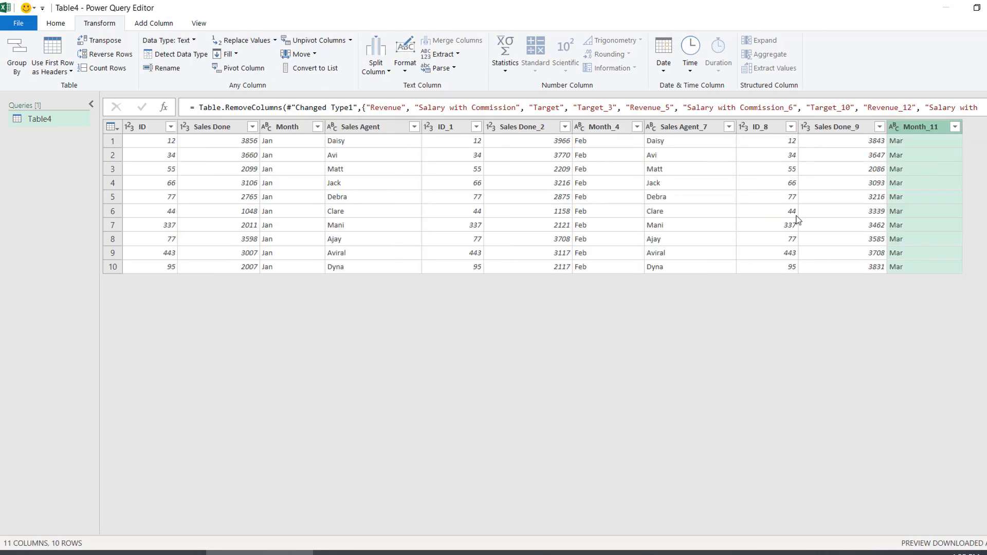
Examine the repeated monthly column blocks by selecting Sales Agent_7 through Month_11 and Sales Agent through Month_4.
{"action": "left_click", "coordinate": [760, 129]}
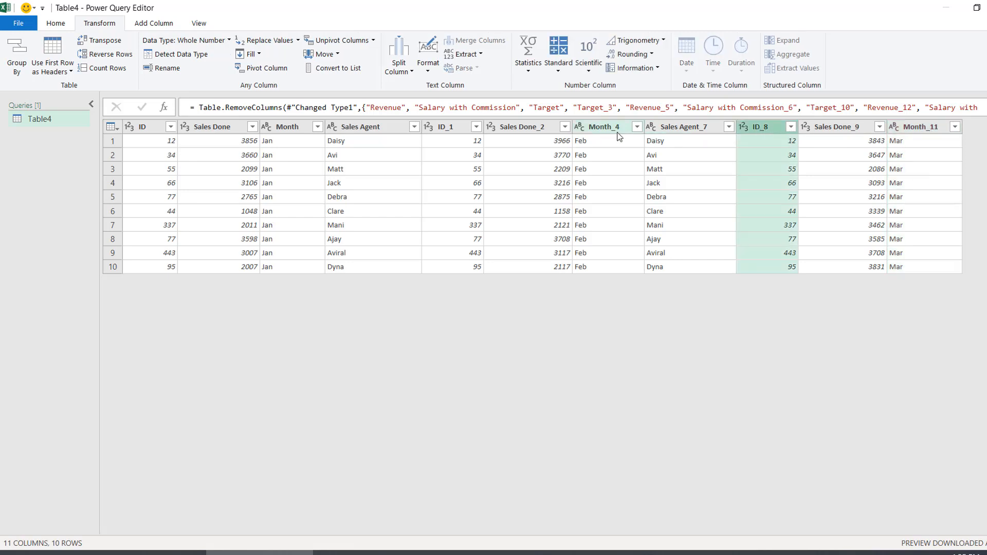
{"action": "left_click", "coordinate": [678, 128]}
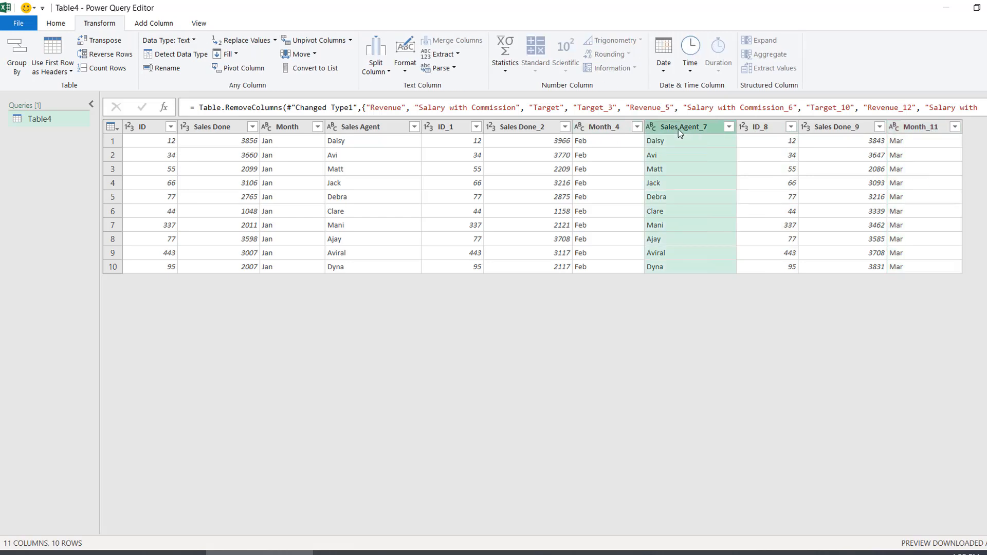
{"action": "left_click", "coordinate": [766, 129], "text": "ctrl"}
{"action": "left_click", "coordinate": [850, 129], "text": "ctrl"}
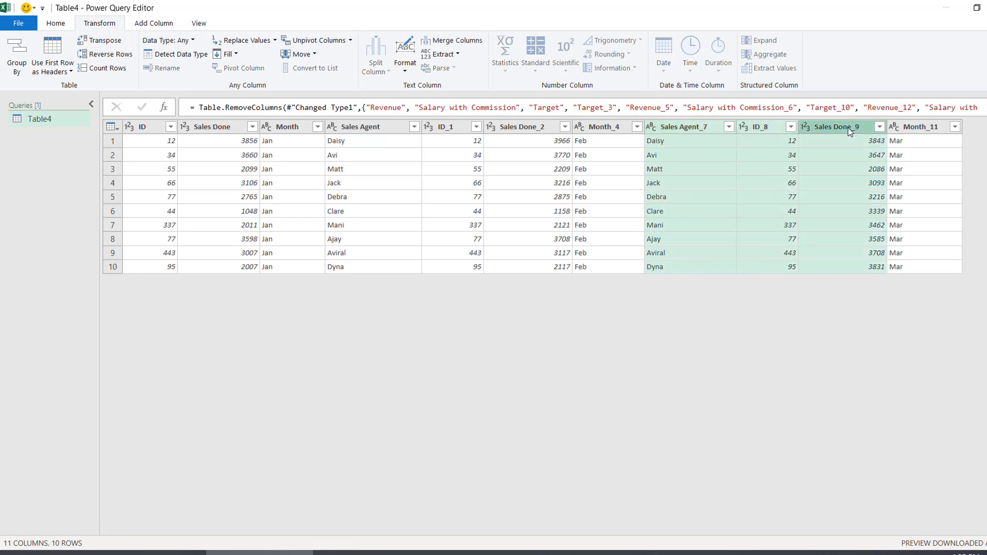
{"action": "left_click", "coordinate": [936, 128], "text": "ctrl"}
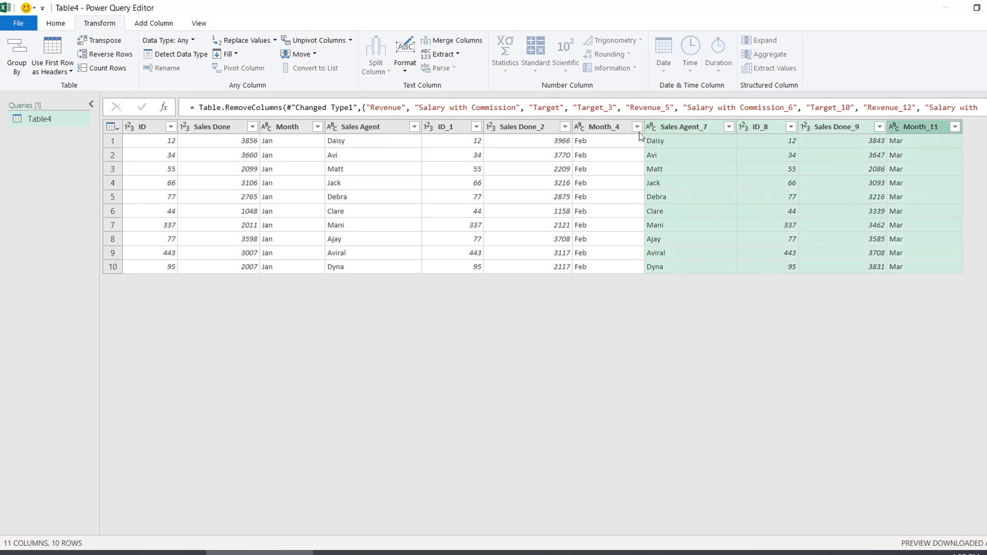
{"action": "left_click", "coordinate": [378, 131]}
{"action": "left_click", "coordinate": [453, 131], "text": "ctrl"}
{"action": "left_click", "coordinate": [522, 128], "text": "ctrl"}
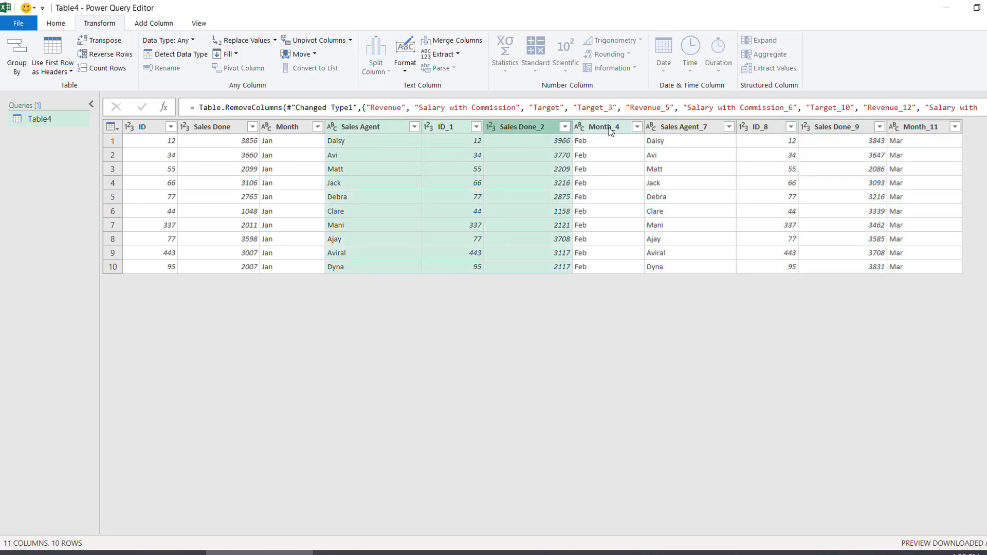
{"action": "left_click", "coordinate": [611, 131], "text": "ctrl"}
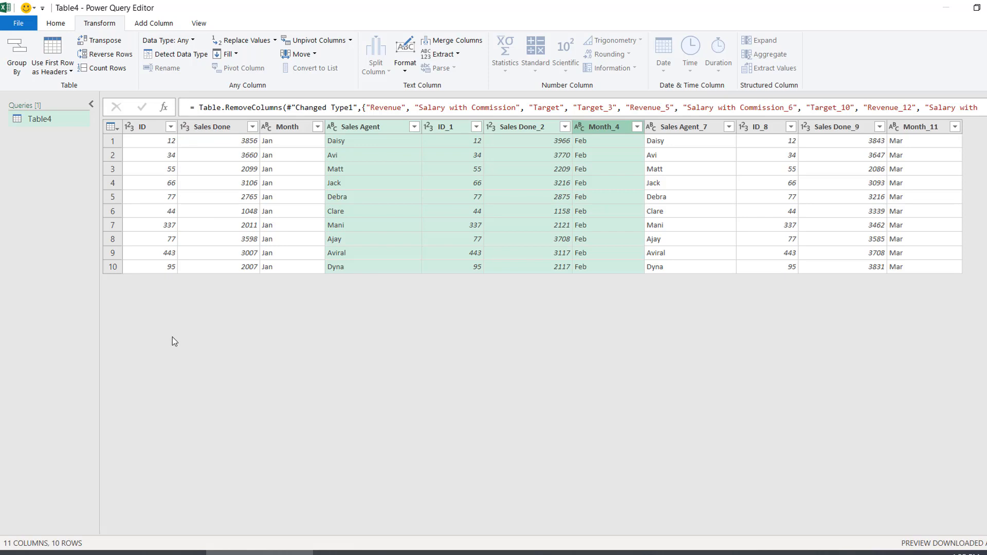
{"action": "left_click", "coordinate": [366, 125]}
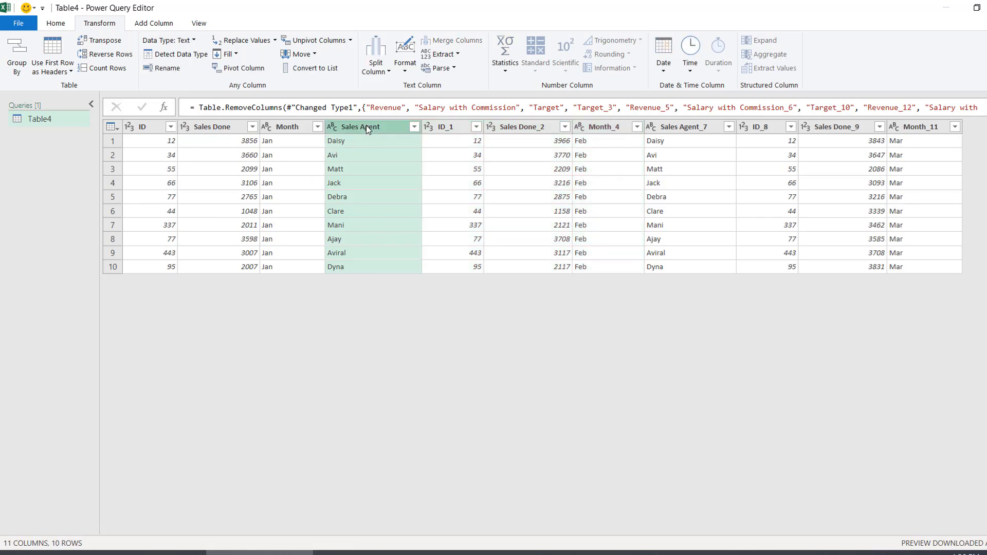
{"action": "left_click", "coordinate": [606, 125], "text": "shift"}
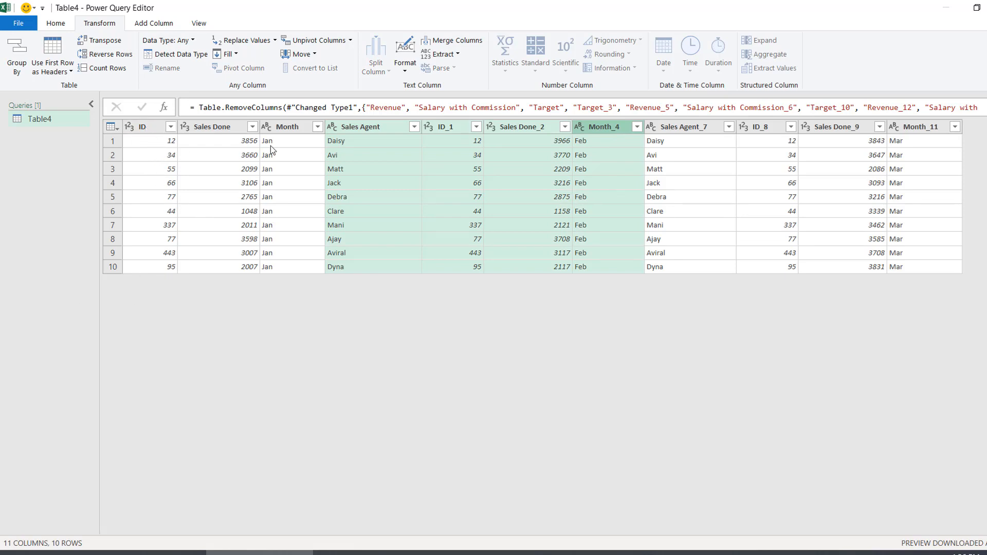
{"action": "left_click", "coordinate": [365, 126]}
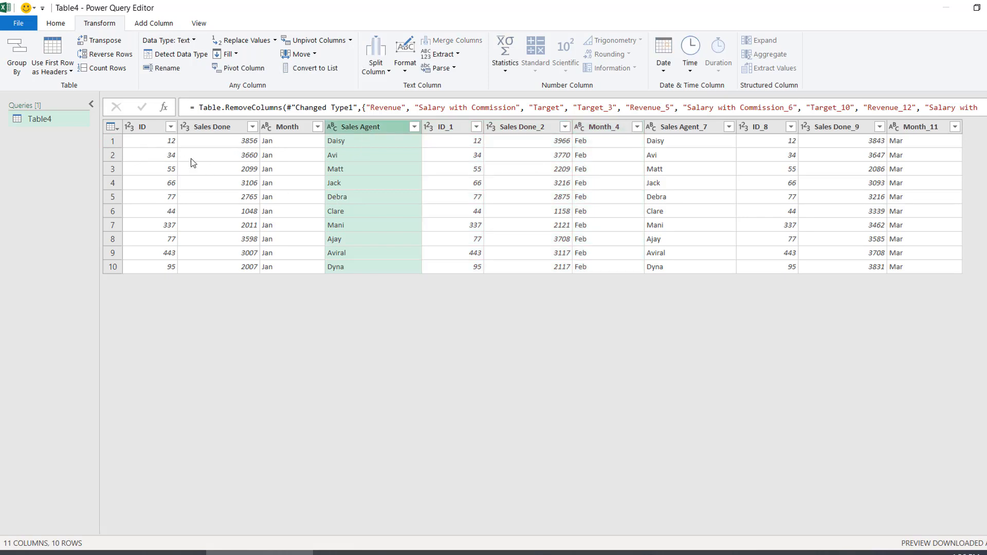
Duplicate the Table4 query, and duplicate the resulting copy to have three queries.
{"action": "right_click", "coordinate": [48, 119]}
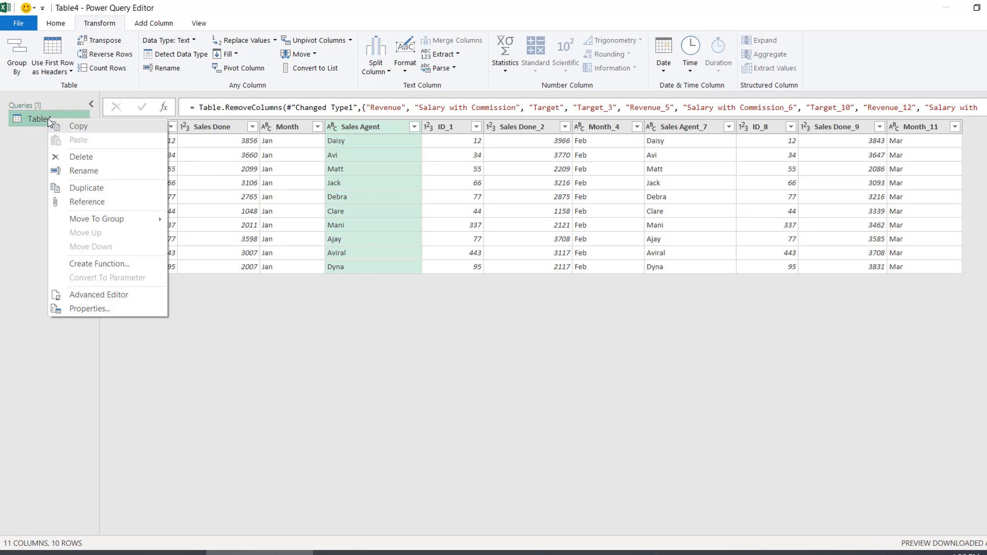
{"action": "left_click", "coordinate": [85, 188]}
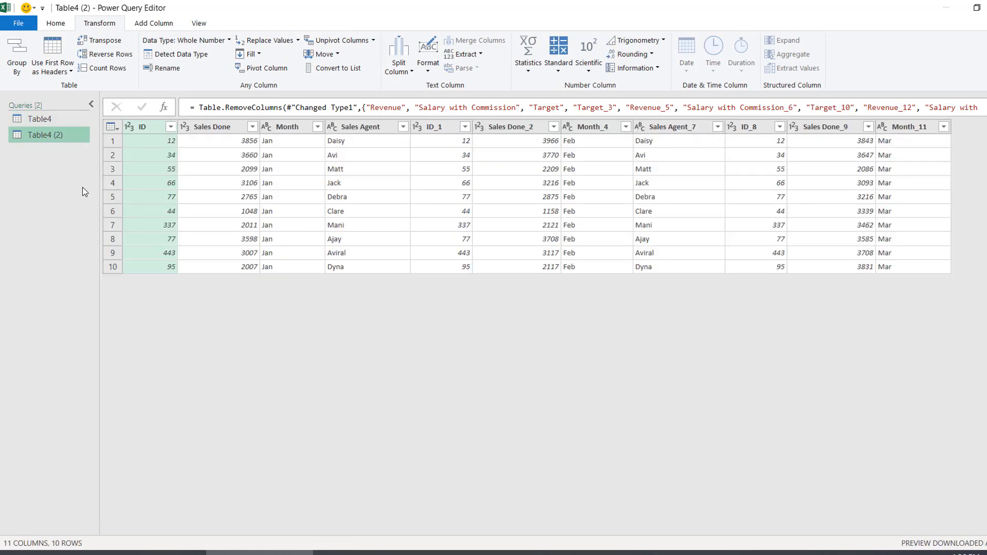
{"action": "right_click", "coordinate": [55, 134]}
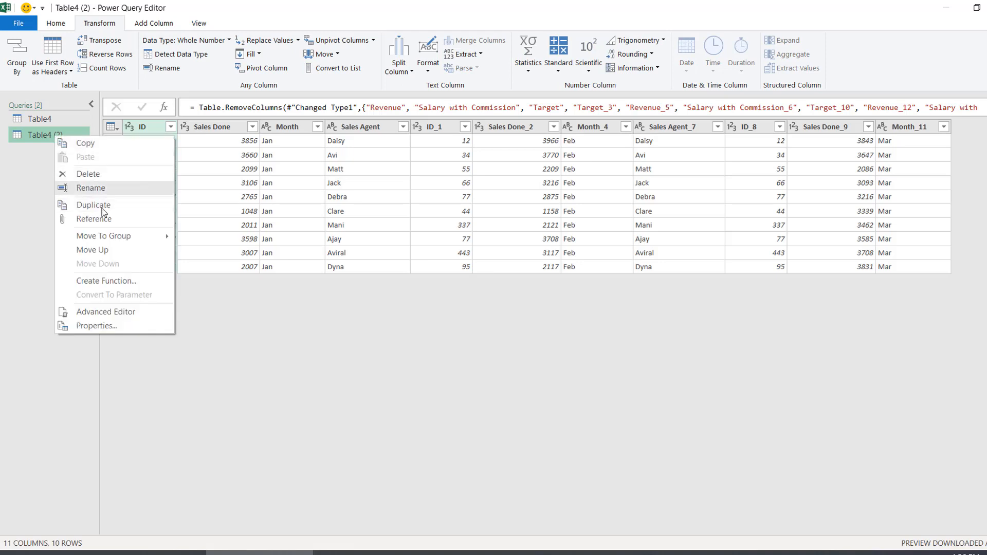
{"action": "left_click", "coordinate": [102, 205]}
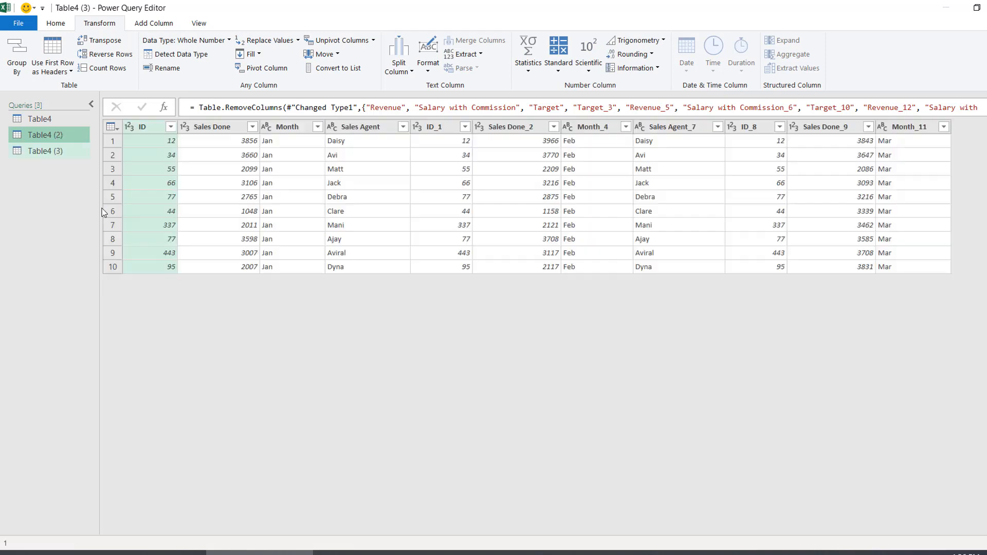
Rename the original Table4 query as JAN_D.
{"action": "left_click", "coordinate": [50, 122]}
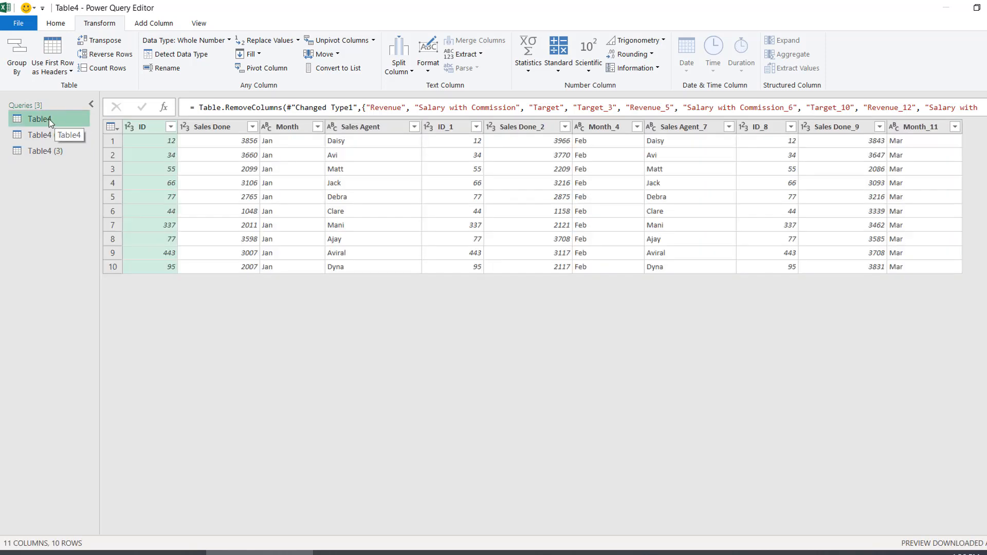
{"action": "right_click", "coordinate": [51, 117]}
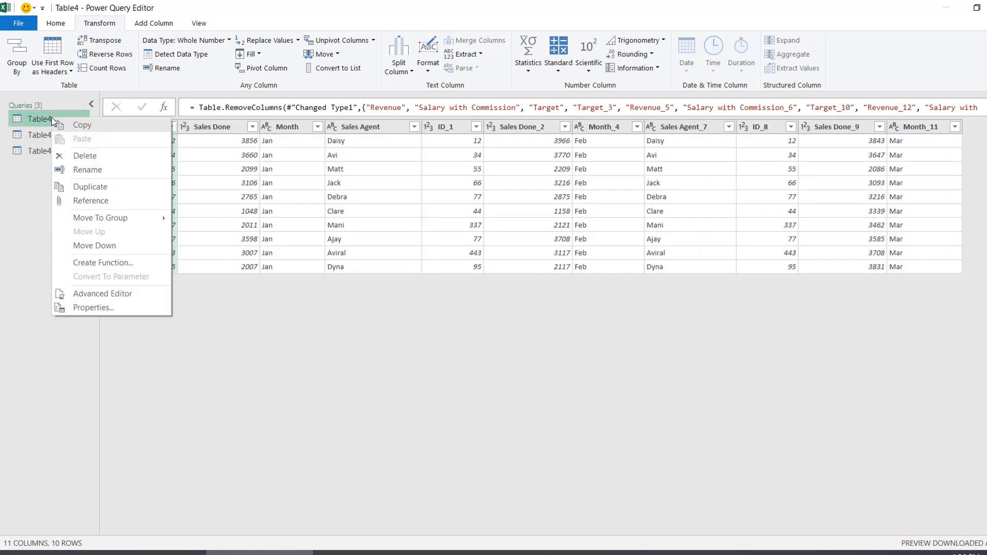
{"action": "left_click", "coordinate": [91, 171]}
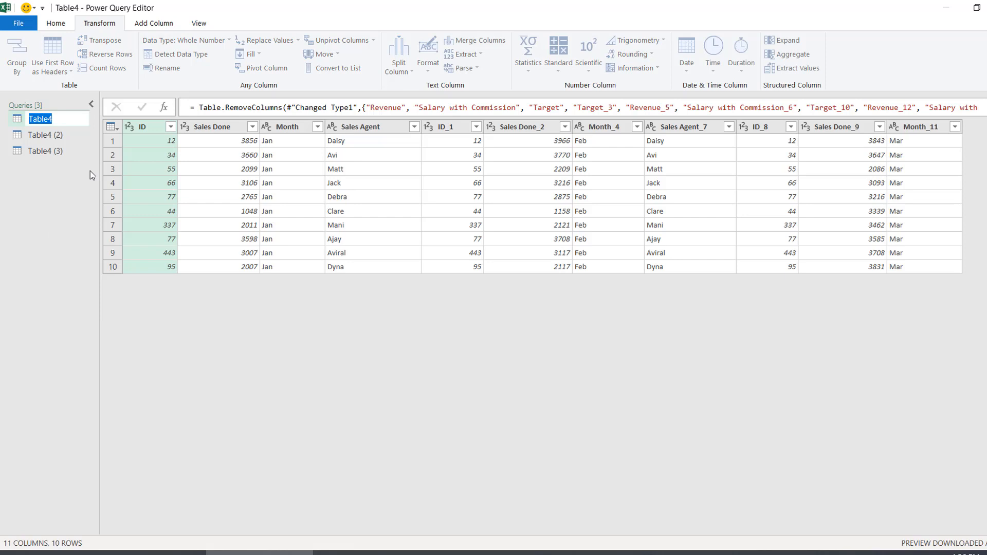
{"action": "type", "text": "JAN_D"}
{"action": "key", "text": "Return"}
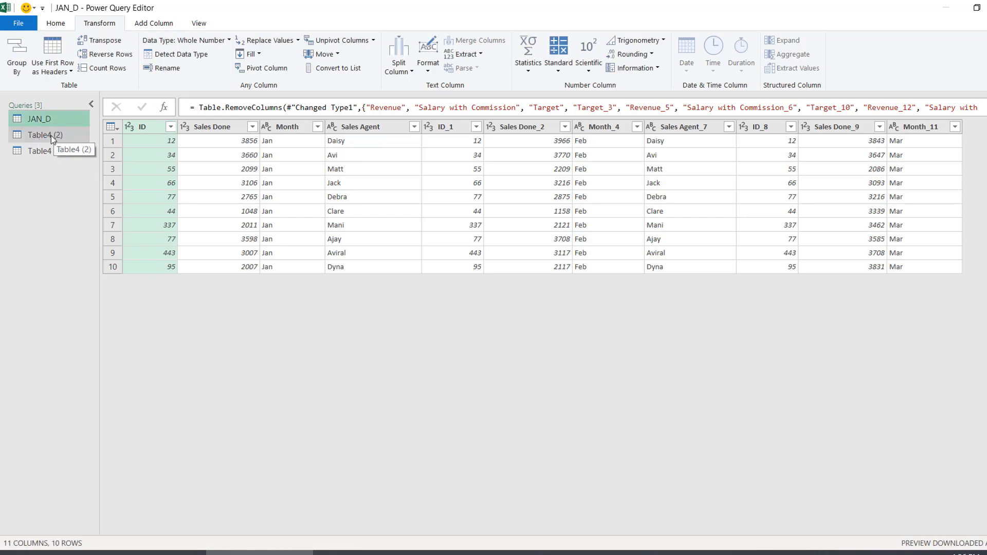
Rename the Table4 (2) query as FEB_D.
{"action": "left_click", "coordinate": [51, 135]}
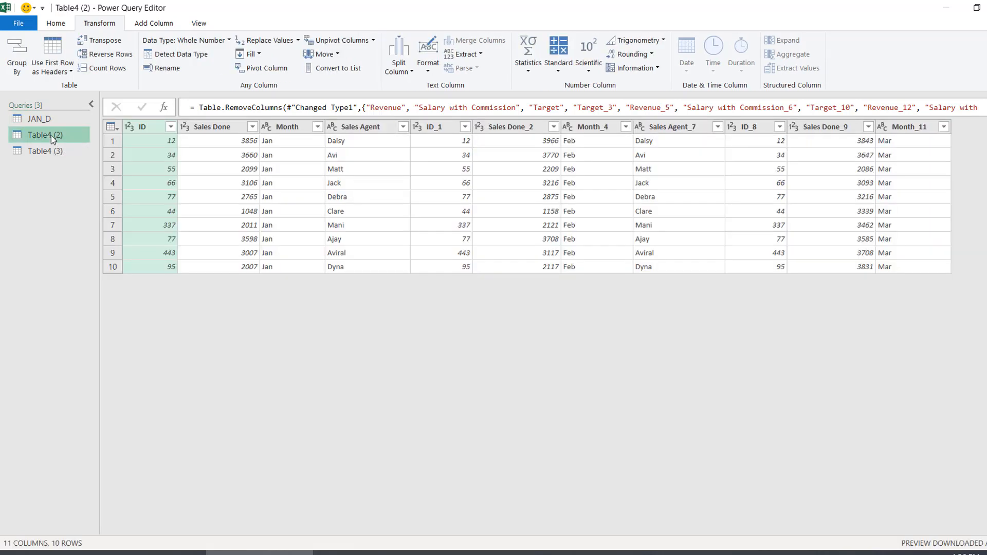
{"action": "left_click", "coordinate": [51, 135]}
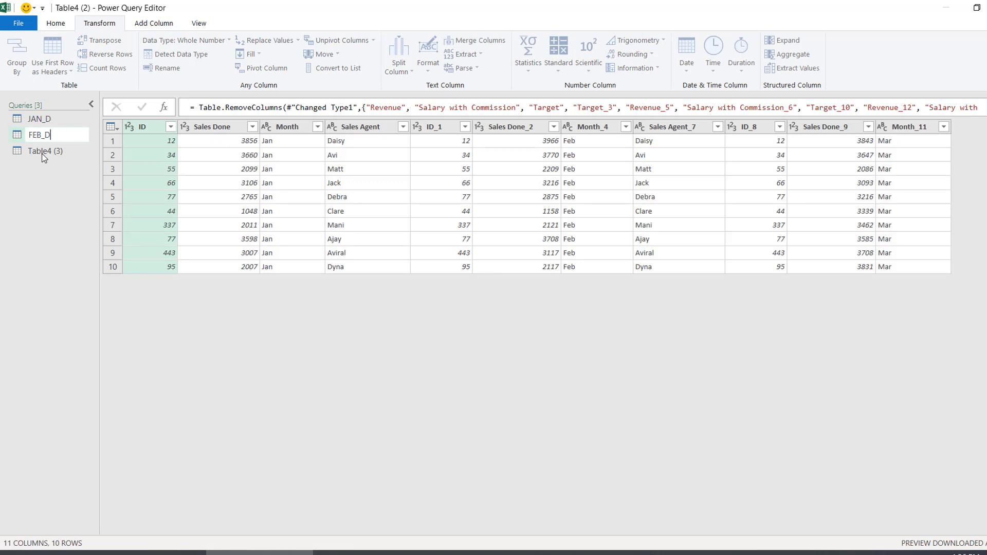
{"action": "key", "text": "Return"}
Rename the Table4 (3) query as MAR_D.
{"action": "left_click", "coordinate": [42, 152]}
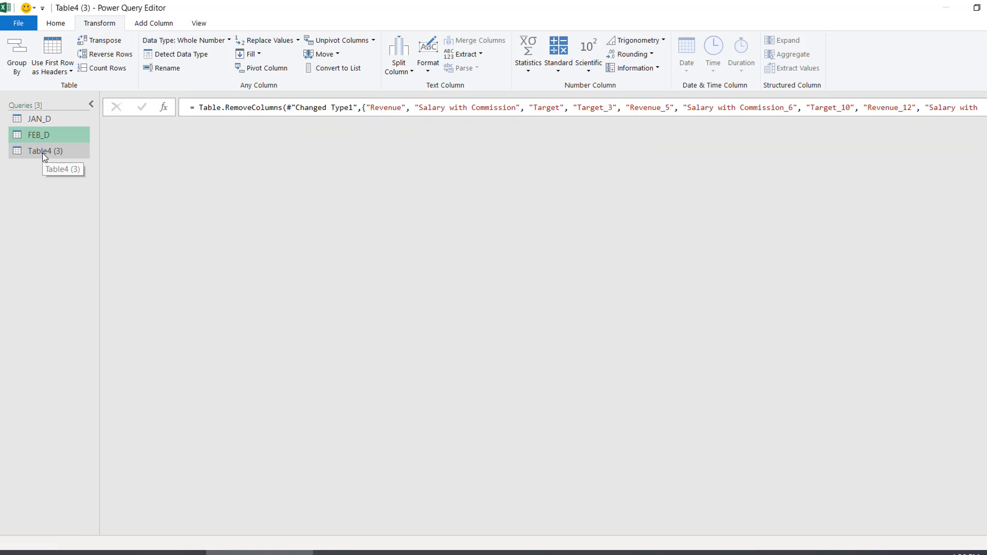
{"action": "left_click", "coordinate": [44, 155]}
{"action": "type", "text": "MAR_d"}
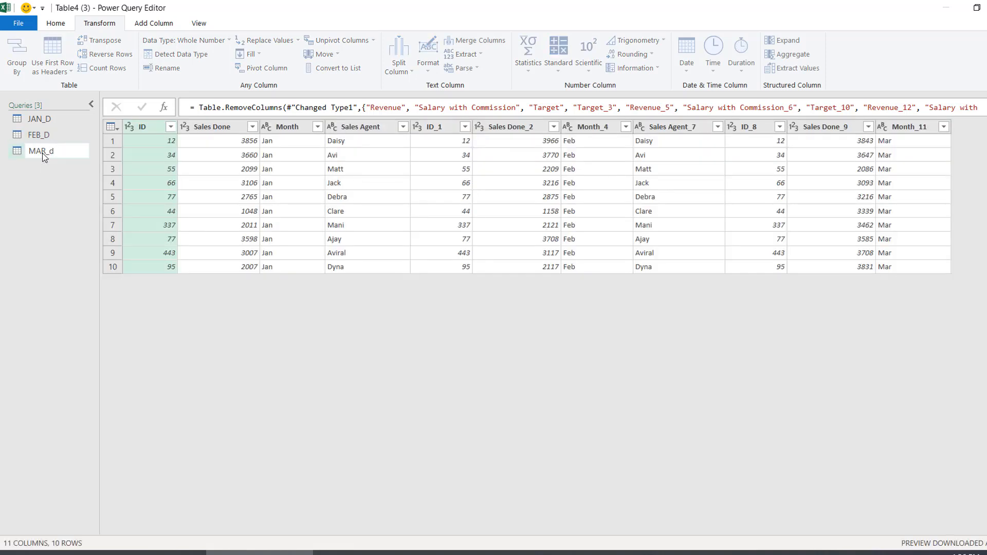
{"action": "key", "text": "BackSpace"}
{"action": "type", "text": "D"}
{"action": "key", "text": "Return"}
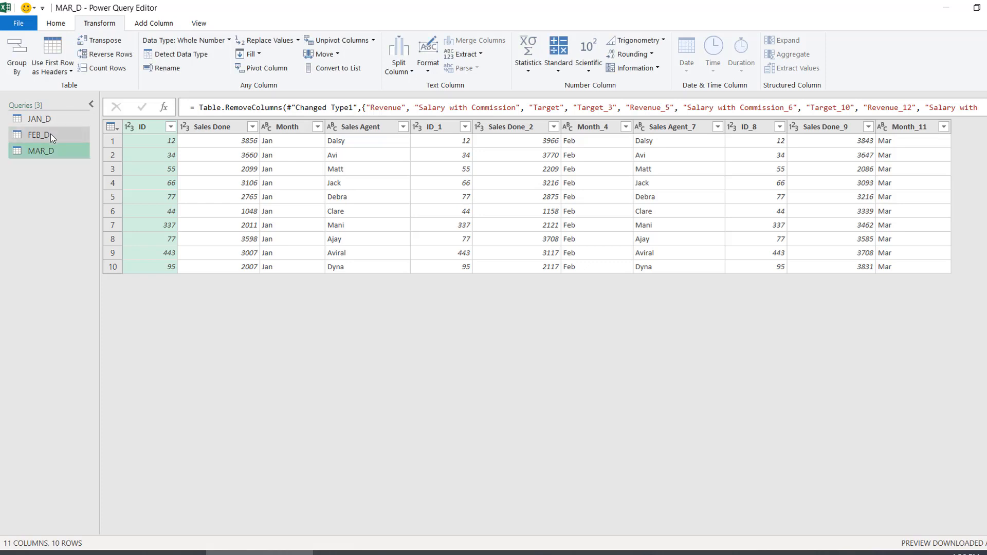
Remove the columns ID_1 through Month_11 from the JAN_D query, keeping only the January block.
{"action": "left_click", "coordinate": [50, 134]}
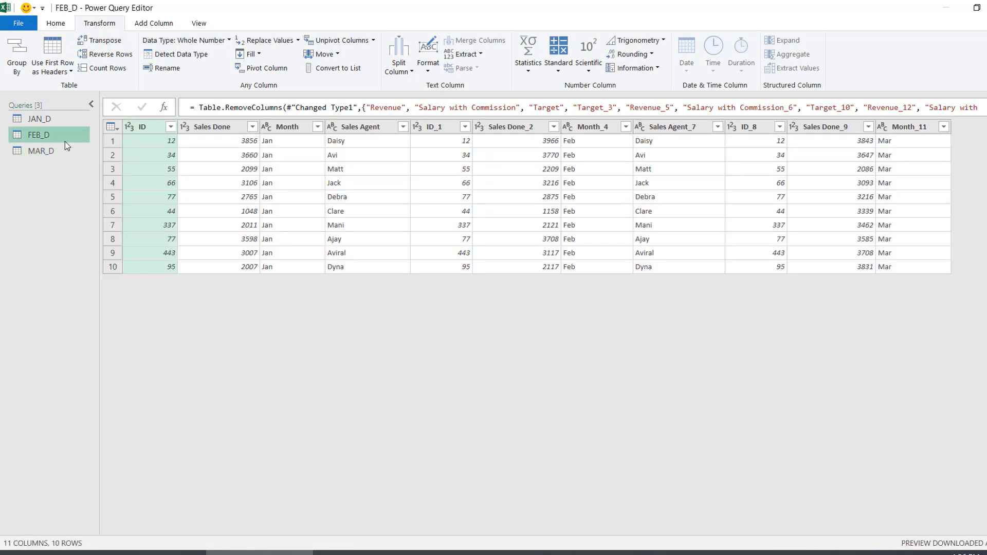
{"action": "left_click", "coordinate": [51, 152]}
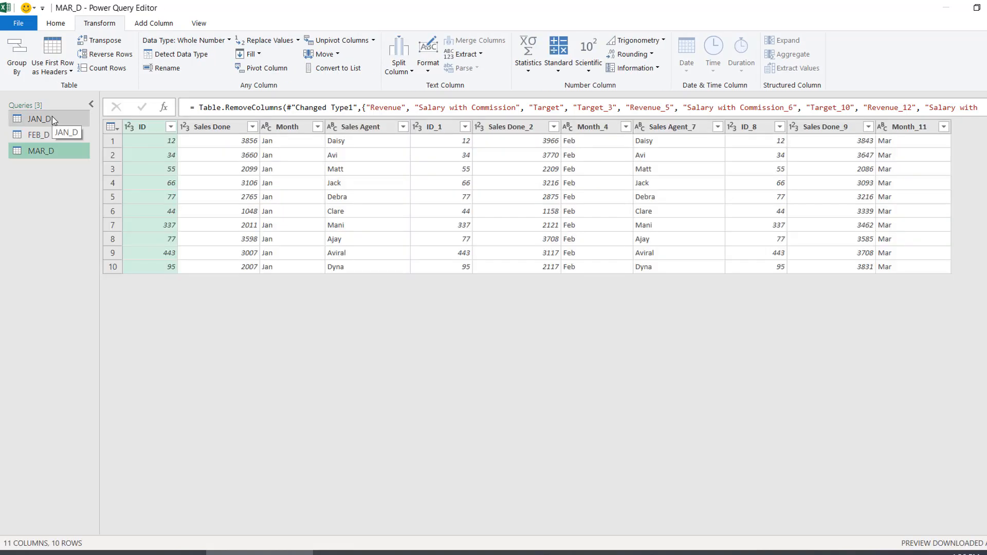
{"action": "left_click", "coordinate": [52, 117]}
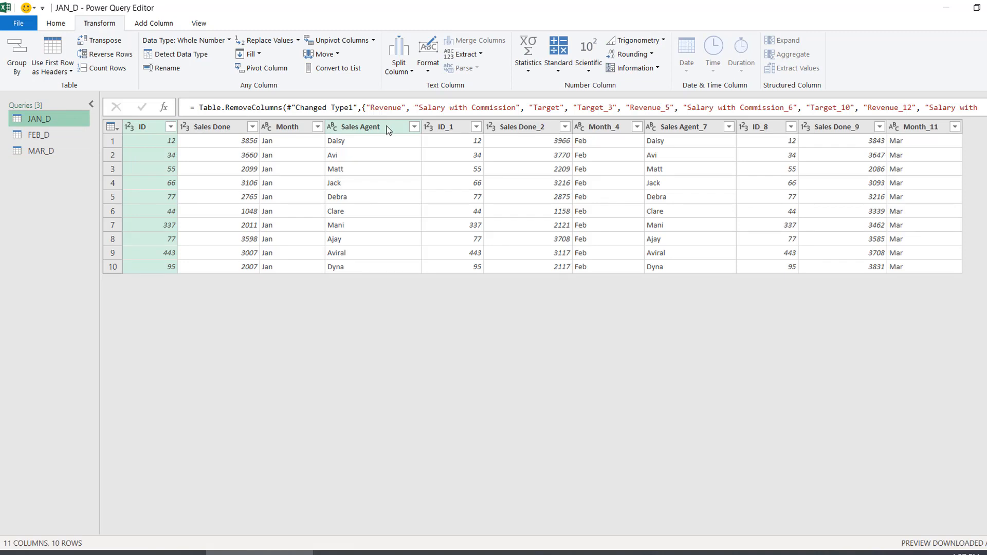
{"action": "left_click", "coordinate": [460, 129]}
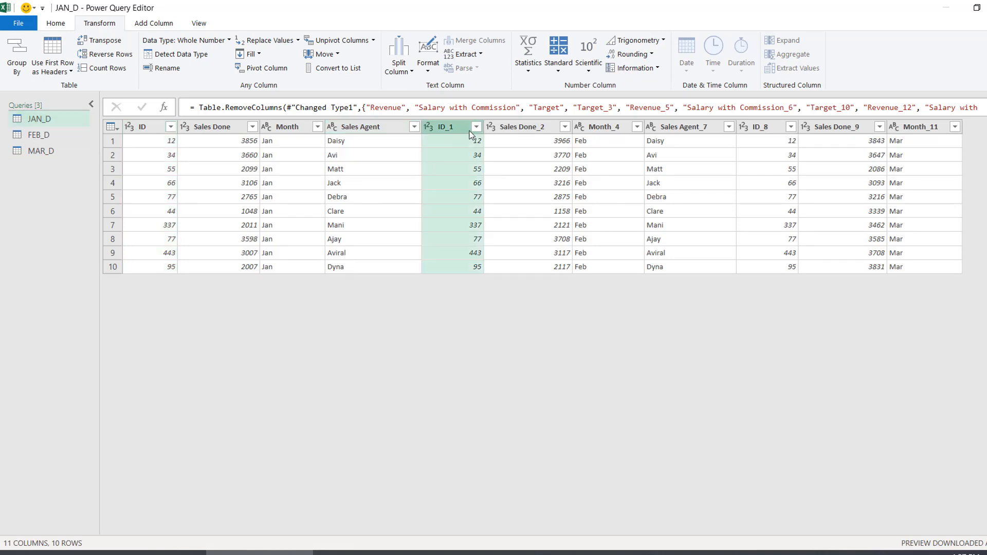
{"action": "left_click", "coordinate": [915, 127], "text": "shift"}
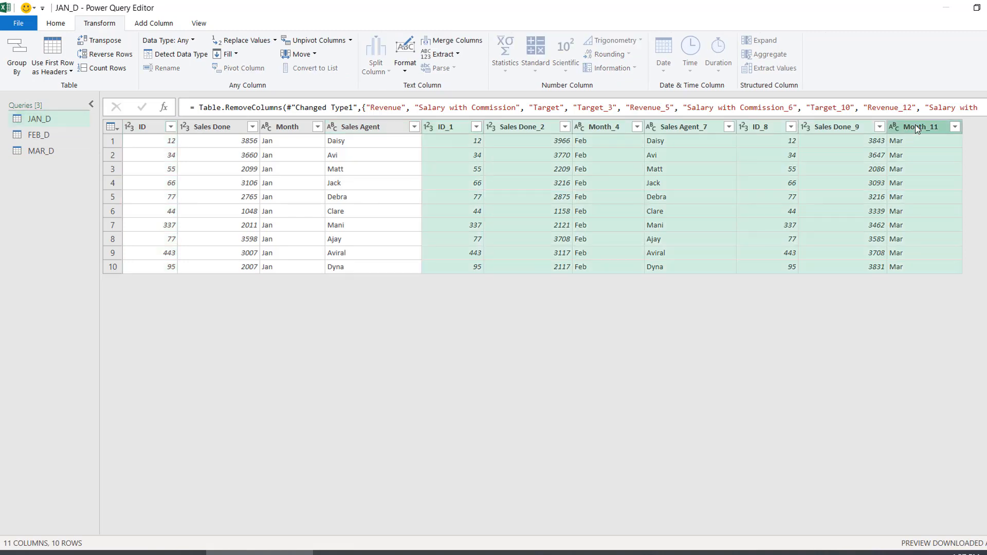
{"action": "key", "text": "Delete"}
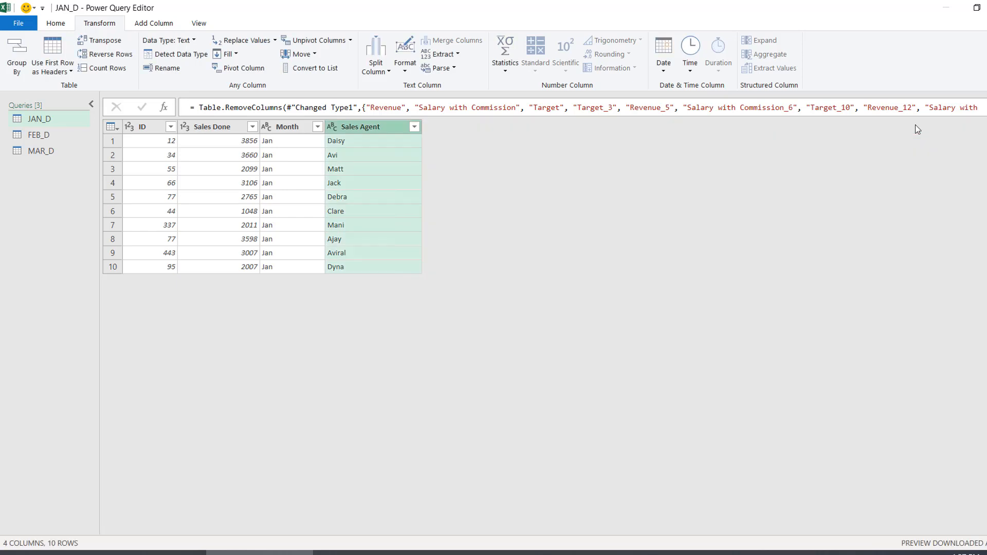
In the FEB_D query, remove the columns ID through Sales Agent and the columns ID_8 through Month_11.
{"action": "left_click", "coordinate": [31, 142]}
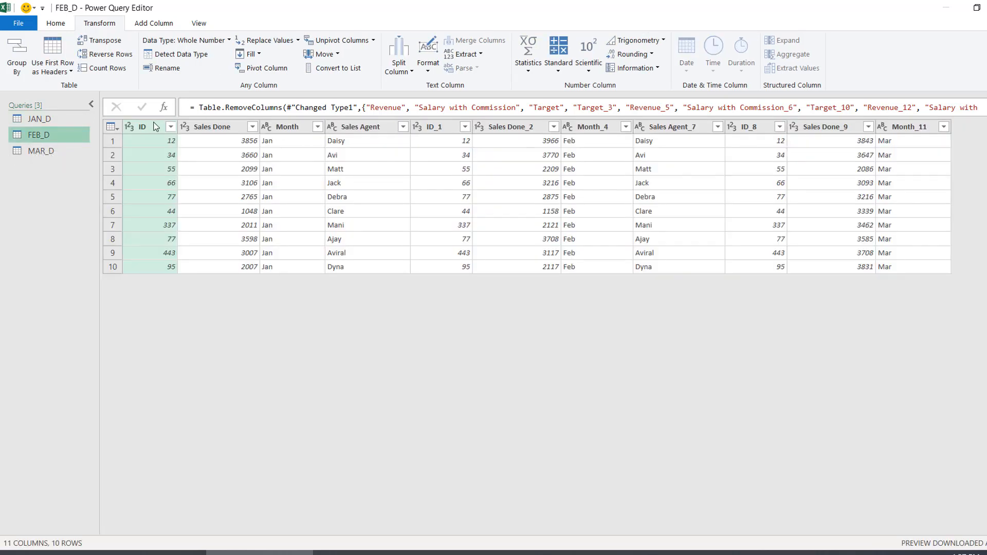
{"action": "left_click", "coordinate": [156, 127]}
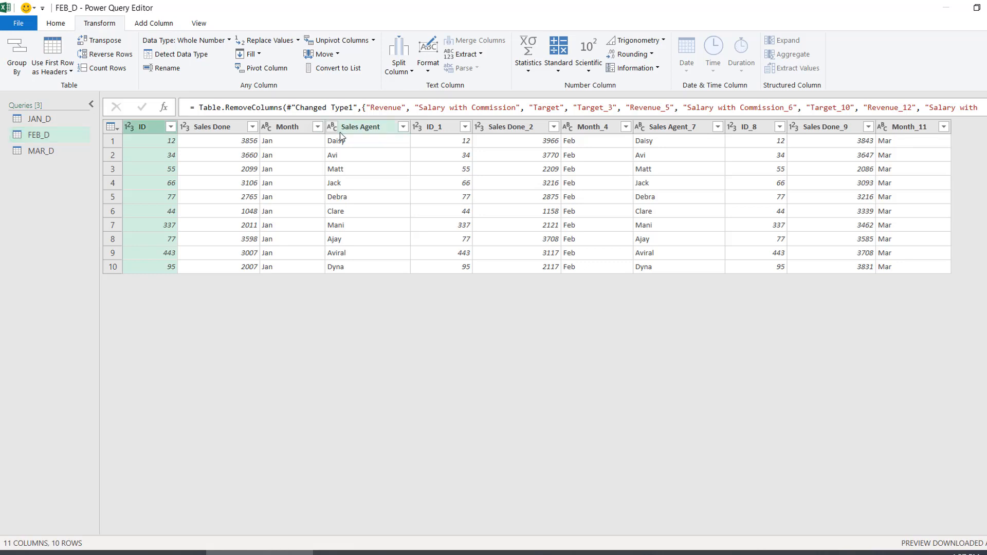
{"action": "left_click", "coordinate": [387, 128], "text": "shift"}
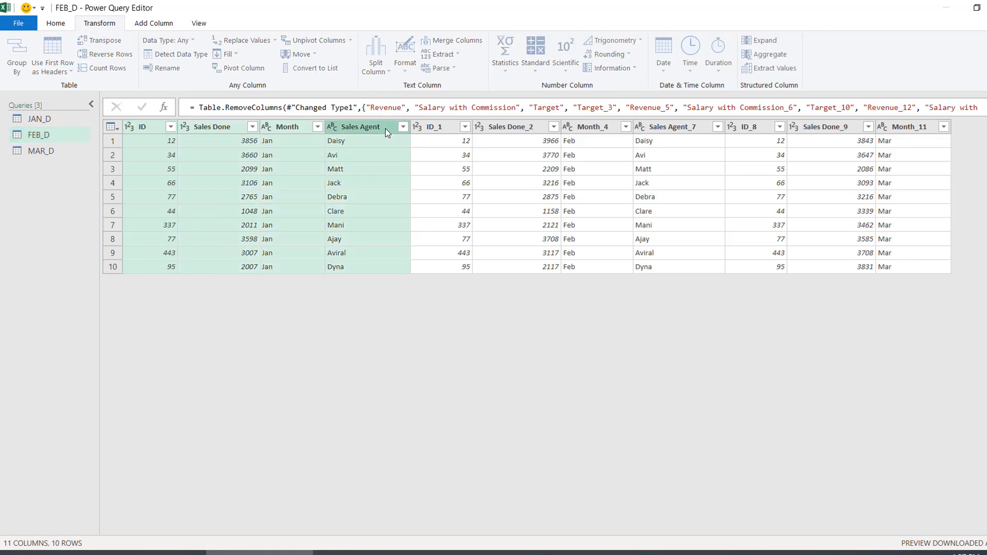
{"action": "key", "text": "Delete"}
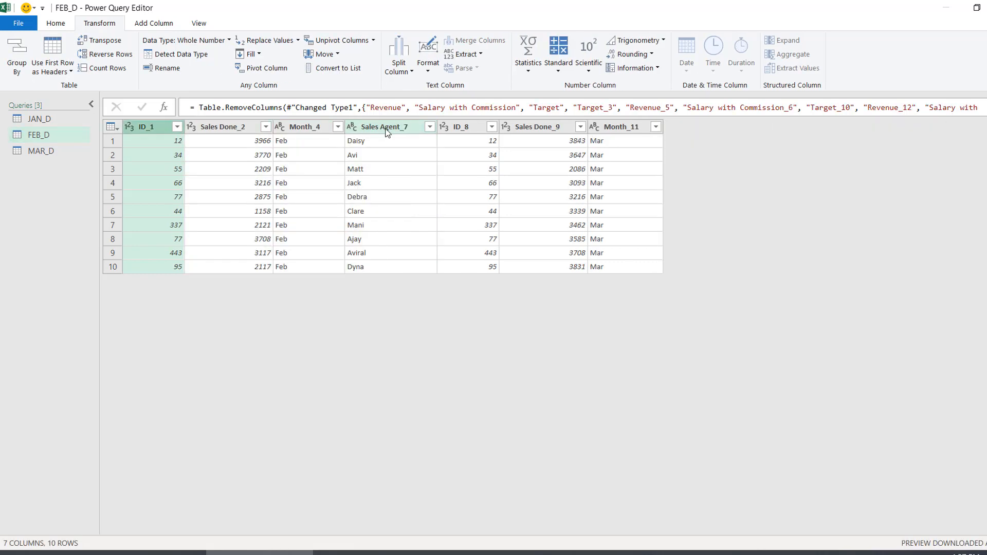
{"action": "left_click", "coordinate": [473, 131]}
{"action": "left_click", "coordinate": [637, 132], "text": "shift"}
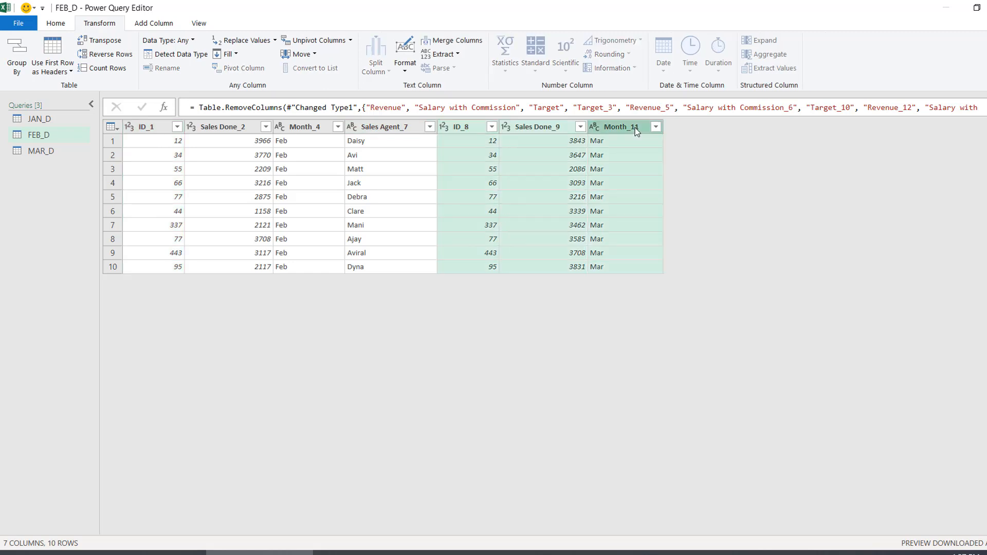
{"action": "key", "text": "Delete"}
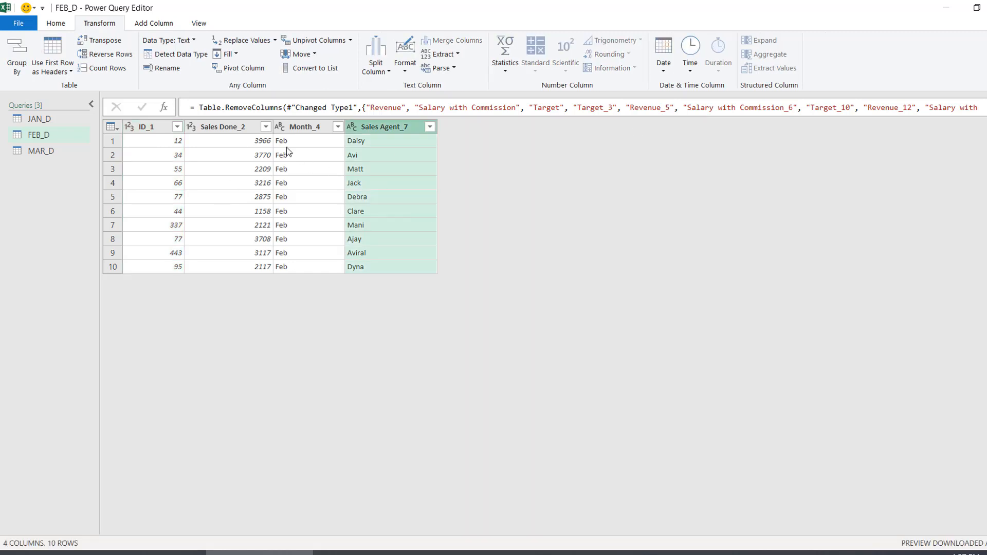
Remove the columns ID through Month_4 from the MAR_D query, keeping only the March block.
{"action": "double_click", "coordinate": [40, 149]}
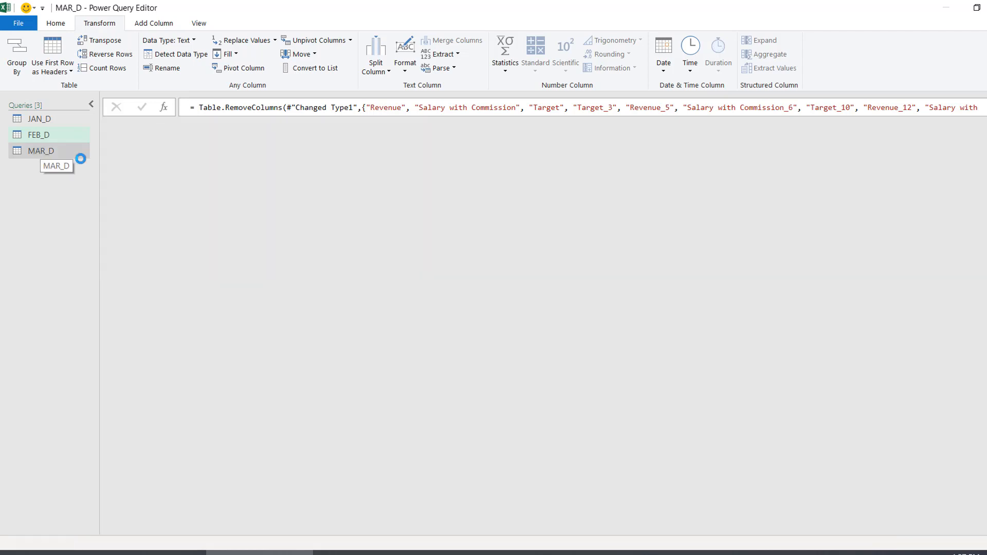
{"action": "key", "text": "Return"}
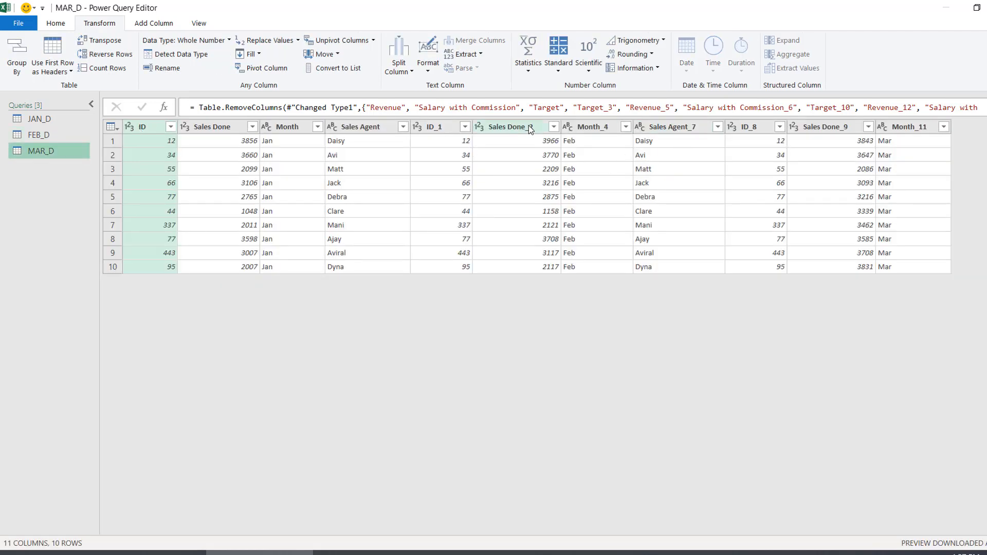
{"action": "left_click", "coordinate": [599, 130], "text": "shift"}
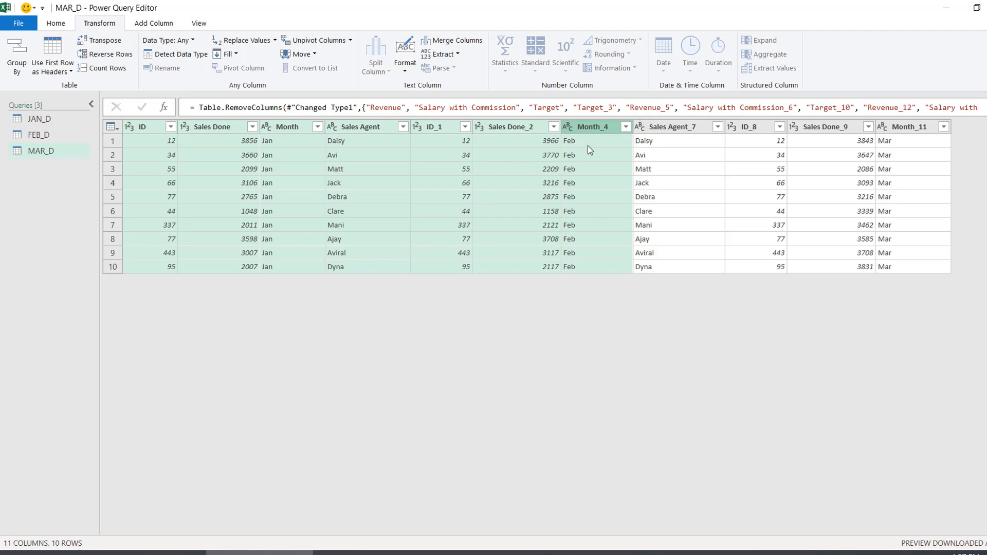
{"action": "key", "text": "Delete"}
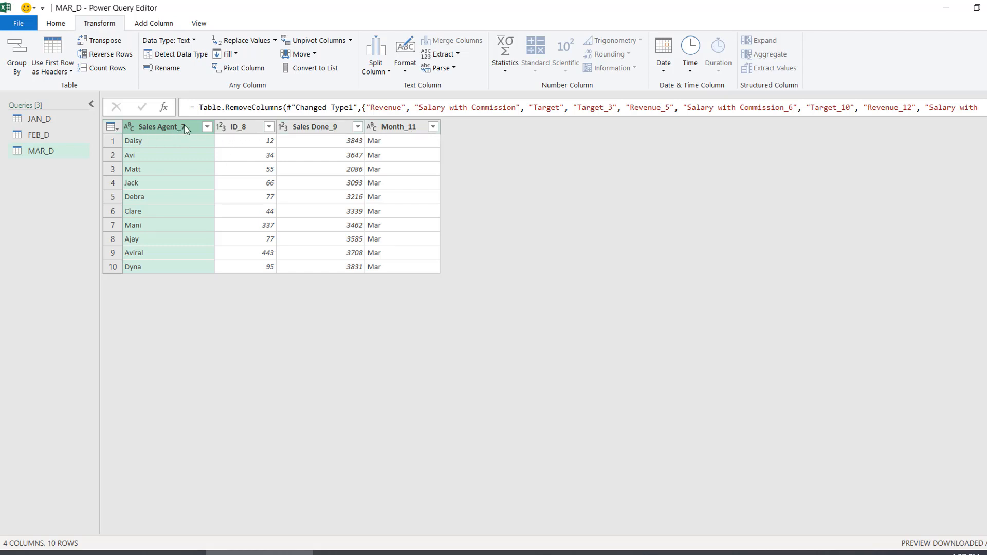
In the JAN_D query, move the Sales Agent column between ID and Sales Done.
{"action": "left_click", "coordinate": [58, 120]}
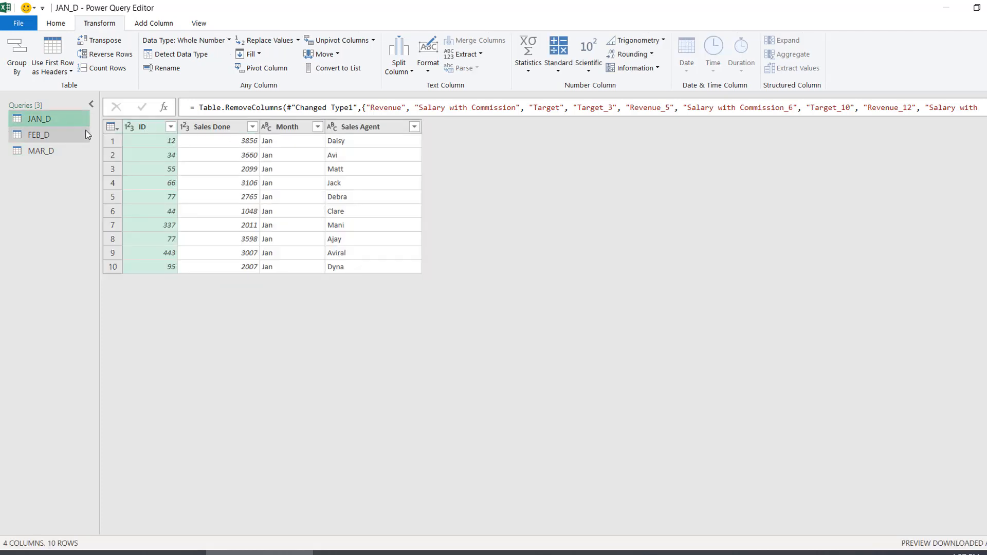
{"action": "left_click", "coordinate": [369, 128]}
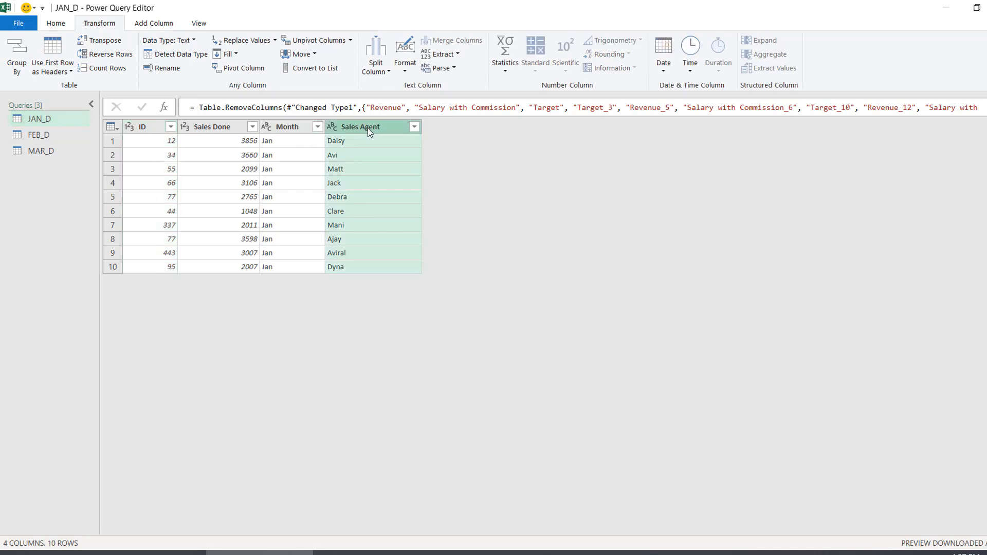
{"action": "left_click_drag", "start_coordinate": [368, 128], "coordinate": [288, 125]}
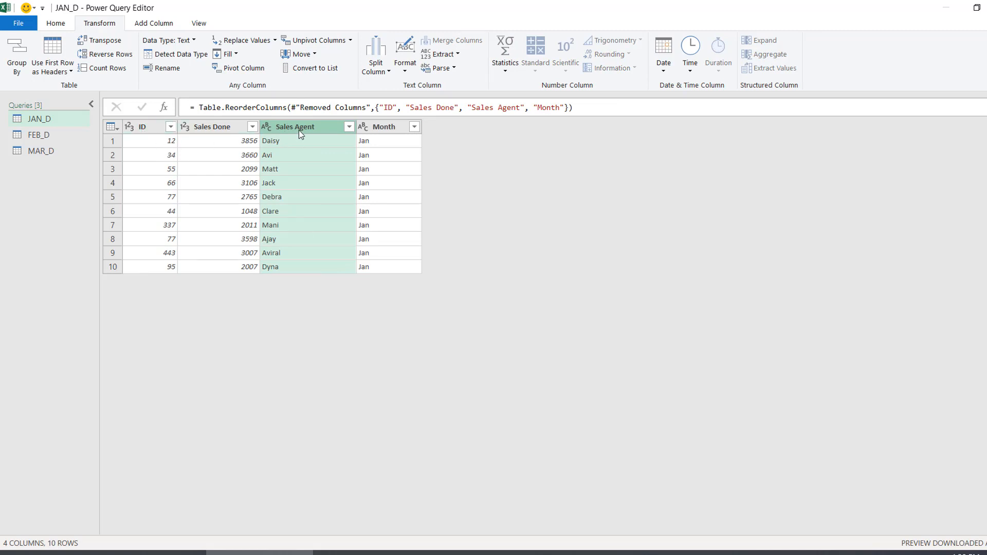
{"action": "left_click_drag", "start_coordinate": [306, 132], "coordinate": [213, 124]}
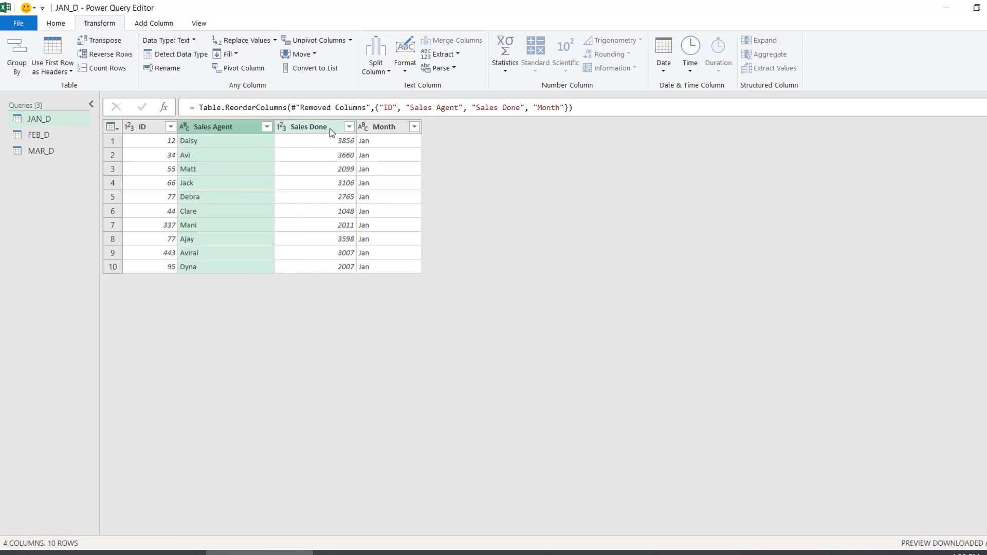
In the FEB_D query, move the Sales Agent_7 column between ID_1 and Sales Done_2.
{"action": "double_click", "coordinate": [50, 136]}
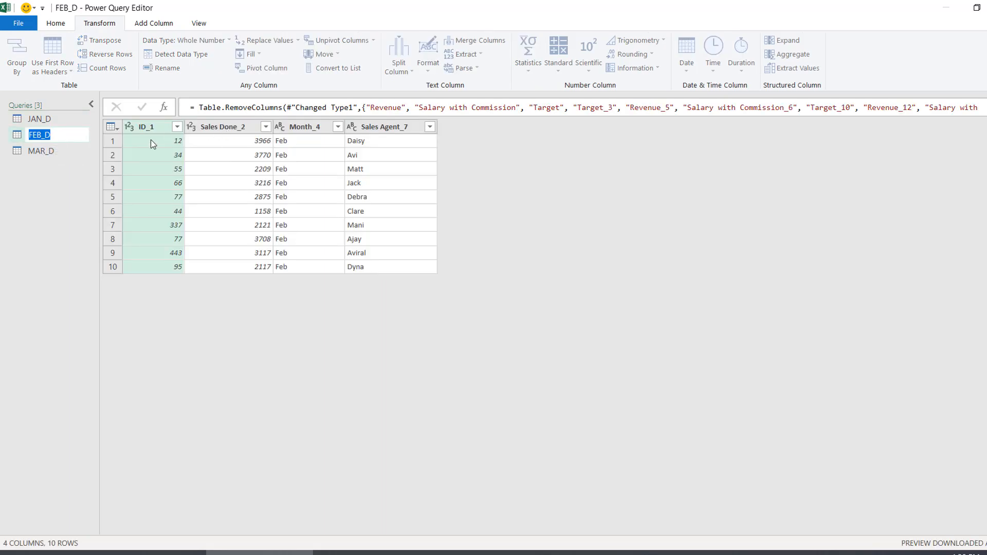
{"action": "left_click", "coordinate": [387, 131]}
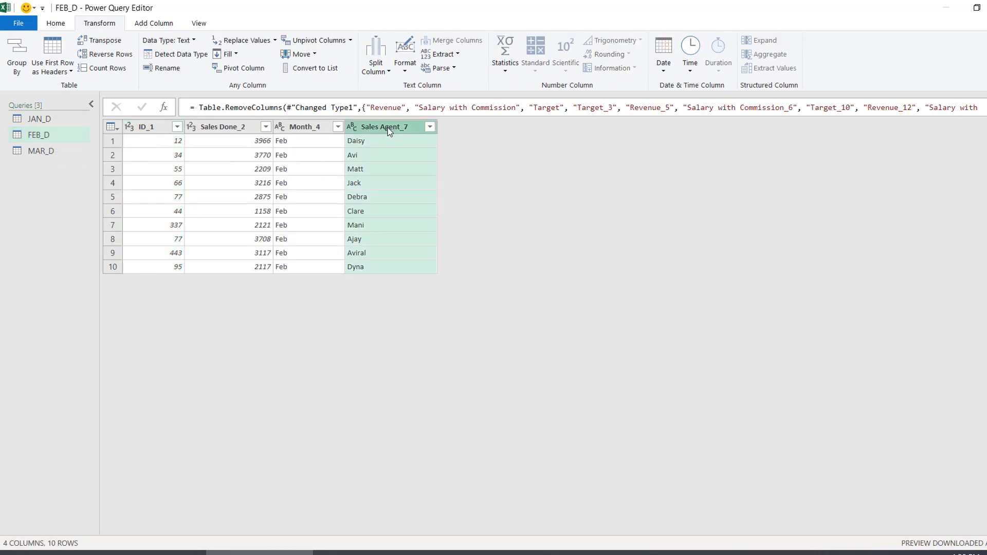
{"action": "left_click_drag", "start_coordinate": [391, 132], "coordinate": [215, 129]}
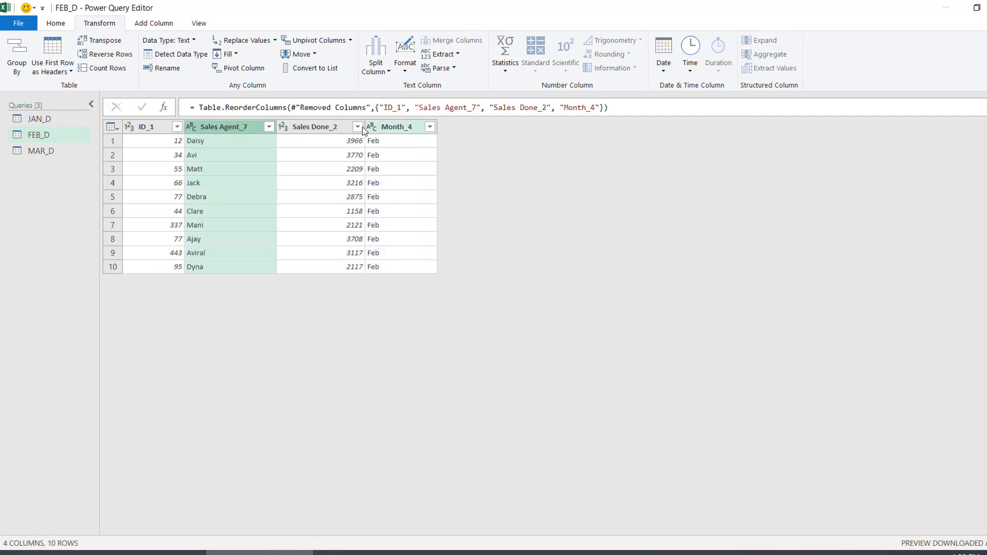
In the MAR_D query, move the ID_8 column in front of Sales Agent_7.
{"action": "double_click", "coordinate": [42, 150]}
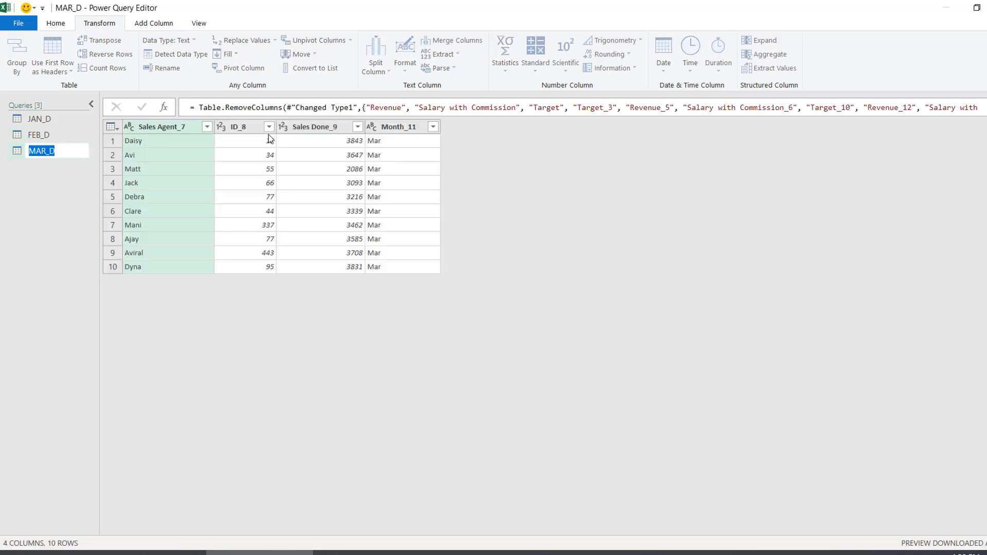
{"action": "key", "text": "Return"}
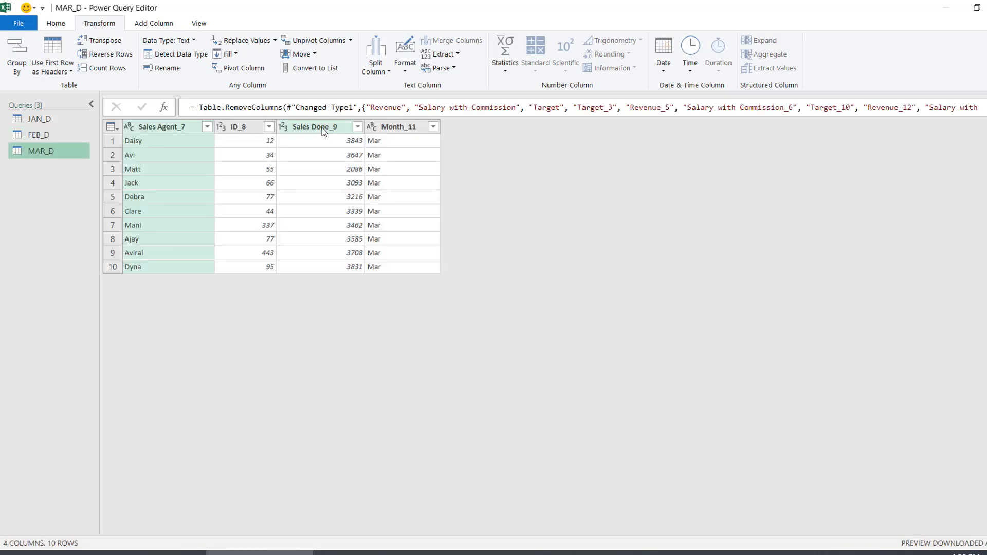
{"action": "left_click_drag", "start_coordinate": [249, 128], "coordinate": [159, 129]}
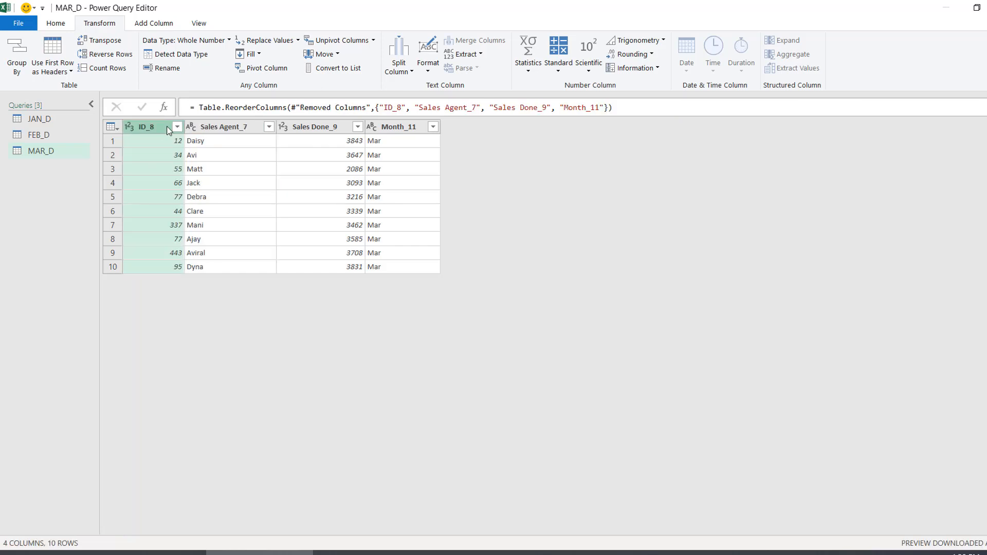
{"action": "right_click", "coordinate": [142, 129]}
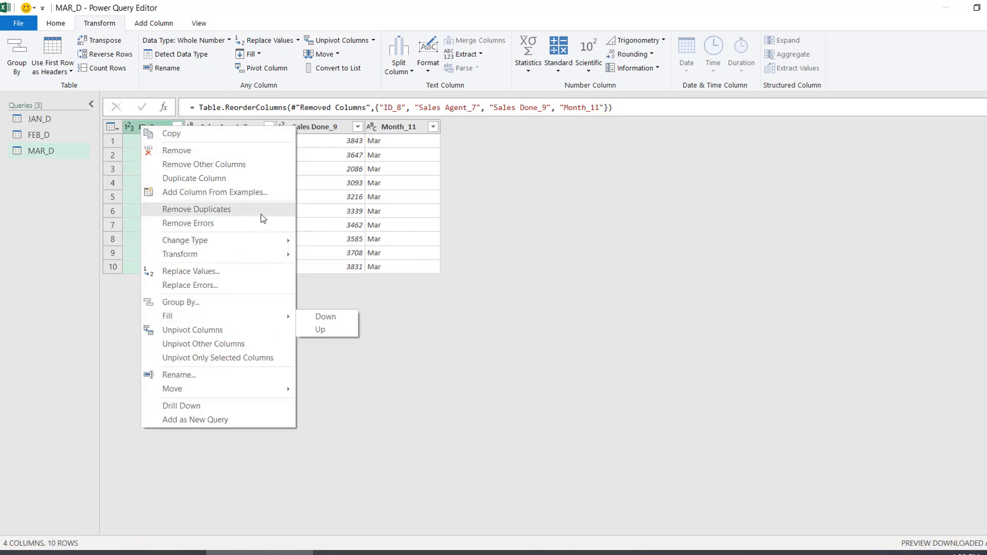
{"action": "mouse_move", "coordinate": [237, 395]}
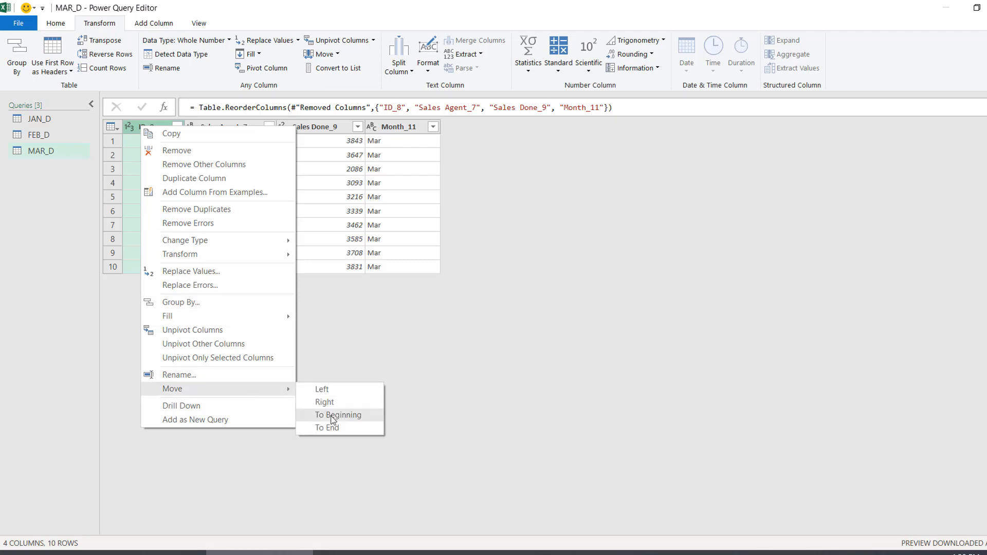
{"action": "left_click", "coordinate": [333, 130]}
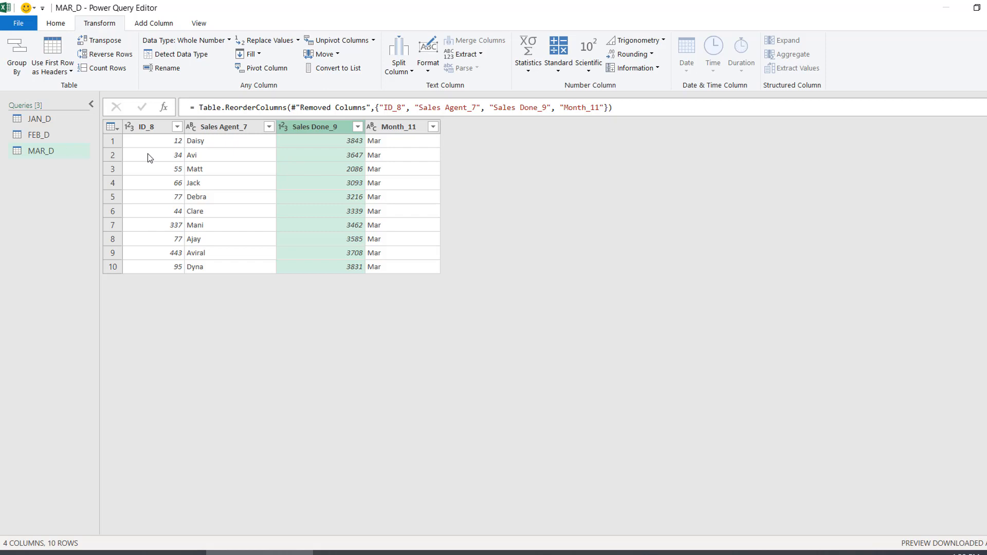
In the FEB_D query, rename the ID_1 column to ID so it matches the JAN_D header.
{"action": "left_click", "coordinate": [41, 137]}
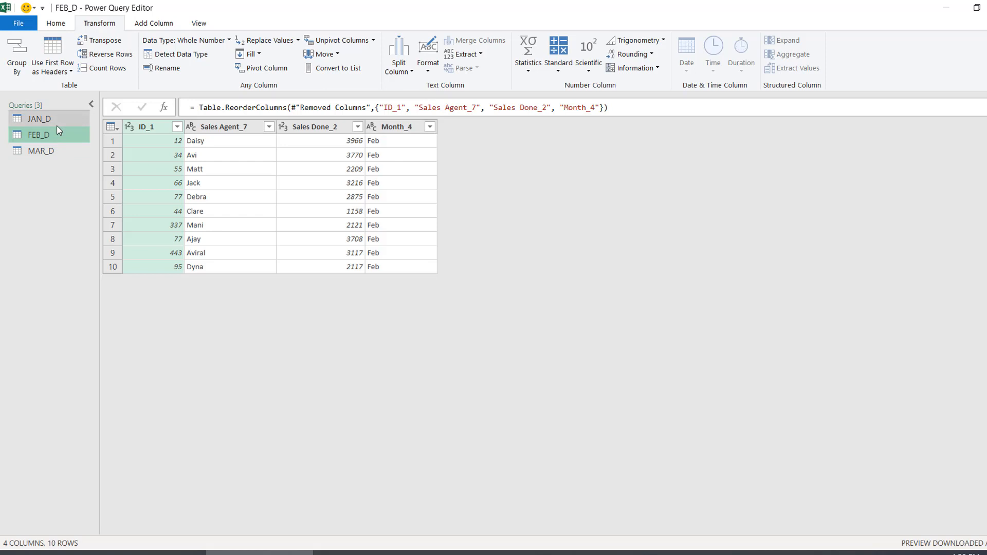
{"action": "double_click", "coordinate": [57, 124]}
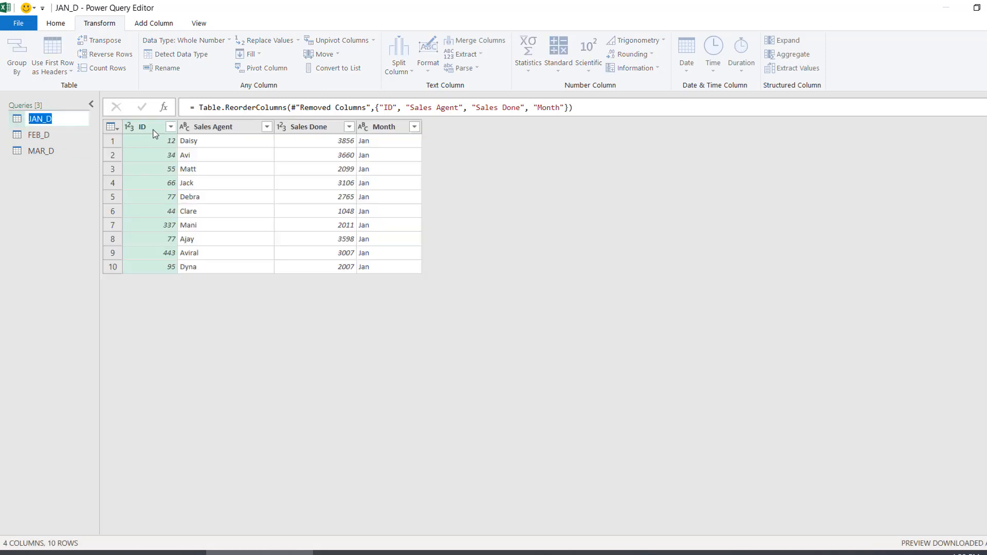
{"action": "left_click", "coordinate": [39, 135]}
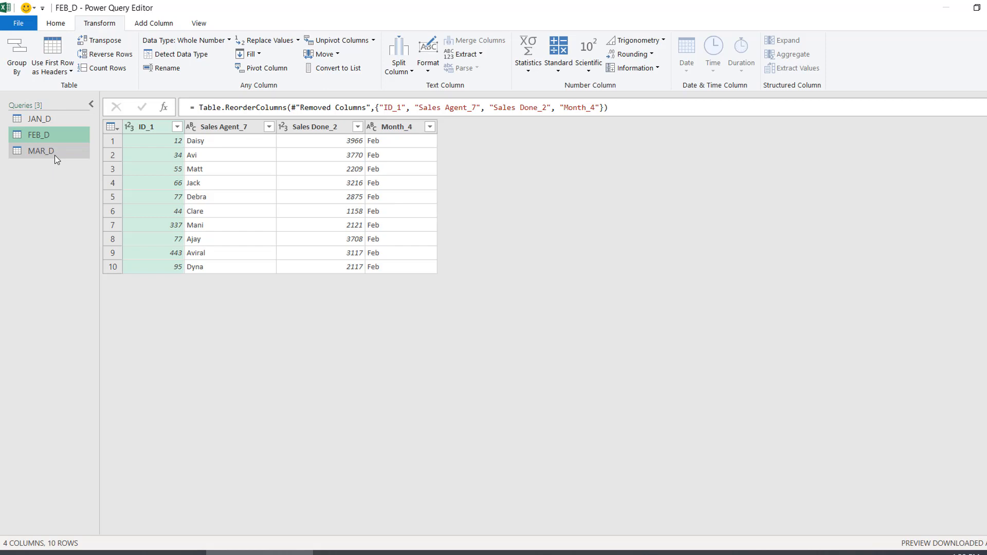
{"action": "double_click", "coordinate": [152, 129]}
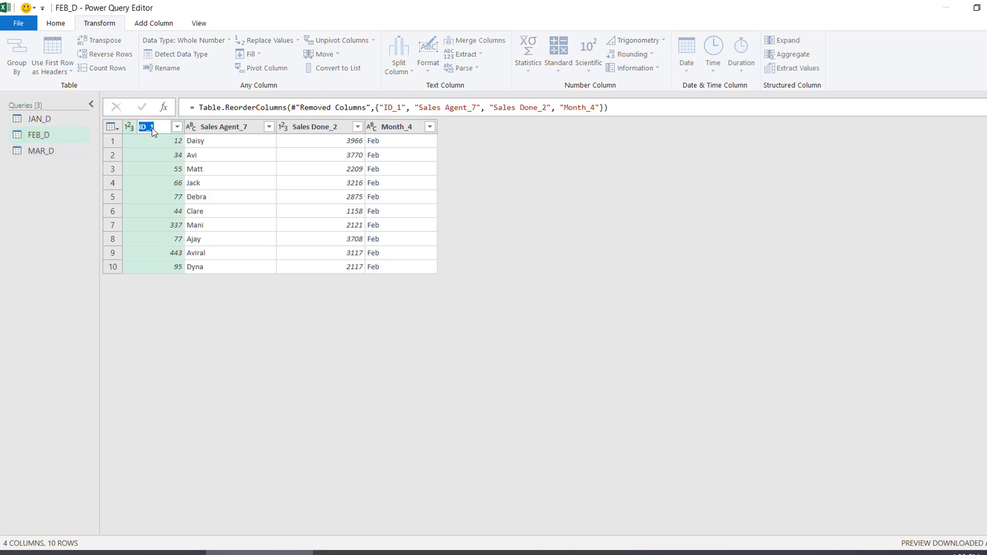
{"action": "left_click", "coordinate": [158, 129]}
{"action": "key", "text": "BackSpace"}
{"action": "key", "text": "BackSpace"}
{"action": "left_click", "coordinate": [230, 131]}
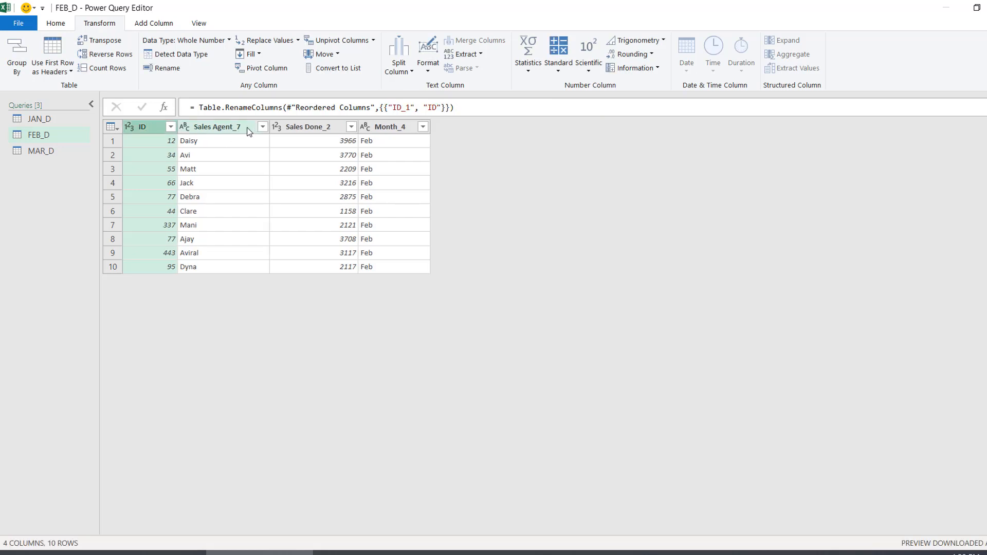
In the FEB_D query, rename the Sales Agent_7 column to Sales Agent.
{"action": "double_click", "coordinate": [247, 127]}
{"action": "left_click", "coordinate": [248, 127]}
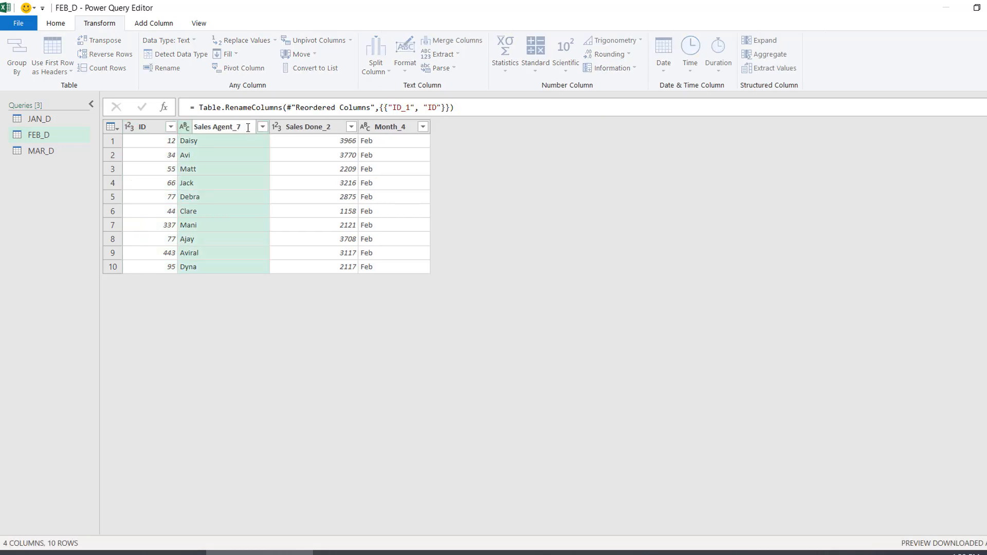
{"action": "key", "text": "BackSpace"}
{"action": "key", "text": "BackSpace"}
{"action": "key", "text": "Return"}
In the FEB_D query, rename the Sales Done_2 column to Sales Done.
{"action": "double_click", "coordinate": [329, 128]}
{"action": "left_click", "coordinate": [332, 128]}
{"action": "key", "text": "BackSpace"}
{"action": "key", "text": "BackSpace"}
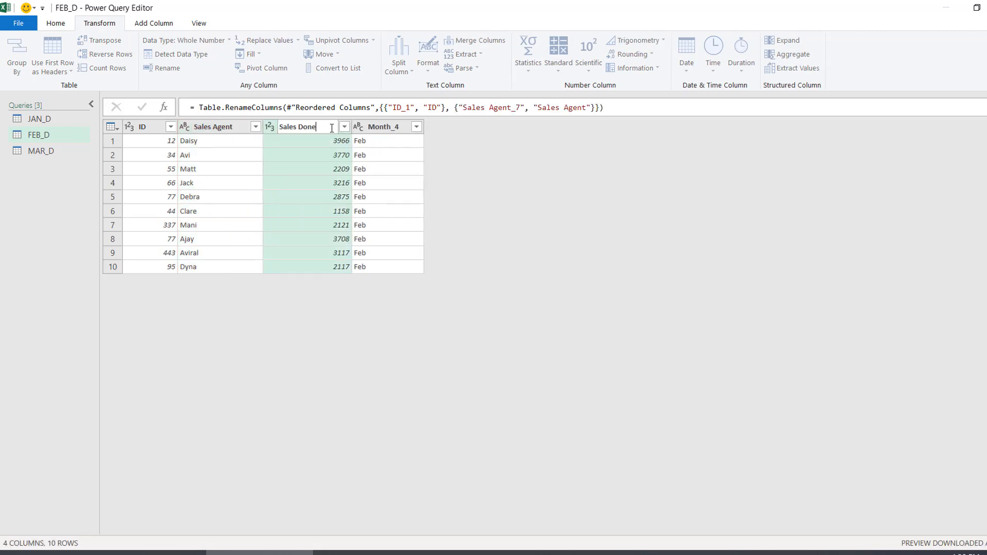
{"action": "key", "text": "Return"}
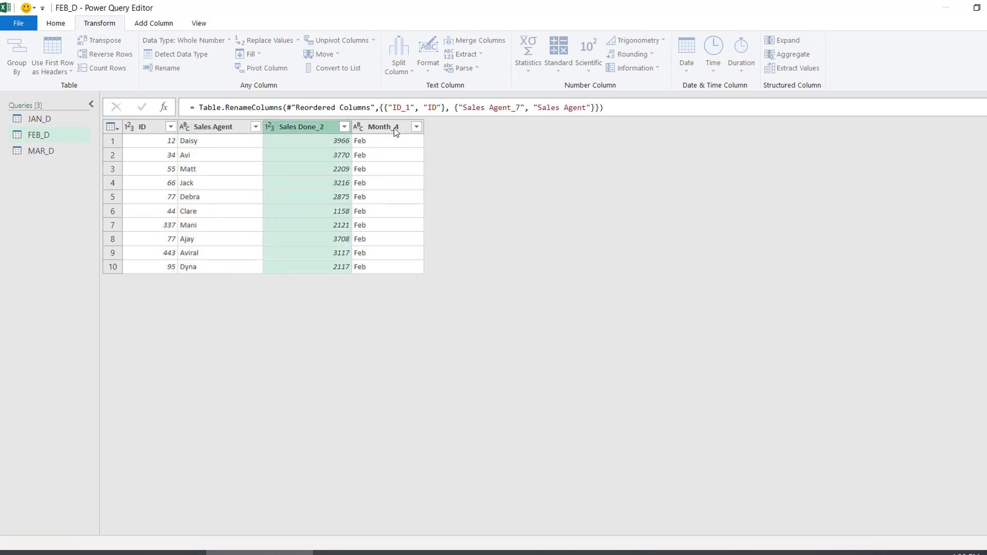
In the FEB_D query, rename the Month_4 column to Month.
{"action": "left_click", "coordinate": [394, 129]}
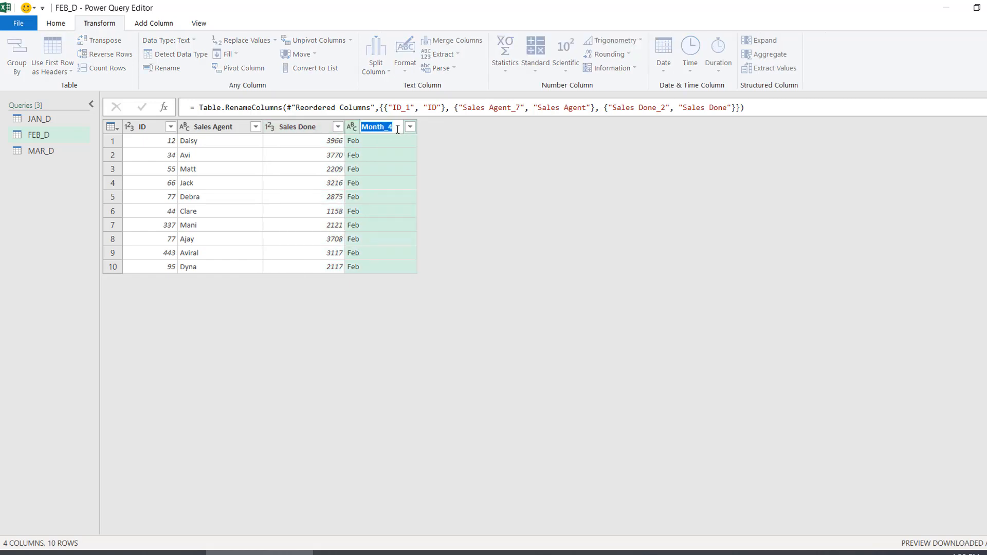
{"action": "left_click", "coordinate": [398, 129]}
{"action": "key", "text": "BackSpace"}
{"action": "key", "text": "BackSpace"}
{"action": "key", "text": "Return"}
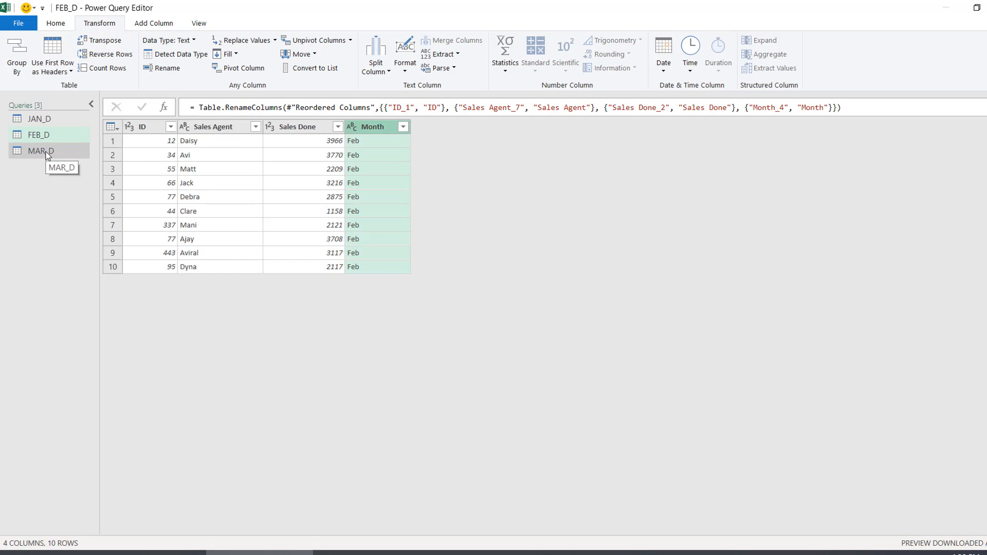
In the MAR_D query, rename the ID_8 column to ID.
{"action": "double_click", "coordinate": [47, 152]}
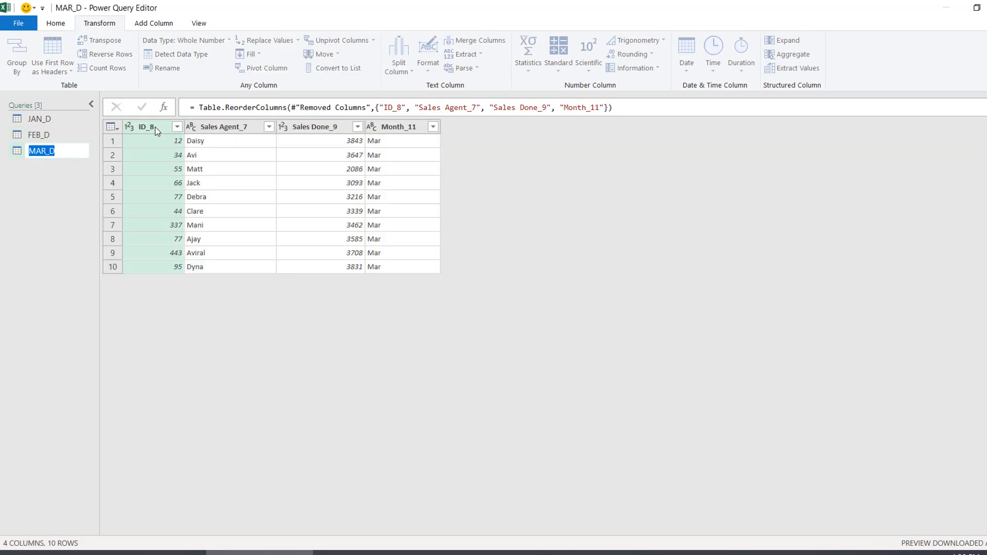
{"action": "double_click", "coordinate": [149, 127]}
{"action": "left_click", "coordinate": [156, 127]}
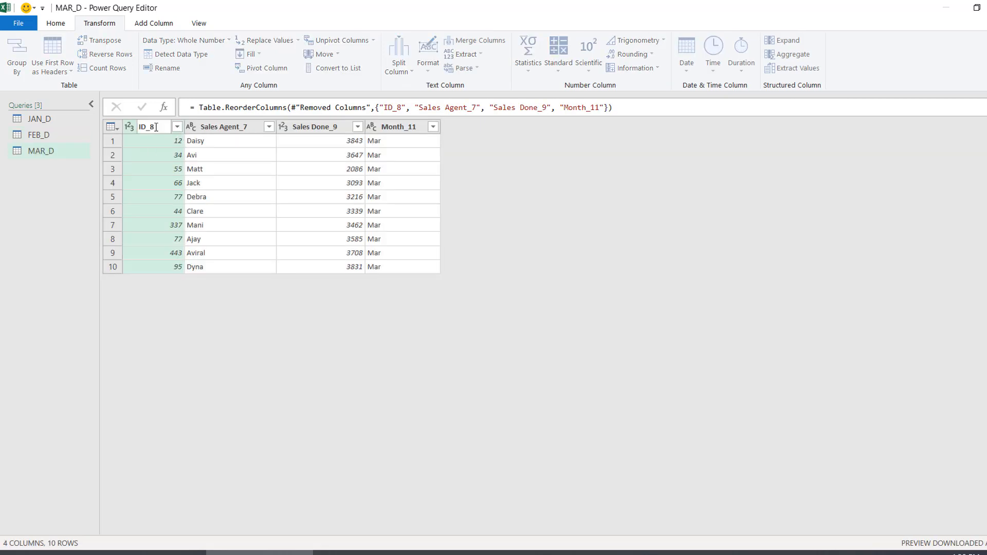
{"action": "key", "text": "BackSpace"}
{"action": "key", "text": "BackSpace"}
{"action": "key", "text": "Return"}
In the MAR_D query, rename the Sales Agent_7 column to Sales Agent.
{"action": "double_click", "coordinate": [250, 127]}
{"action": "left_click", "coordinate": [250, 127]}
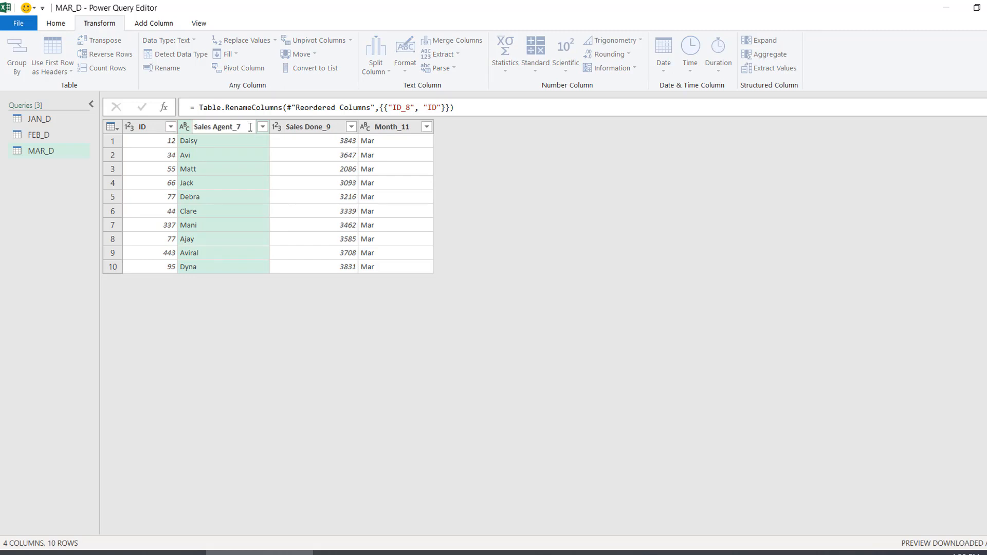
{"action": "key", "text": "BackSpace"}
{"action": "key", "text": "BackSpace"}
{"action": "key", "text": "Return"}
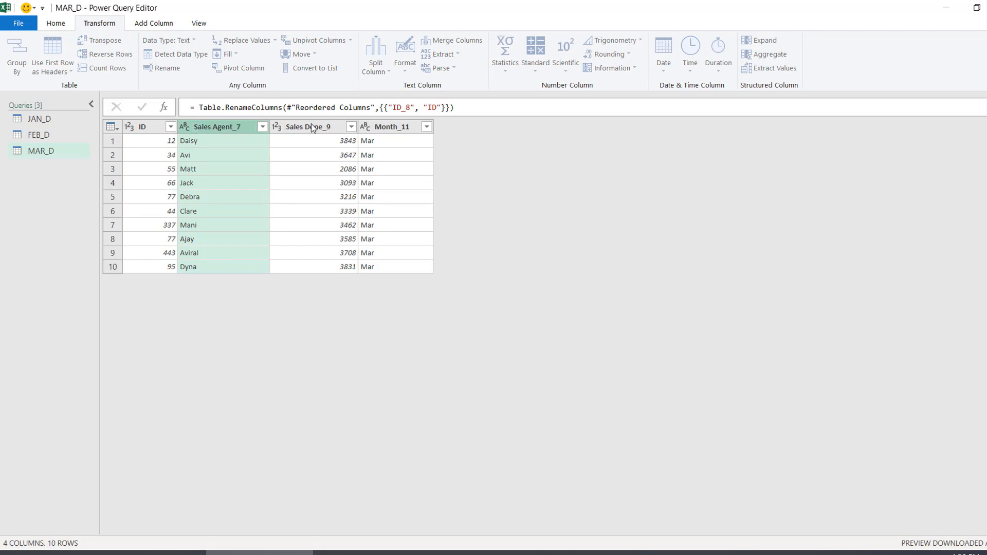
In the MAR_D query, rename the Sales Done_9 column to Sales Done.
{"action": "double_click", "coordinate": [331, 126]}
{"action": "left_click", "coordinate": [331, 127]}
{"action": "key", "text": "BackSpace"}
{"action": "key", "text": "BackSpace"}
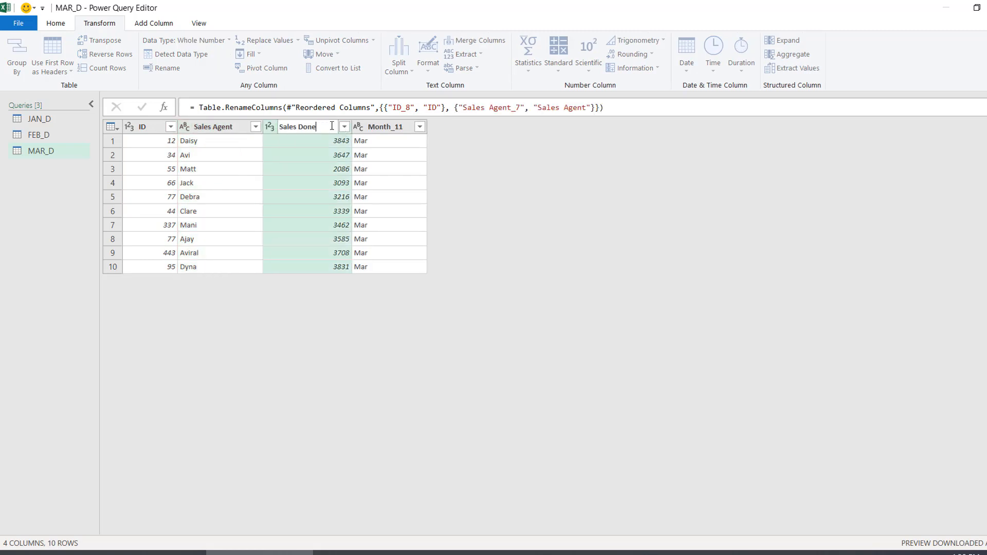
{"action": "key", "text": "Return"}
In the MAR_D query, rename the Month_11 column to Month.
{"action": "double_click", "coordinate": [391, 127]}
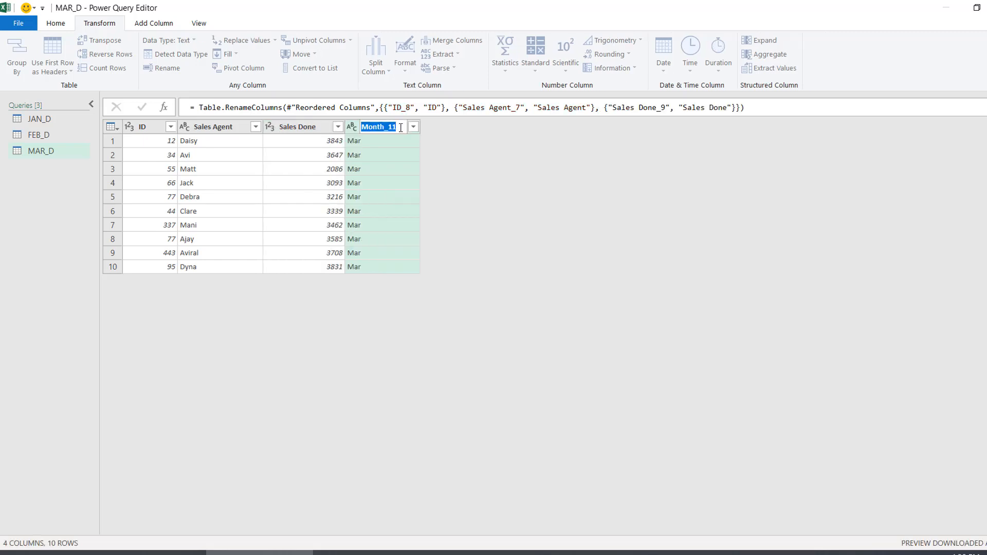
{"action": "left_click", "coordinate": [402, 127]}
{"action": "key", "text": "BackSpace"}
{"action": "key", "text": "BackSpace"}
{"action": "key", "text": "BackSpace"}
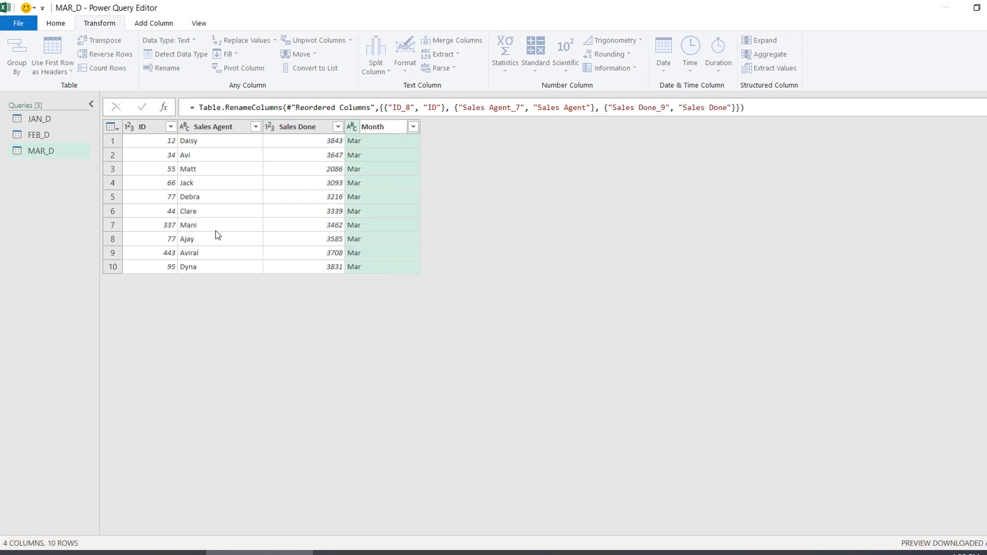
{"action": "key", "text": "Return"}
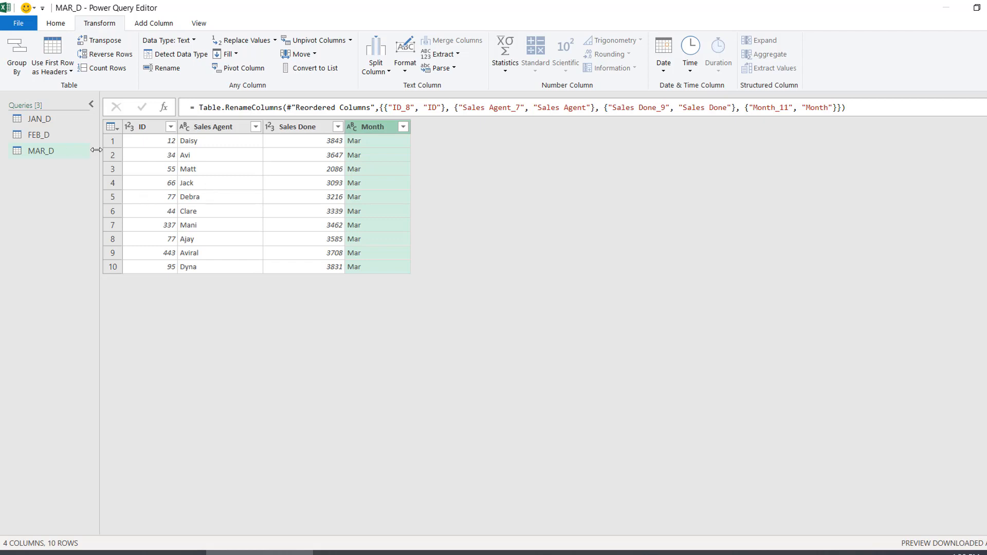
Append JAN_D, FEB_D and MAR_D, in that order, as a new query using the three or more tables option.
{"action": "left_click", "coordinate": [63, 117]}
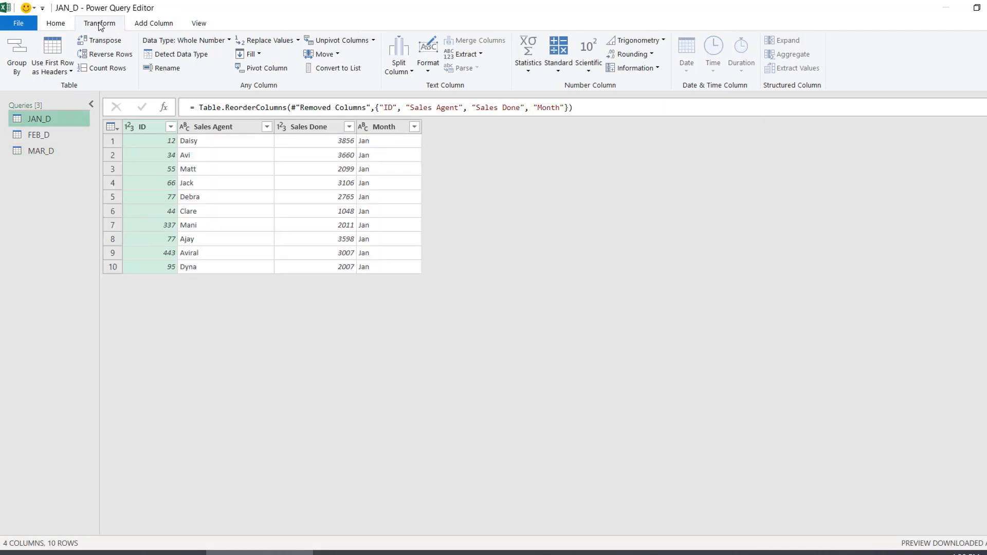
{"action": "left_click", "coordinate": [57, 24]}
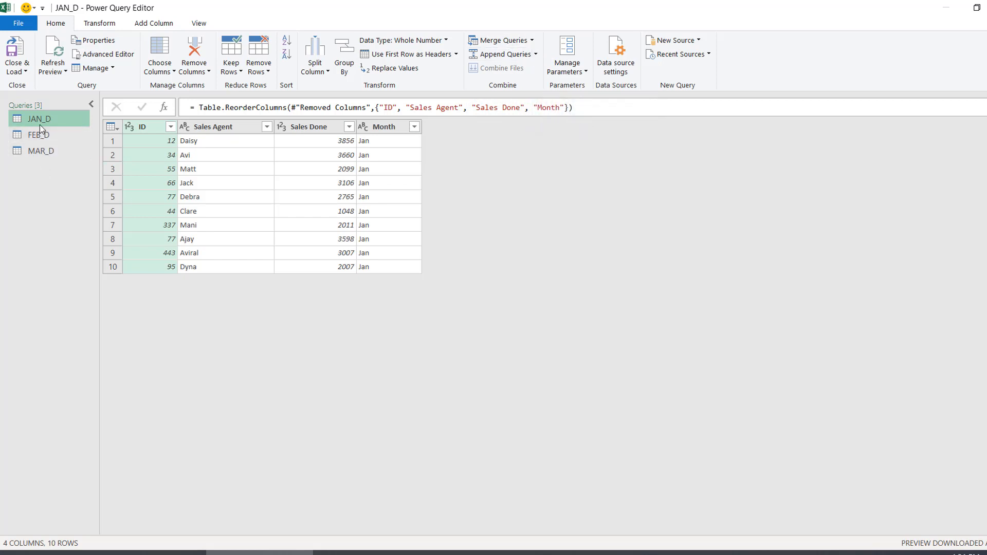
{"action": "left_click", "coordinate": [535, 54]}
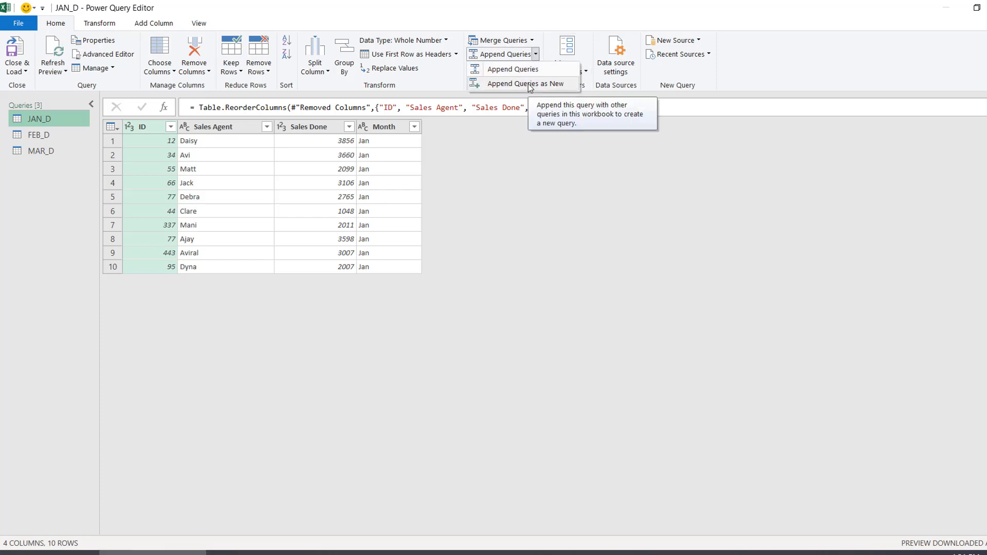
{"action": "left_click", "coordinate": [529, 83]}
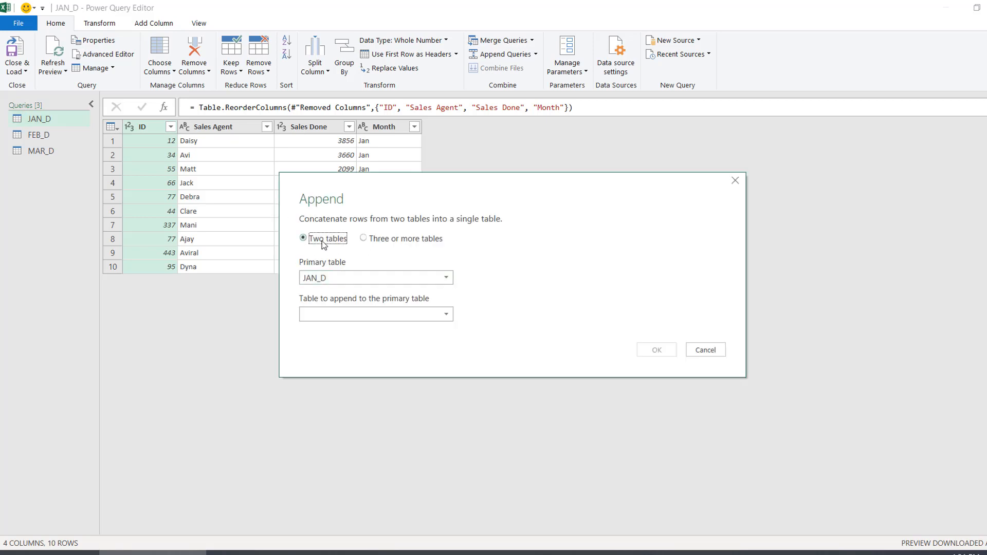
{"action": "left_click", "coordinate": [381, 245]}
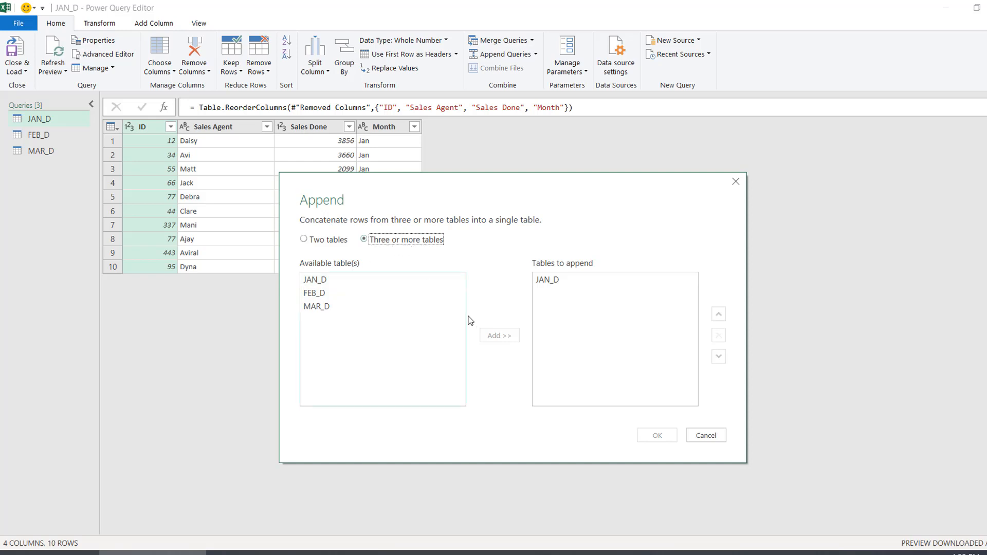
{"action": "left_click", "coordinate": [333, 279]}
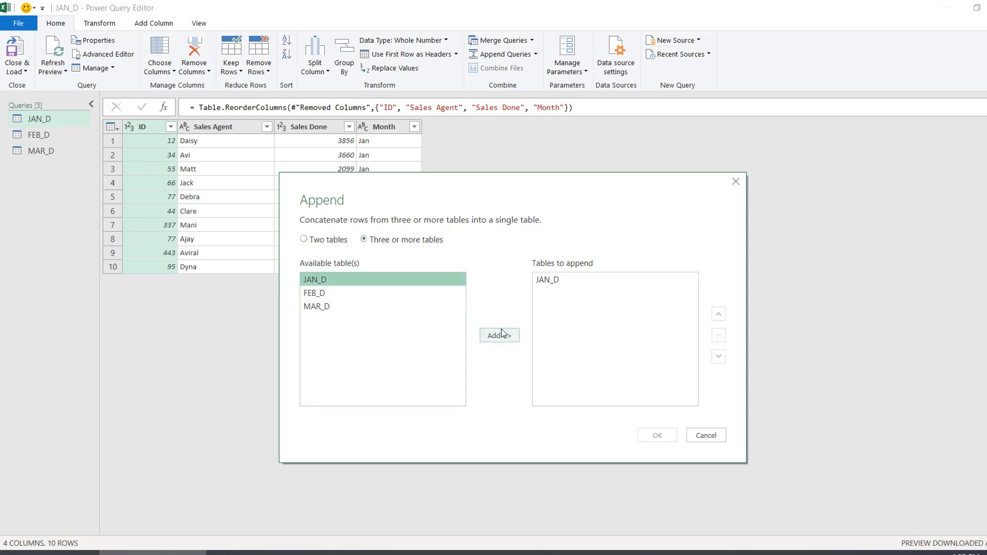
{"action": "left_click", "coordinate": [360, 293]}
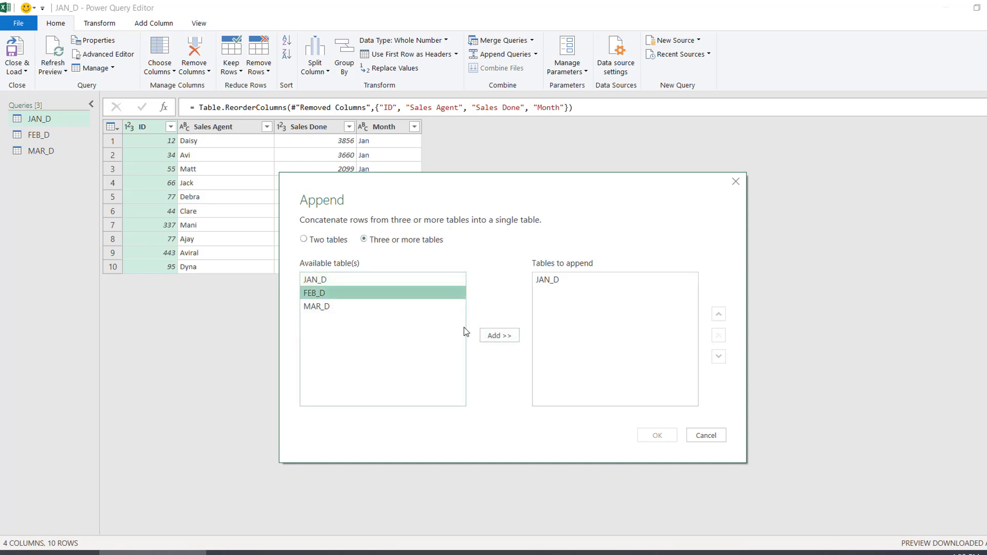
{"action": "left_click", "coordinate": [500, 336]}
{"action": "left_click", "coordinate": [313, 307]}
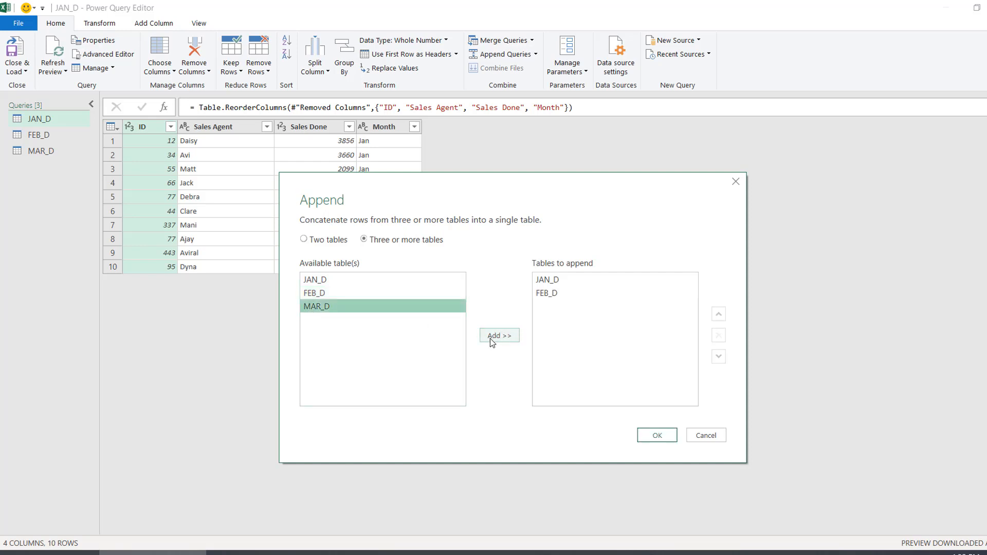
{"action": "left_click", "coordinate": [491, 338]}
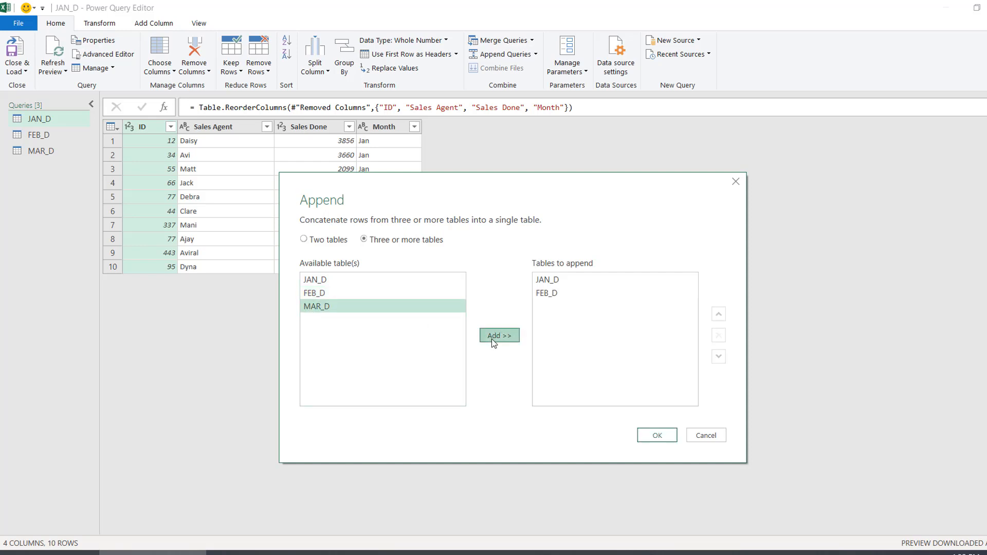
{"action": "left_click", "coordinate": [656, 441]}
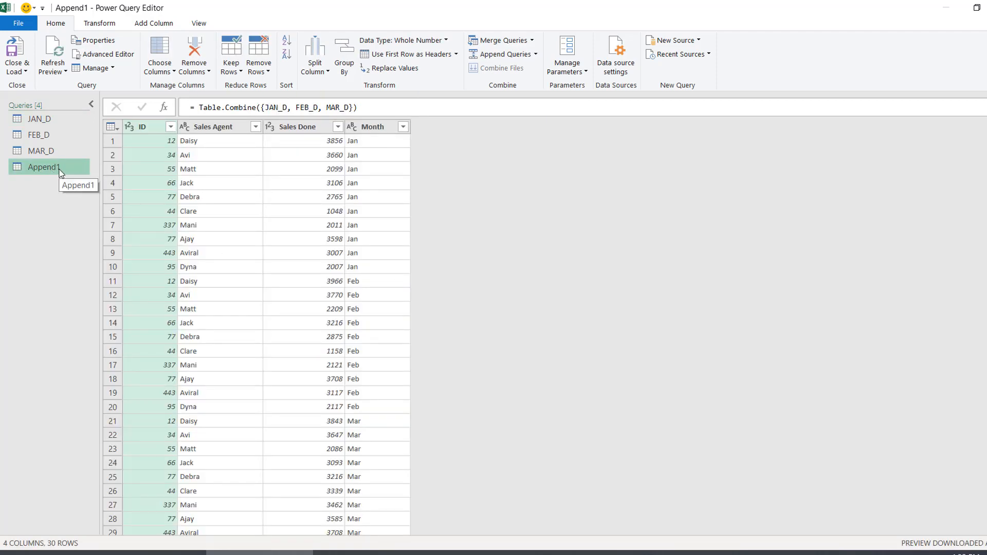
Rename the new appended query as ALL_D.
{"action": "double_click", "coordinate": [45, 168]}
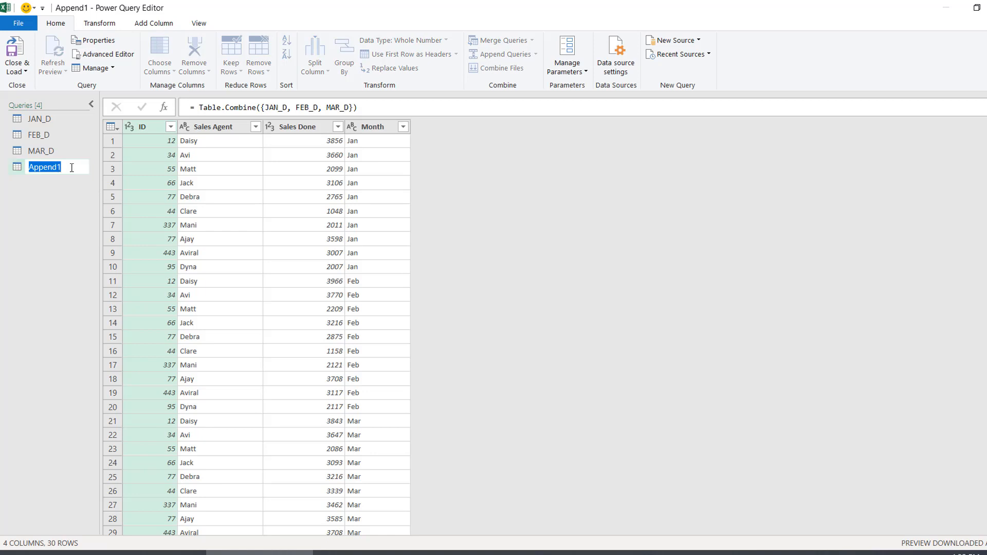
{"action": "type", "text": "ALL_D"}
{"action": "key", "text": "Return"}
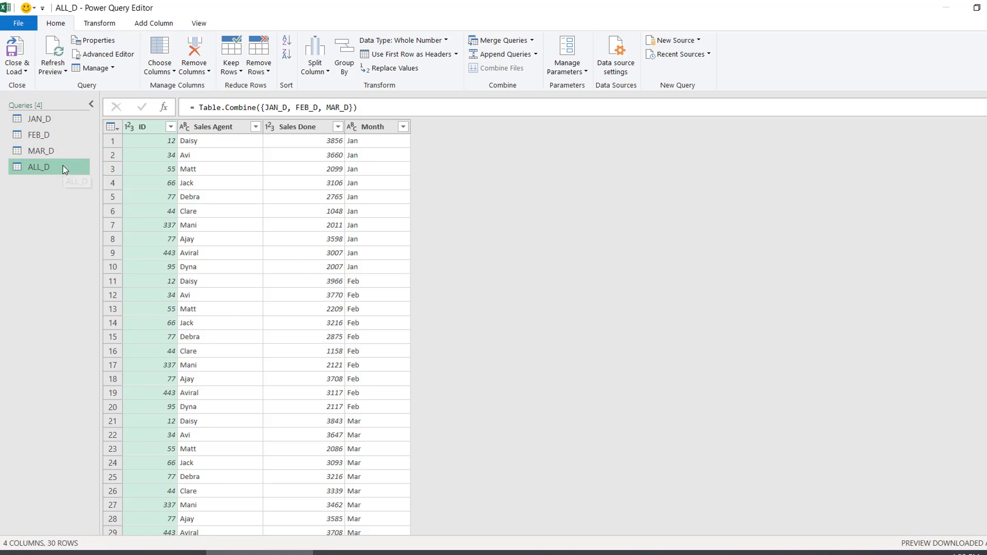
Close the query editor and load the queries to Excel as a PivotTable report on a new worksheet.
{"action": "left_click", "coordinate": [26, 70]}
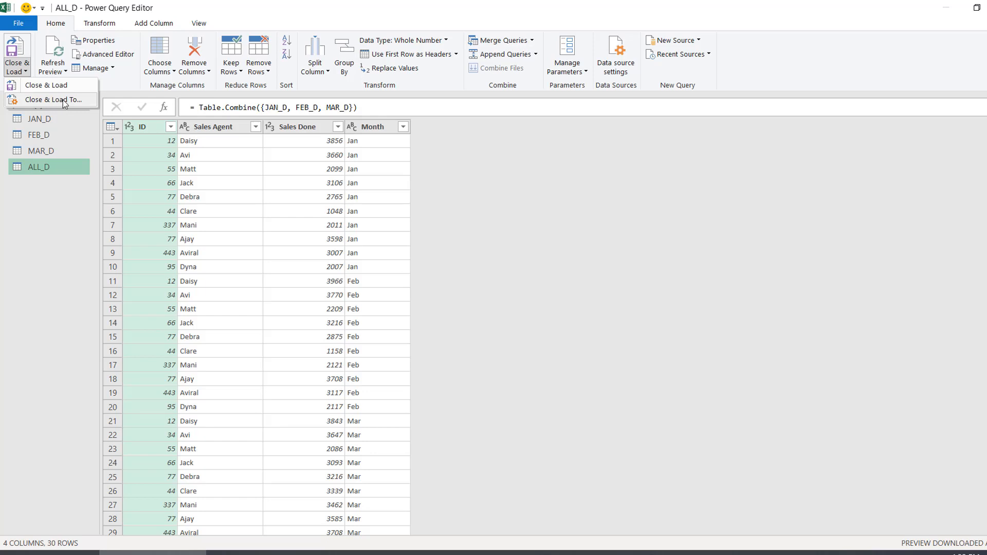
{"action": "left_click", "coordinate": [62, 100]}
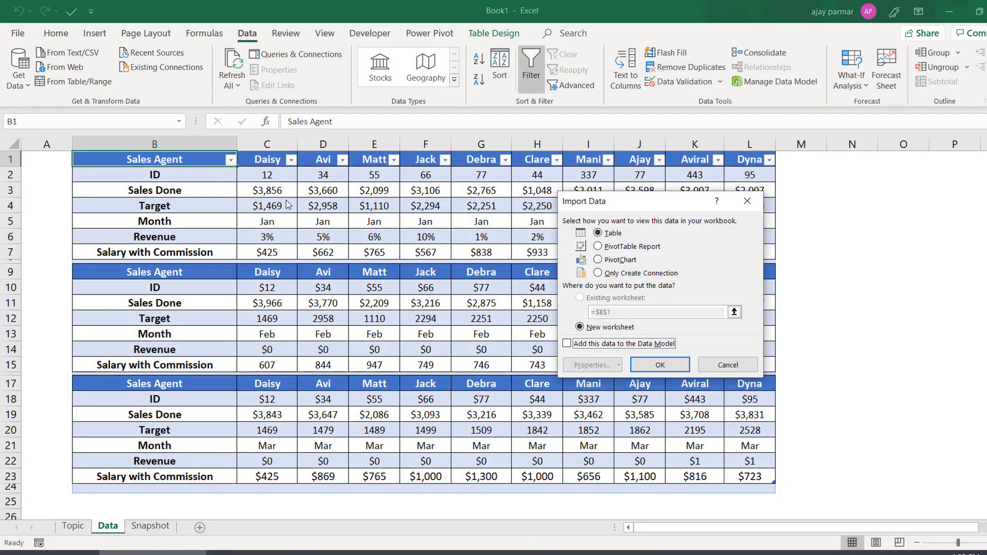
{"action": "left_click", "coordinate": [628, 247]}
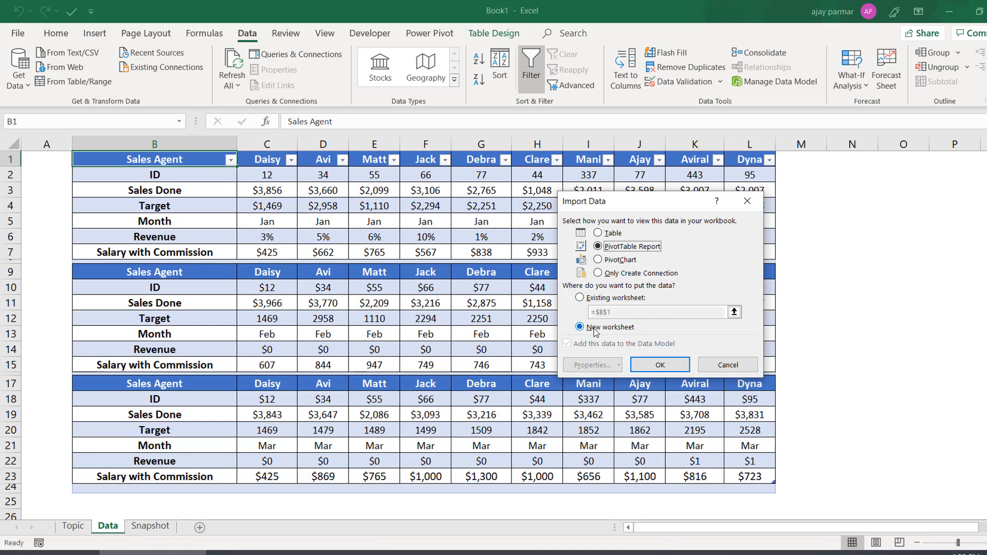
{"action": "left_click", "coordinate": [662, 363]}
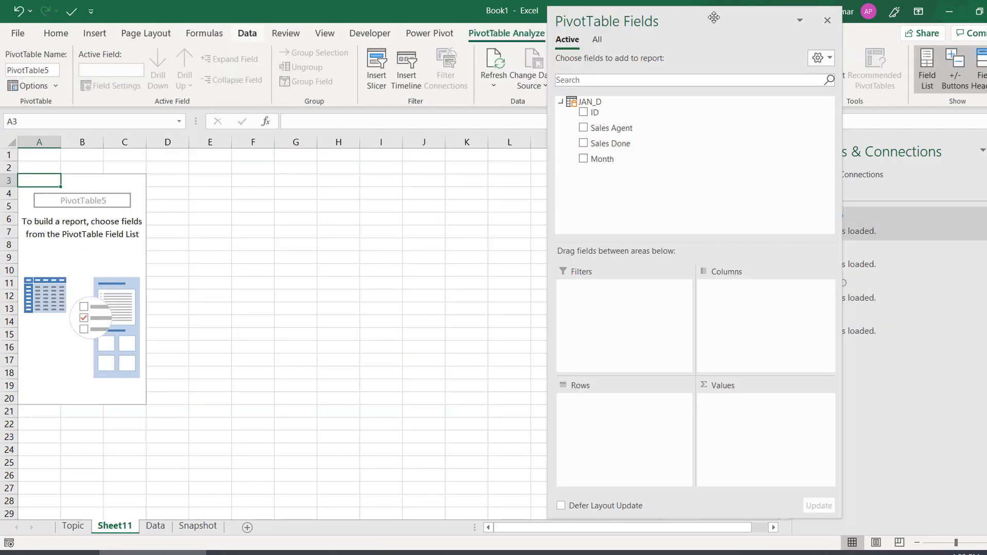
Compare the loaded queries with the new PivotTable's source table and close its field list.
{"action": "left_click_drag", "start_coordinate": [738, 18], "coordinate": [581, 29]}
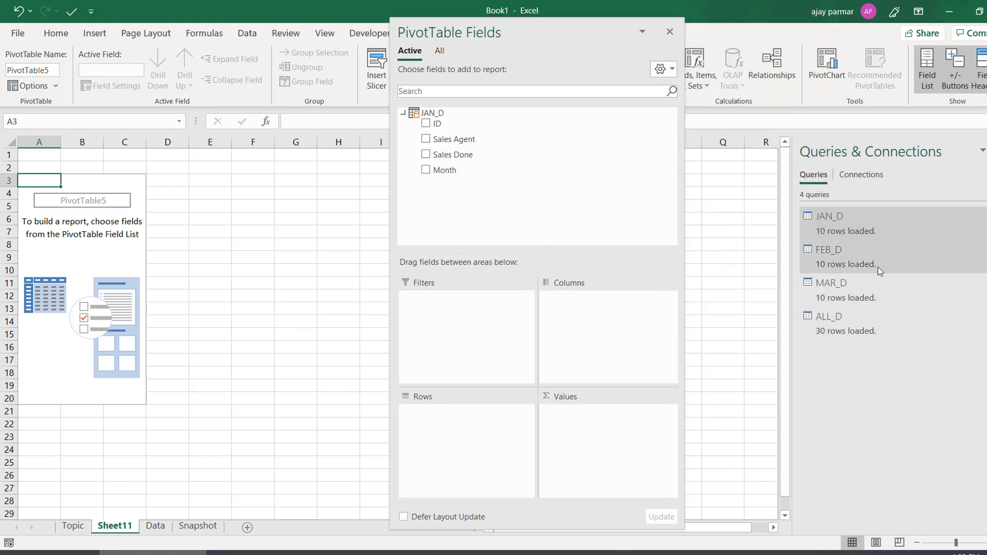
{"action": "mouse_move", "coordinate": [860, 219]}
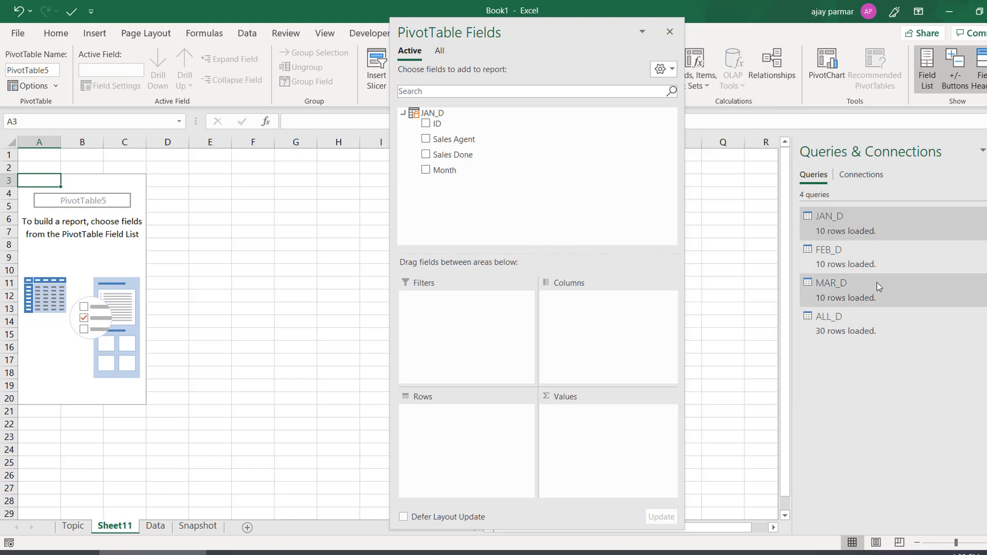
{"action": "mouse_move", "coordinate": [872, 339]}
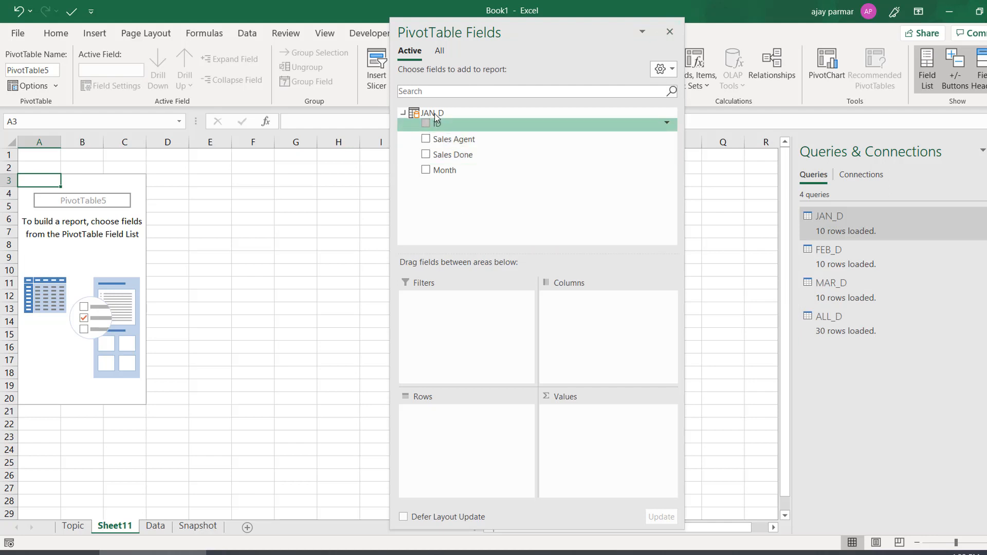
{"action": "left_click", "coordinate": [668, 32]}
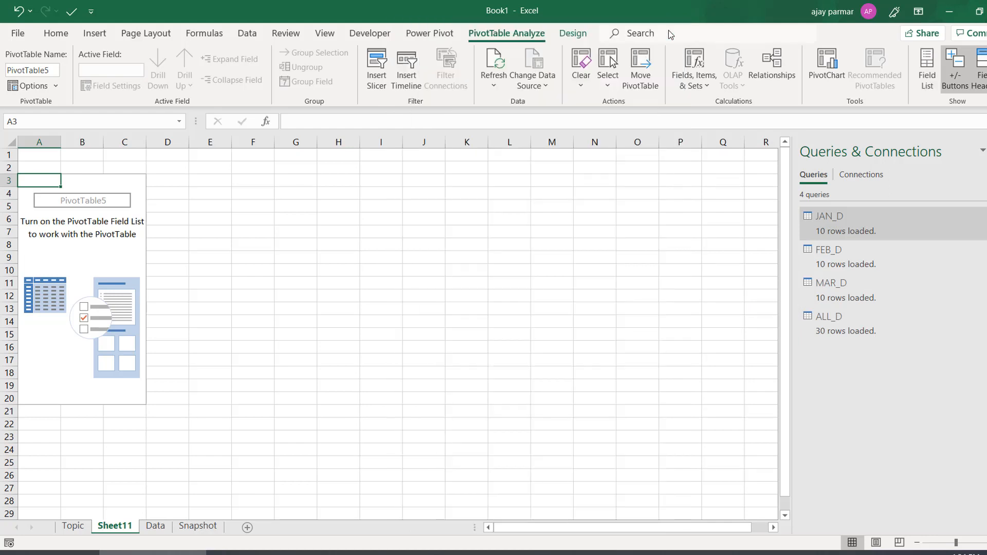
{"action": "left_click", "coordinate": [368, 258]}
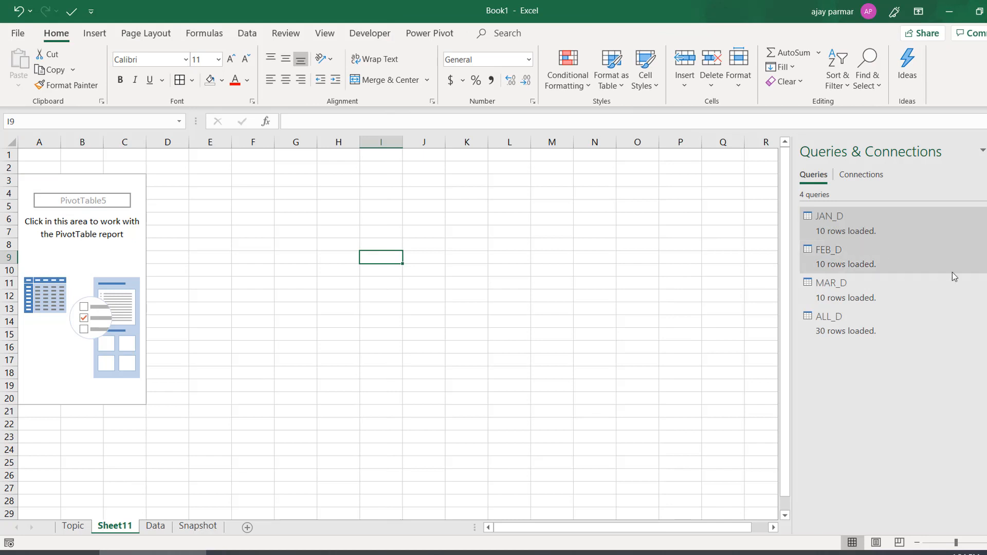
Delete the Sheet11 worksheet holding the empty PivotTable.
{"action": "left_click", "coordinate": [848, 331]}
{"action": "right_click", "coordinate": [118, 530]}
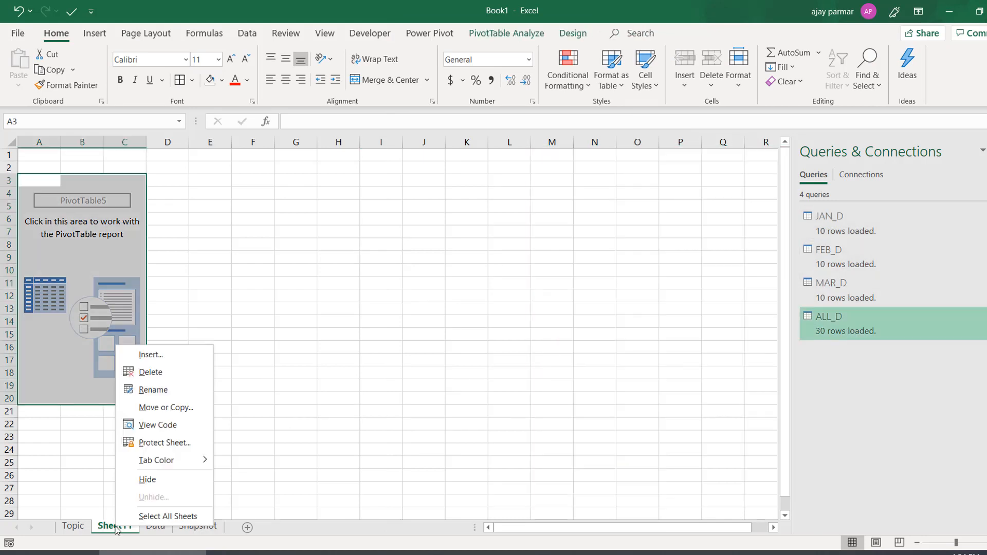
{"action": "left_click", "coordinate": [190, 374]}
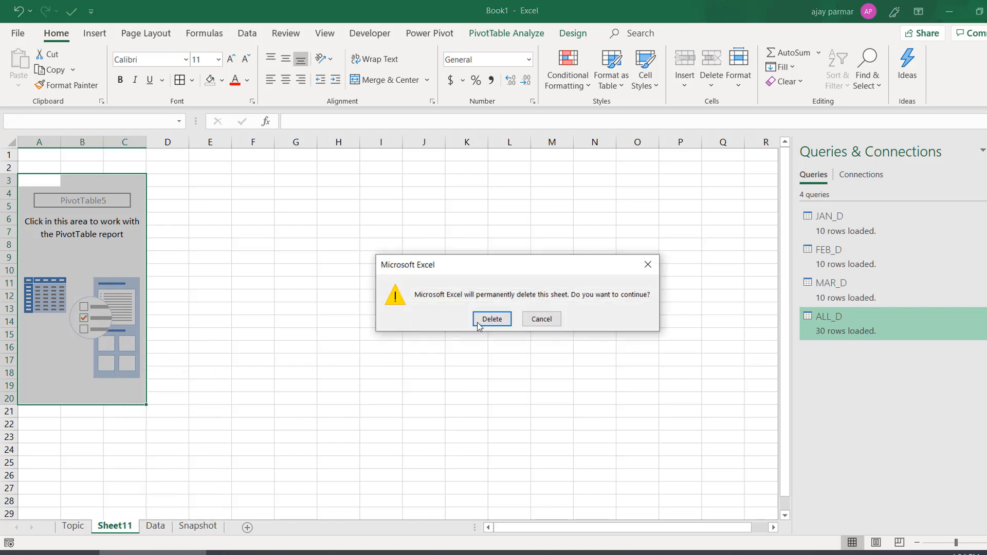
{"action": "left_click", "coordinate": [491, 319]}
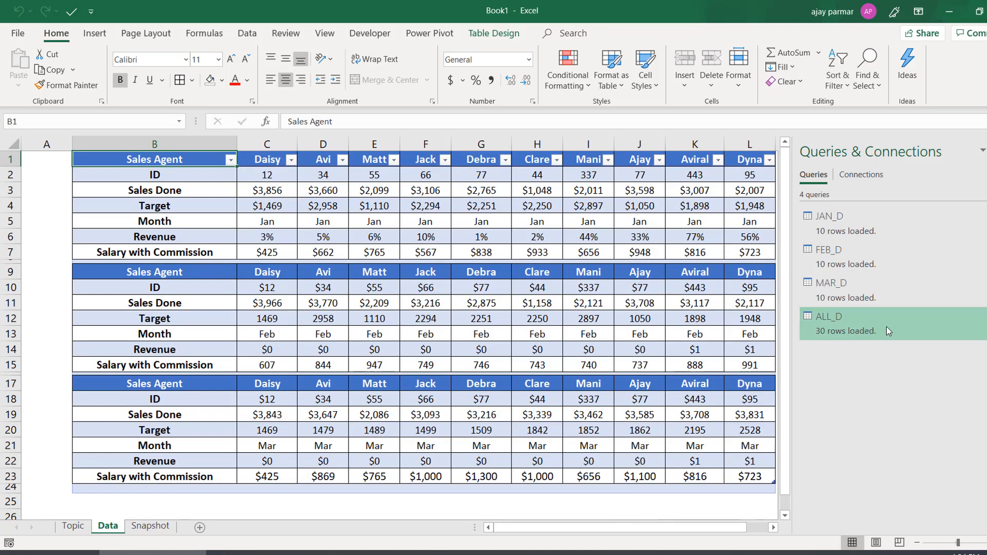
Try to load the ALL_D query as a PivotTable report at cell B1 of the existing Data sheet.
{"action": "right_click", "coordinate": [870, 328]}
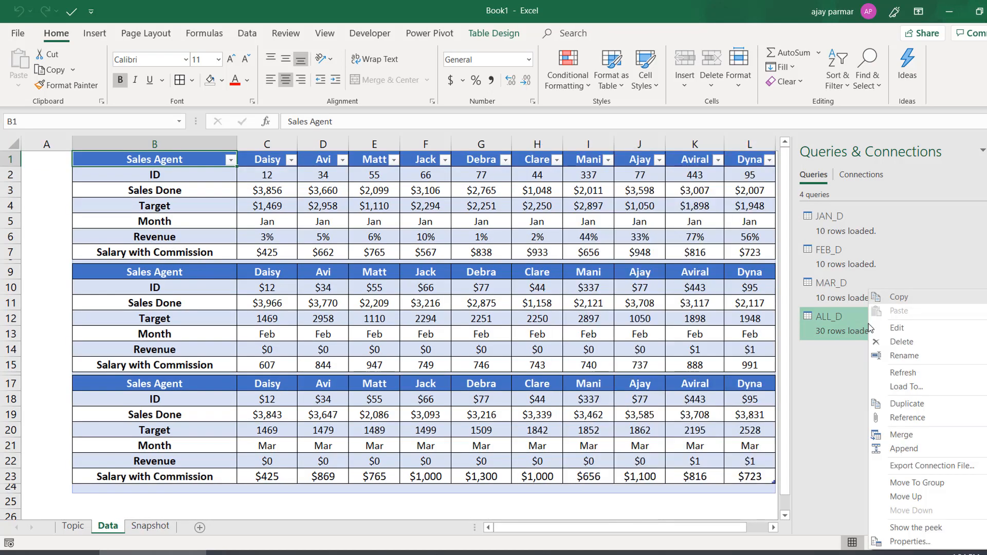
{"action": "left_click", "coordinate": [901, 388]}
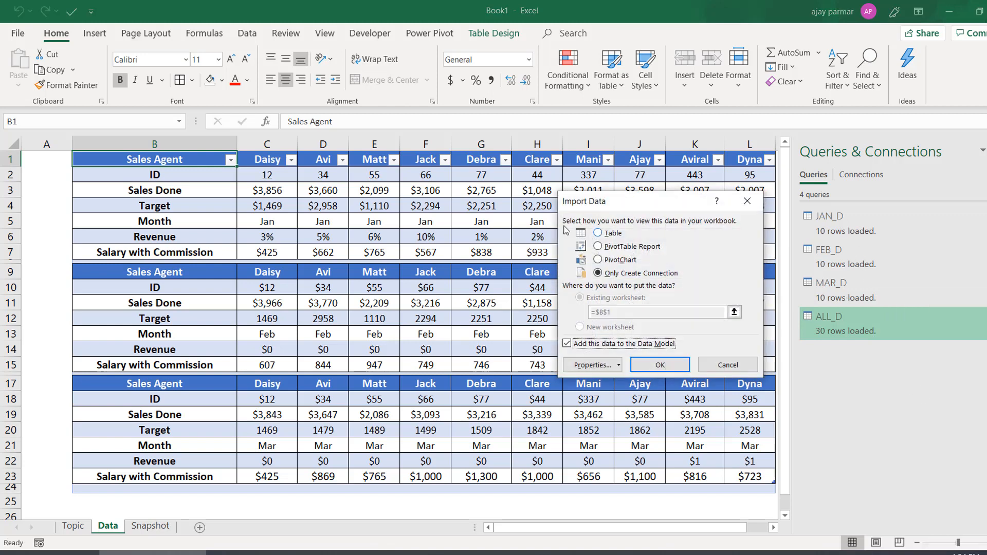
{"action": "left_click", "coordinate": [625, 247]}
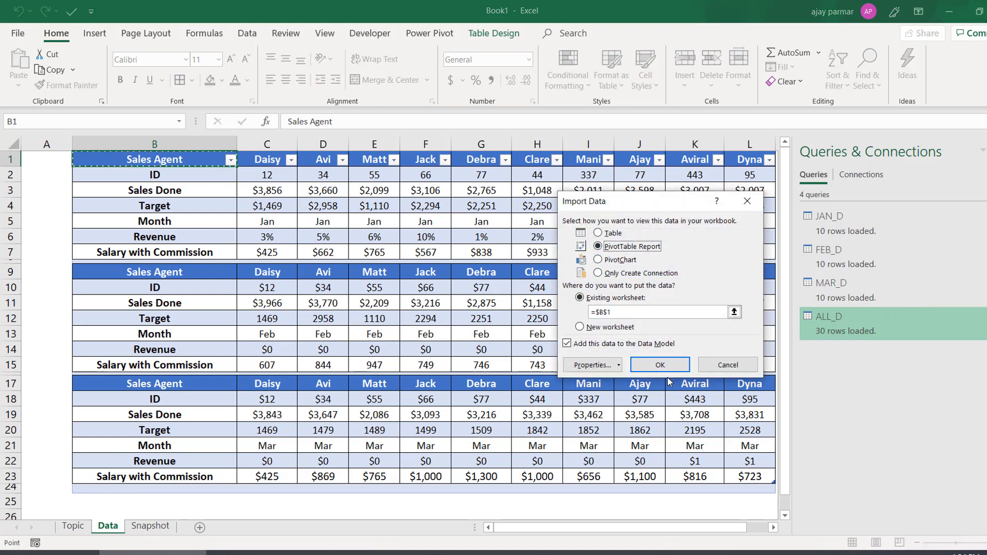
{"action": "left_click", "coordinate": [662, 365]}
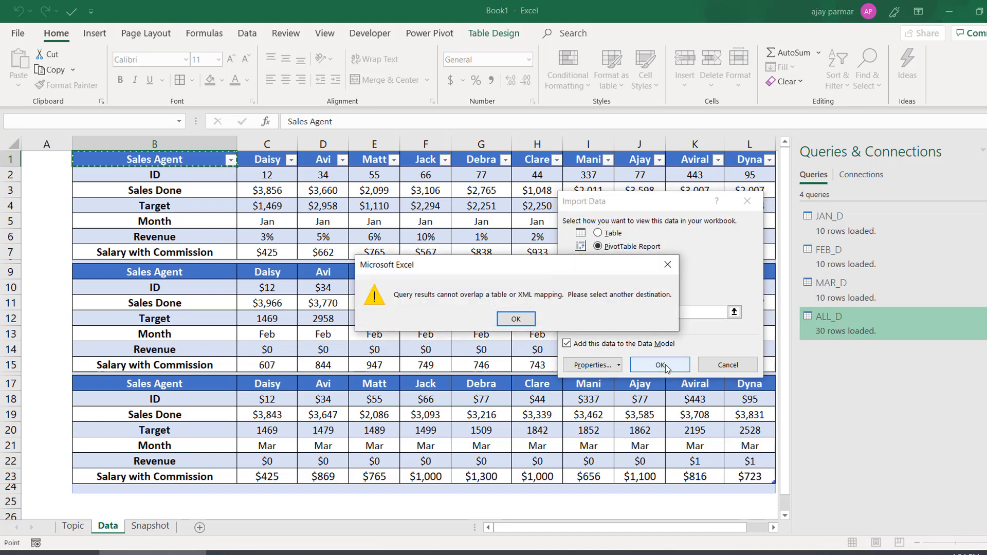
{"action": "left_click", "coordinate": [530, 322]}
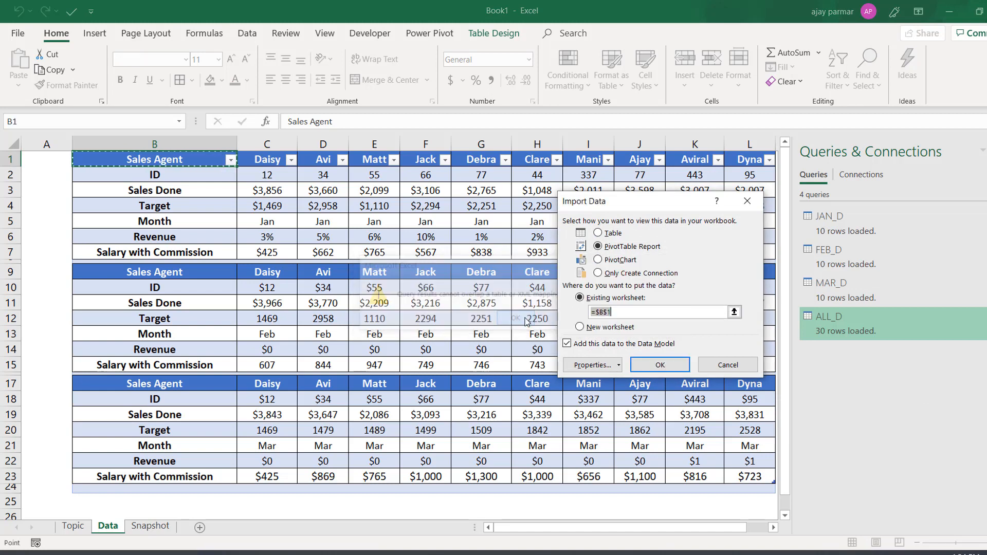
{"action": "left_click", "coordinate": [725, 366]}
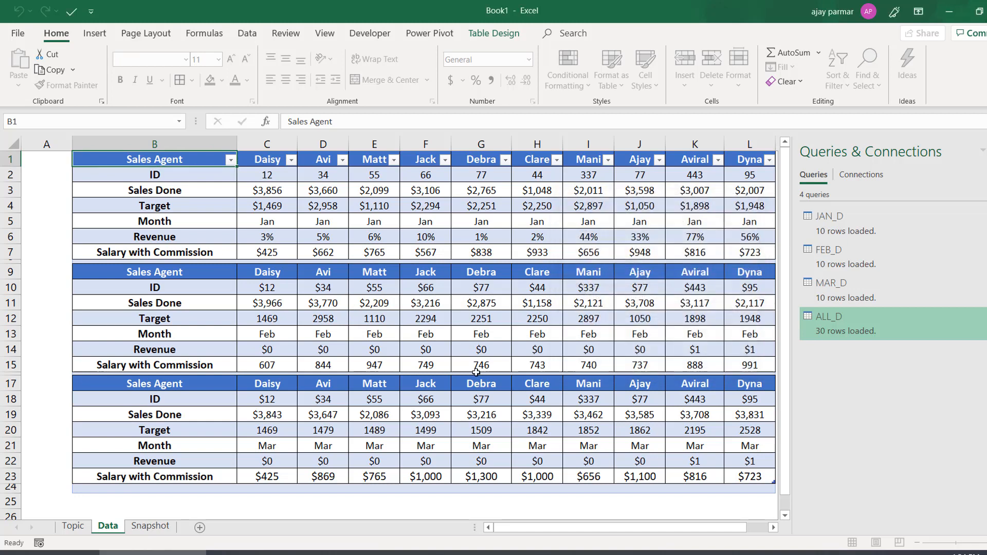
Add a new worksheet and load the ALL_D query there as a PivotTable report at cell D5.
{"action": "left_click", "coordinate": [200, 527]}
{"action": "left_click", "coordinate": [165, 309]}
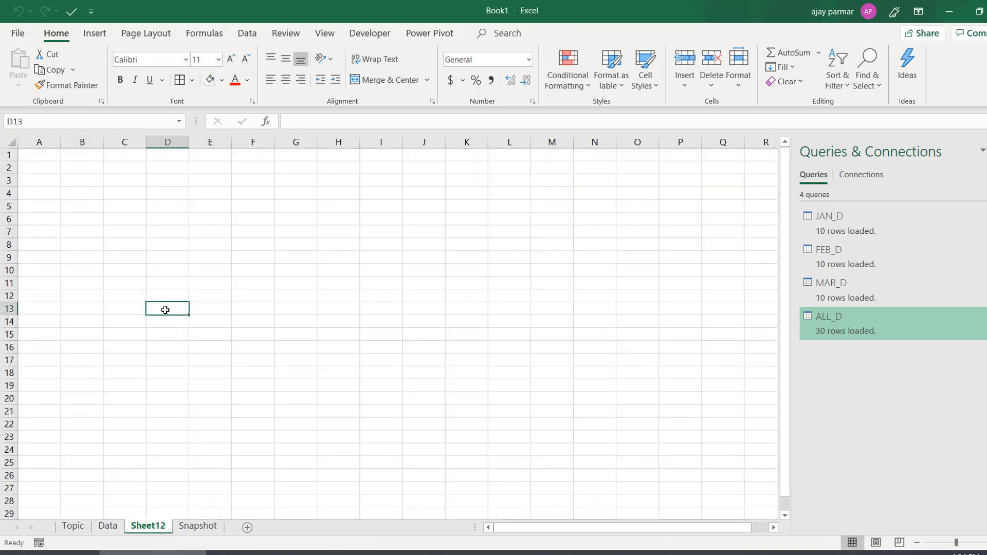
{"action": "left_click", "coordinate": [151, 212]}
{"action": "right_click", "coordinate": [838, 325]}
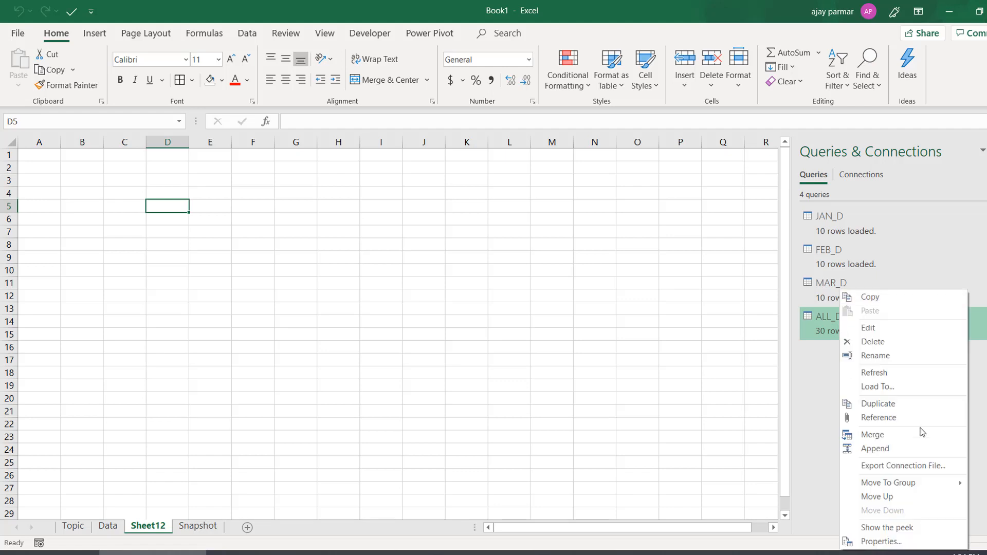
{"action": "left_click", "coordinate": [887, 387]}
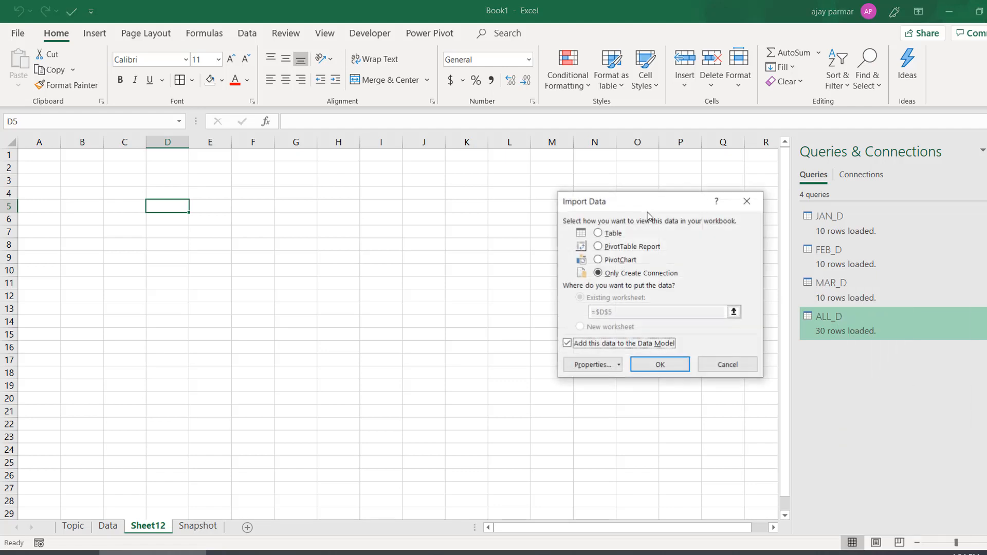
{"action": "left_click", "coordinate": [617, 247]}
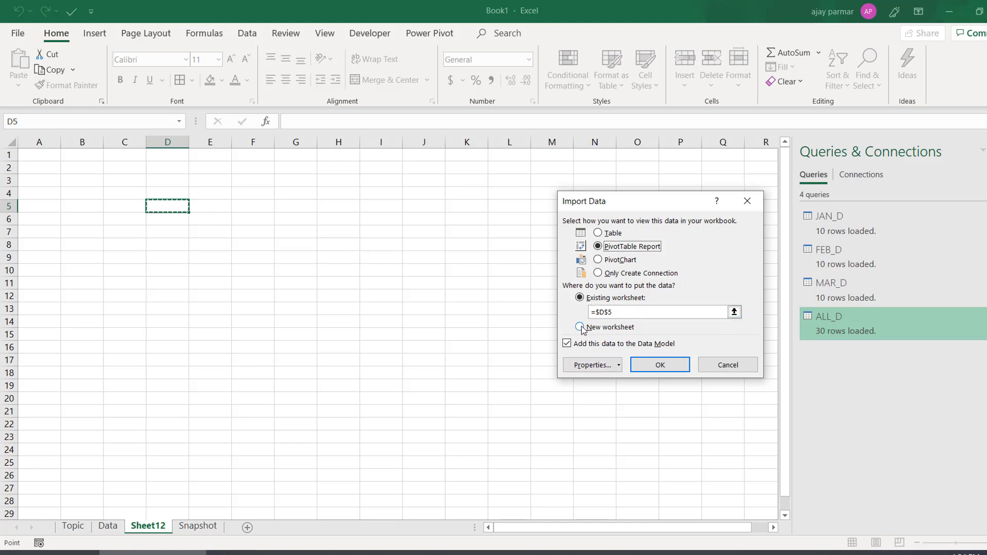
{"action": "left_click", "coordinate": [663, 367]}
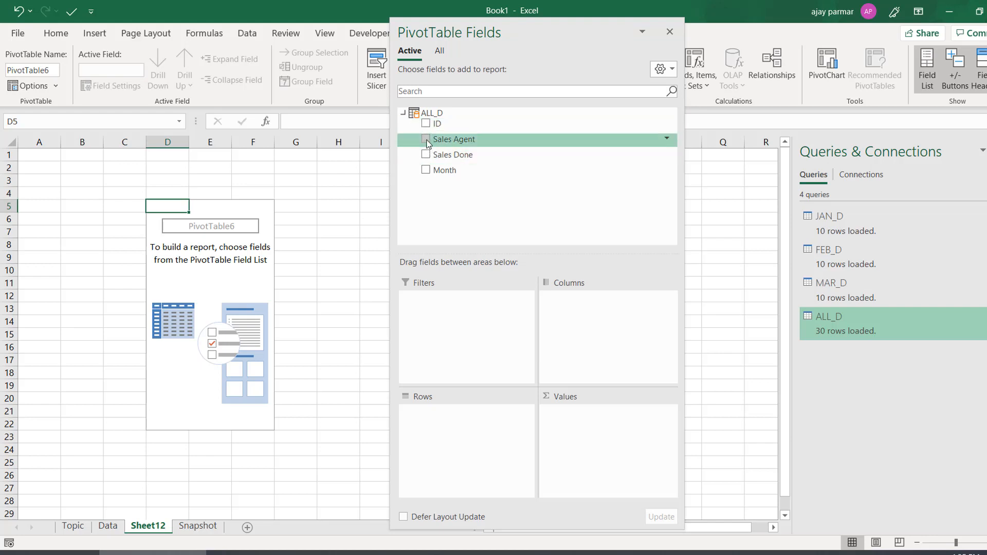
Summarise Sales Done by Sales Agent rows in the PivotTable, trying Month as columns and removing it again.
{"action": "left_click", "coordinate": [426, 139]}
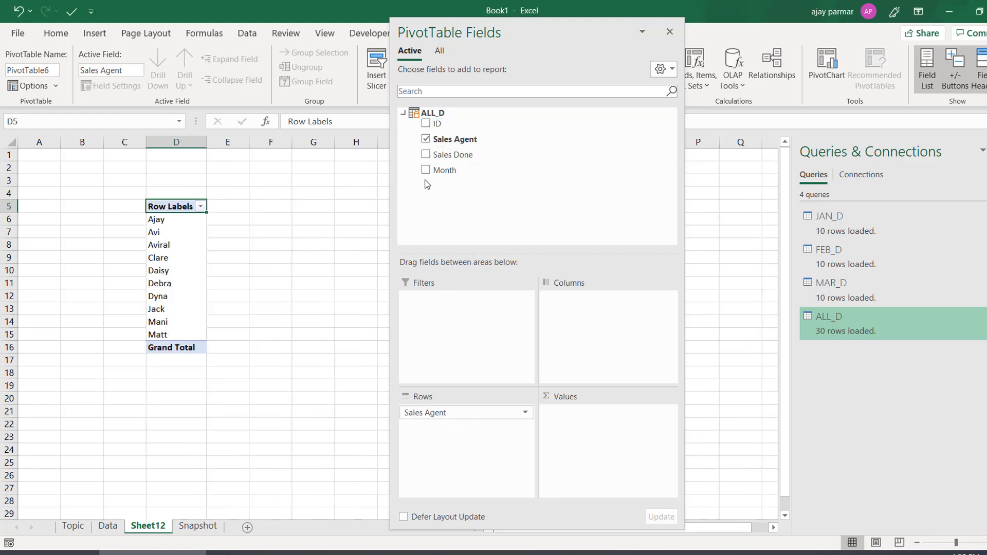
{"action": "left_click_drag", "start_coordinate": [424, 154], "coordinate": [617, 438]}
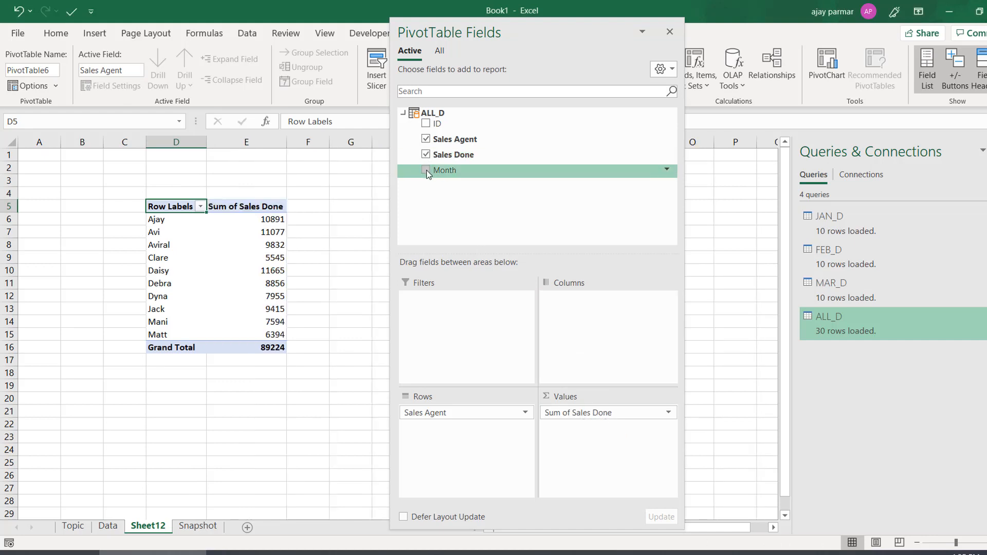
{"action": "left_click_drag", "start_coordinate": [427, 174], "coordinate": [622, 345]}
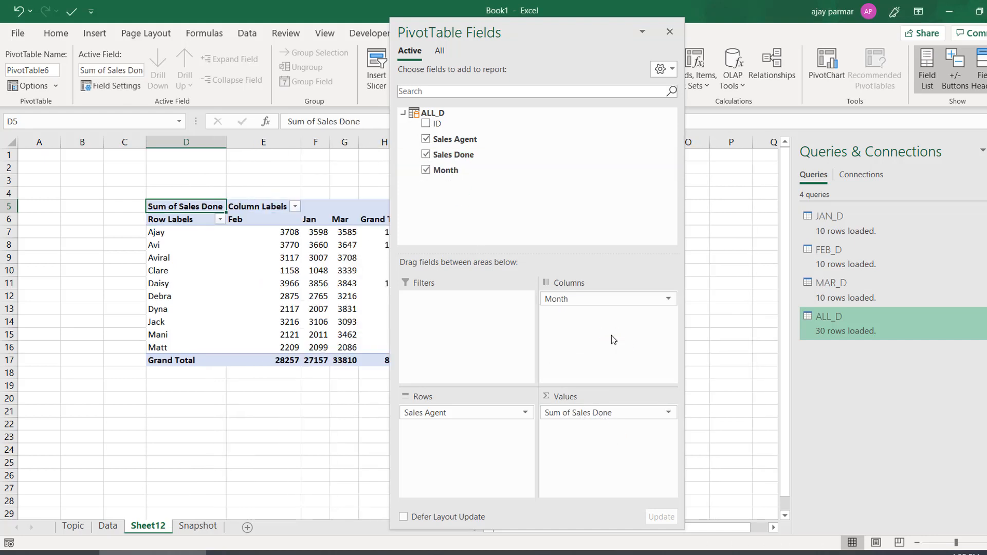
{"action": "left_click_drag", "start_coordinate": [596, 301], "coordinate": [520, 192]}
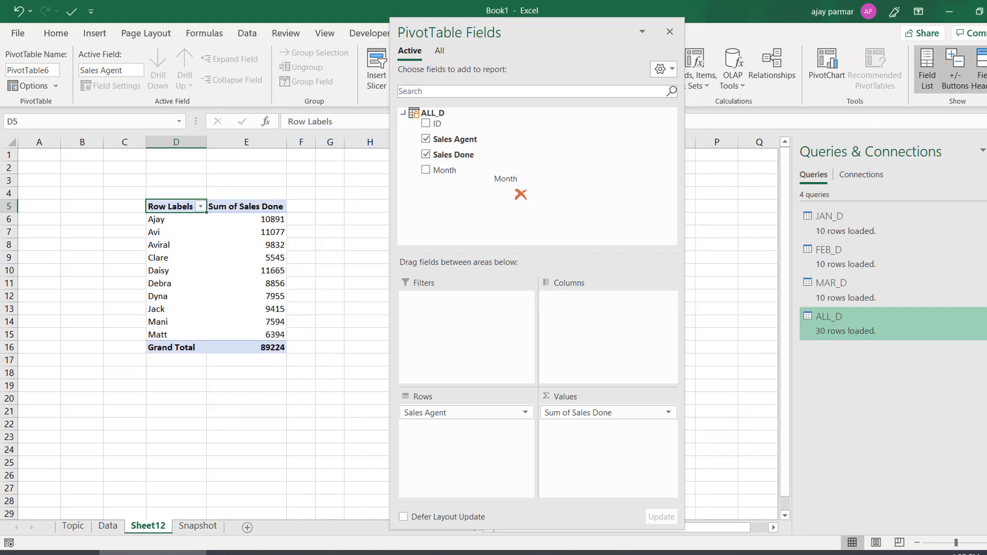
Sort the PivotTable by Sum of Sales Done from largest to smallest and close the field list.
{"action": "left_click", "coordinate": [257, 220]}
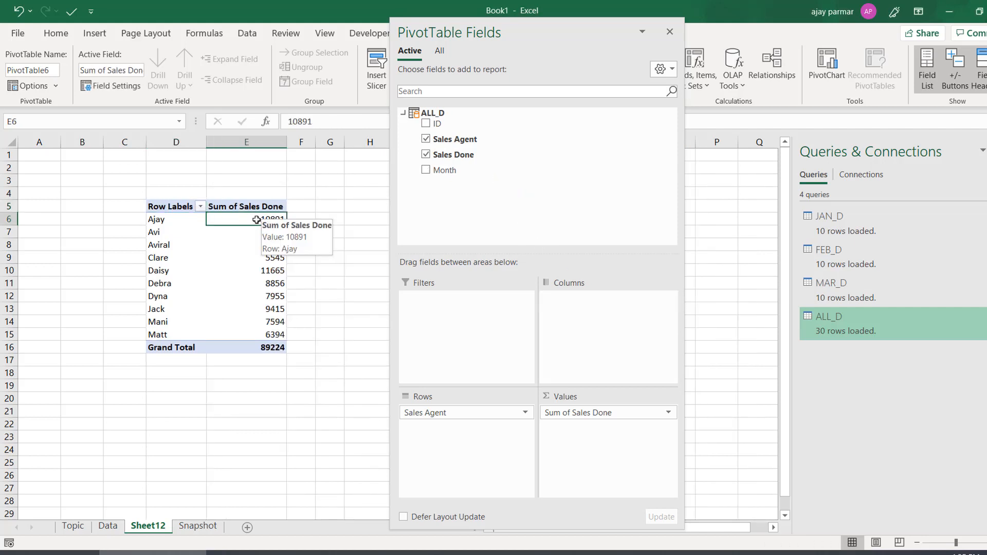
{"action": "key", "text": "alt+d"}
{"action": "key", "text": "s"}
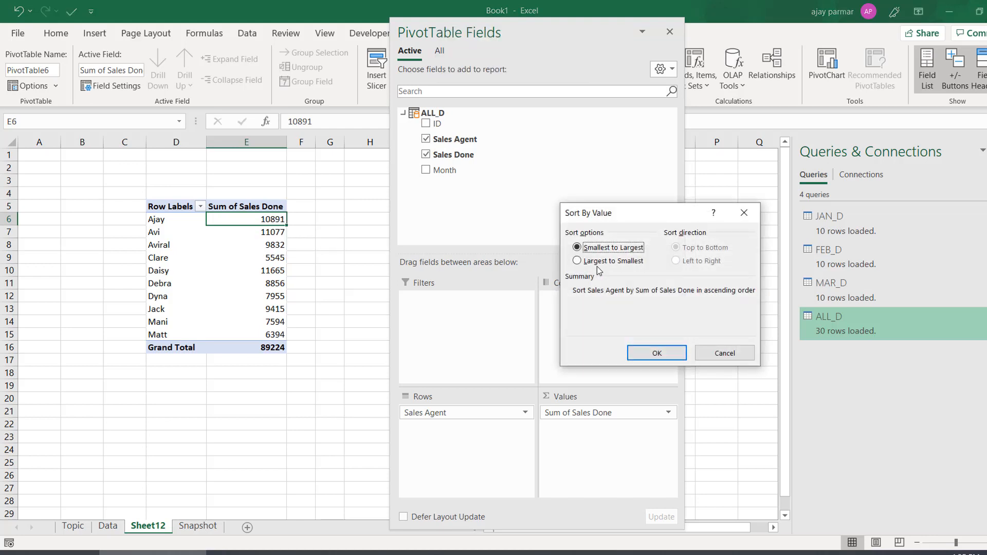
{"action": "left_click", "coordinate": [592, 261]}
{"action": "left_click", "coordinate": [645, 353]}
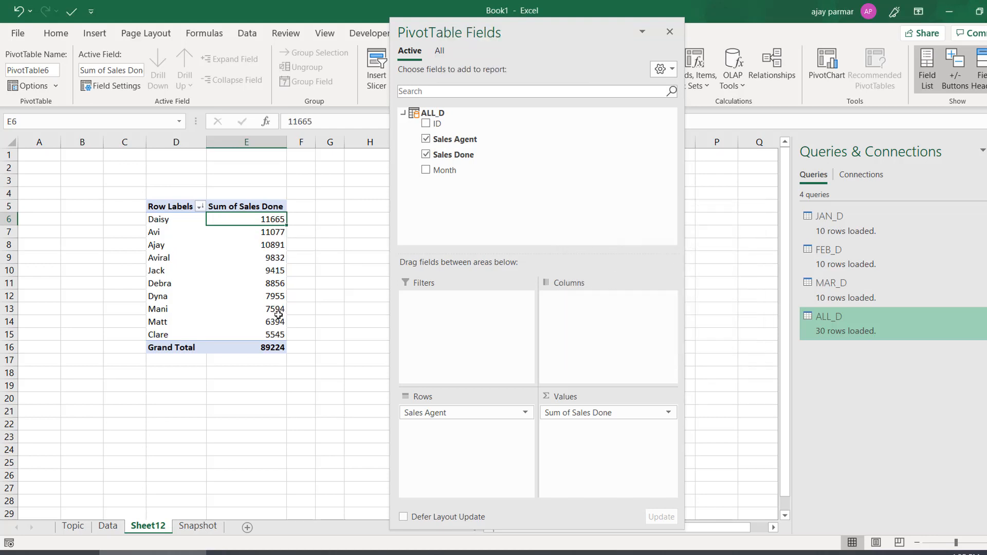
{"action": "left_click", "coordinate": [670, 31]}
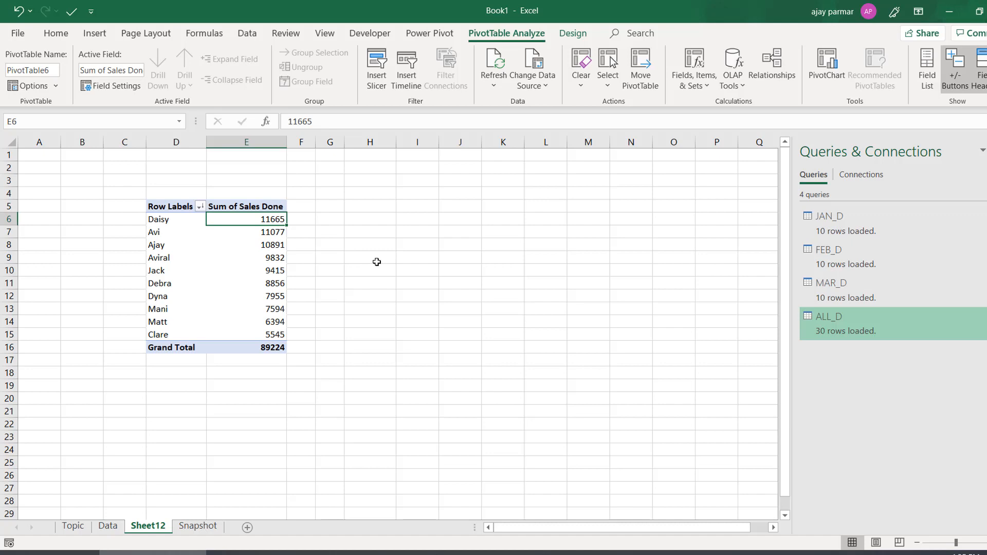
Change the PivotTable's report layout so the row heading shows the field name Sales Agent.
{"action": "scroll", "coordinate": [377, 262], "scroll_direction": "up", "scroll_amount": 4, "text": "ctrl"}
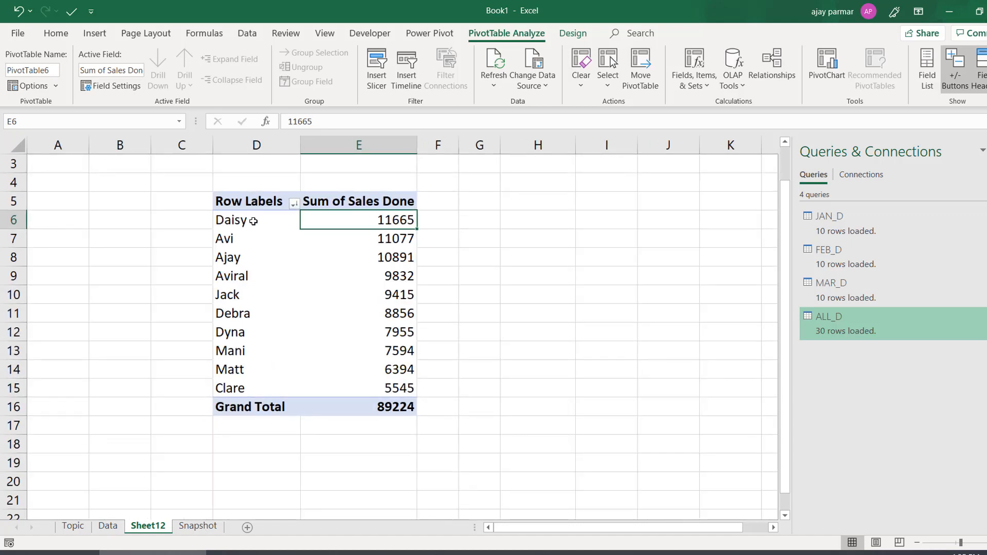
{"action": "left_click", "coordinate": [254, 221]}
{"action": "left_click", "coordinate": [573, 34]}
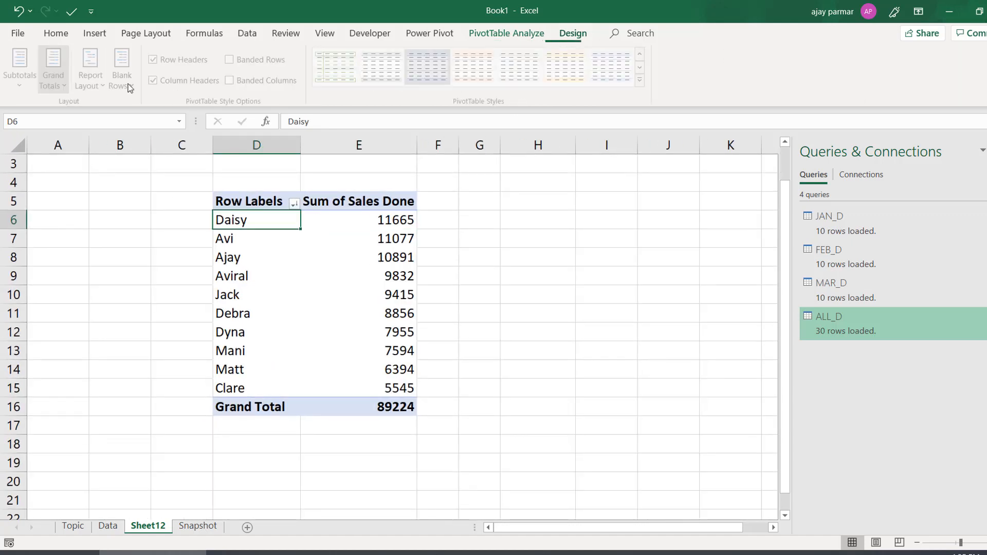
{"action": "left_click", "coordinate": [99, 91]}
{"action": "left_click", "coordinate": [168, 172]}
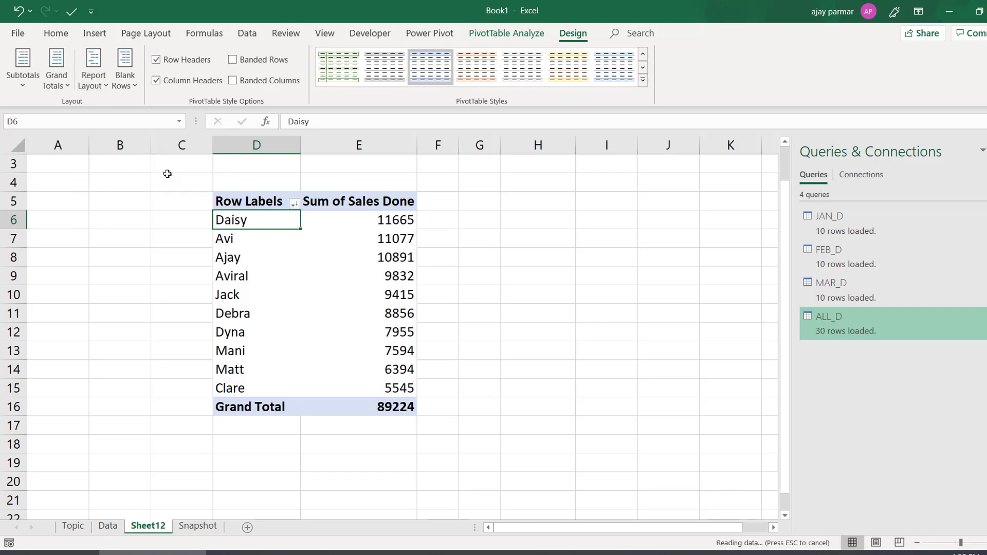
{"action": "left_click", "coordinate": [170, 181]}
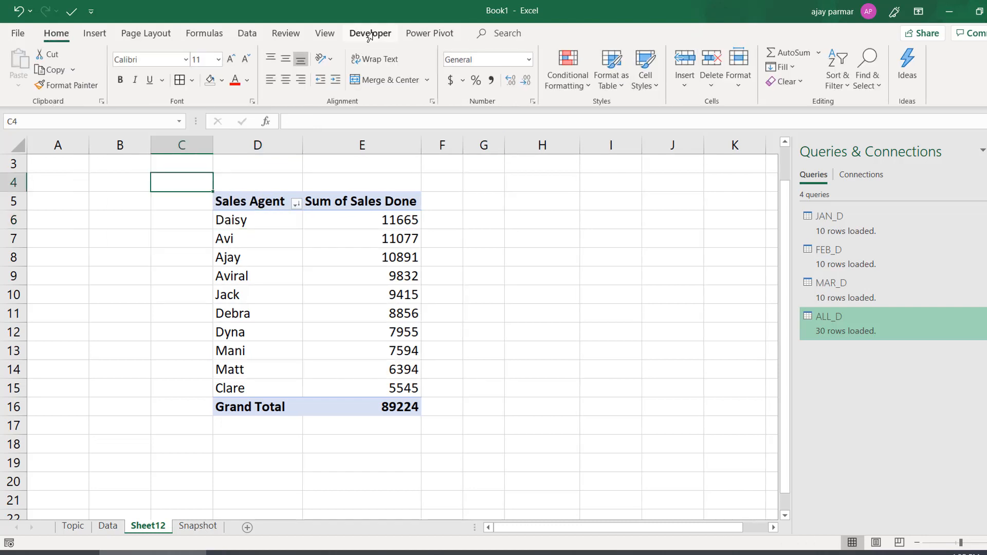
Apply a gold Medium style with a solid header row to the Sales Agent PivotTable.
{"action": "left_click", "coordinate": [269, 260]}
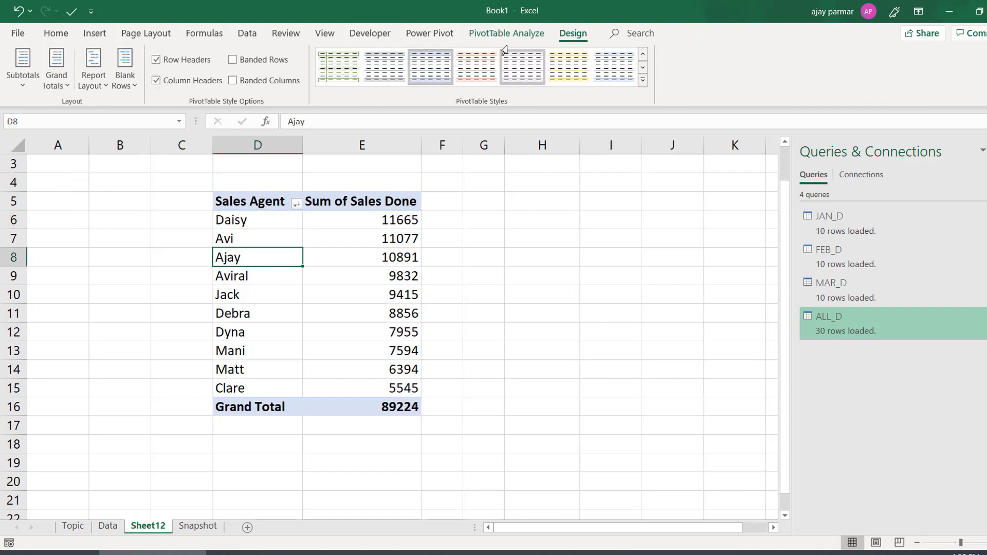
{"action": "left_click", "coordinate": [643, 80]}
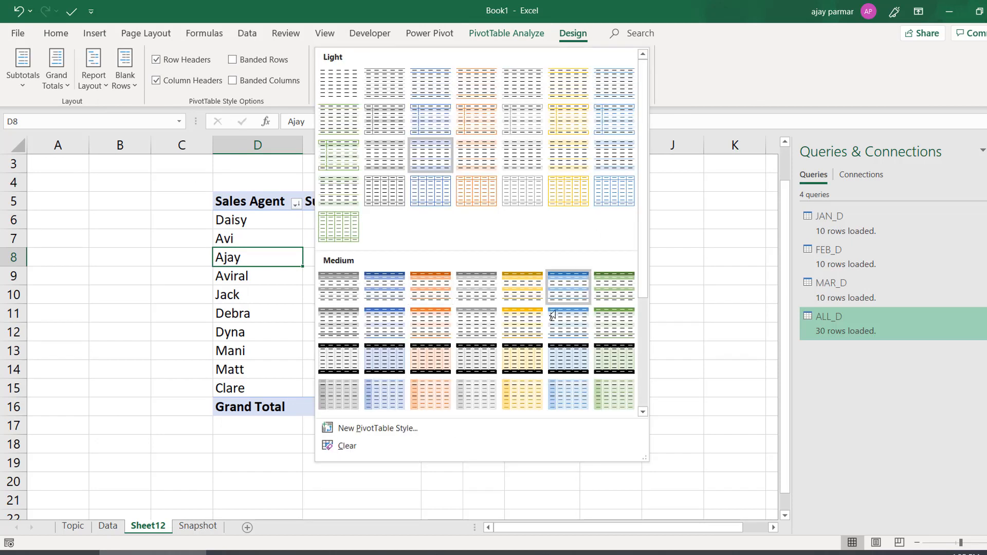
{"action": "left_click", "coordinate": [526, 298]}
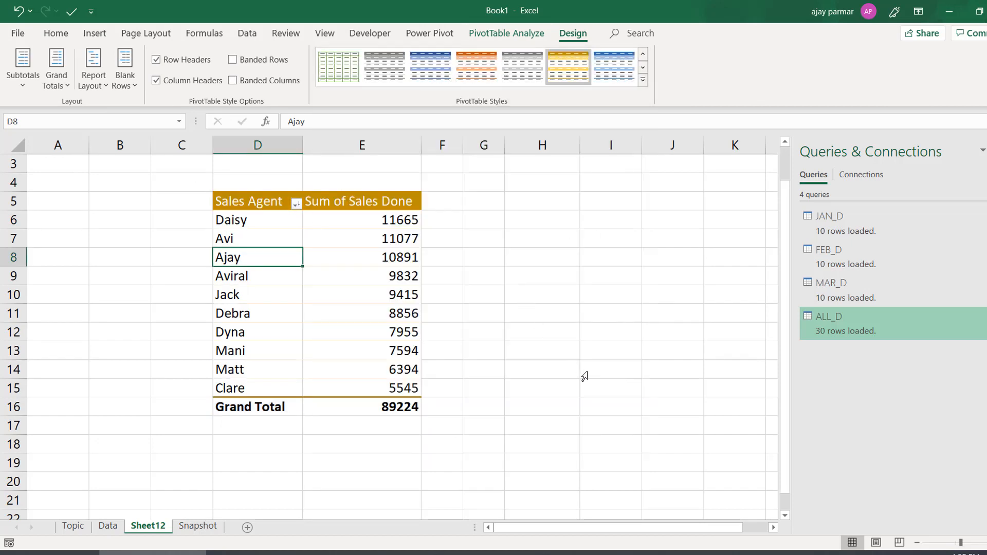
{"action": "left_click", "coordinate": [584, 374]}
Examine the three highest-ranked sales agents by selecting their names and Sum of Sales Done values in the PivotTable.
{"action": "left_click", "coordinate": [385, 221]}
{"action": "key", "text": "Left"}
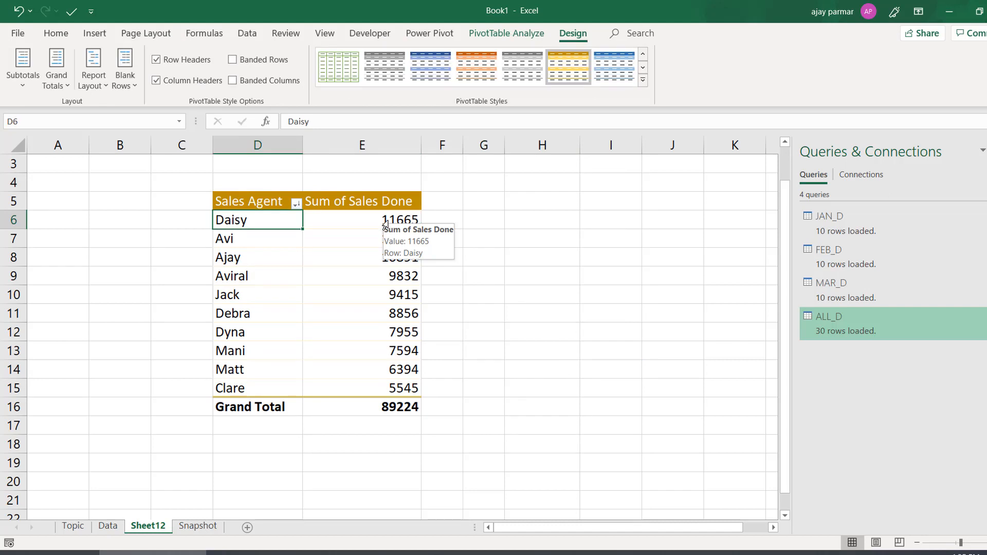
{"action": "key", "text": "shift+Right"}
{"action": "key", "text": "shift+Down"}
{"action": "key", "text": "shift+Down"}
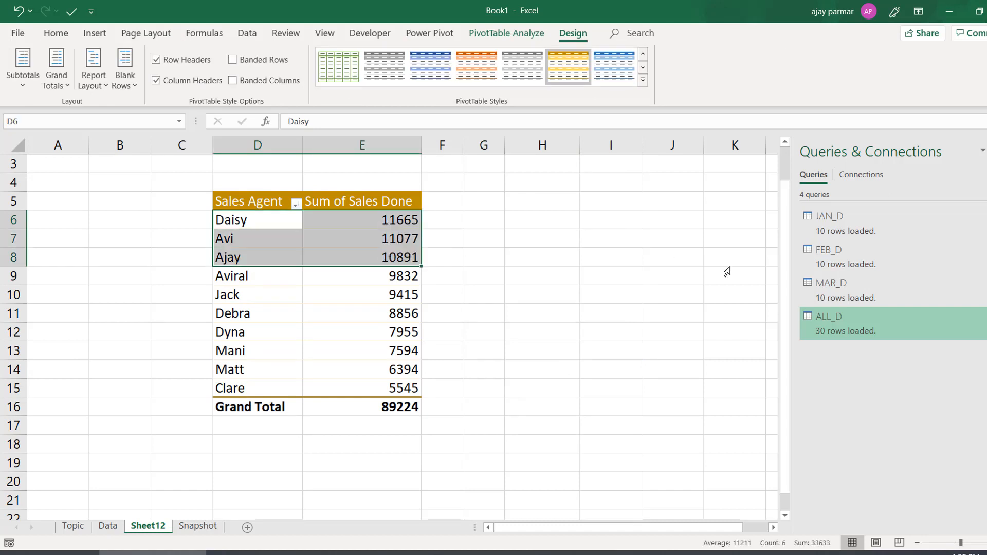
{"action": "left_click", "coordinate": [385, 223]}
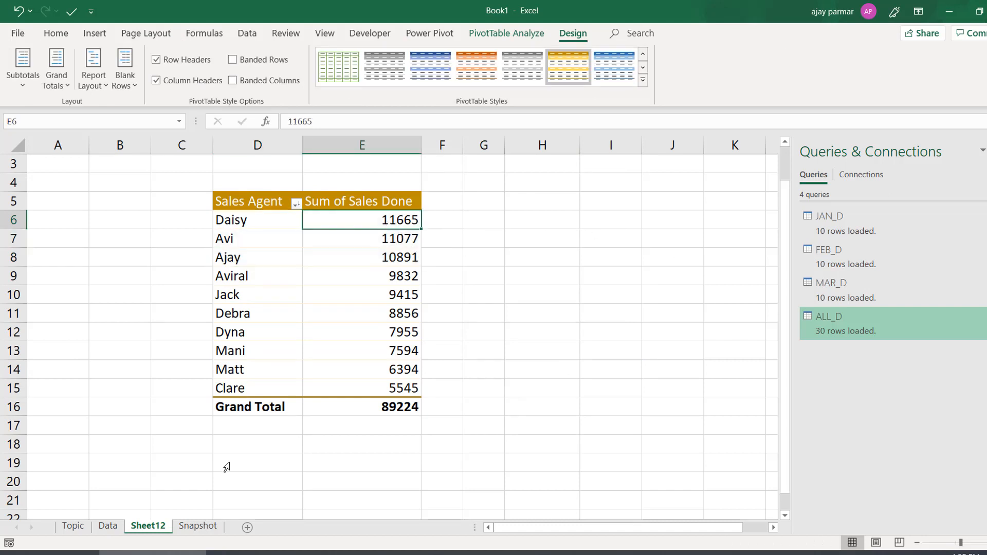
Return to the Data sheet's monthly source tables and close Queries & Connections.
{"action": "left_click", "coordinate": [103, 527]}
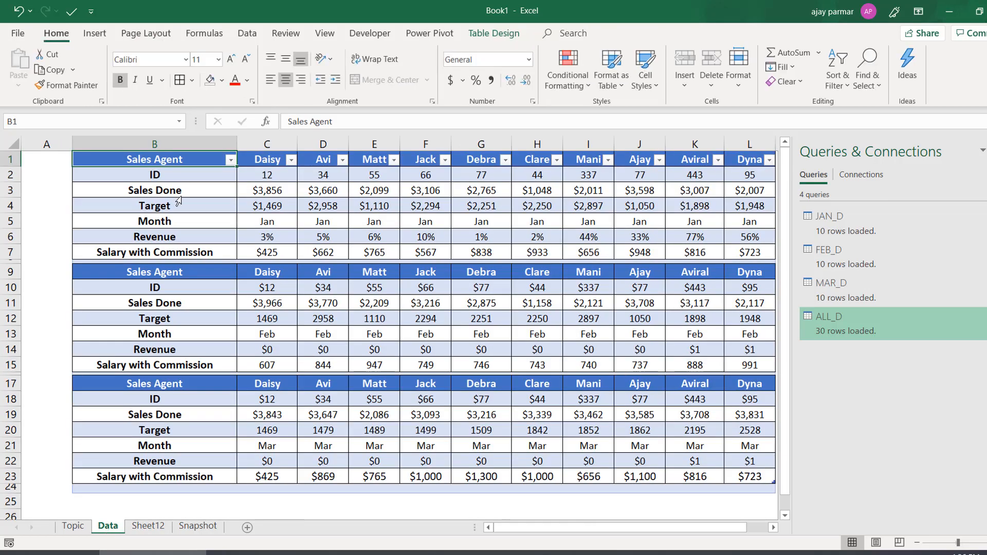
{"action": "left_click", "coordinate": [189, 194]}
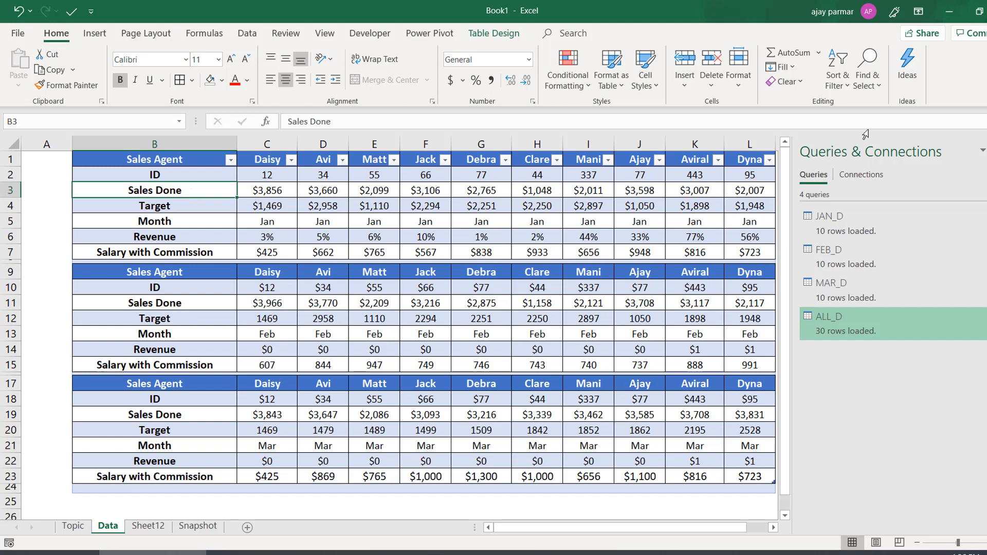
{"action": "left_click", "coordinate": [986, 150]}
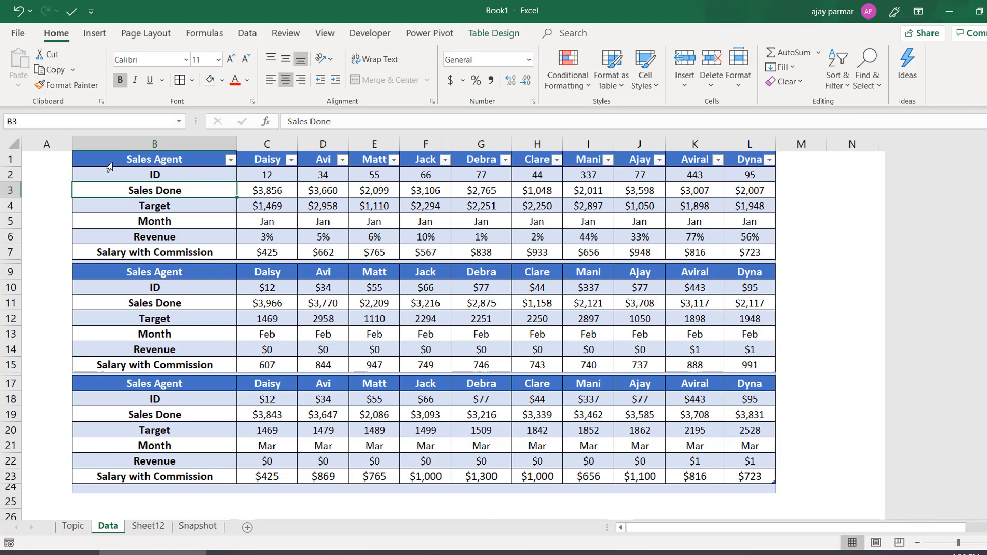
{"action": "left_click", "coordinate": [186, 174]}
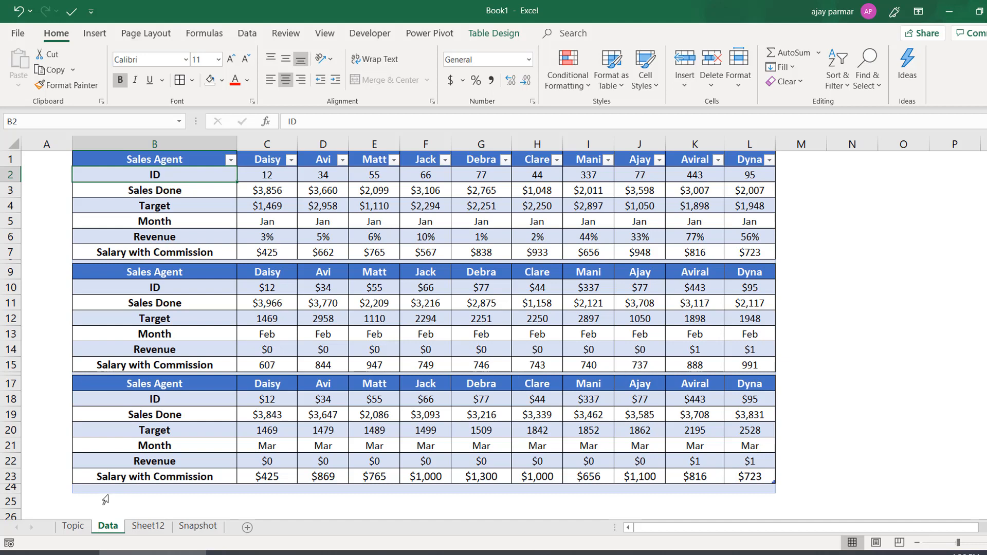
Review the extraction, transform and load notes on the Topic sheet against the source tables on the Data sheet.
{"action": "left_click", "coordinate": [74, 528]}
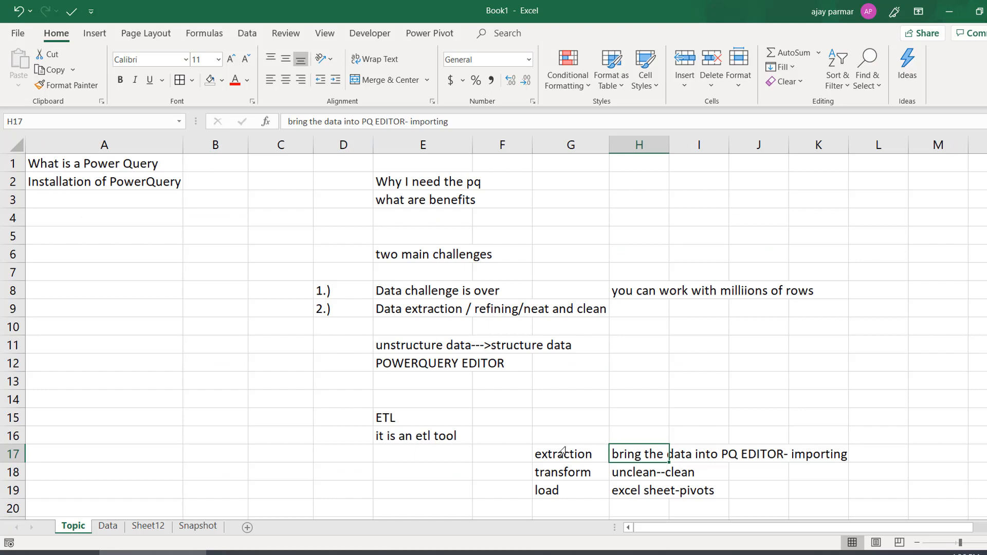
{"action": "key", "text": "Left"}
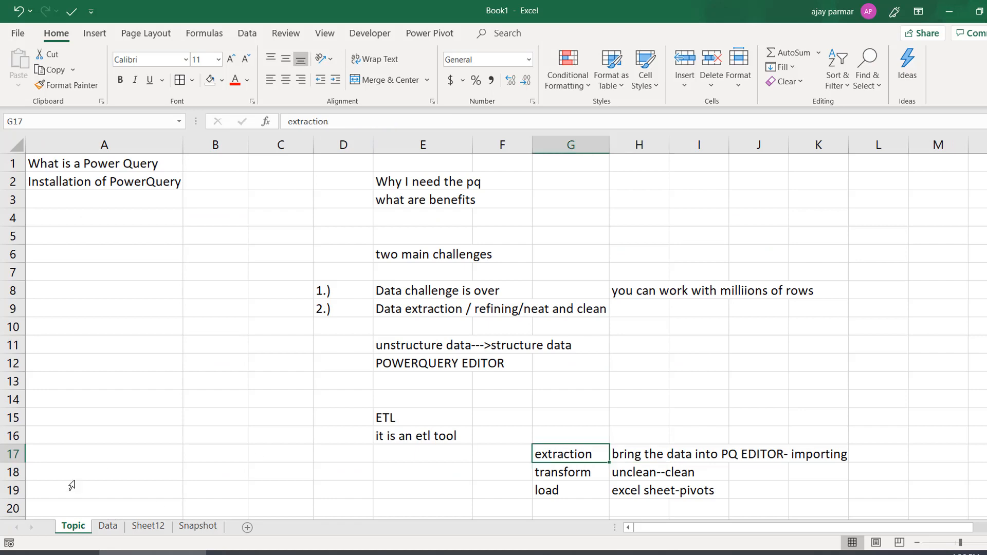
{"action": "left_click", "coordinate": [109, 527]}
{"action": "left_click", "coordinate": [194, 197]}
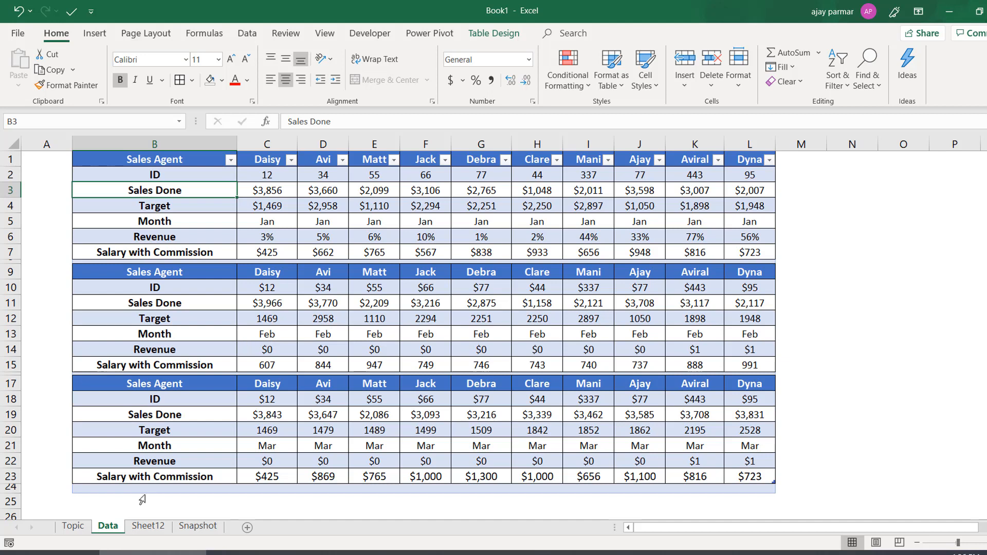
{"action": "left_click", "coordinate": [69, 533]}
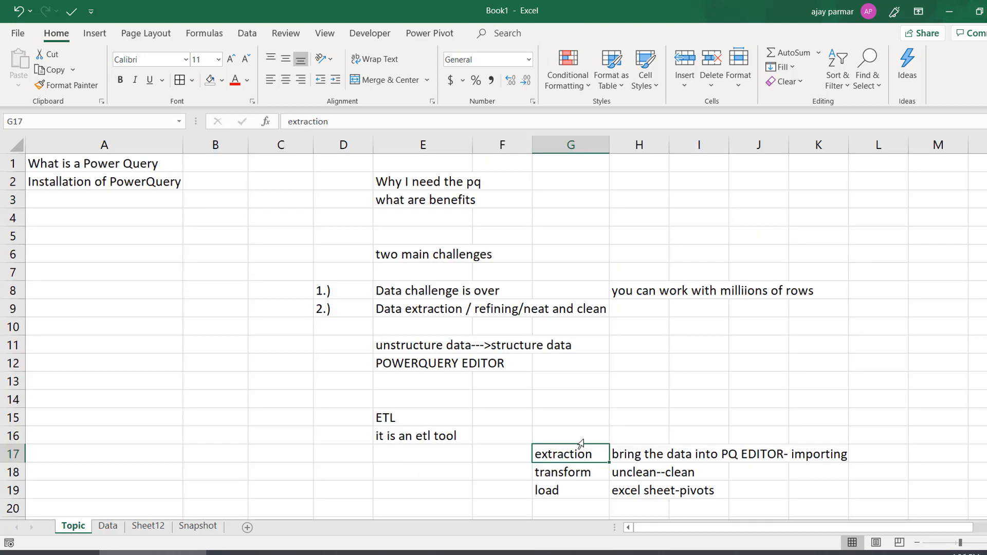
{"action": "left_click", "coordinate": [540, 478]}
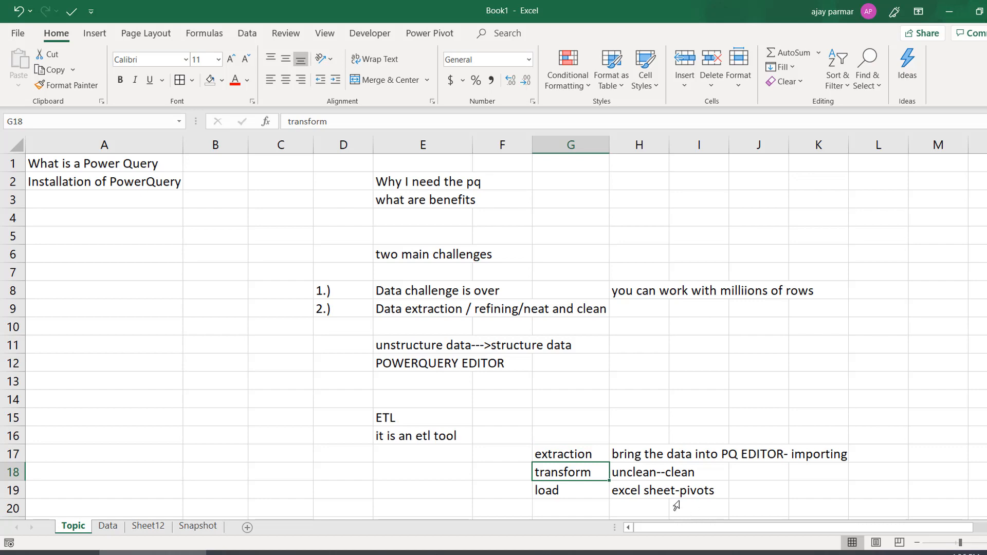
{"action": "left_click", "coordinate": [649, 496]}
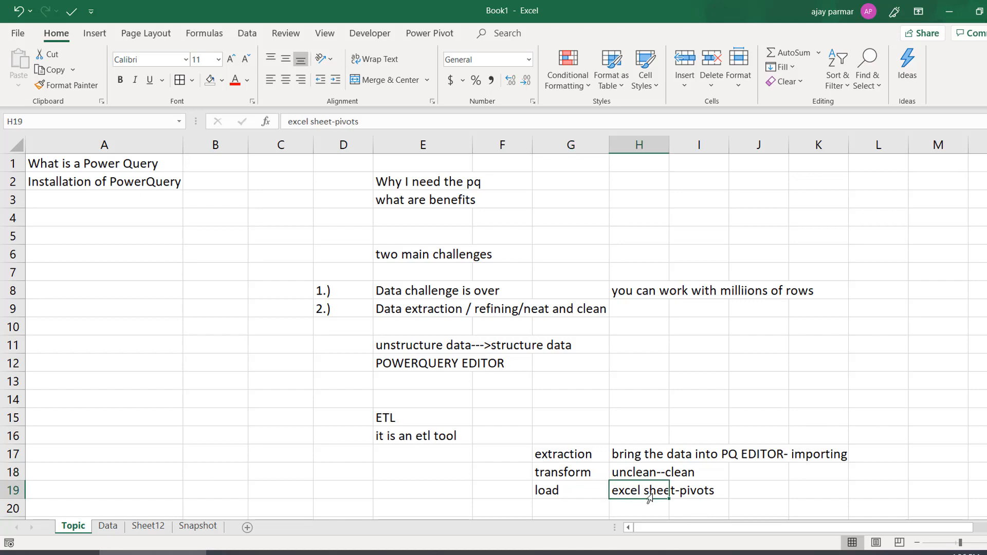
{"action": "left_click", "coordinate": [235, 436]}
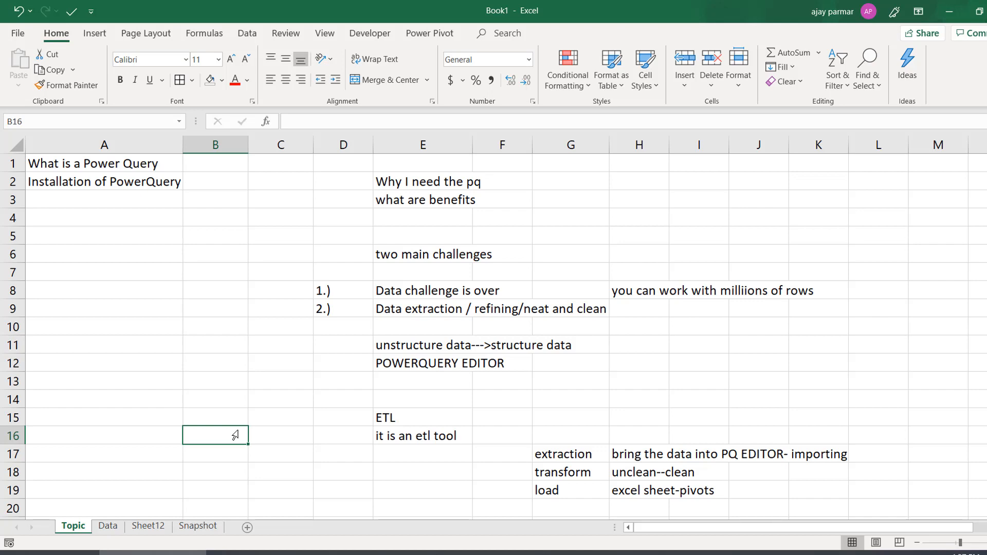
{"action": "left_click", "coordinate": [124, 203]}
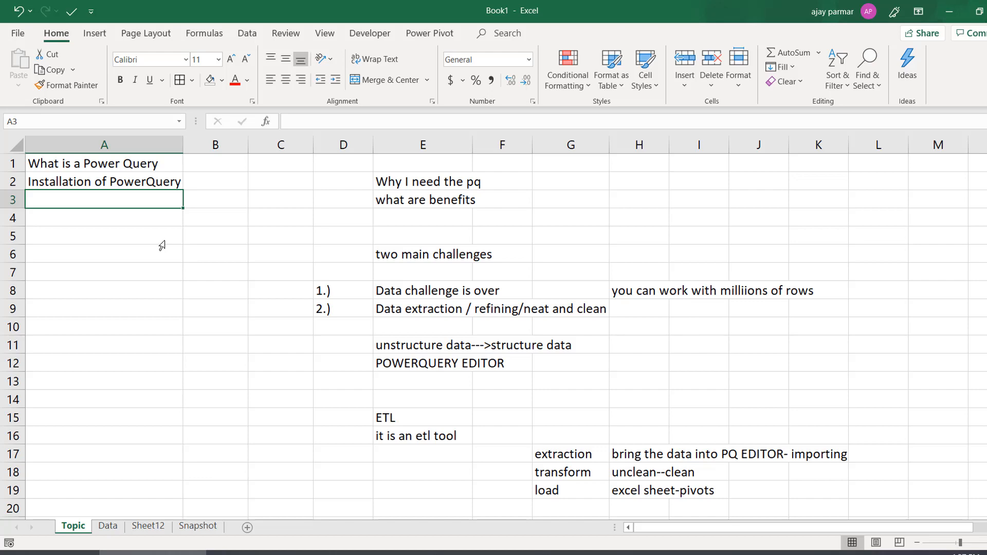
{"action": "left_click", "coordinate": [127, 272]}
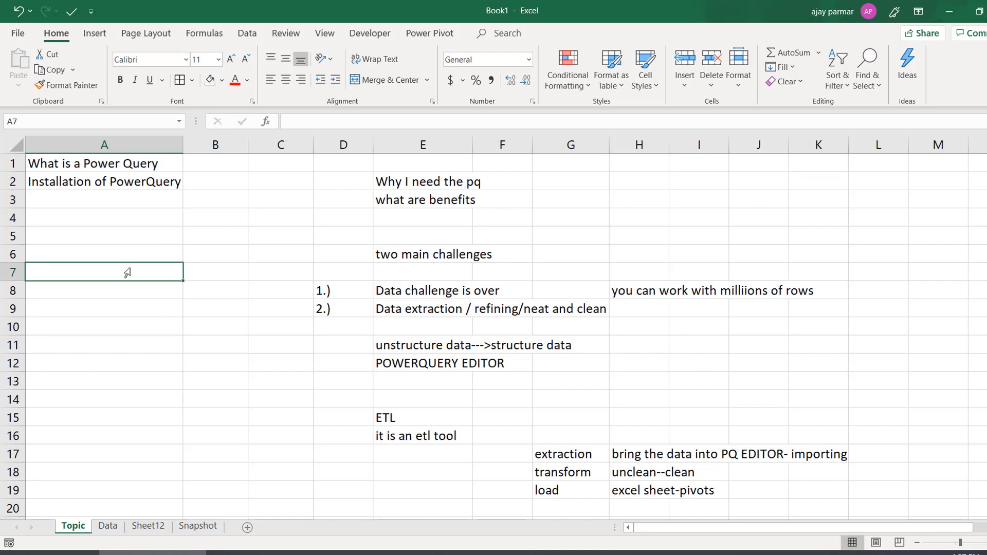
{"action": "left_click", "coordinate": [248, 35]}
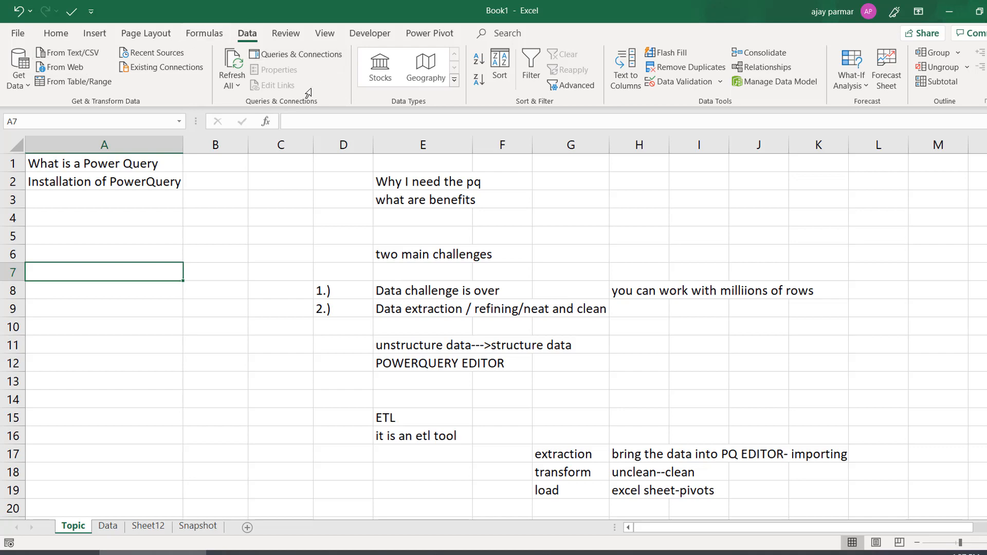
{"action": "left_click", "coordinate": [225, 289]}
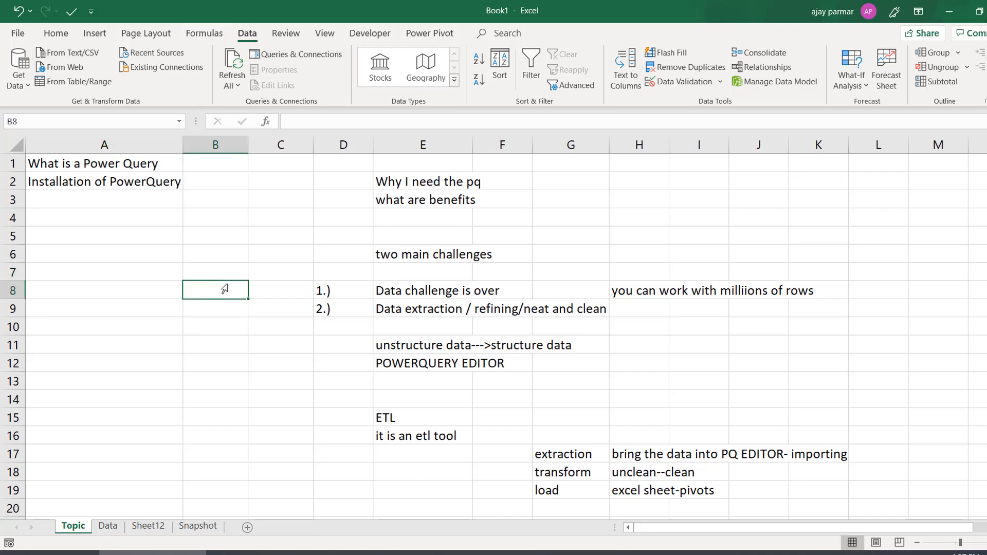
{"action": "left_click", "coordinate": [168, 243]}
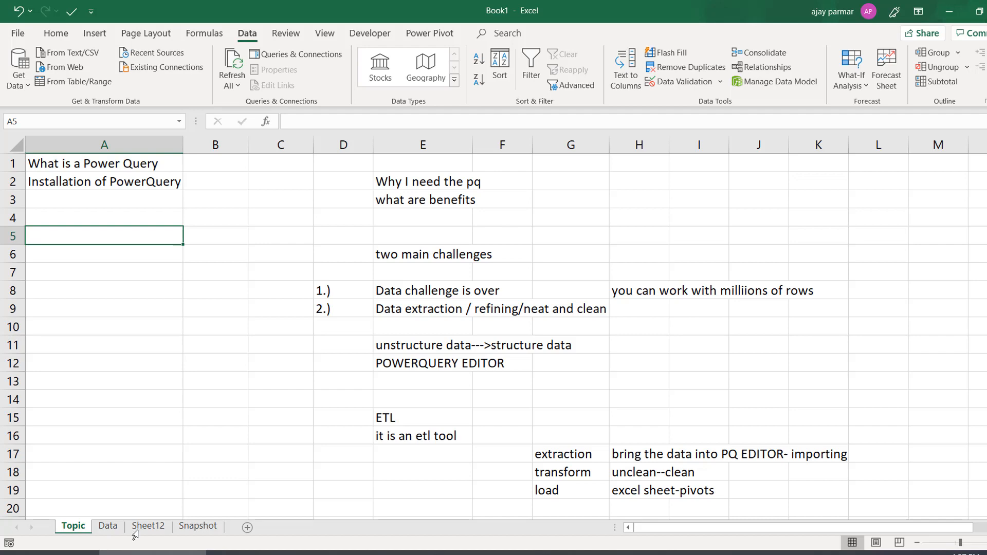
{"action": "left_click", "coordinate": [198, 530]}
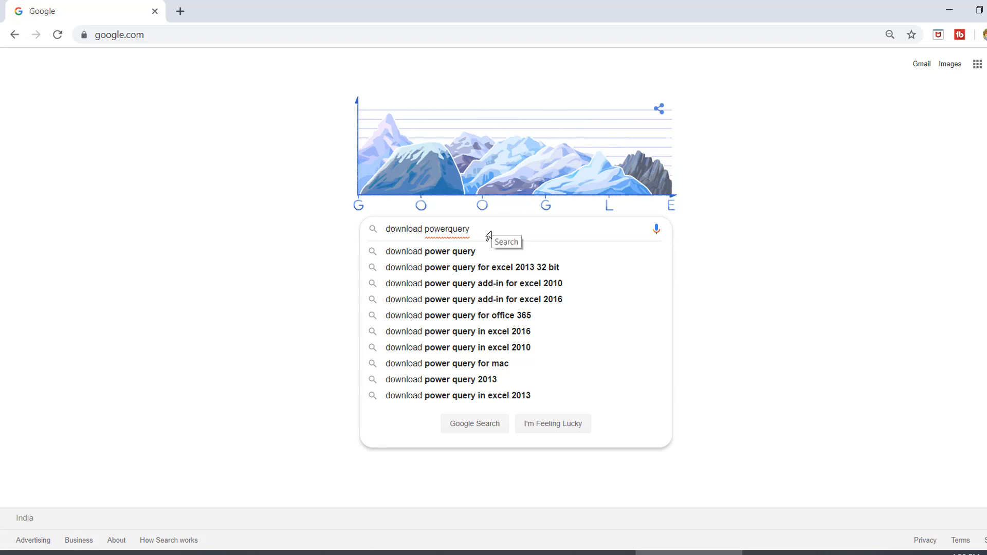
Search the web for "download powerquery", open Microsoft's Power Query for Excel download page and check its language options.
{"action": "key", "text": "Return"}
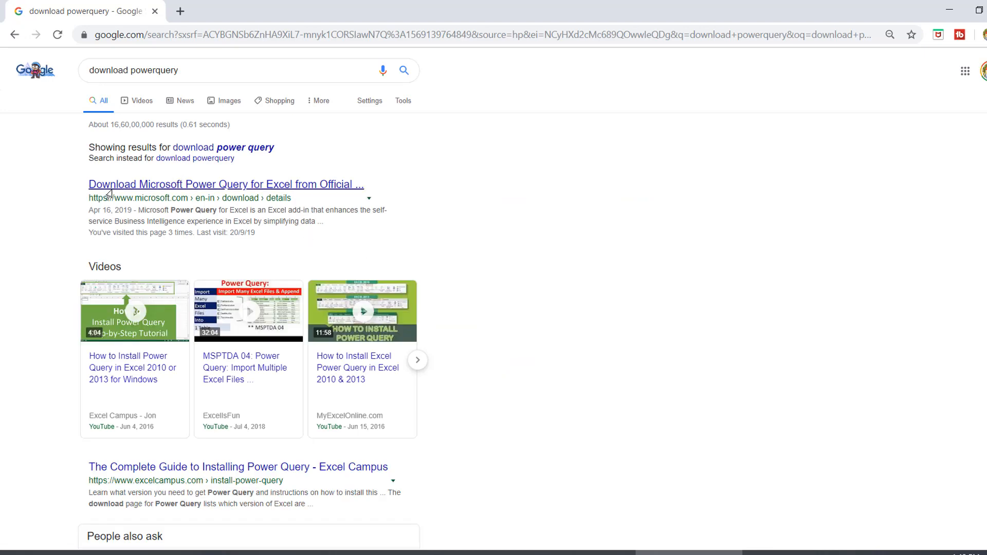
{"action": "left_click", "coordinate": [153, 202]}
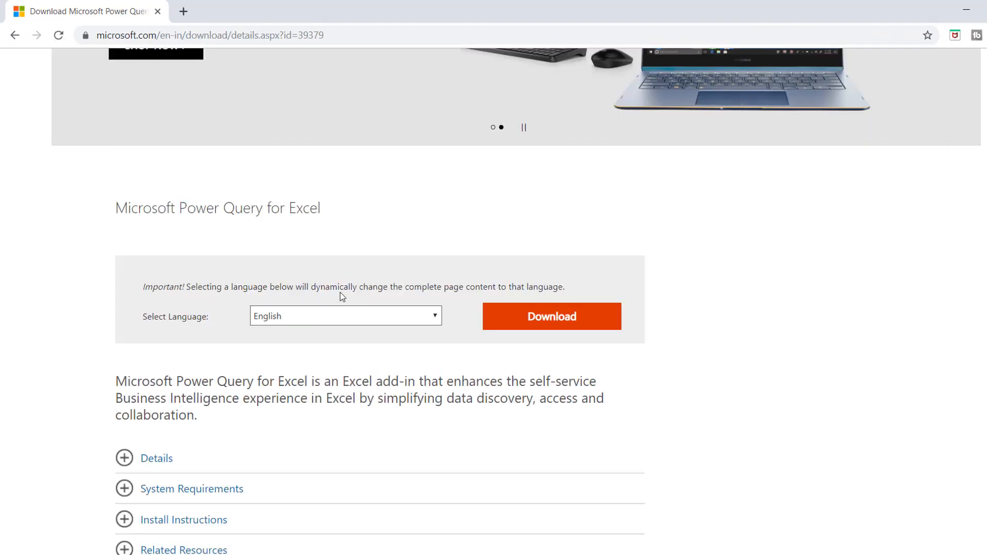
{"action": "left_click", "coordinate": [437, 318]}
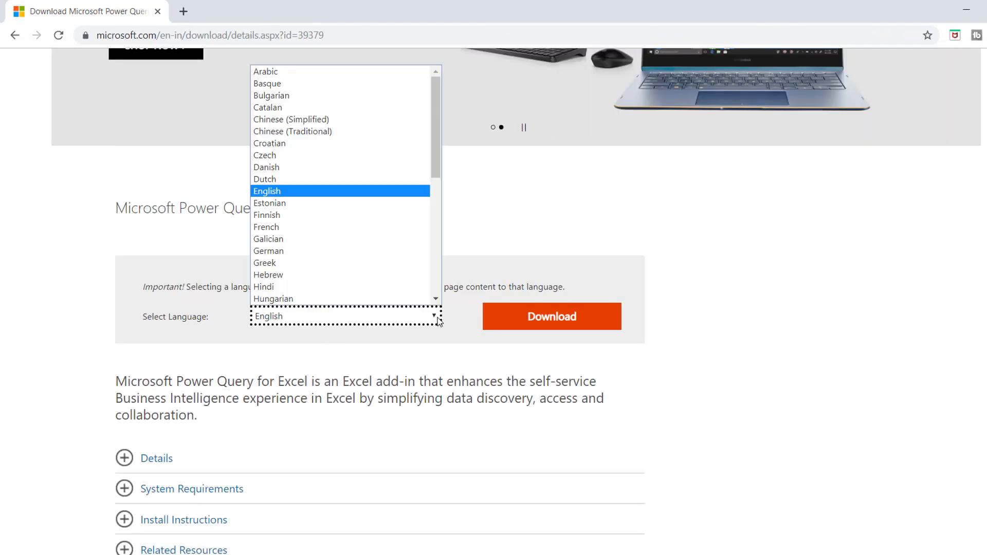
{"action": "left_click", "coordinate": [571, 271]}
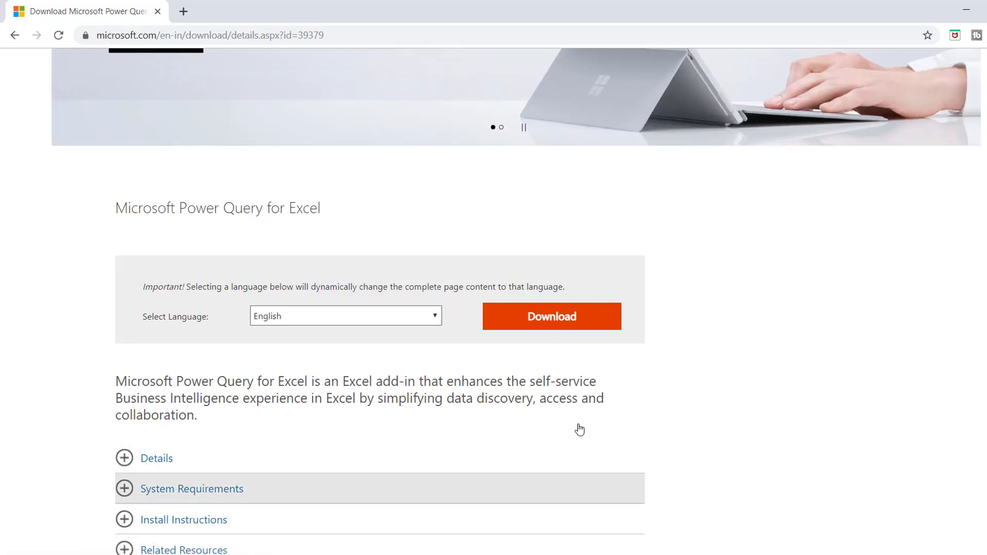
Examine the system requirements and the version and file details on the Power Query download page.
{"action": "scroll", "coordinate": [324, 293], "scroll_direction": "down", "scroll_amount": 4}
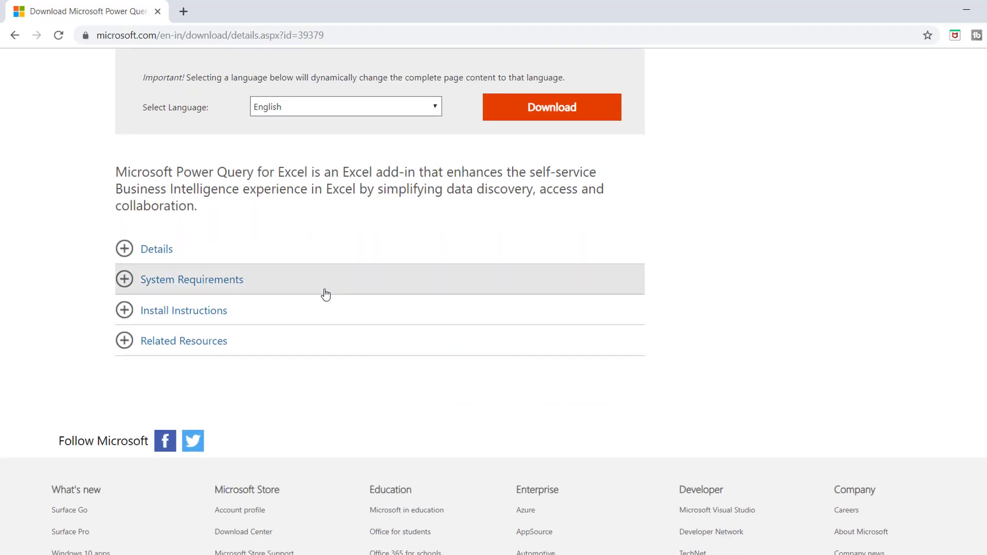
{"action": "left_click", "coordinate": [126, 286]}
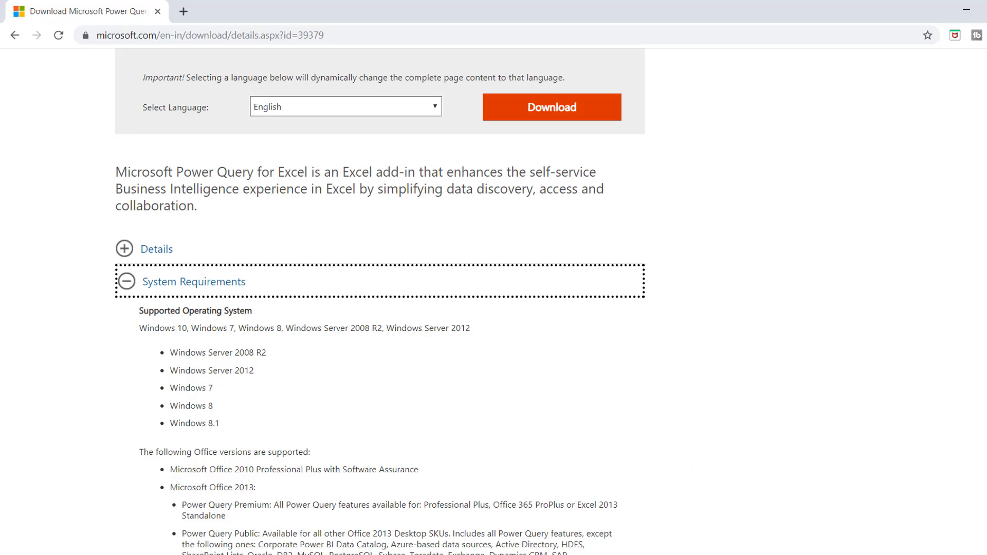
{"action": "scroll", "coordinate": [321, 517], "scroll_direction": "down", "scroll_amount": 3}
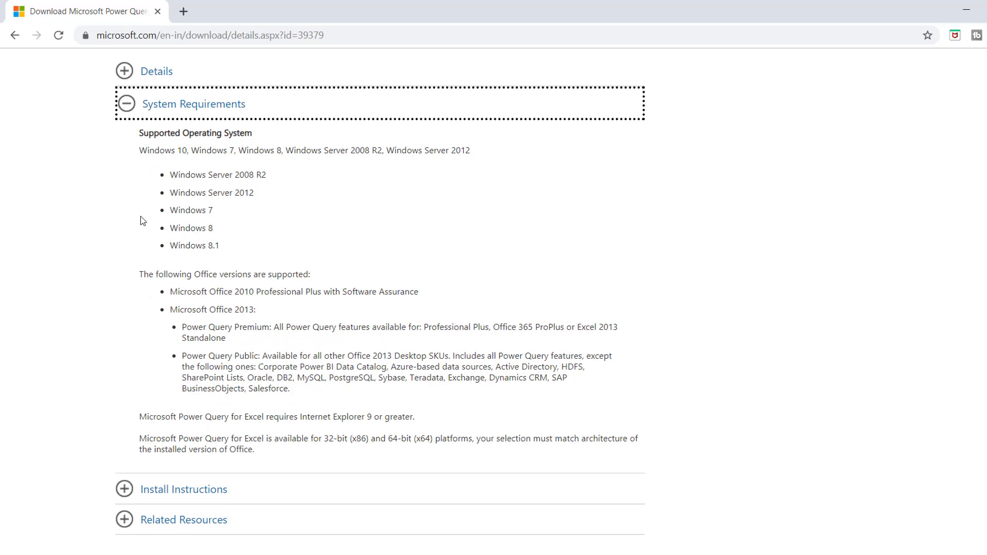
{"action": "left_click", "coordinate": [127, 110]}
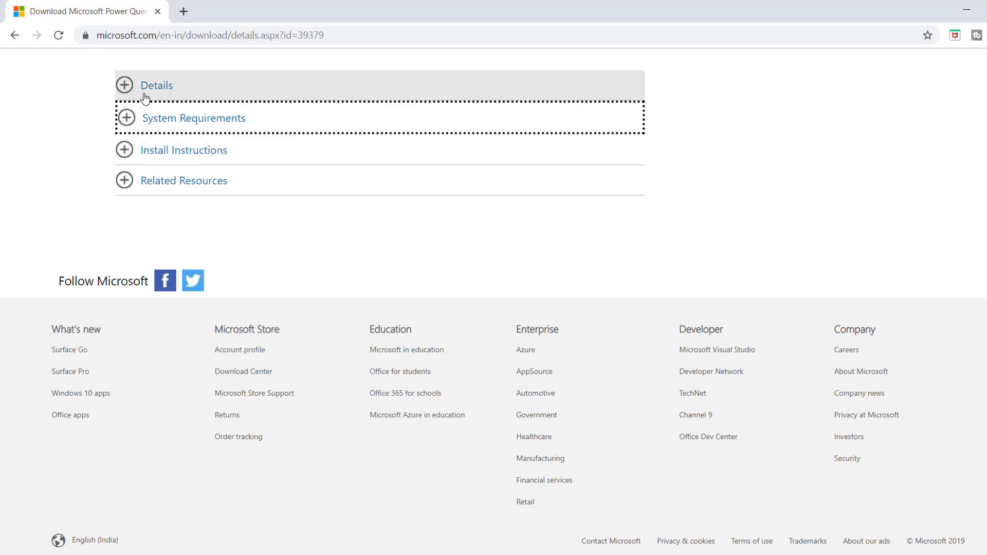
{"action": "left_click", "coordinate": [126, 91]}
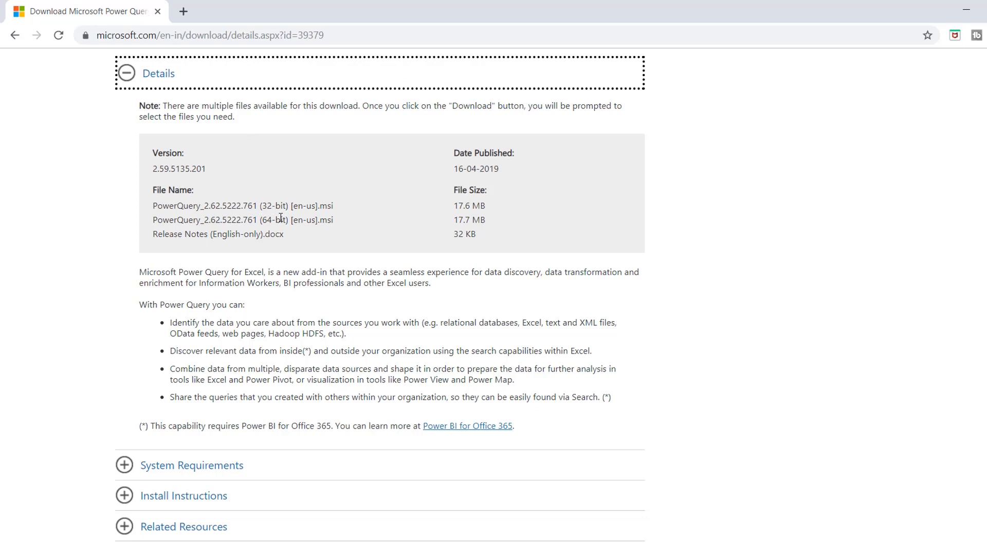
Switch to Excel and check its version and bitness in the About Excel details of the account information, then return to the Topic sheet.
{"action": "key", "text": "alt+Tab"}
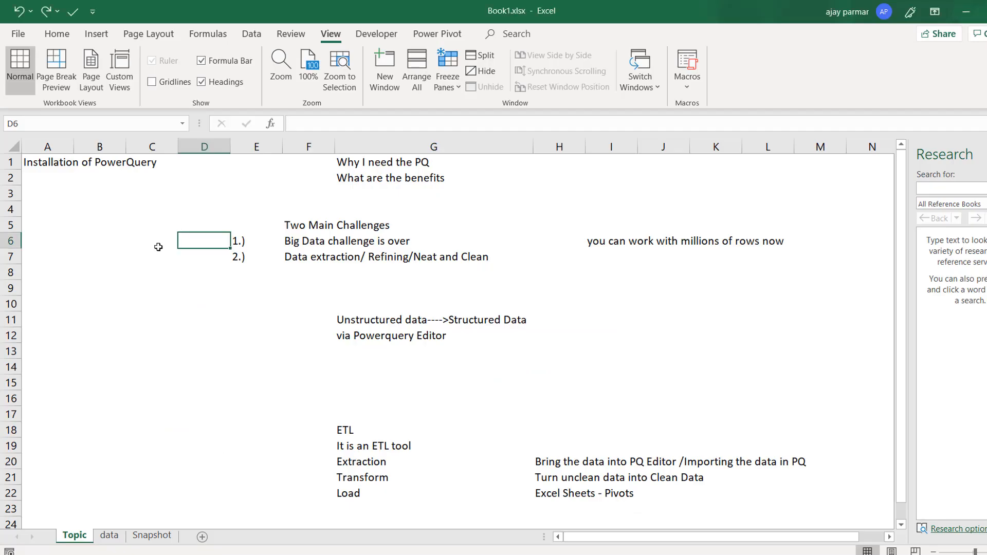
{"action": "left_click", "coordinate": [158, 246]}
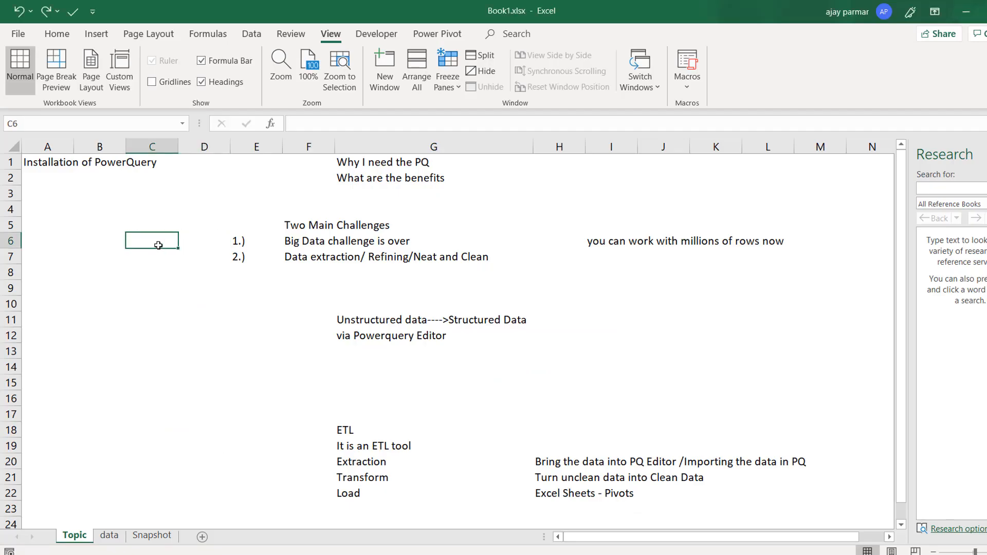
{"action": "left_click", "coordinate": [19, 35]}
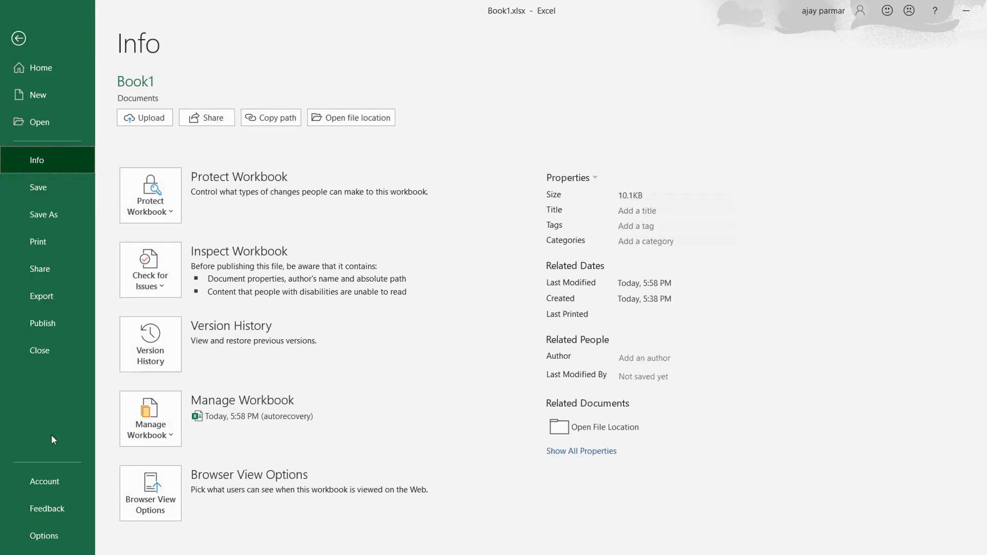
{"action": "left_click", "coordinate": [64, 480]}
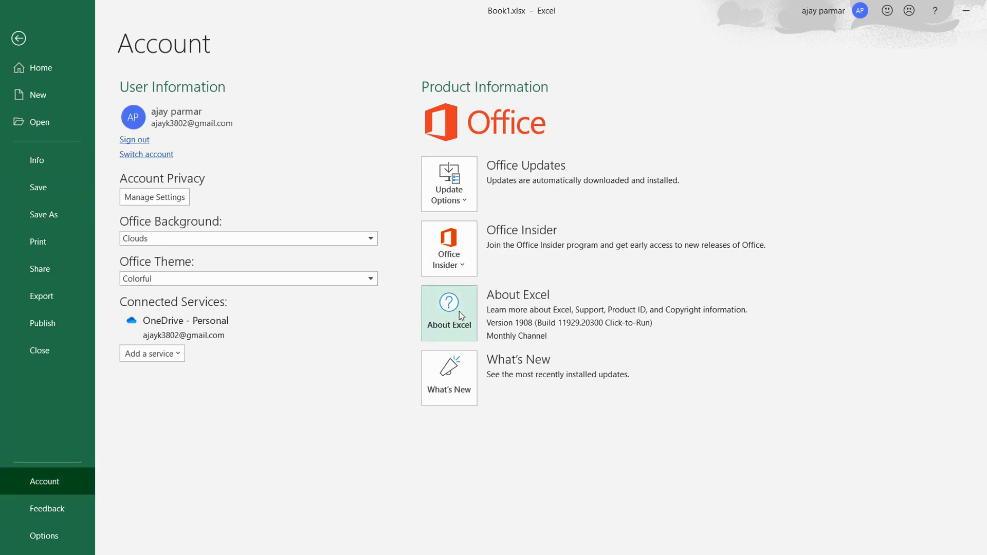
{"action": "left_click", "coordinate": [459, 311]}
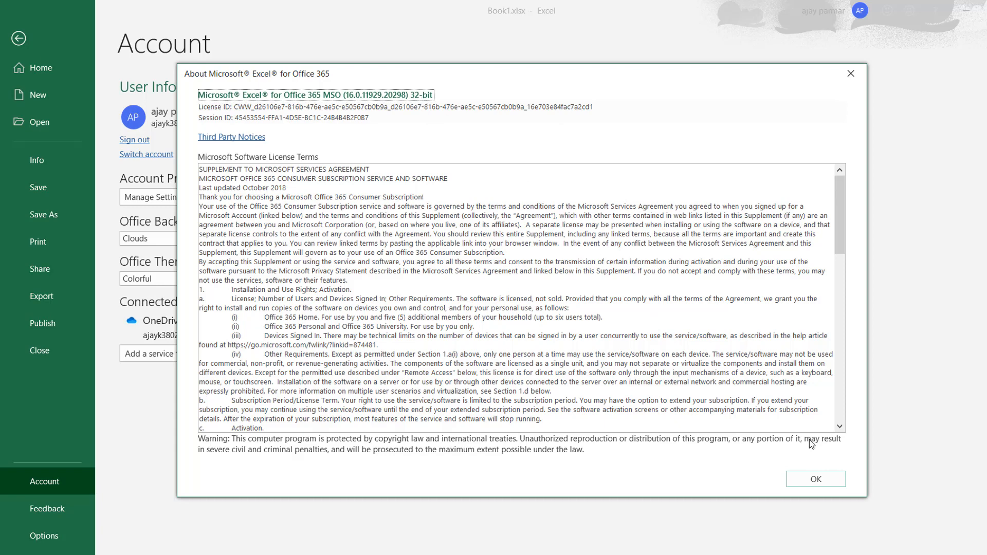
{"action": "left_click", "coordinate": [810, 482]}
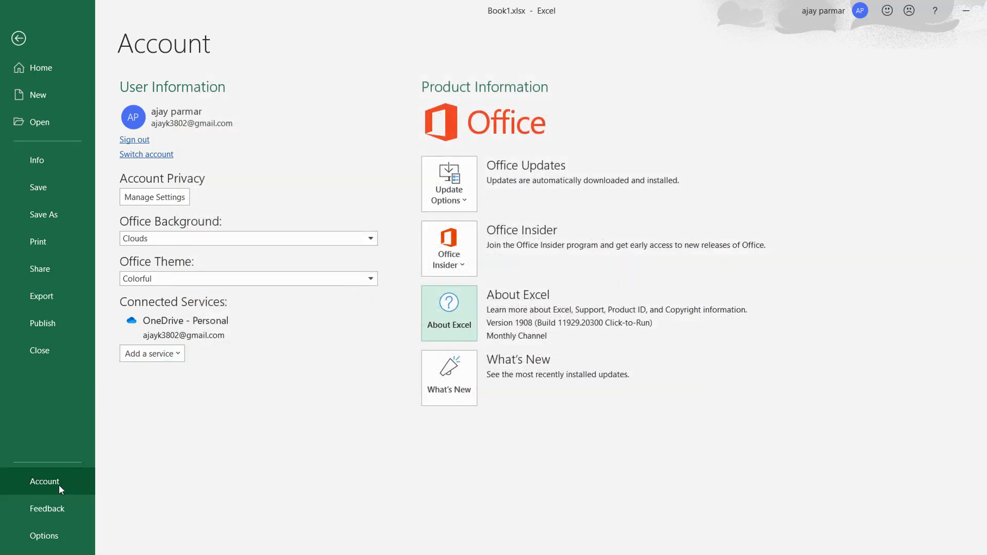
{"action": "left_click", "coordinate": [19, 37]}
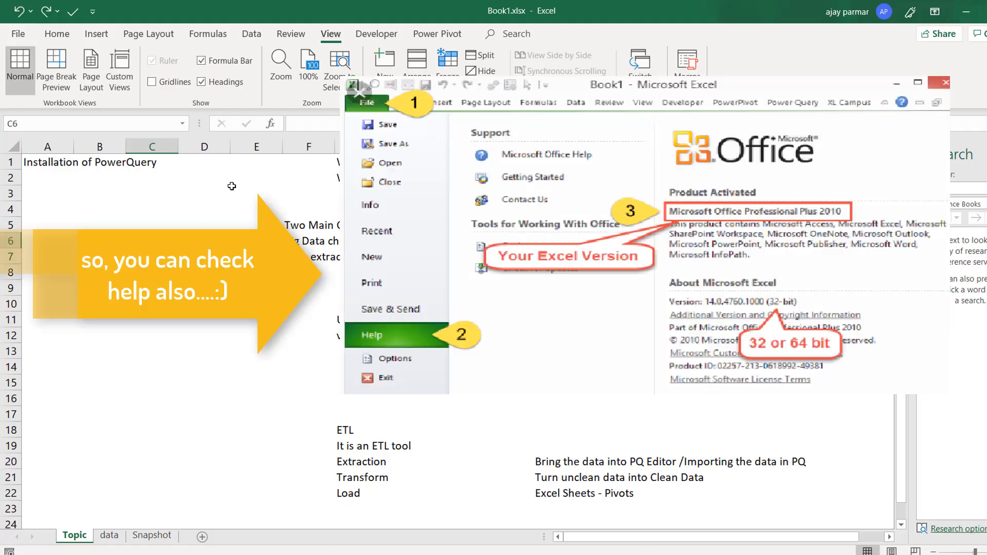
{"action": "left_click", "coordinate": [232, 186]}
{"action": "left_click", "coordinate": [18, 35]}
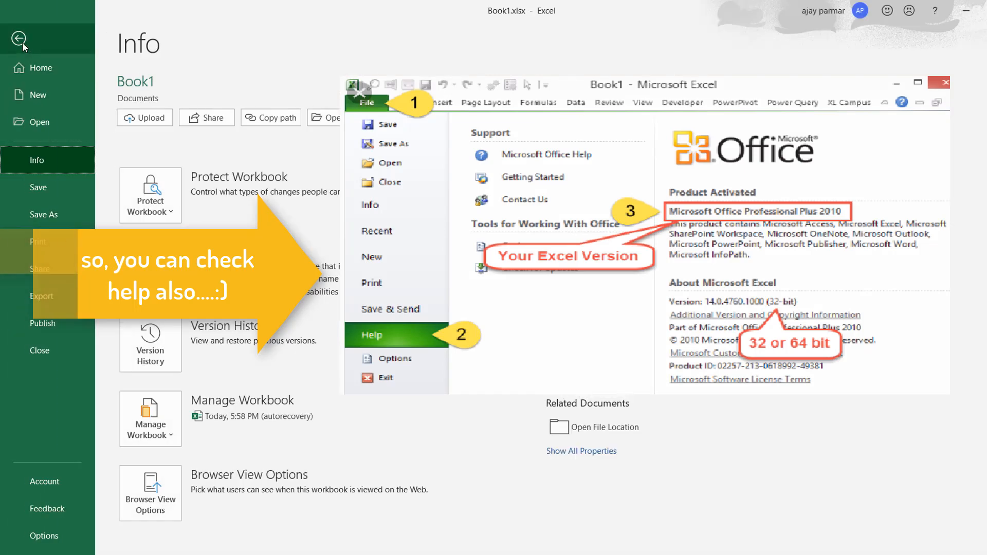
{"action": "left_click", "coordinate": [22, 41]}
{"action": "left_click", "coordinate": [192, 251]}
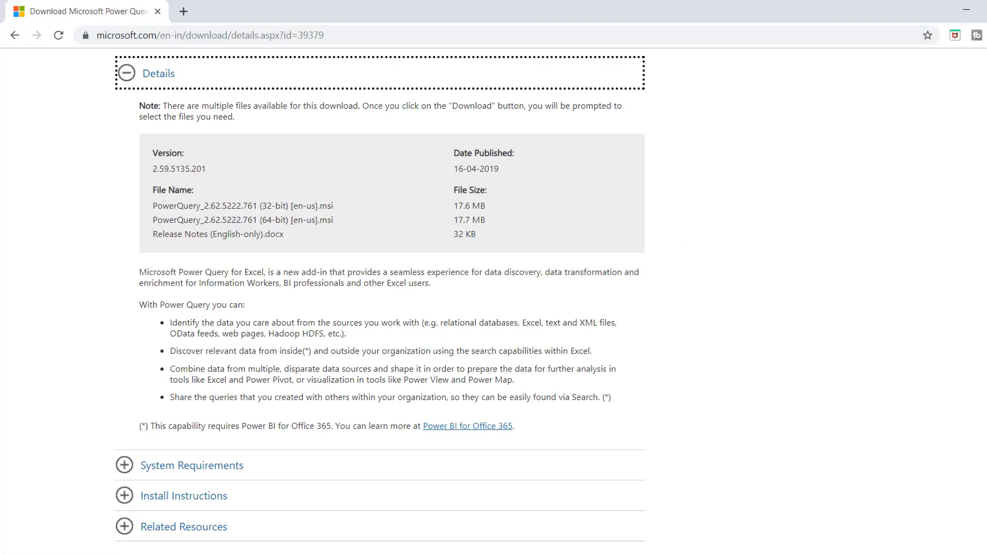
From Microsoft's Power Query for Excel download page, download the file PowerQuery_2.62.5222.761 (32-bit) [en-us].msi.
{"action": "scroll", "coordinate": [749, 206], "scroll_direction": "up", "scroll_amount": 9}
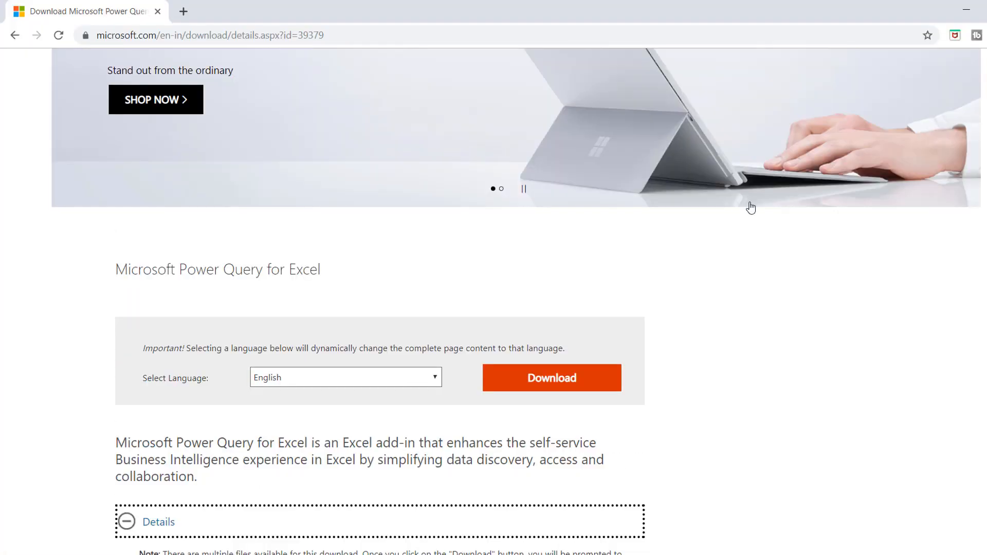
{"action": "left_click", "coordinate": [566, 387]}
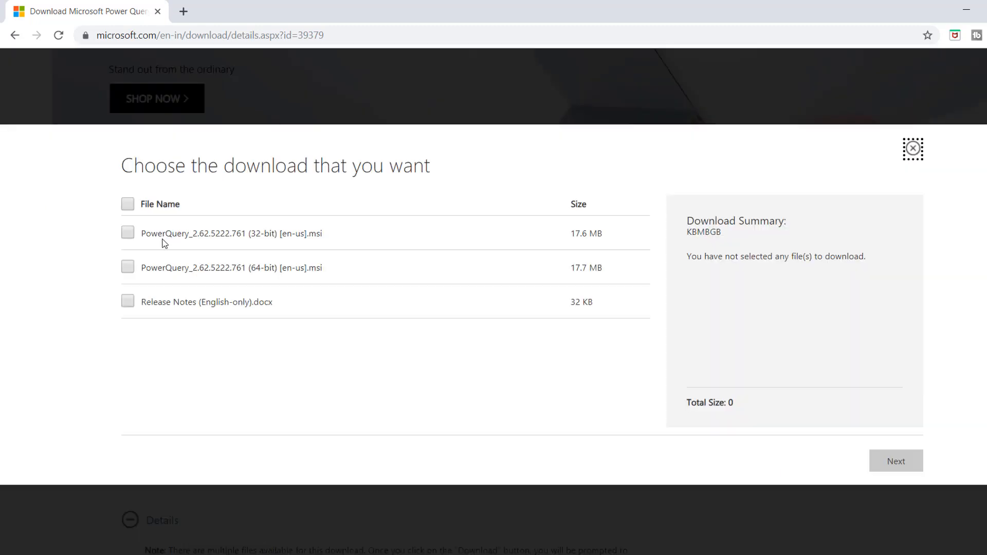
{"action": "left_click", "coordinate": [128, 234]}
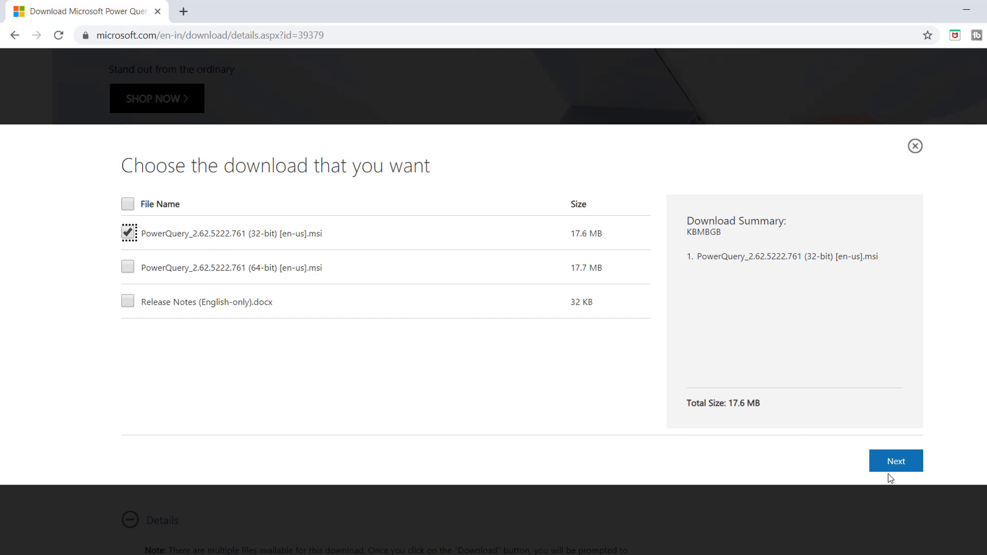
{"action": "left_click", "coordinate": [895, 461]}
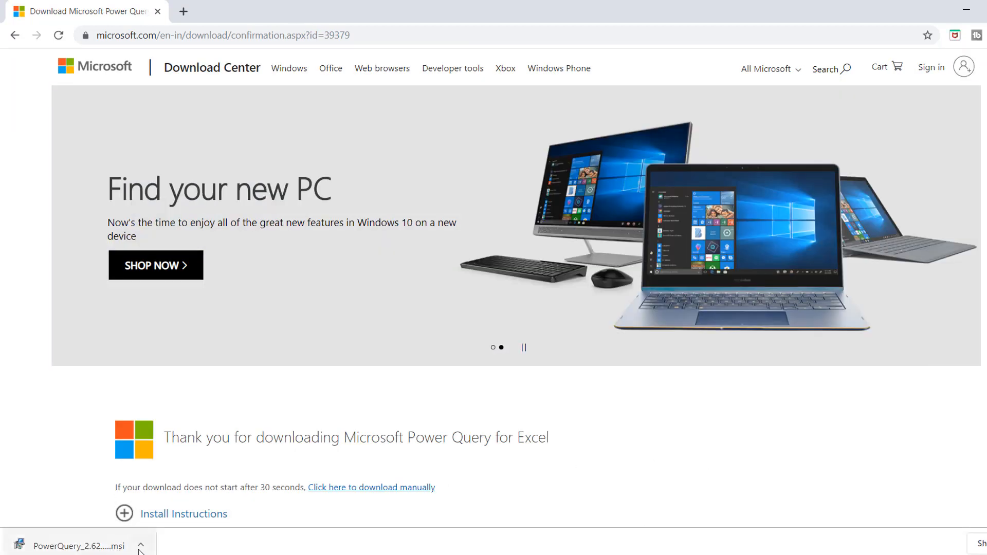
Open the downloaded Power Query installer, cancel the setup and close its wizard.
{"action": "left_click", "coordinate": [141, 546]}
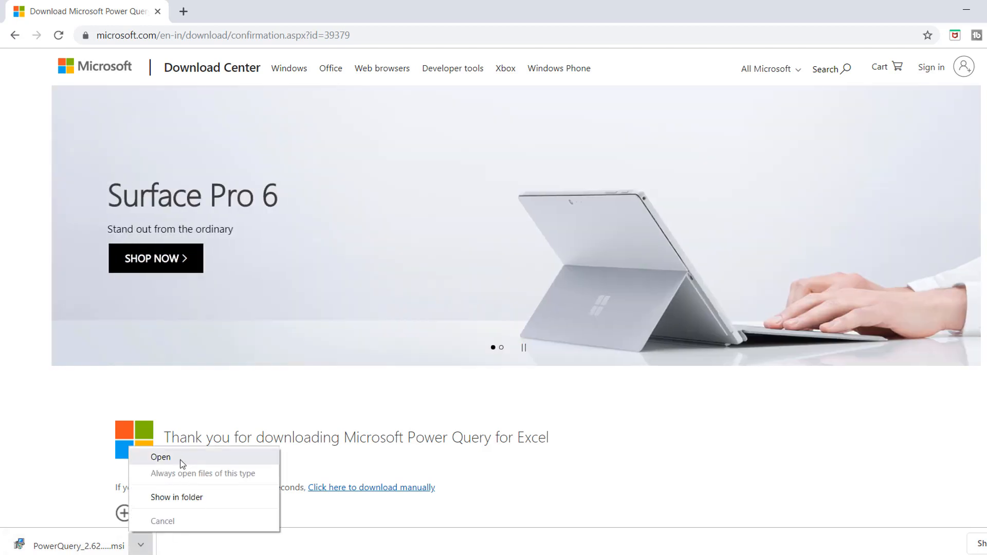
{"action": "left_click", "coordinate": [182, 465]}
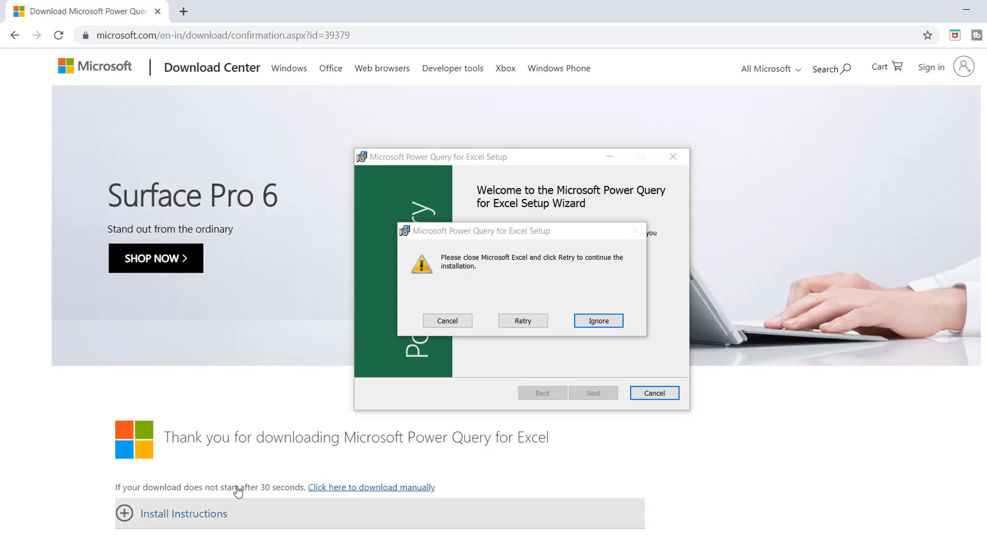
{"action": "left_click", "coordinate": [448, 322]}
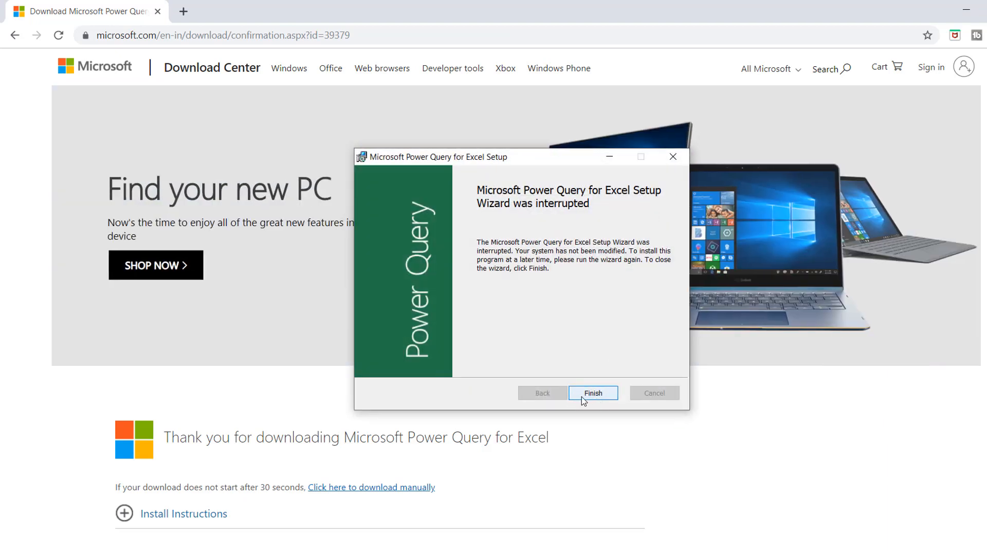
{"action": "left_click", "coordinate": [673, 155]}
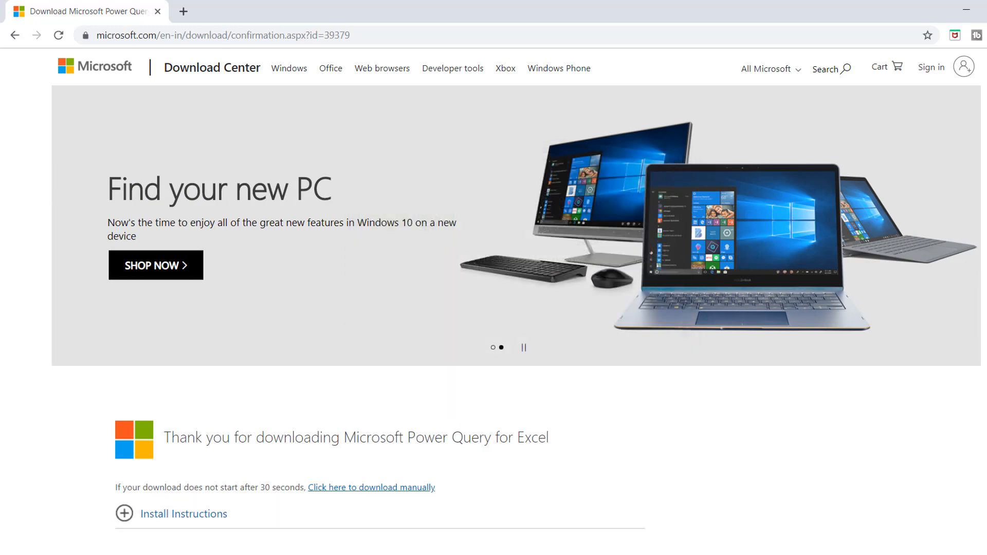
Switch to Excel and compare its Get & Transform commands with the 2010, 2013 and 2016 ribbon images on the Snapshot sheet, returning to Topic.
{"action": "key", "text": "alt+Tab"}
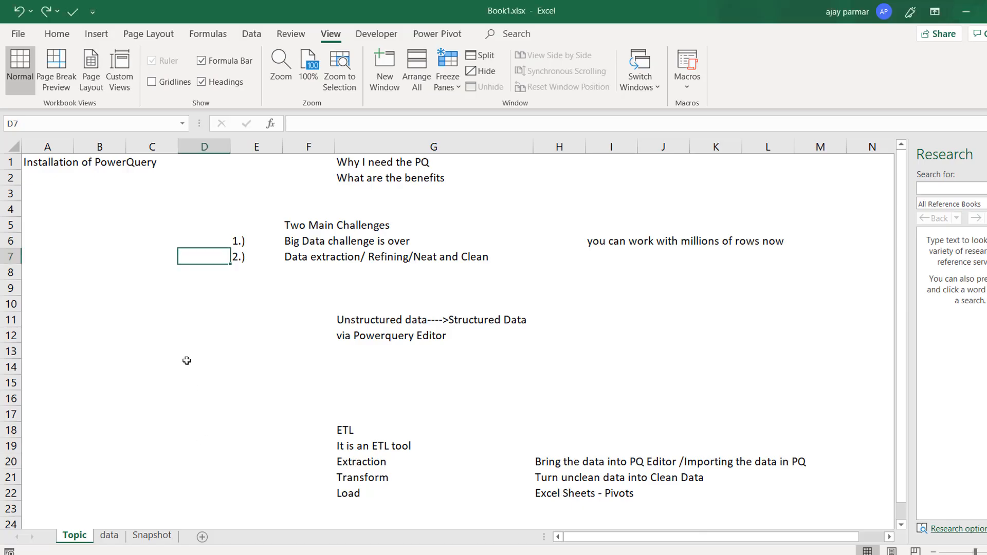
{"action": "left_click", "coordinate": [187, 361]}
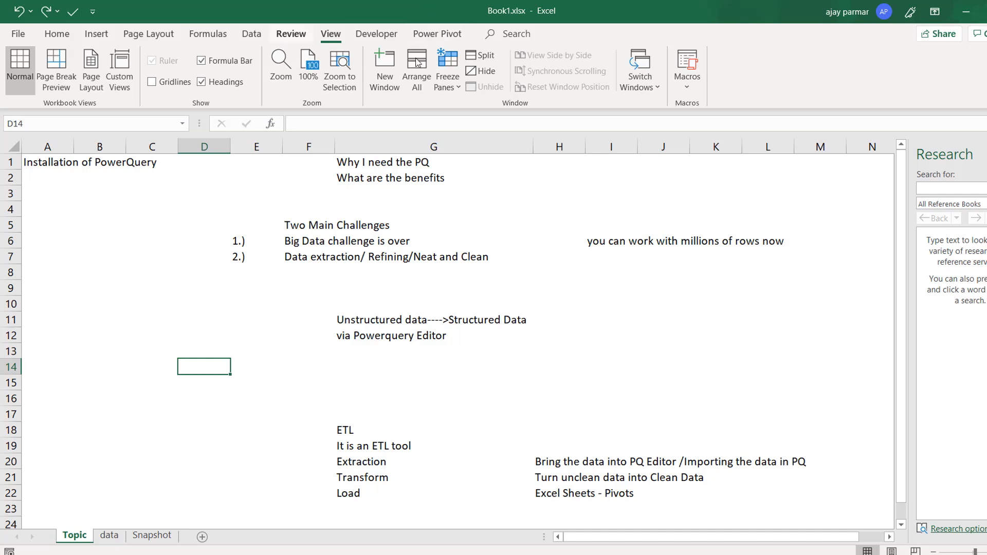
{"action": "left_click", "coordinate": [249, 34]}
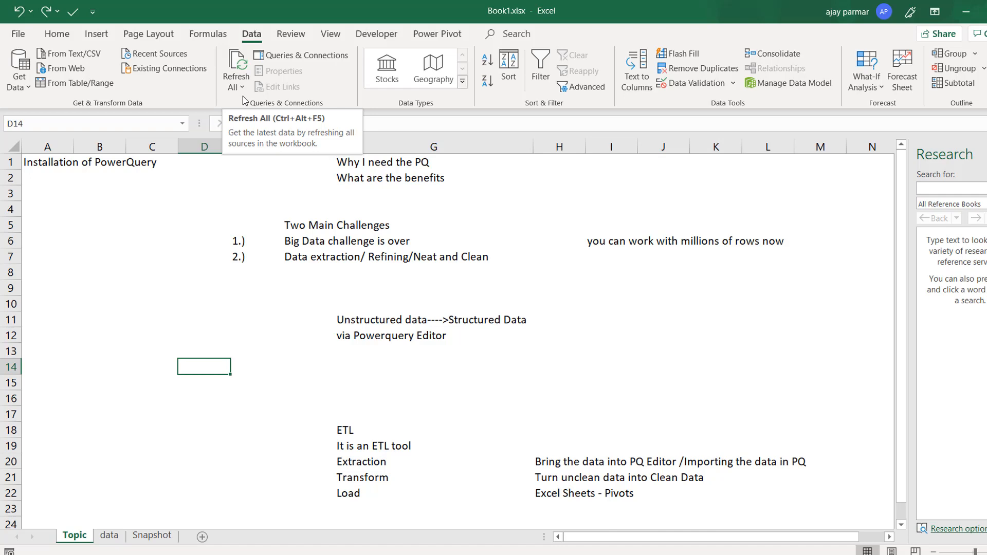
{"action": "left_click", "coordinate": [153, 536]}
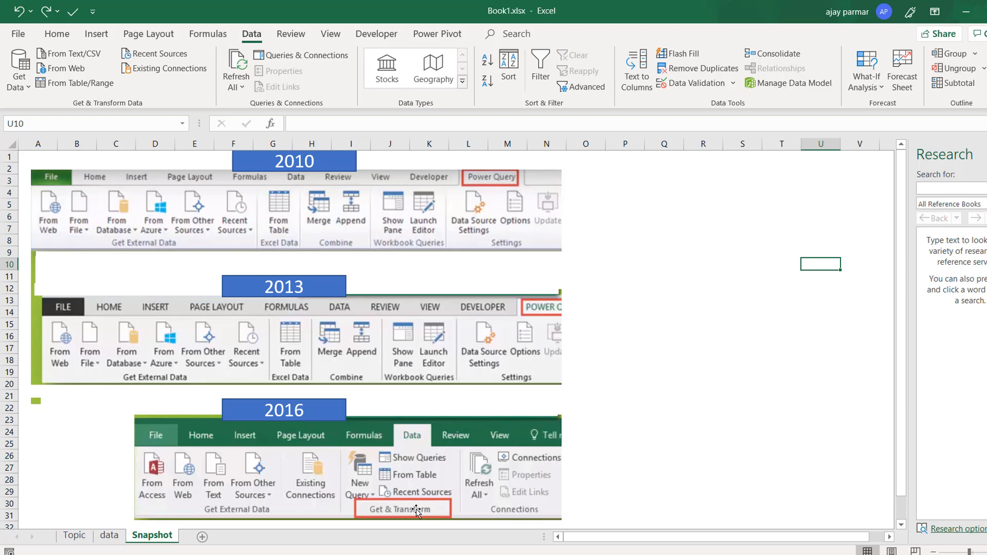
{"action": "left_click", "coordinate": [66, 537]}
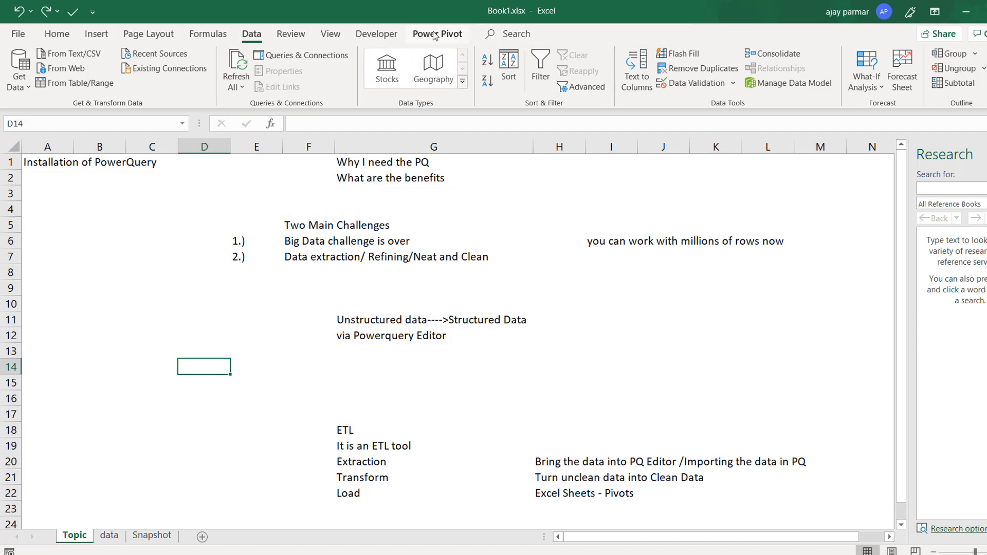
Bring up the COM Add-ins list from Excel's options, tick Microsoft Power Map for Excel, and close the list without applying.
{"action": "left_click", "coordinate": [23, 39]}
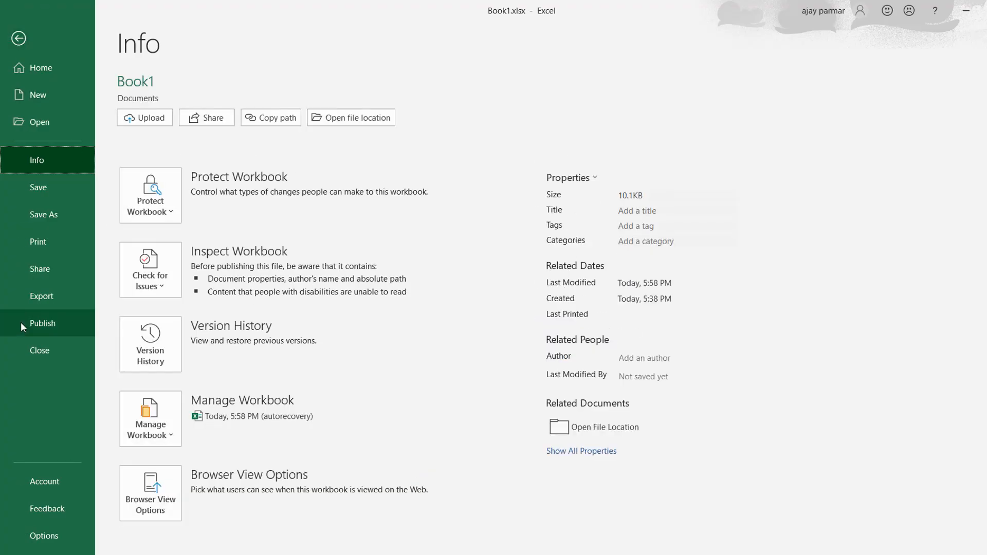
{"action": "left_click", "coordinate": [45, 536]}
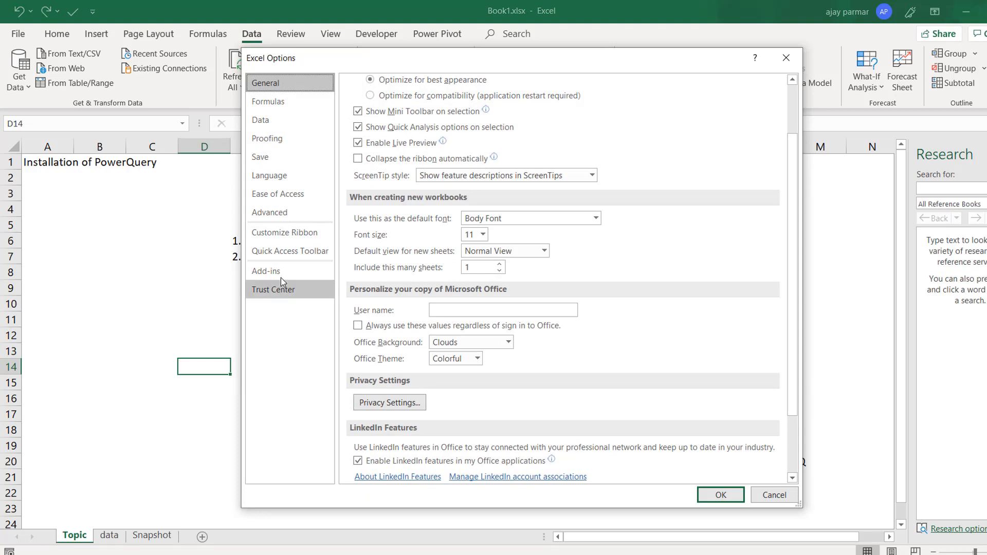
{"action": "left_click", "coordinate": [290, 233]}
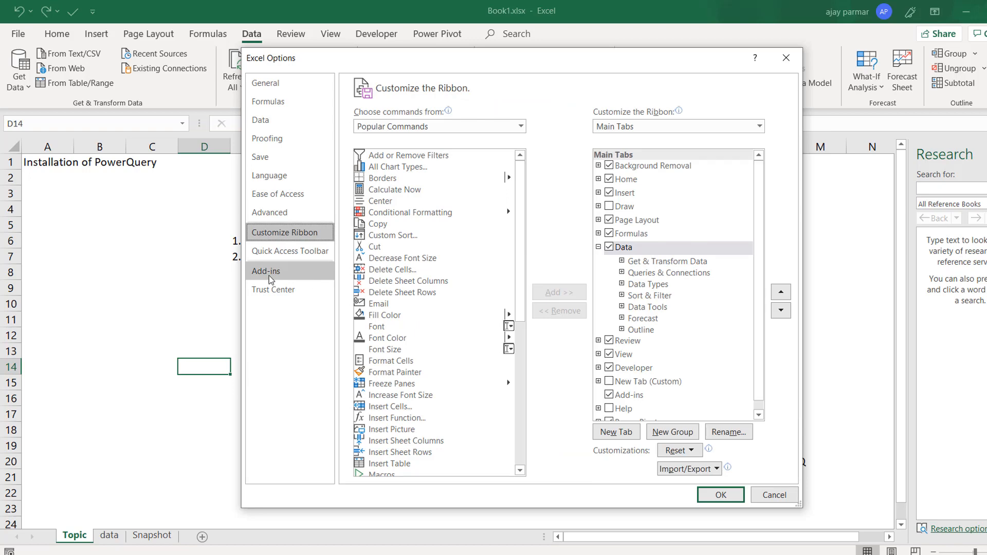
{"action": "left_click", "coordinate": [289, 273]}
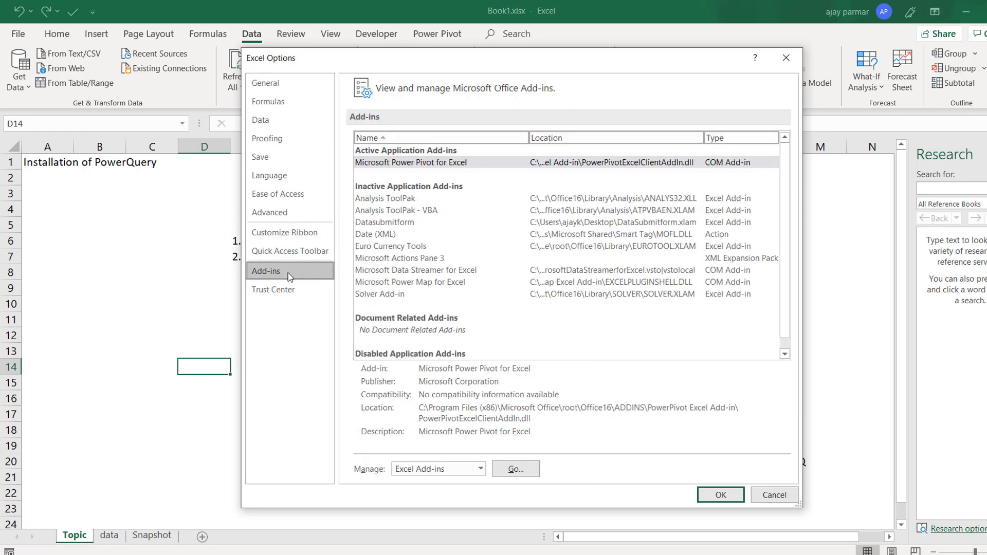
{"action": "left_click", "coordinate": [482, 469]}
{"action": "left_click", "coordinate": [454, 499]}
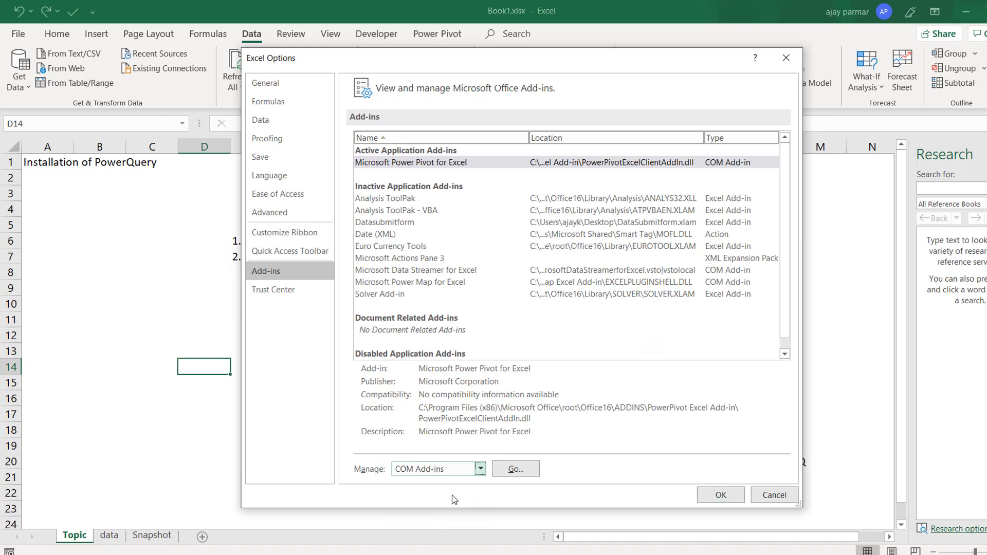
{"action": "left_click", "coordinate": [516, 469]}
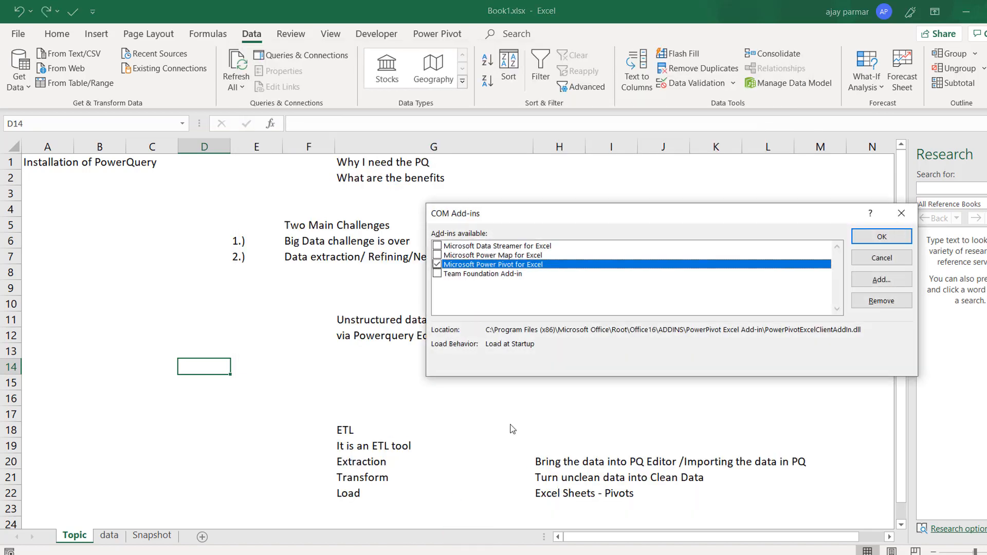
{"action": "left_click", "coordinate": [453, 255]}
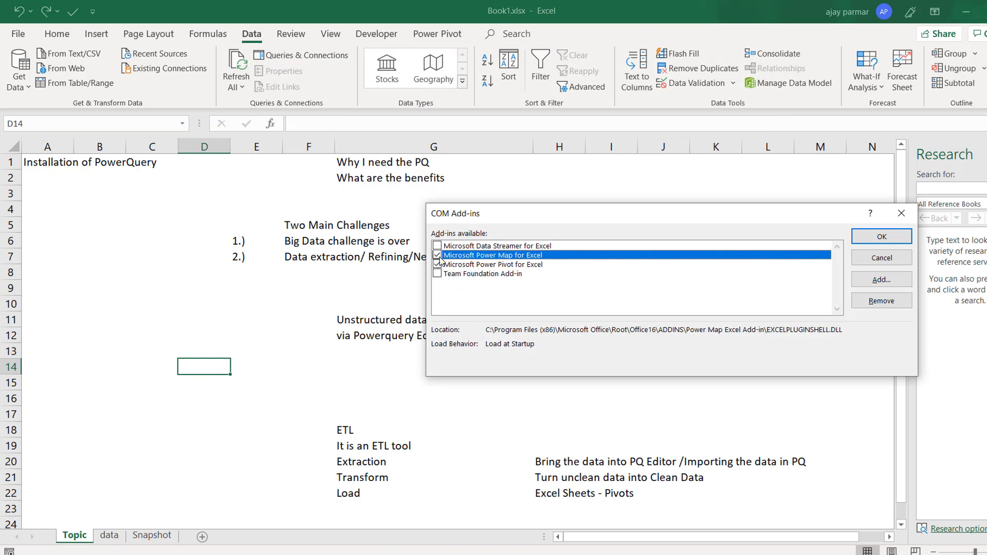
{"action": "left_click", "coordinate": [901, 215]}
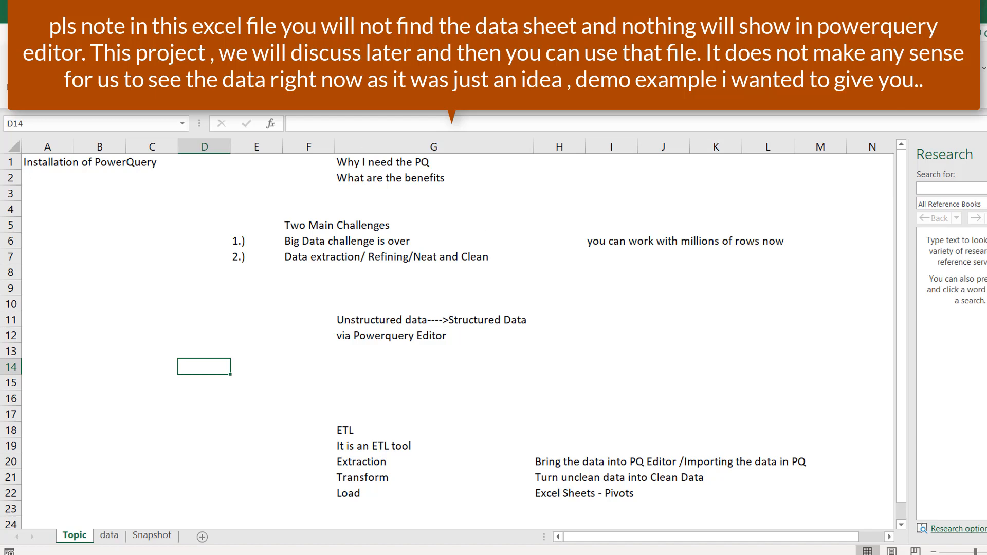
{"action": "left_click", "coordinate": [15, 33]}
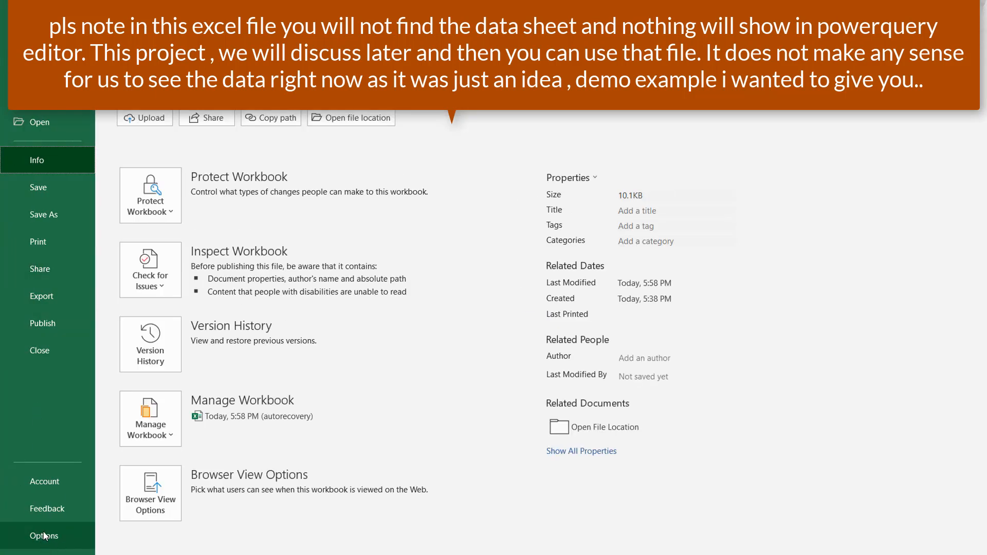
{"action": "left_click", "coordinate": [51, 486]}
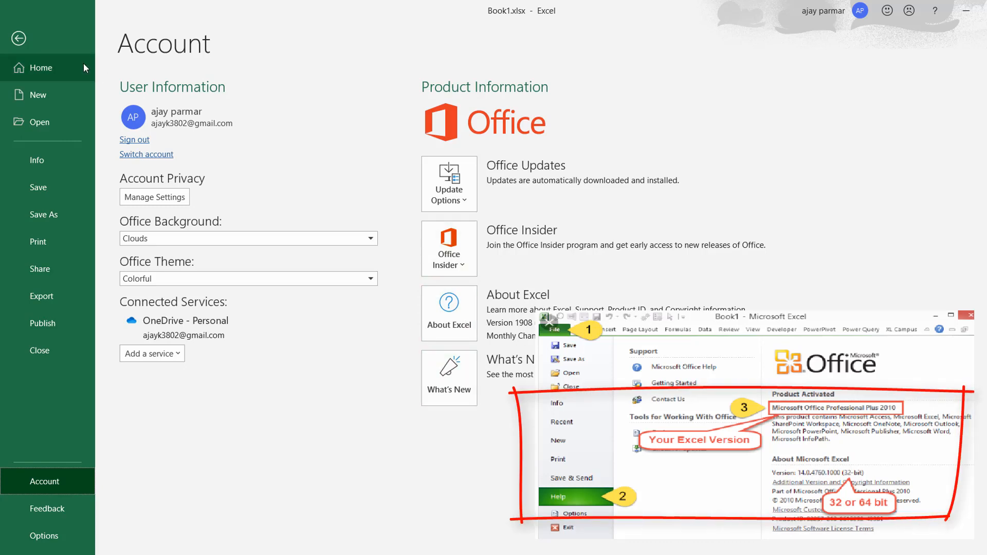
{"action": "left_click", "coordinate": [22, 39]}
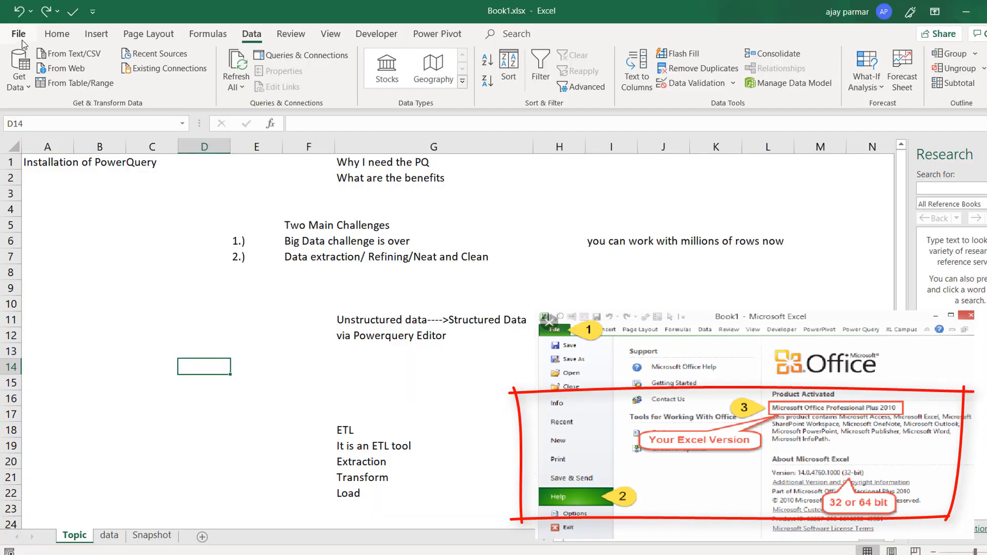
{"action": "left_click", "coordinate": [150, 246]}
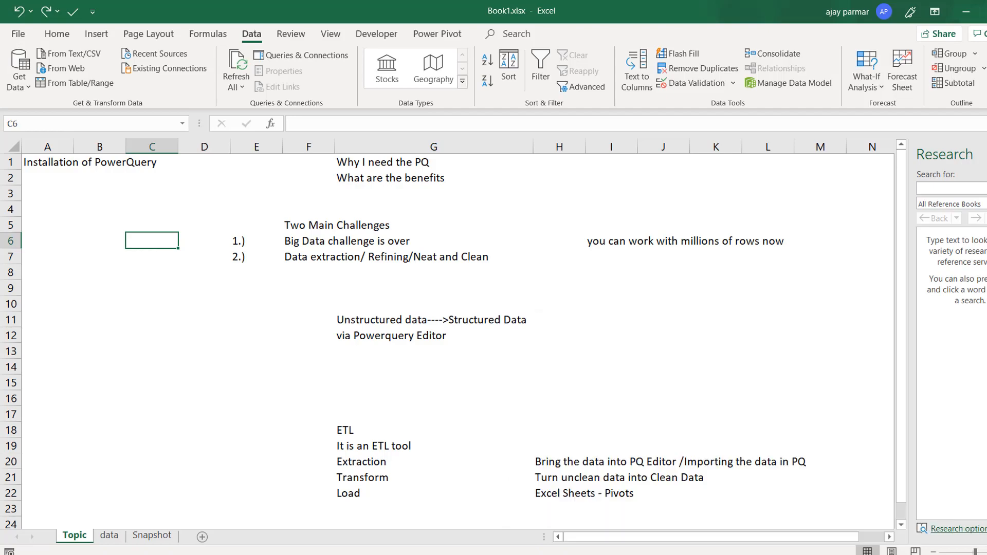
Look at the Power Query download confirmation page in the browser and switch back to the Excel workbook.
{"action": "left_click", "coordinate": [368, 554]}
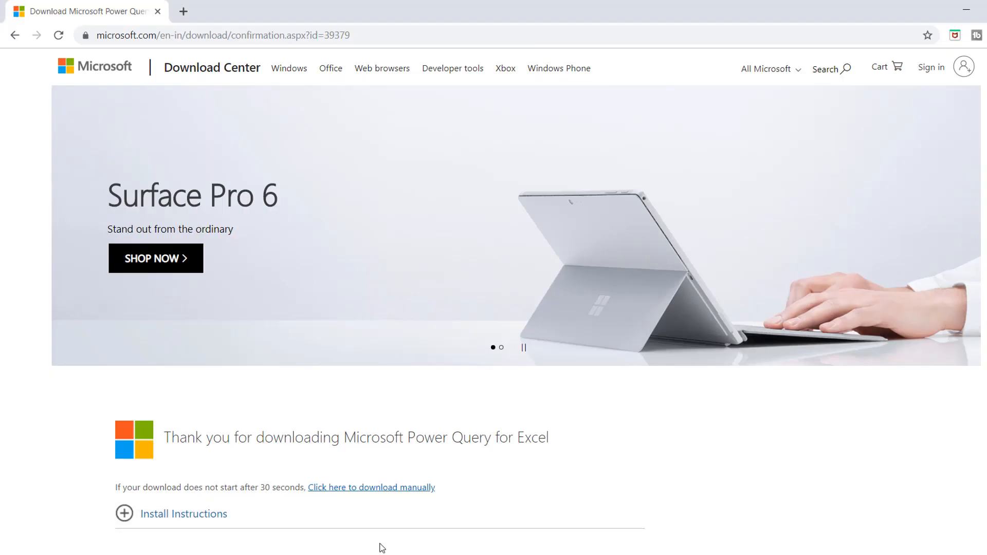
{"action": "mouse_move", "coordinate": [461, 554]}
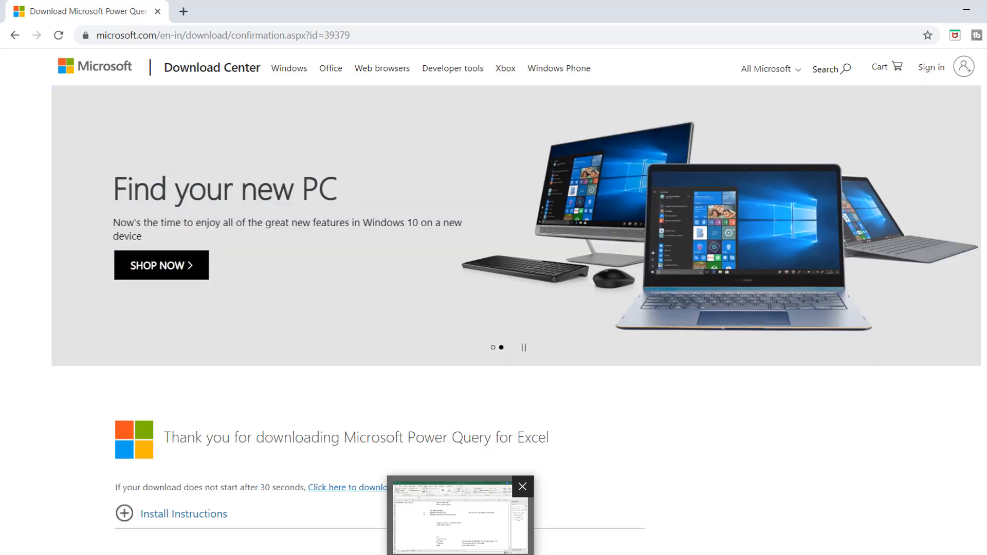
{"action": "left_click", "coordinate": [461, 554]}
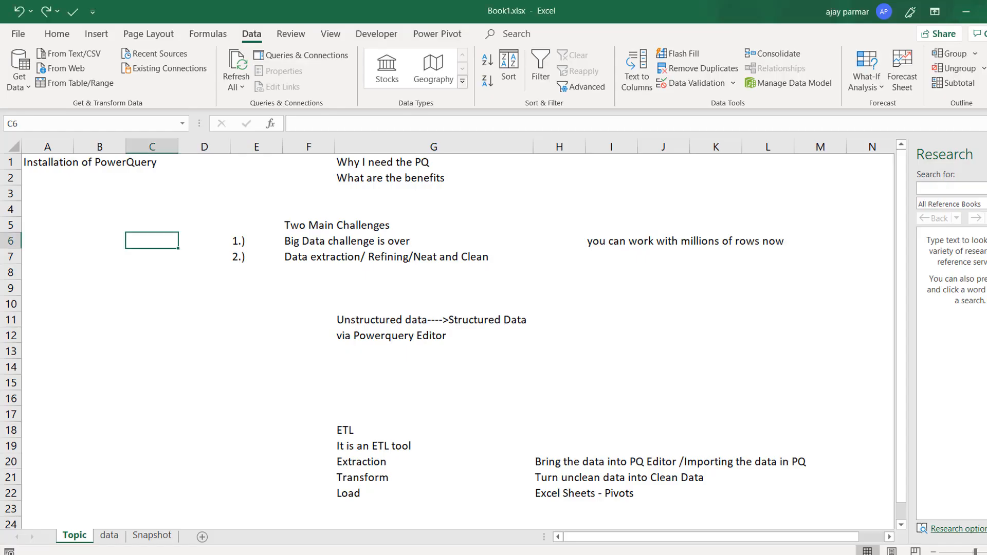